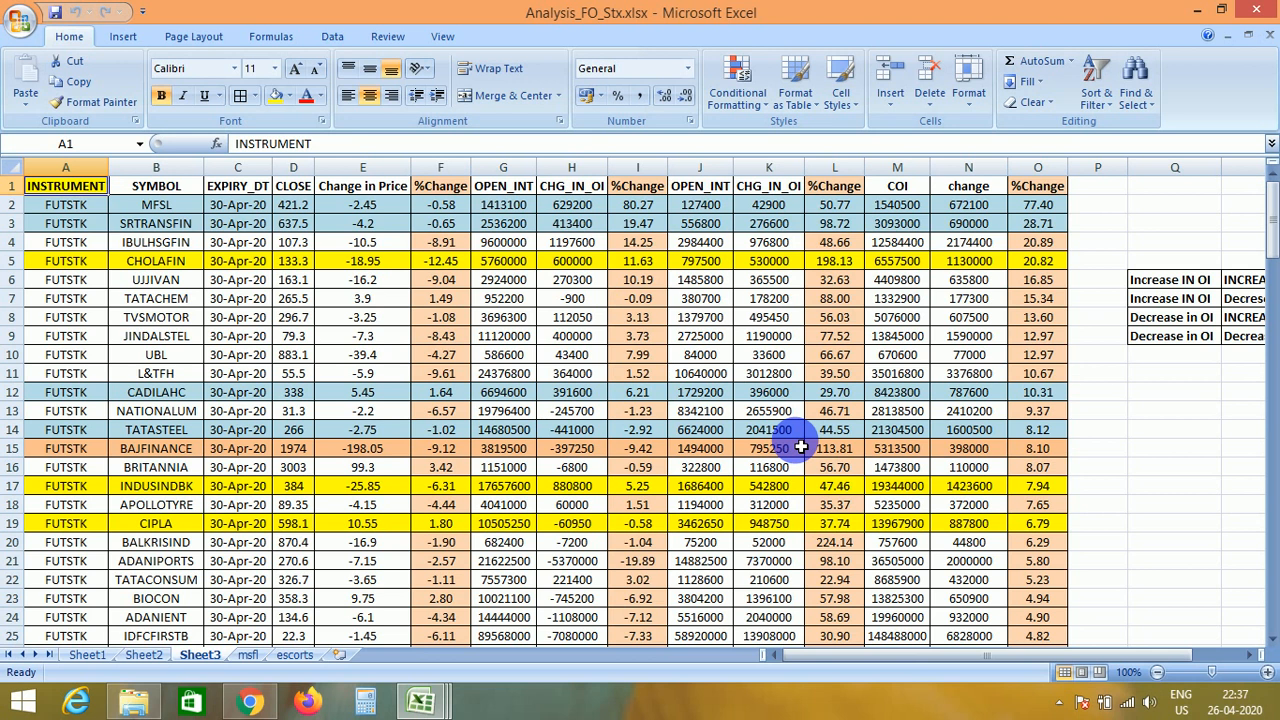
pyautogui.press('Right')
pyautogui.press('Left')
pyautogui.press('Right')
pyautogui.press('Right')
pyautogui.press('Right')
pyautogui.press('Left')
pyautogui.press('Left')
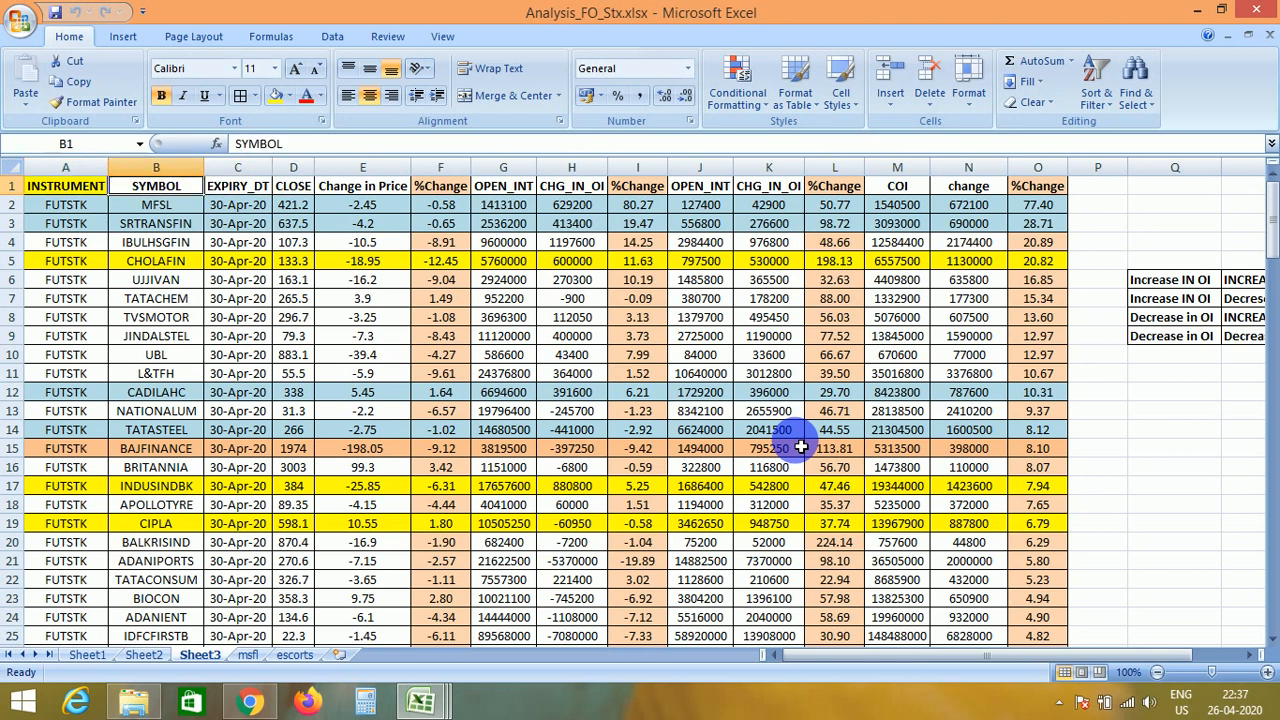
pyautogui.press('Left')
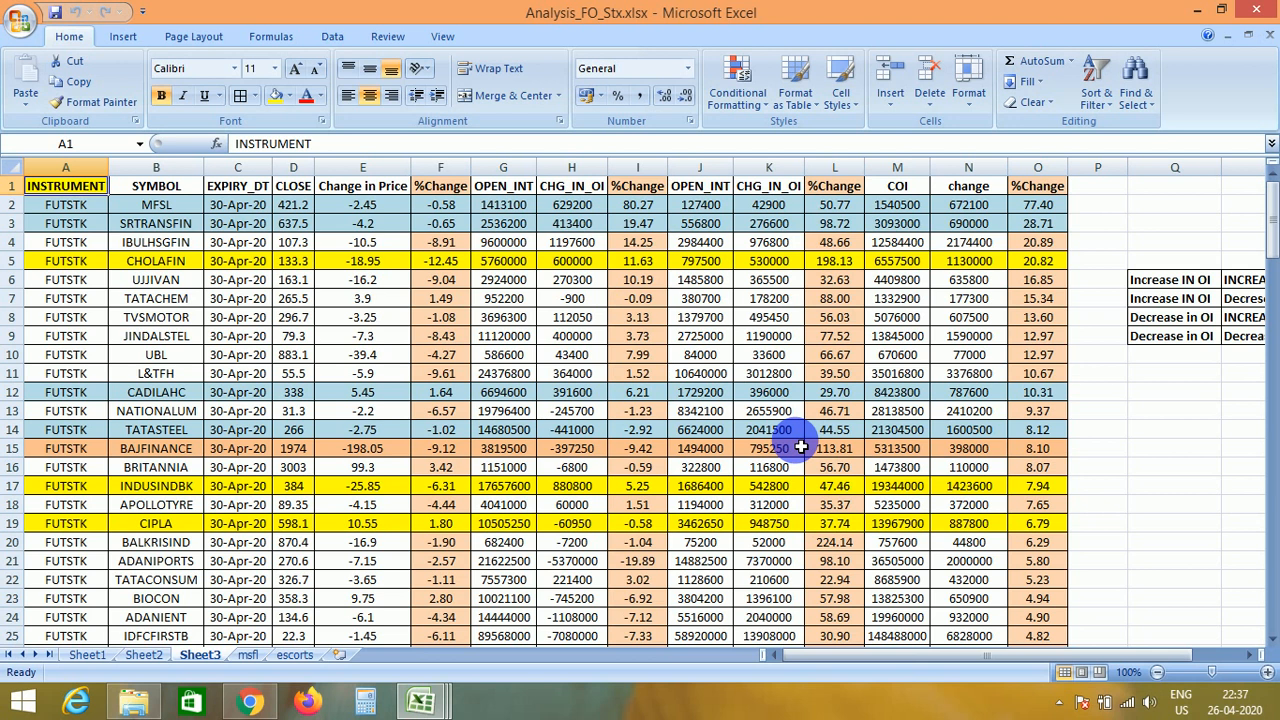
# Read the MFSL row across the futures table, covering its price, open interest and COI change columns
pyautogui.press('Down')
pyautogui.press('Right')
pyautogui.press('Right')
pyautogui.press('Right')
pyautogui.press('Right')
pyautogui.press('Right')
pyautogui.press('Right')
pyautogui.press('Right')
pyautogui.press('Right')
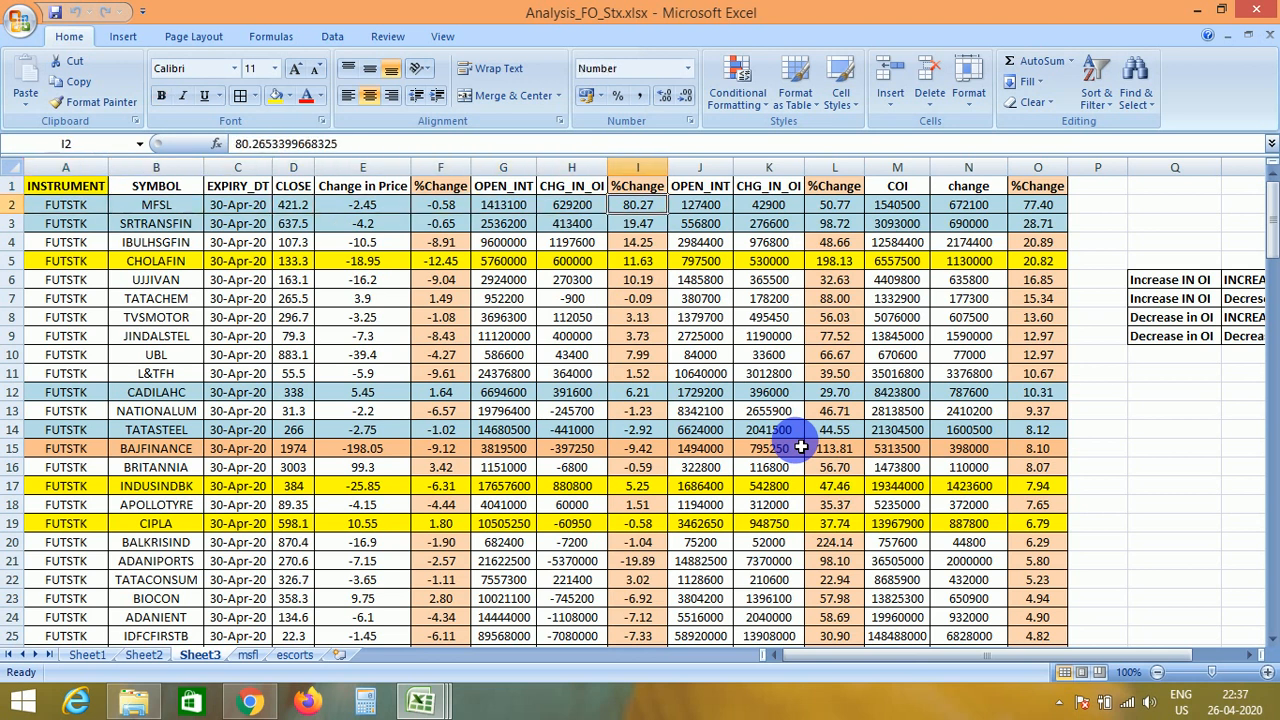
pyautogui.press('Right')
pyautogui.press('Right')
pyautogui.press('Right')
pyautogui.press('Right')
pyautogui.press('Right')
pyautogui.press('Right')
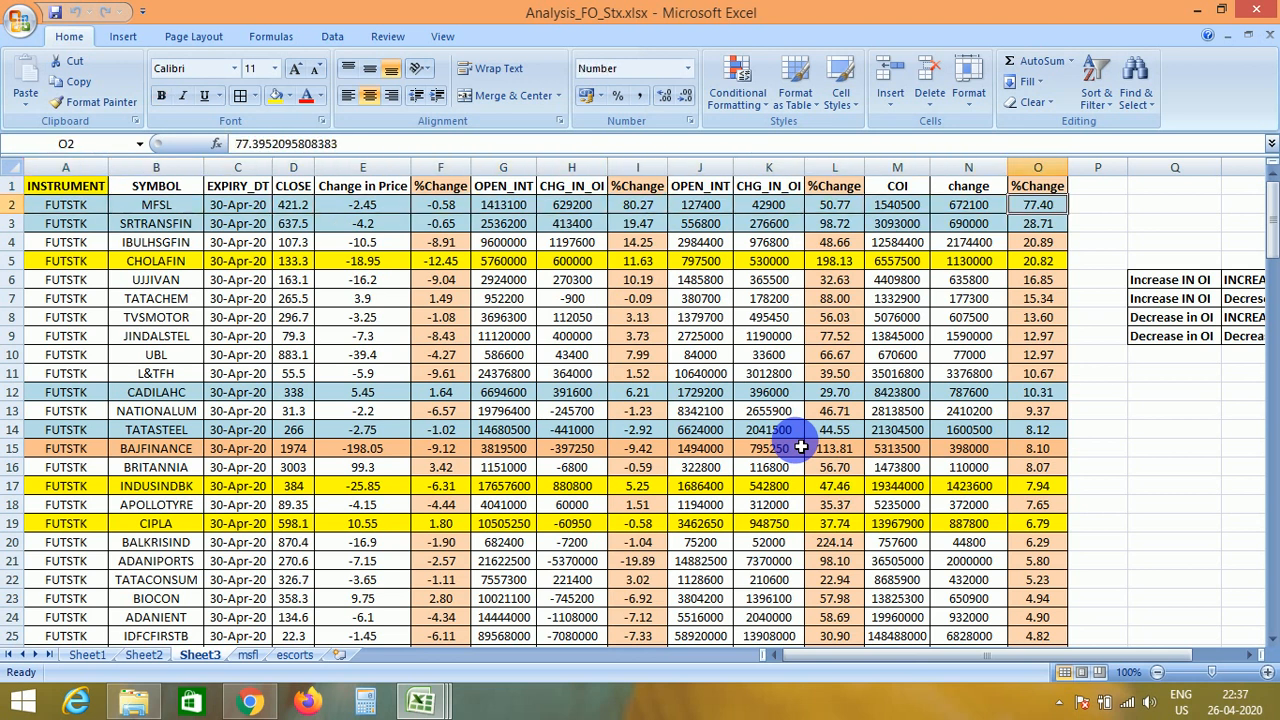
pyautogui.press('Up')
pyautogui.press('Left')
pyautogui.press('Left')
pyautogui.press('Down')
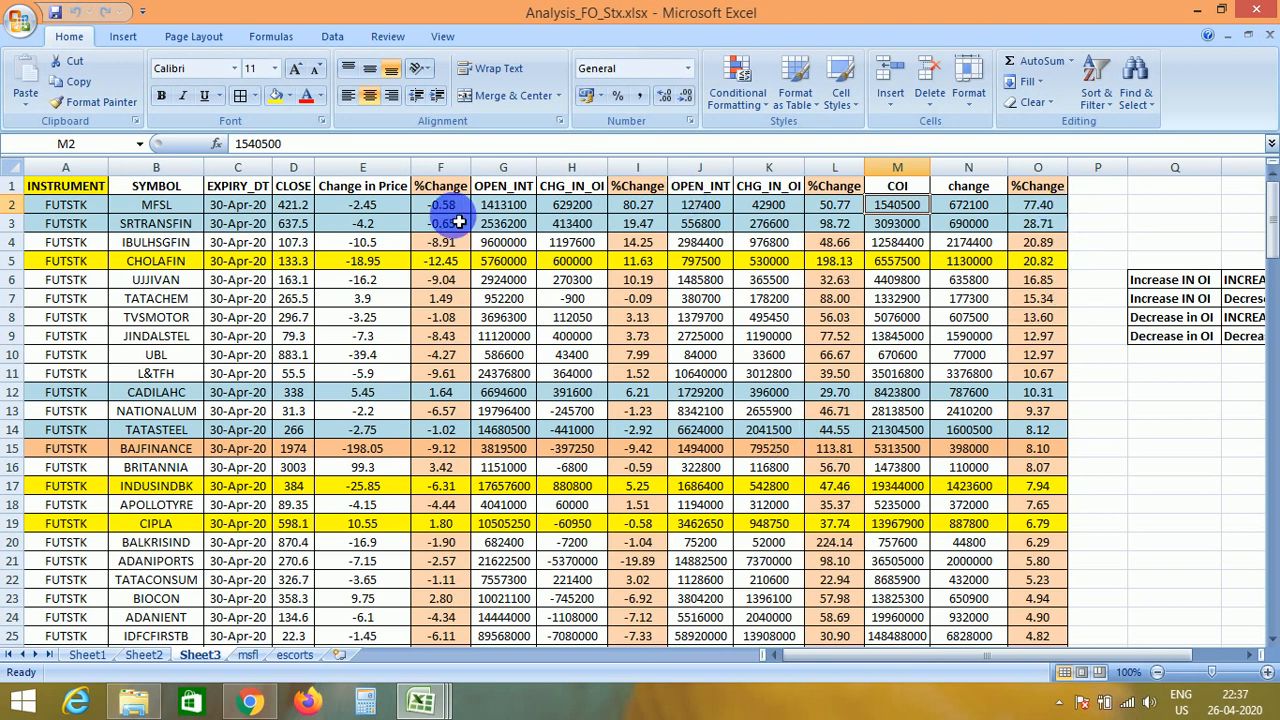
# Review the stock symbols from MFSL down to CHOLAFIN and check the price %Change column
pyautogui.click(165, 206)
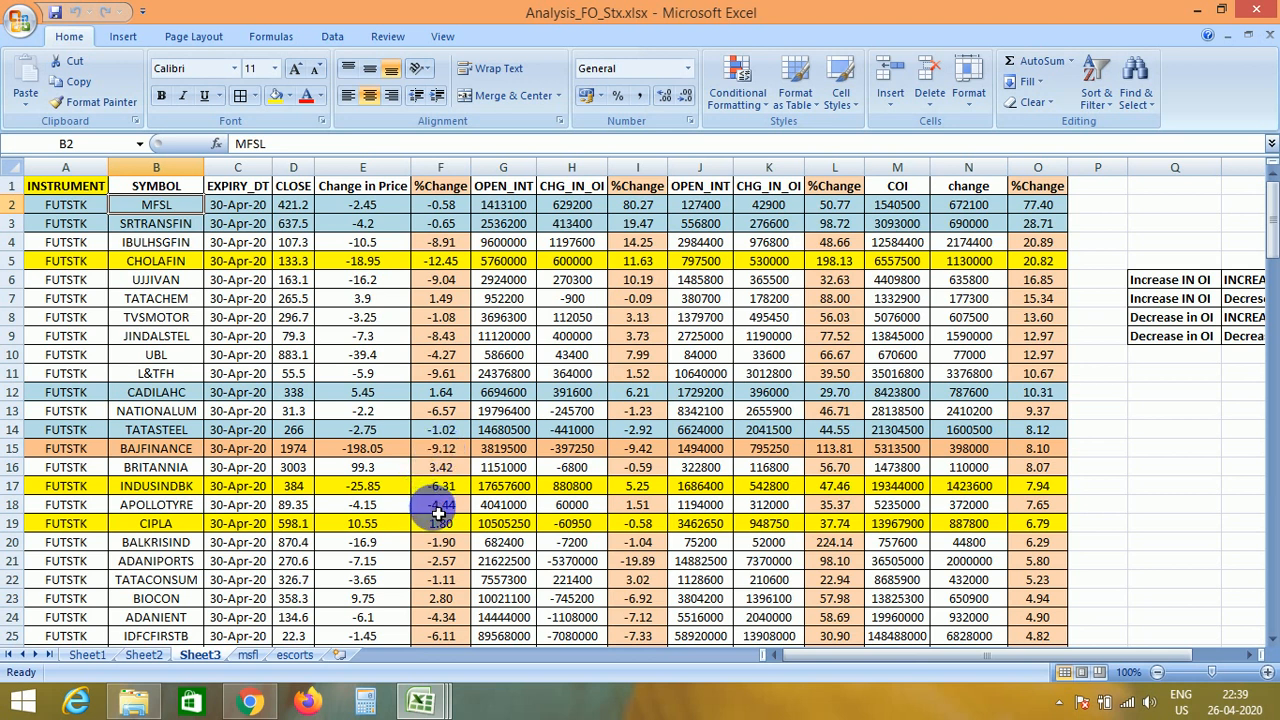
pyautogui.press('Down')
pyautogui.press('Down')
pyautogui.press('Down')
pyautogui.press('Down')
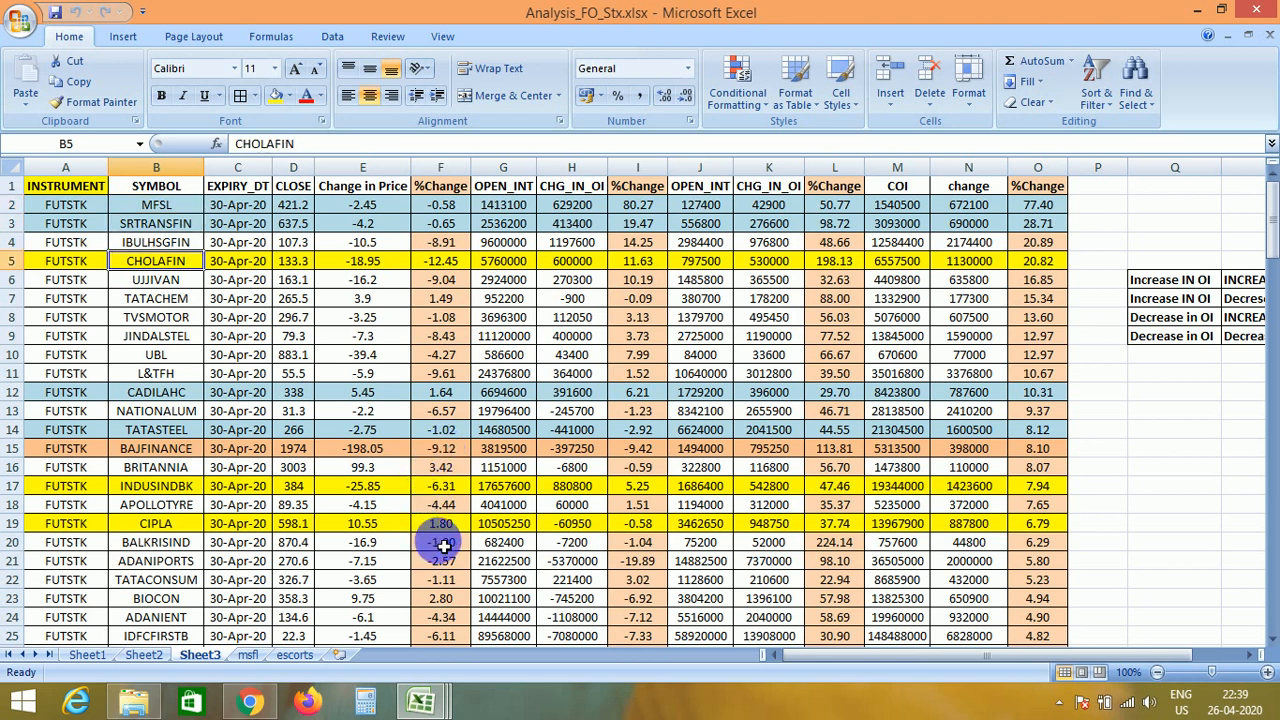
pyautogui.press('Right')
pyautogui.press('Right')
pyautogui.press('Right')
pyautogui.press('Right')
pyautogui.hotkey('ctrl', 'Up')
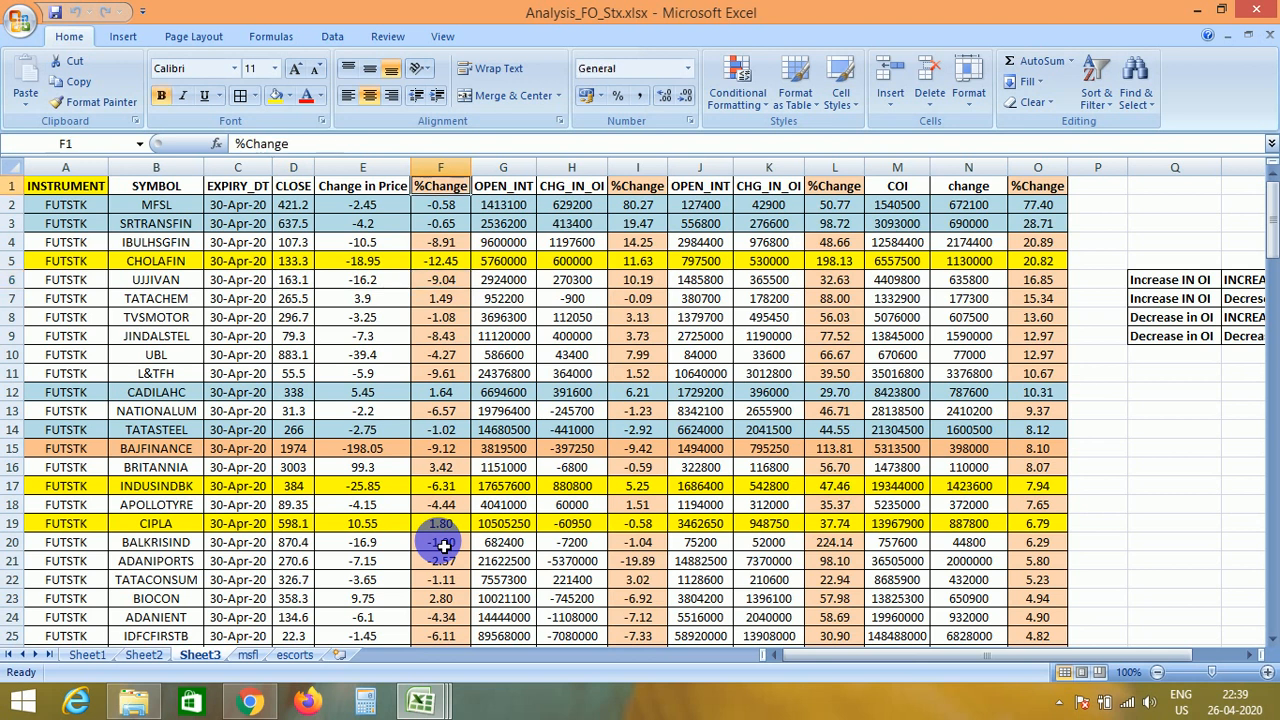
# Examine the heading row, focusing on the price change, open interest change and matching %Change columns
pyautogui.hotkey('ctrl', 'Home')
pyautogui.hotkey('ctrl', 'shift', 'Right')
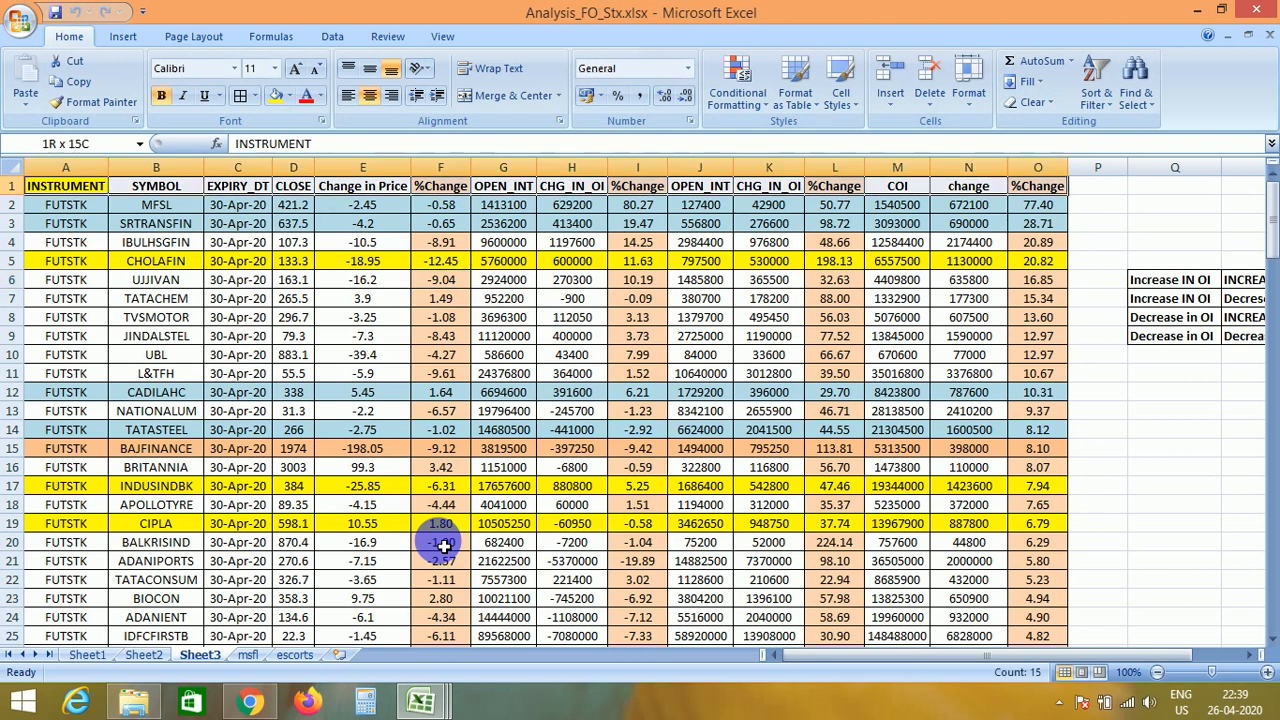
pyautogui.press('Down')
pyautogui.press('Down')
pyautogui.hotkey('ctrl', 'Home')
pyautogui.press('Right')
pyautogui.press('Right')
pyautogui.press('Right')
pyautogui.press('Right')
pyautogui.press('Right')
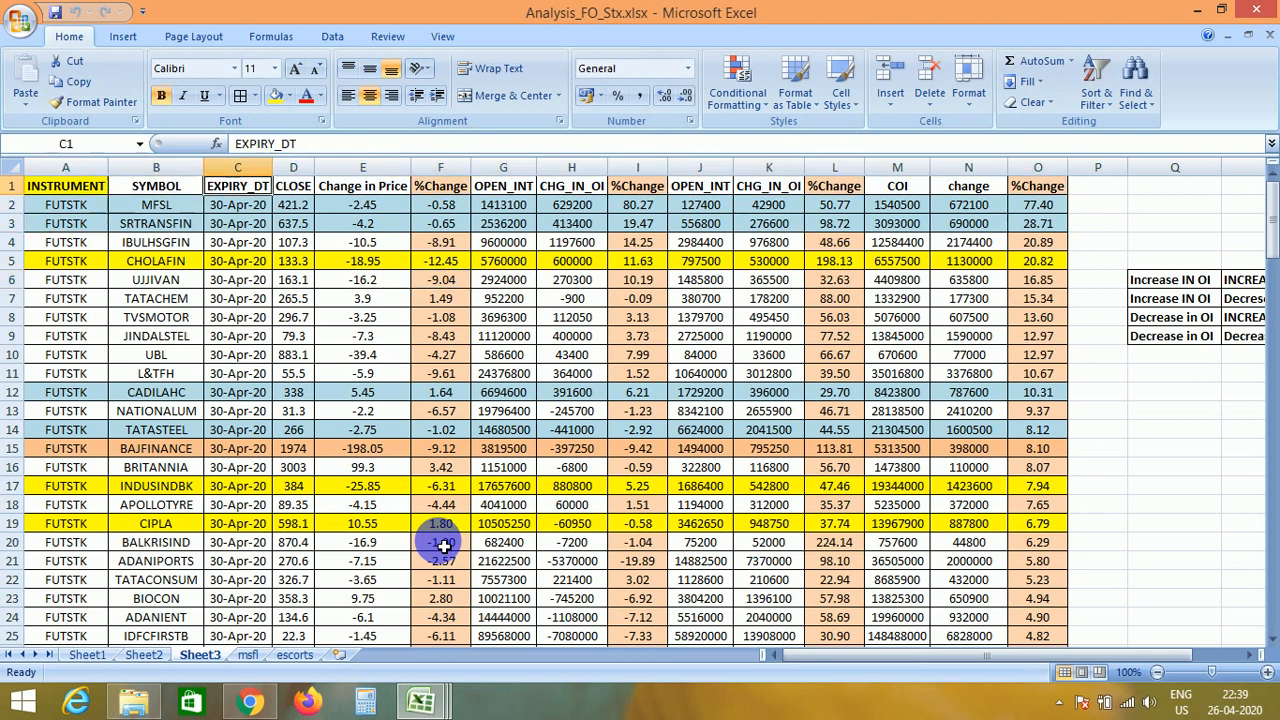
pyautogui.press('Left')
pyautogui.hotkey('shift', 'Right')
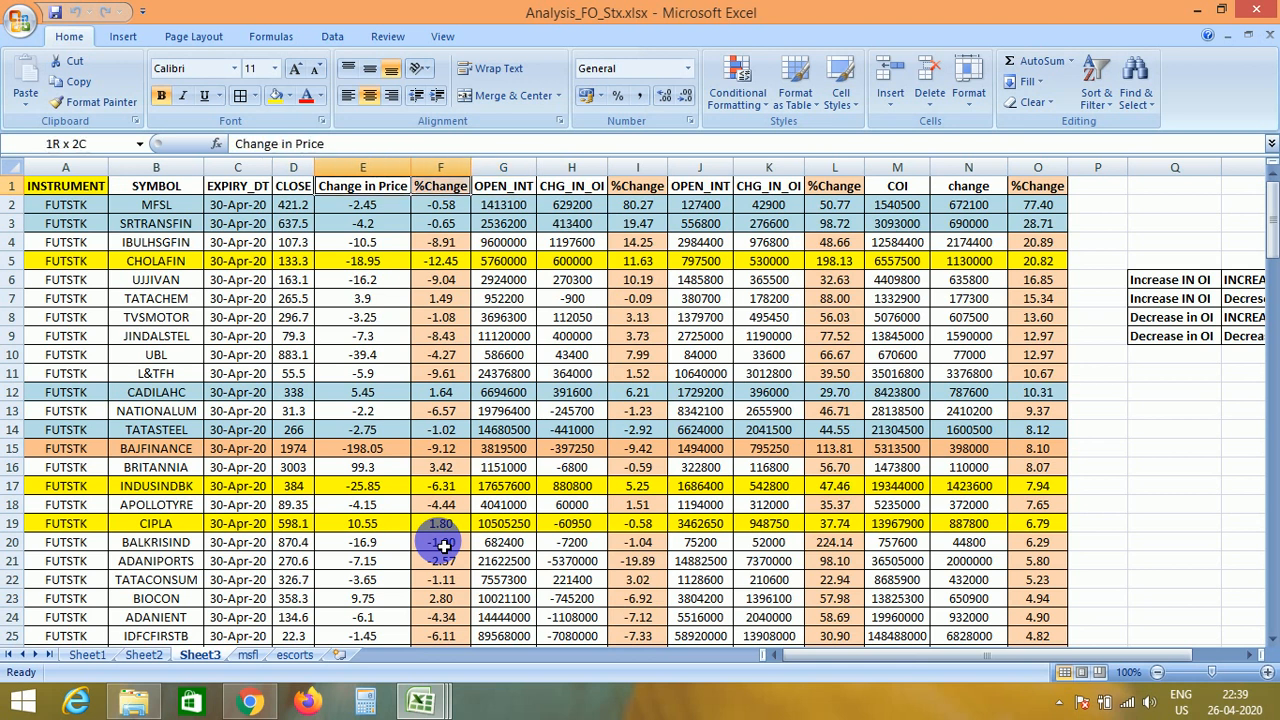
pyautogui.press('Right')
pyautogui.press('Right')
pyautogui.press('Right')
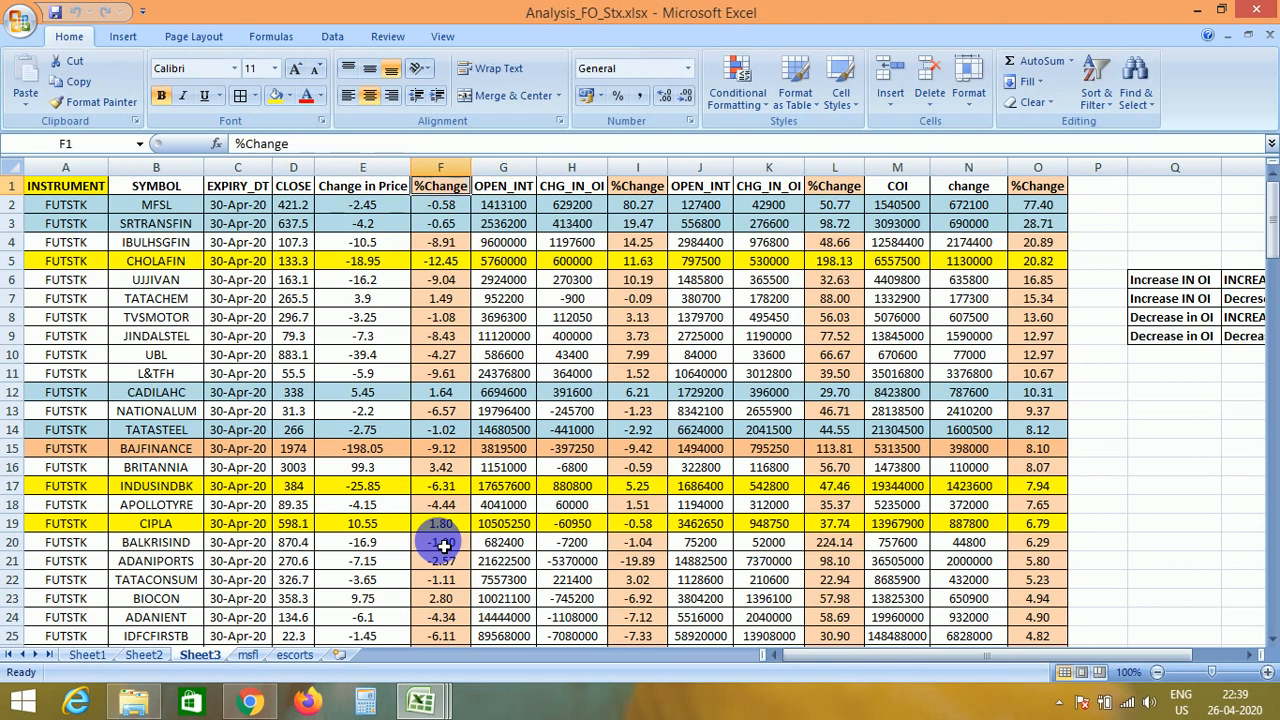
pyautogui.hotkey('shift', 'Right')
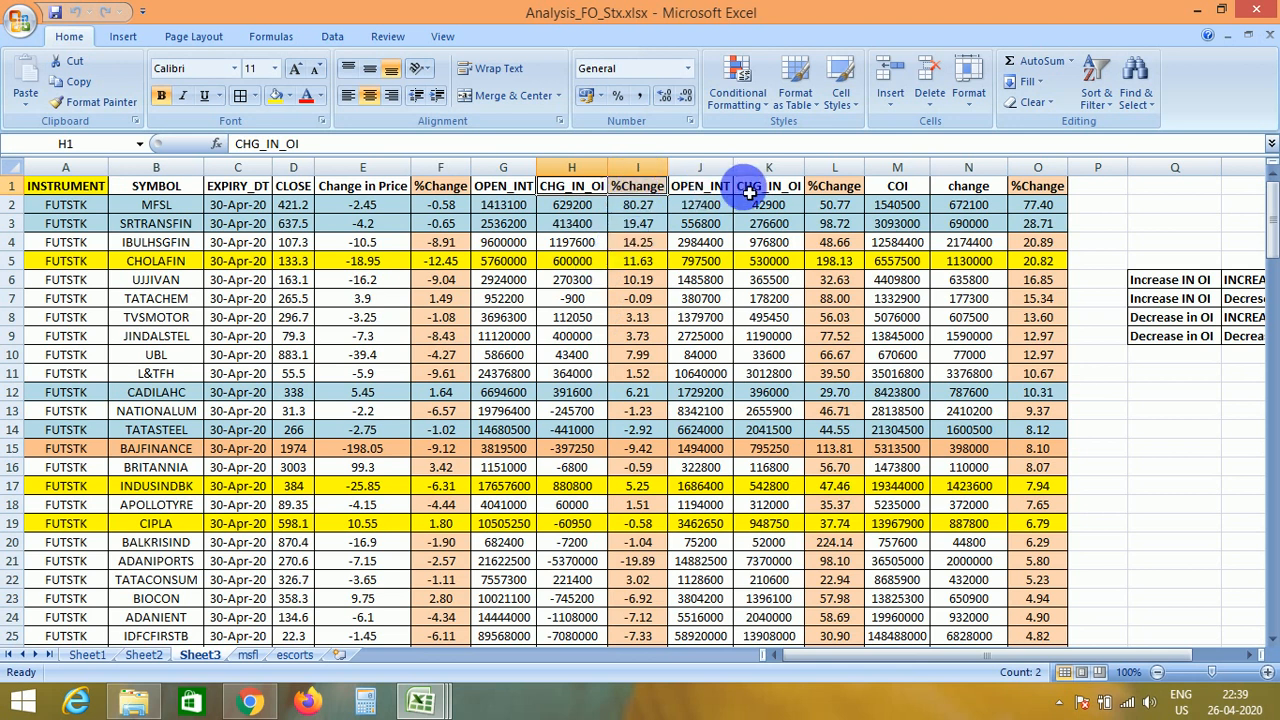
pyautogui.click(833, 194)
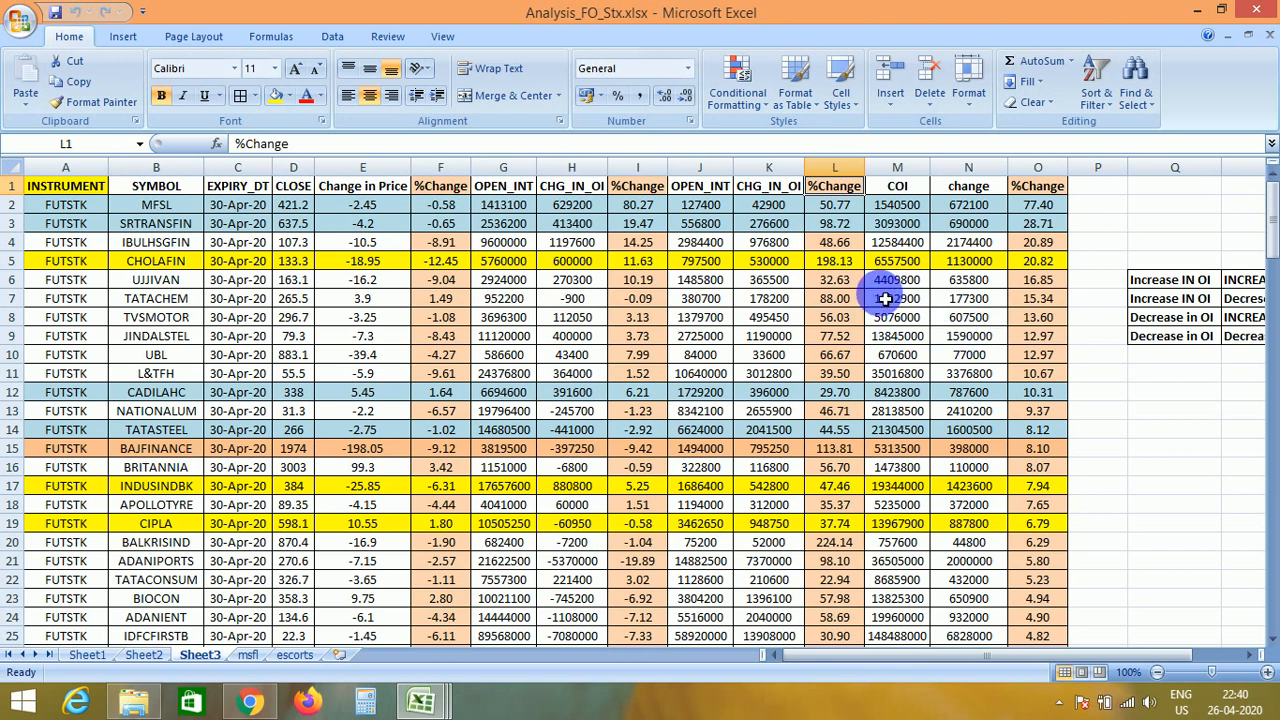
pyautogui.click(924, 336)
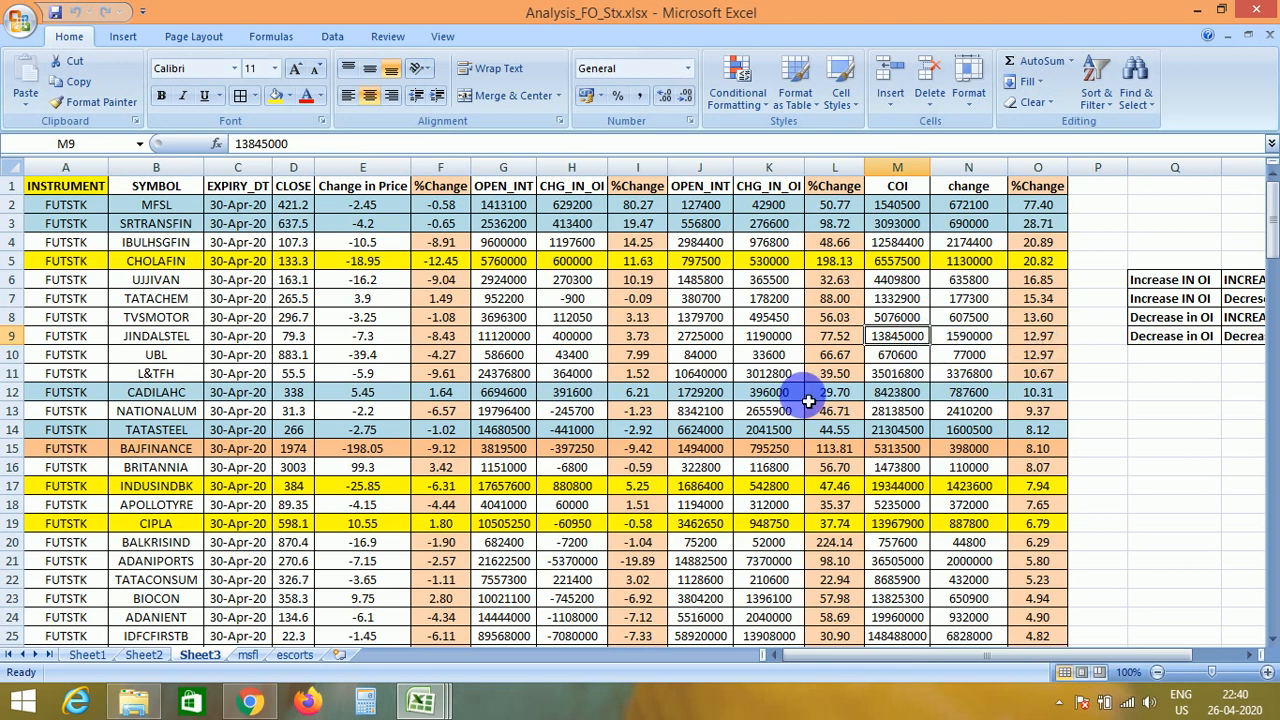
# Go to the last stock row in Sheet3, ESCORTS, and switch to the escorts sheet
pyautogui.hotkey('ctrl', 'Down')
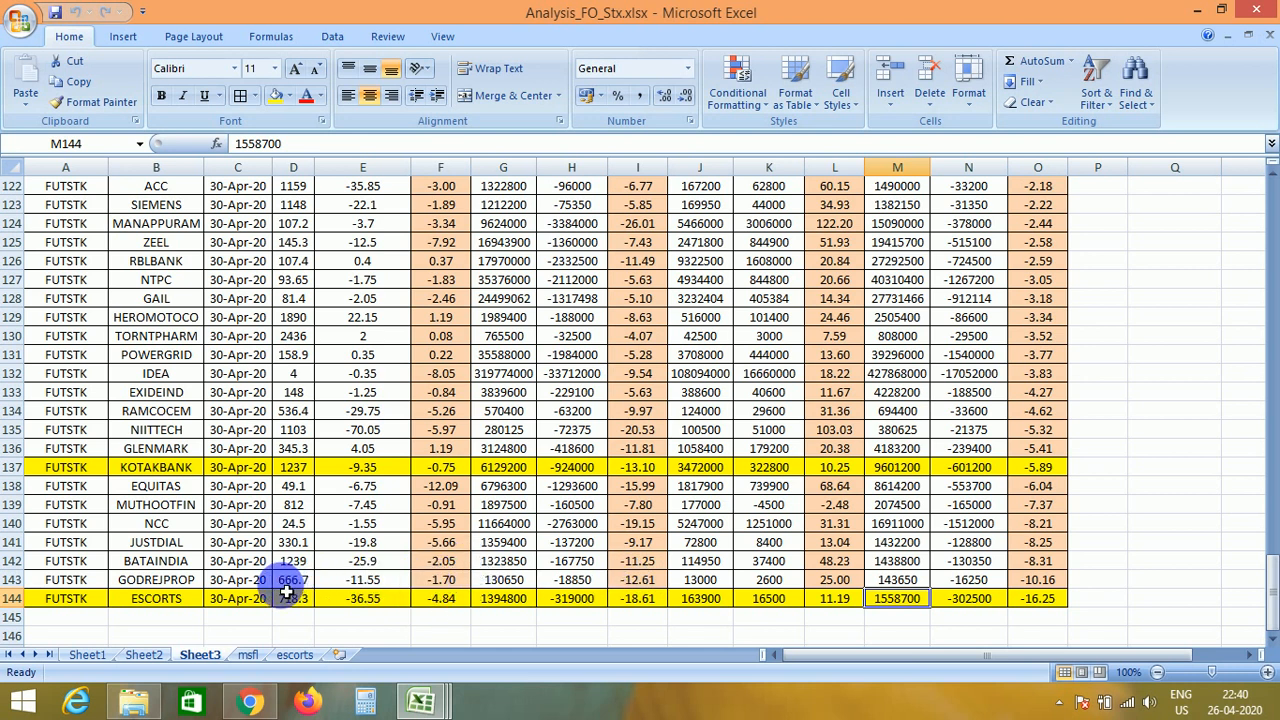
pyautogui.click(294, 656)
pyautogui.click(348, 514)
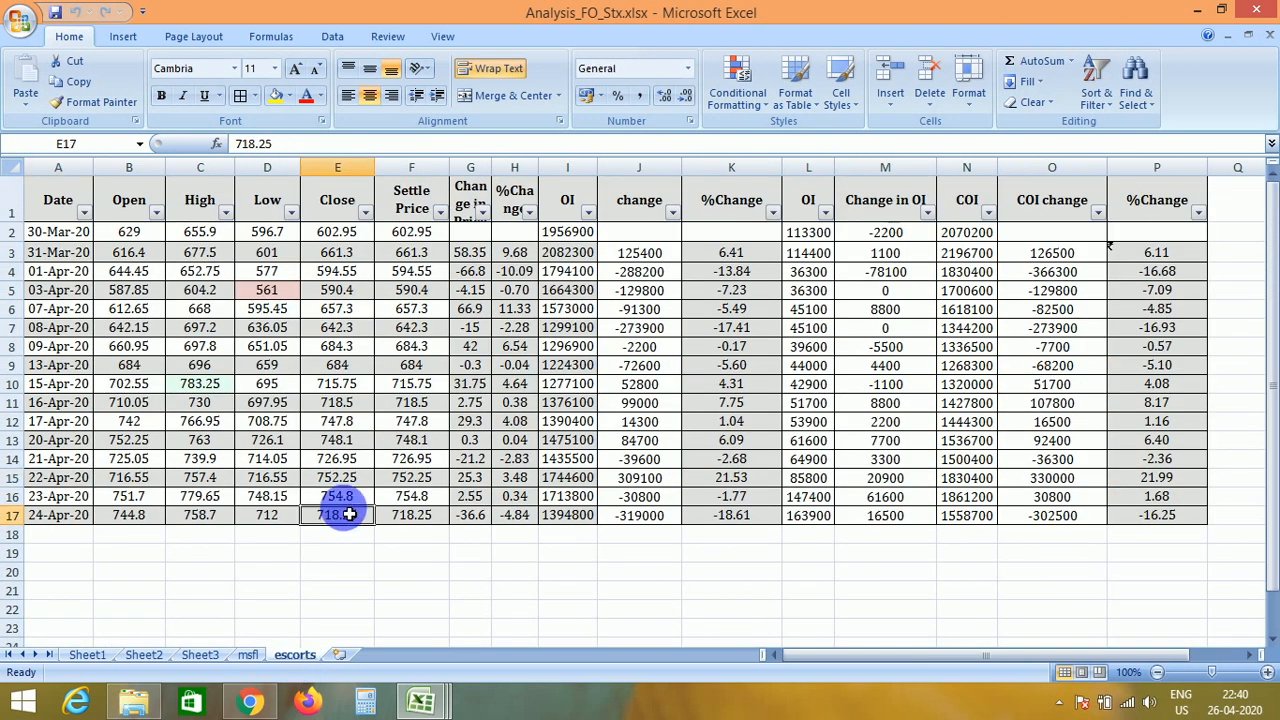
# Remove the AutoFilter from the heading row of the escorts sheet
pyautogui.hotkey('ctrl', 'Left')
pyautogui.hotkey('ctrl', 'Up')
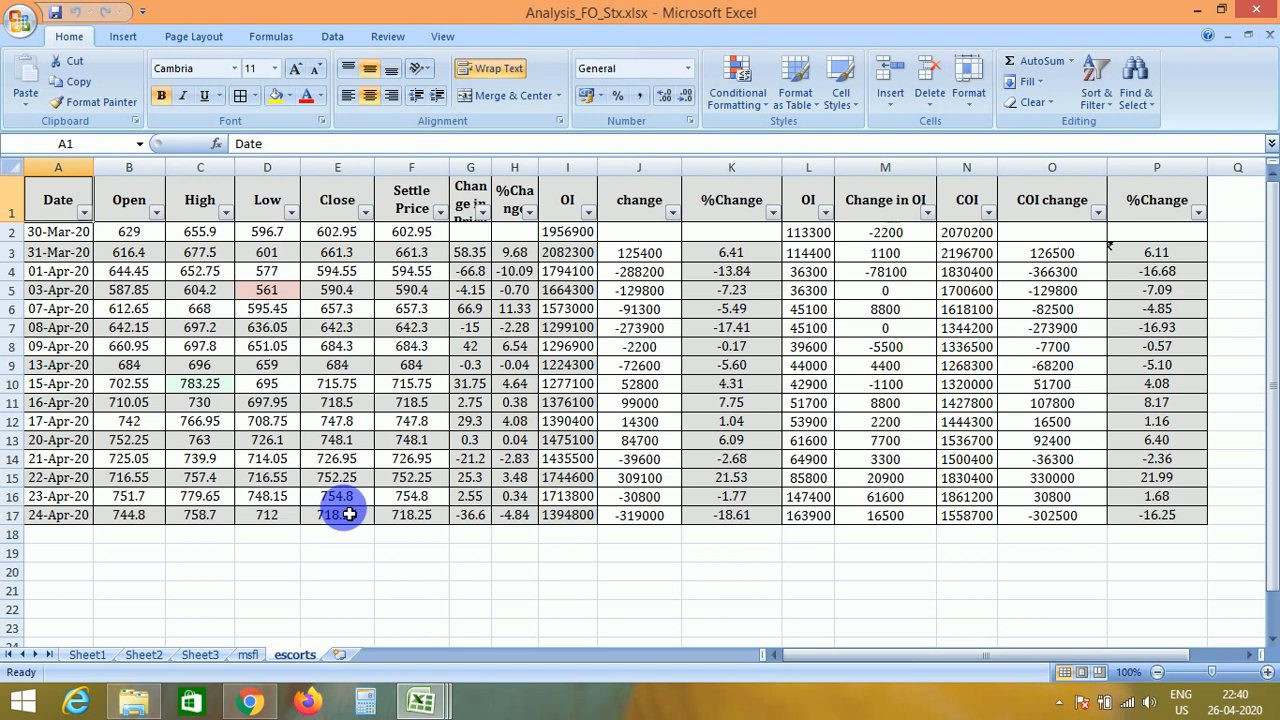
pyautogui.hotkey('alt', 'd')
pyautogui.press('f')
pyautogui.press('f')
# Examine the Change in Price, %Change, OI and COI change columns and their formulas for the first dates
pyautogui.press('Down')
pyautogui.press('Down')
pyautogui.press('Right')
pyautogui.press('Right')
pyautogui.press('Right')
pyautogui.press('Right')
pyautogui.press('Right')
pyautogui.press('Right')
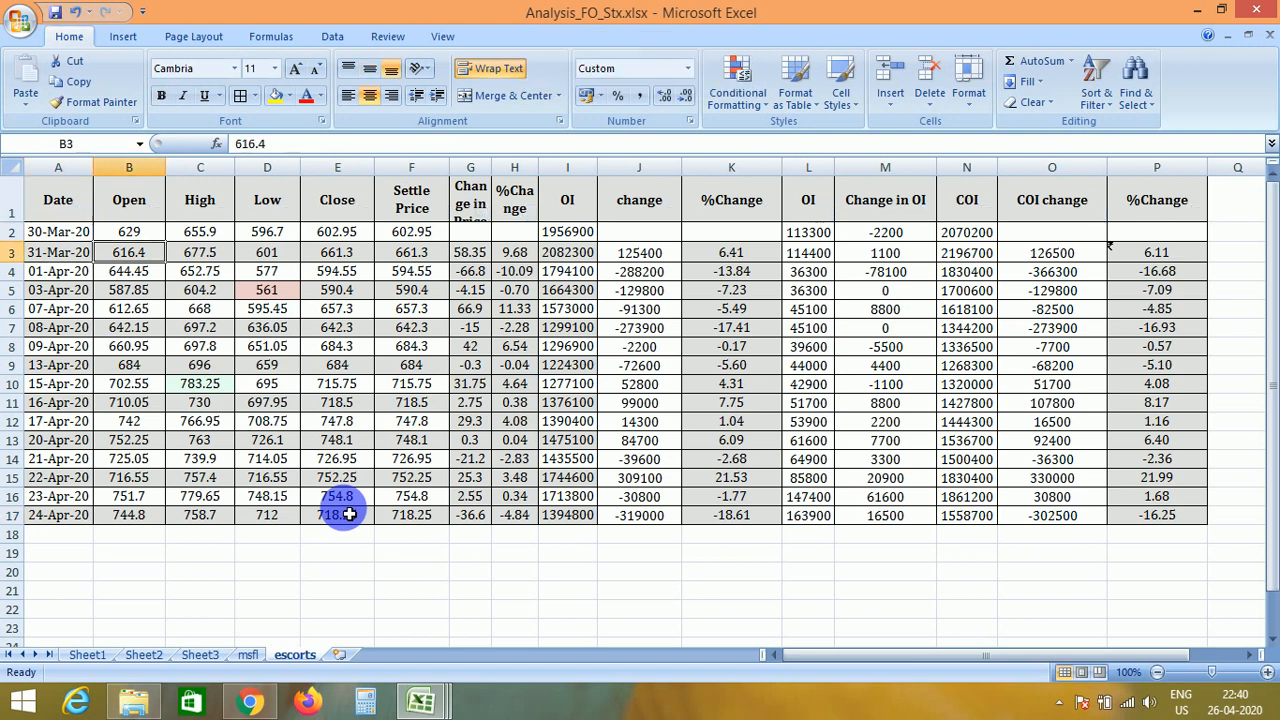
pyautogui.press('Right')
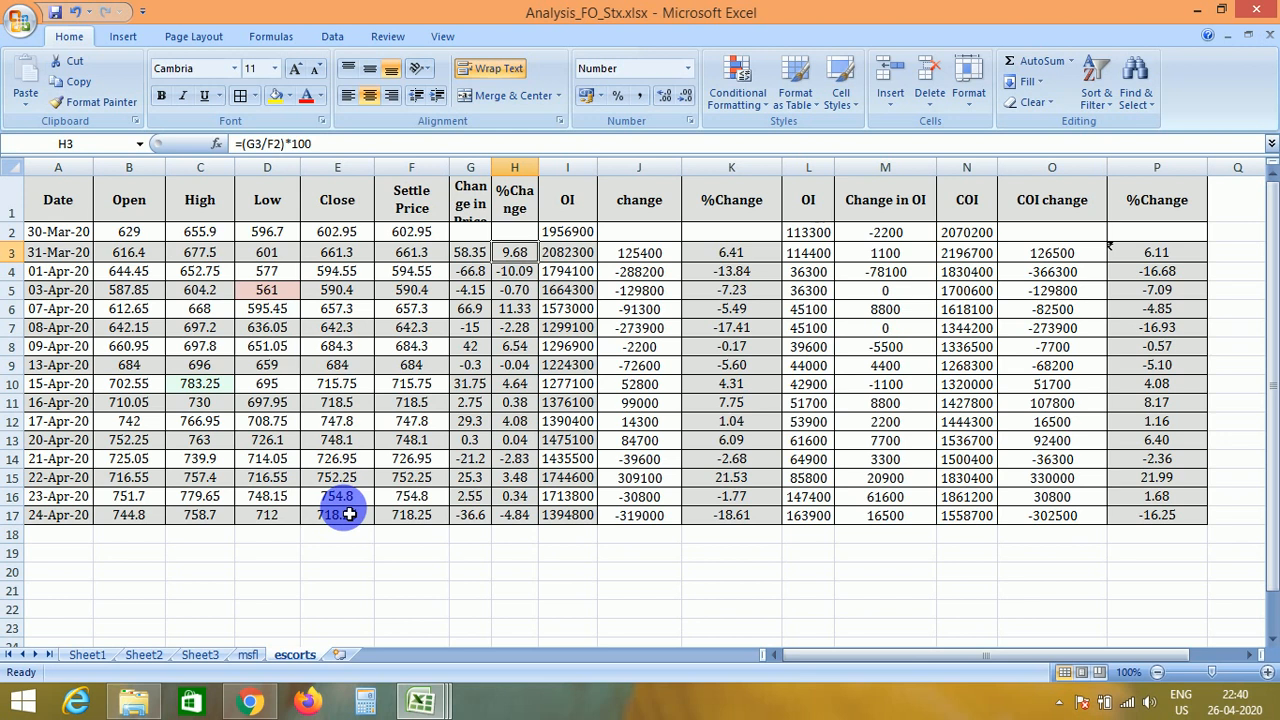
pyautogui.click(481, 202)
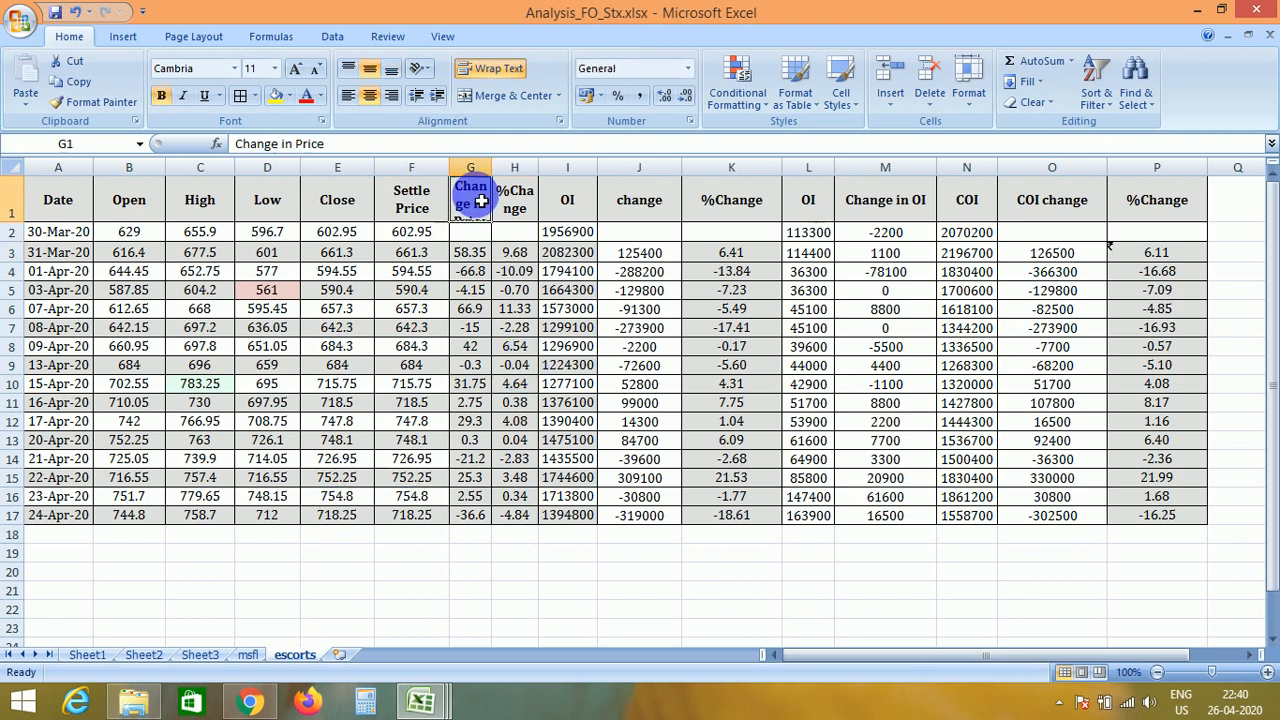
pyautogui.click(508, 200)
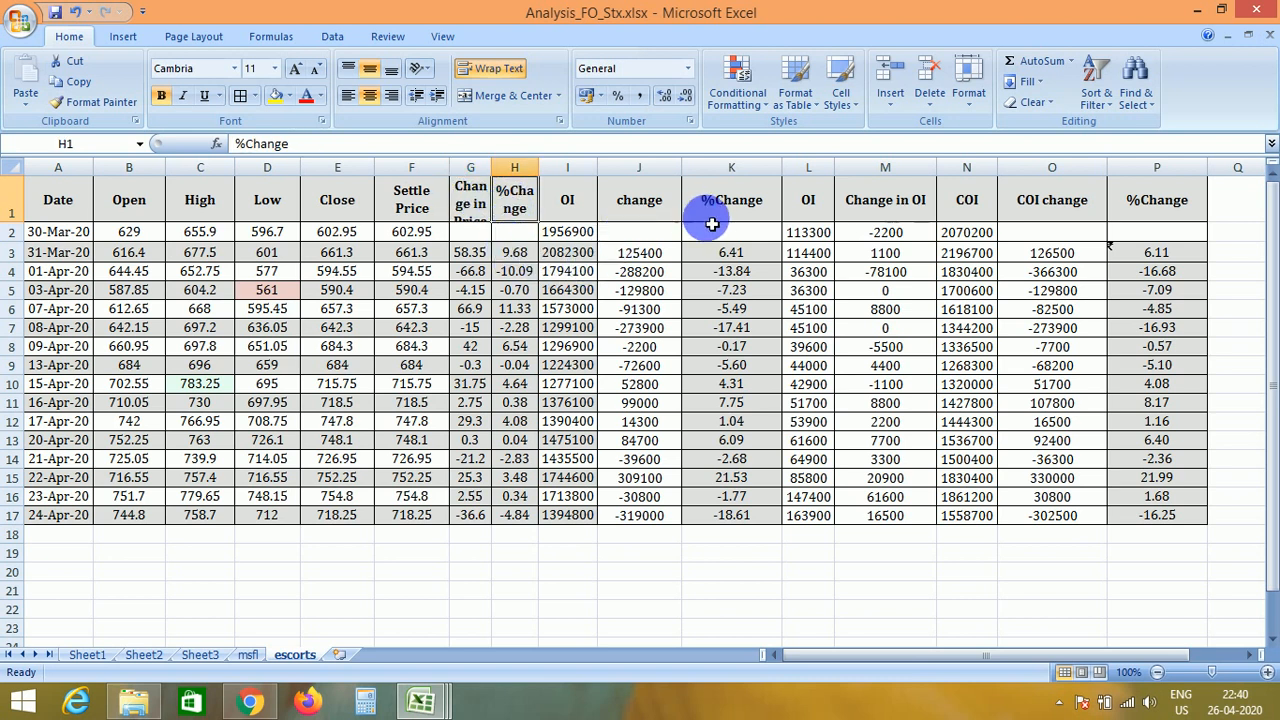
pyautogui.click(557, 256)
pyautogui.click(1057, 252)
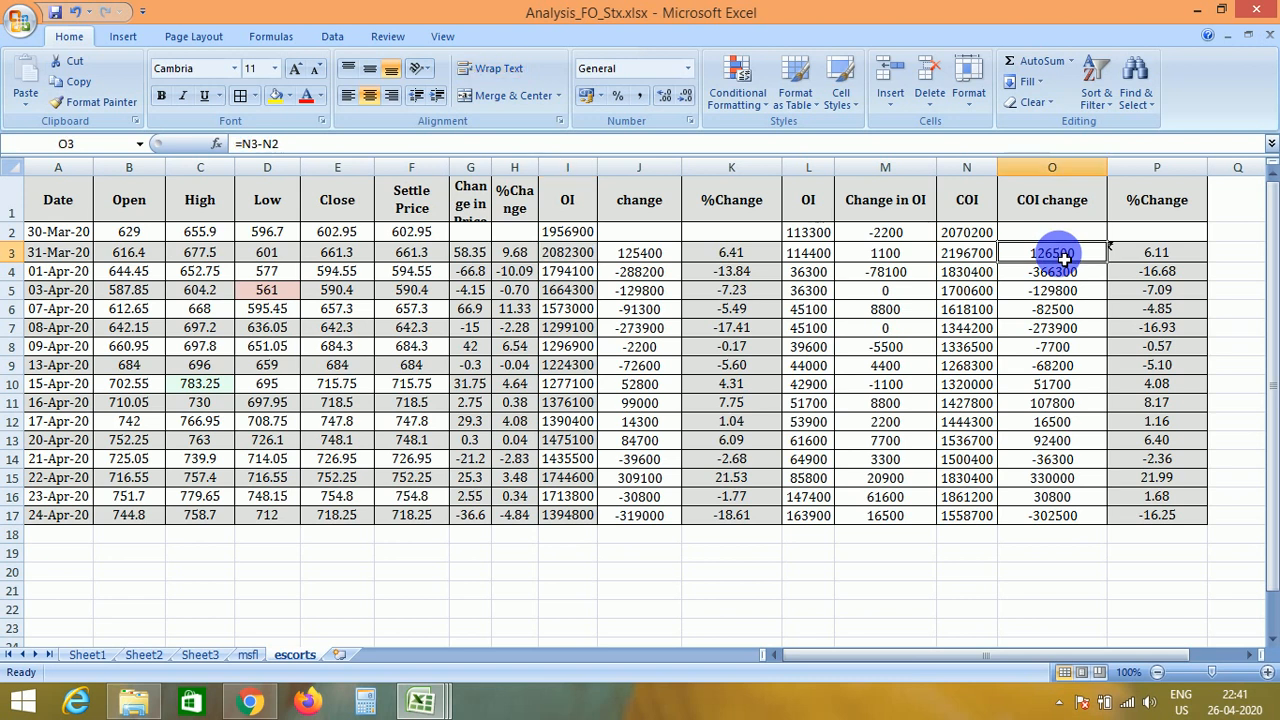
pyautogui.click(400, 272)
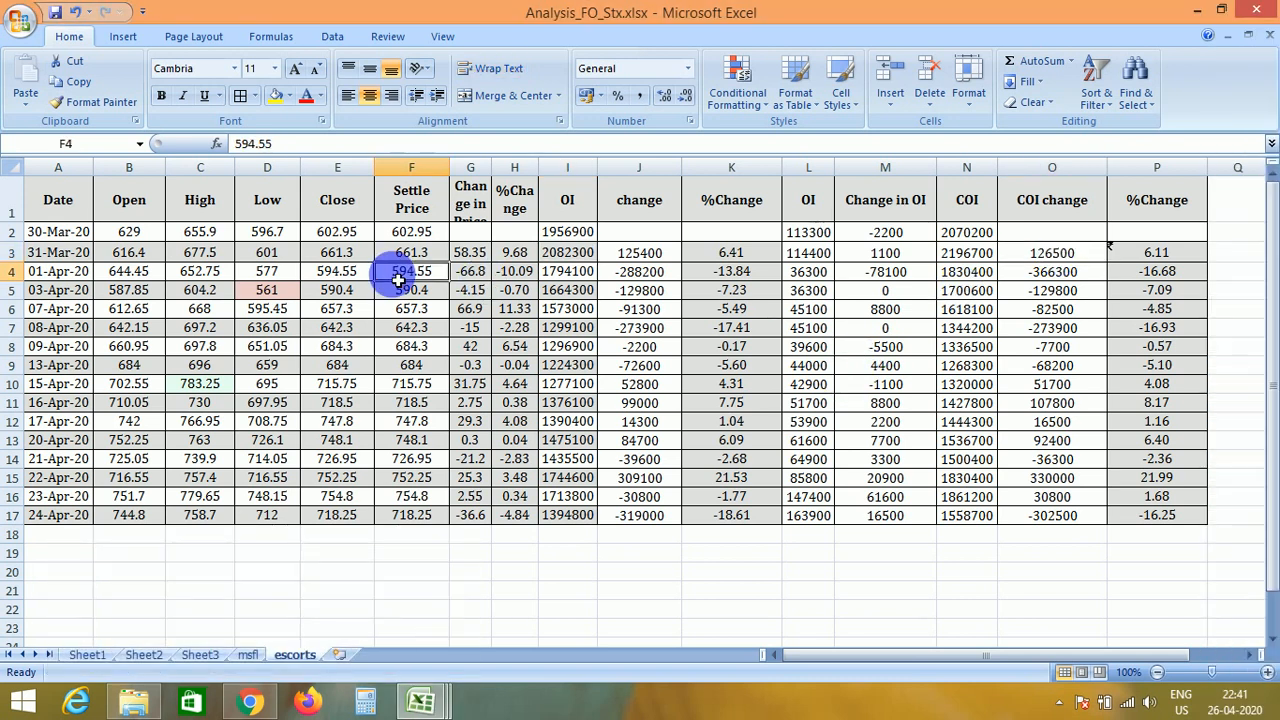
pyautogui.click(582, 258)
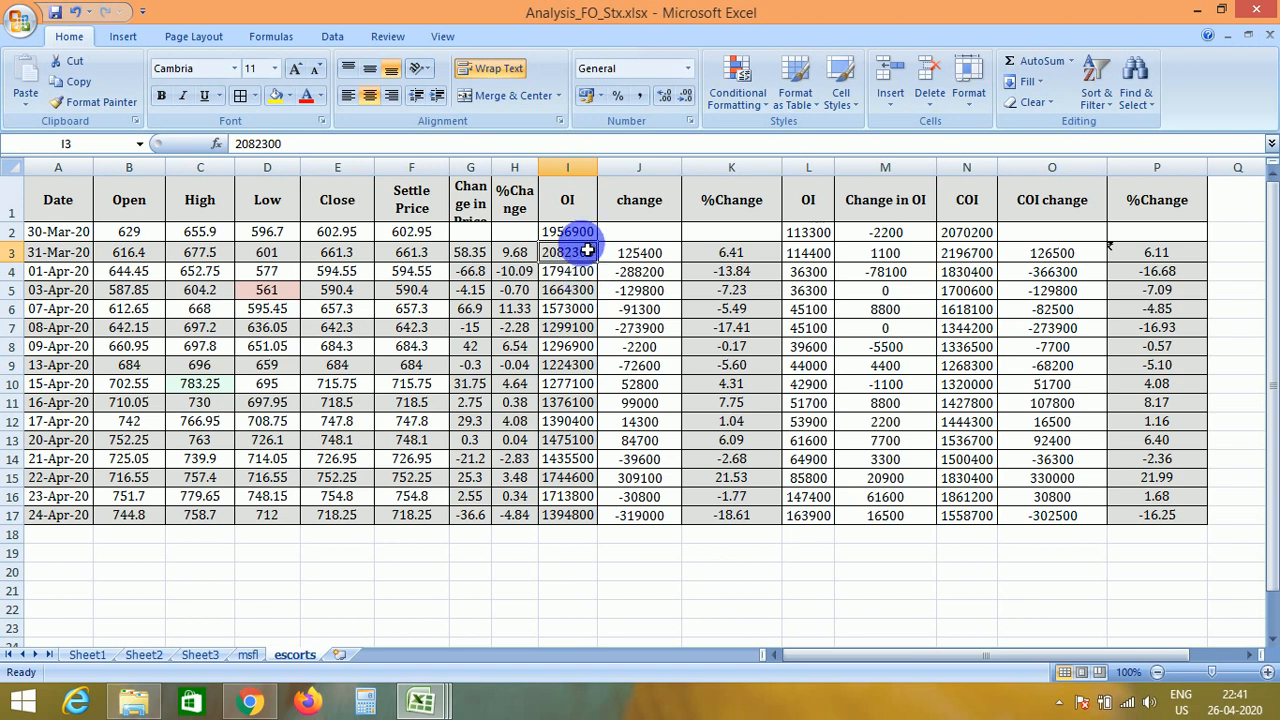
# Examine the futures OI column and compare the 22-Apr-20 row's price, OI and COI percentage changes
pyautogui.click(561, 528)
pyautogui.click(562, 521)
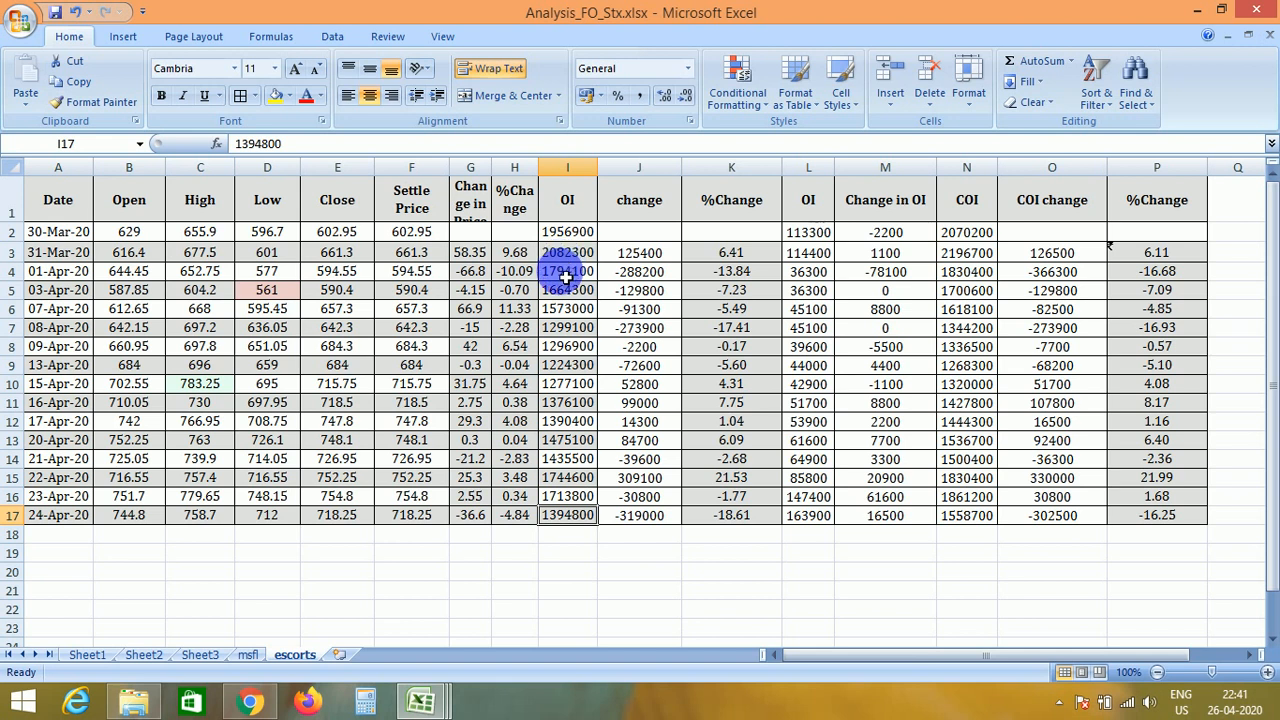
pyautogui.click(558, 460)
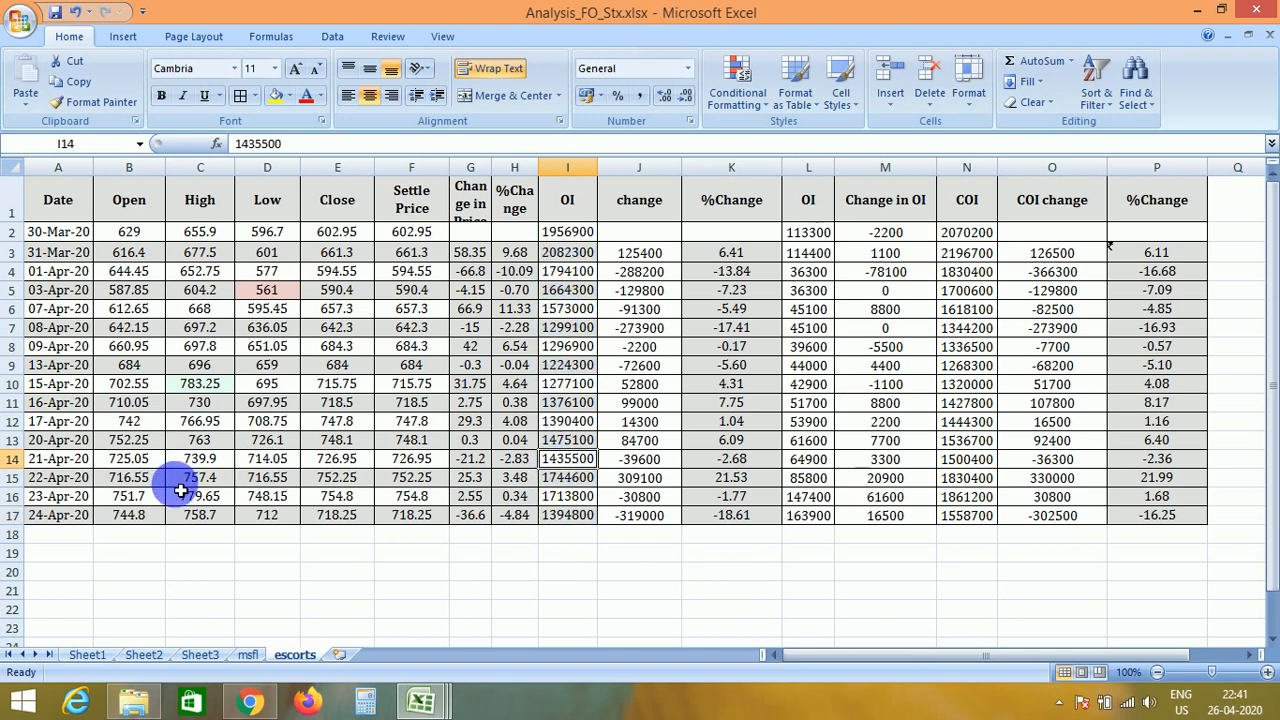
pyautogui.moveTo(195, 480); pyautogui.dragTo(737, 464)
pyautogui.click(607, 494)
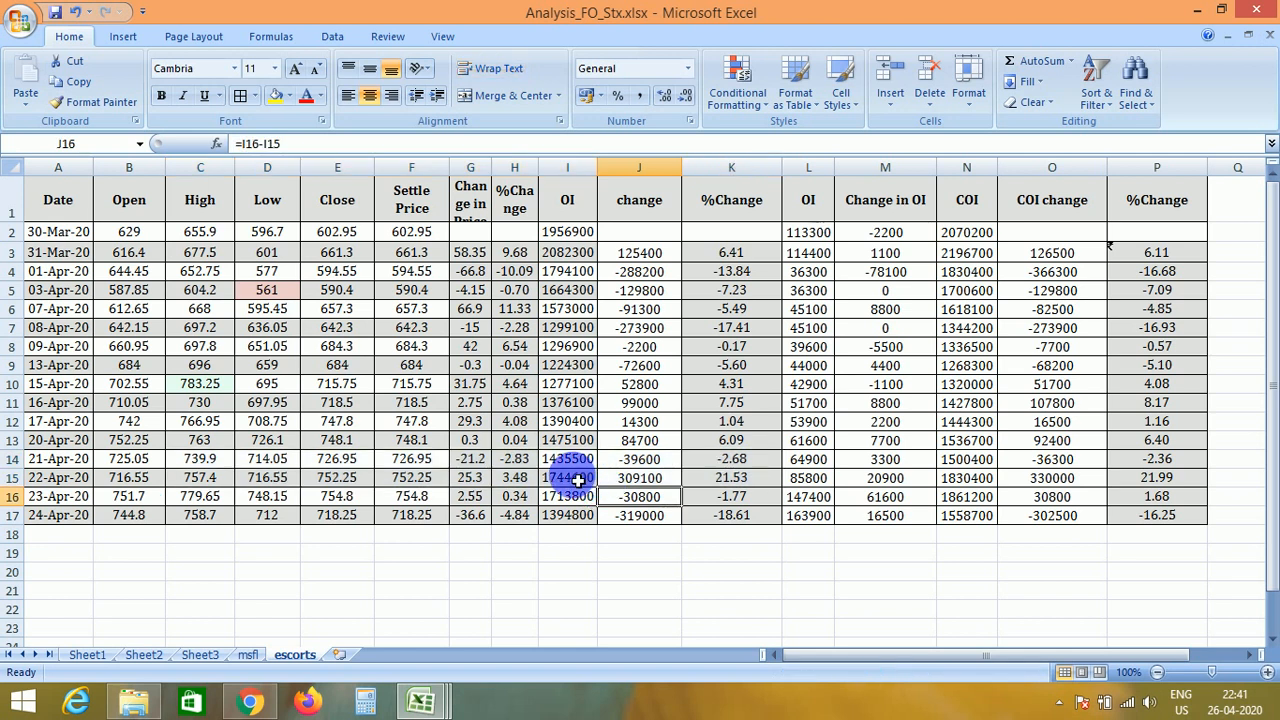
pyautogui.click(565, 478)
pyautogui.click(717, 484)
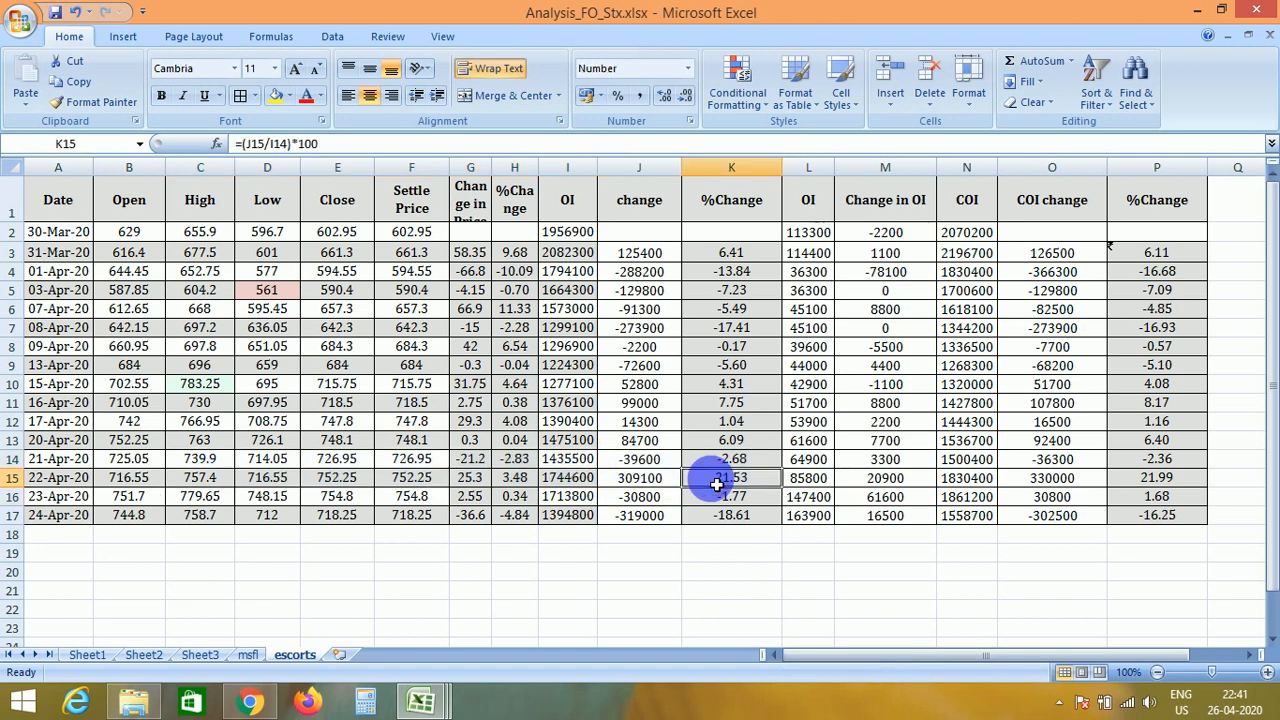
pyautogui.click(1157, 480)
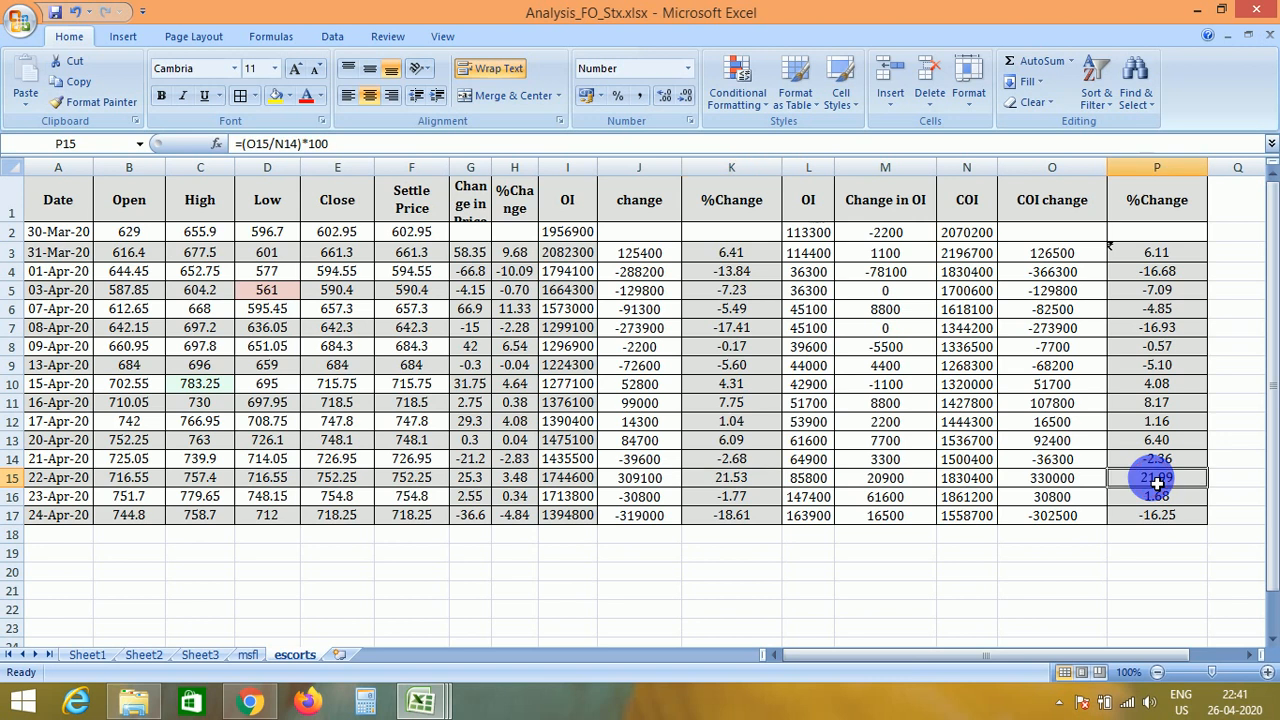
pyautogui.click(518, 480)
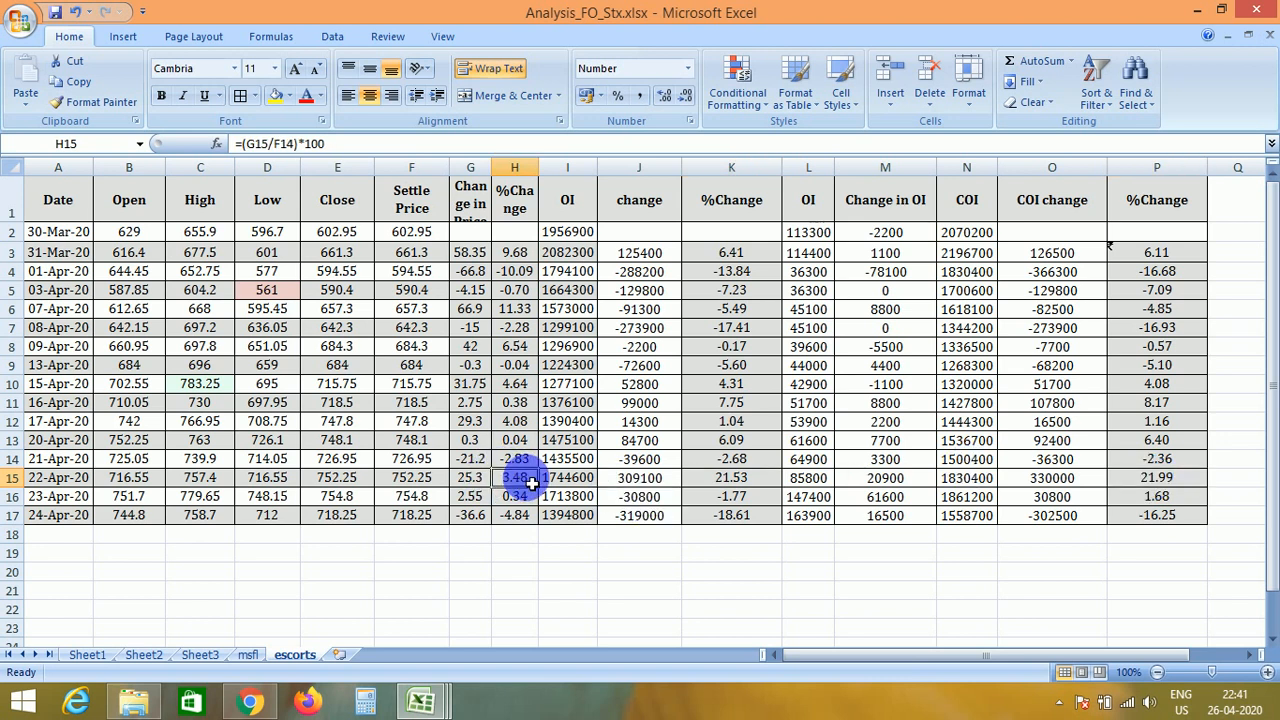
pyautogui.click(650, 480)
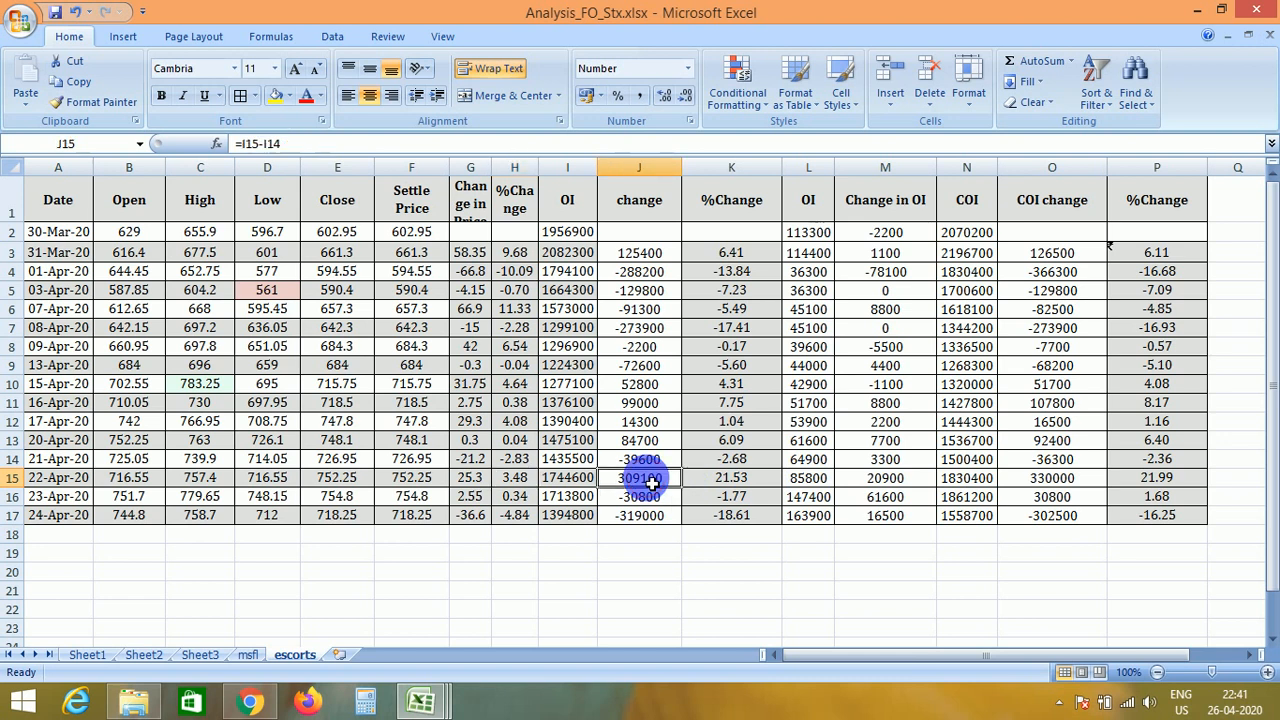
# Check the OI value and the COI %Change in the 24-Apr-20 row
pyautogui.click(580, 530)
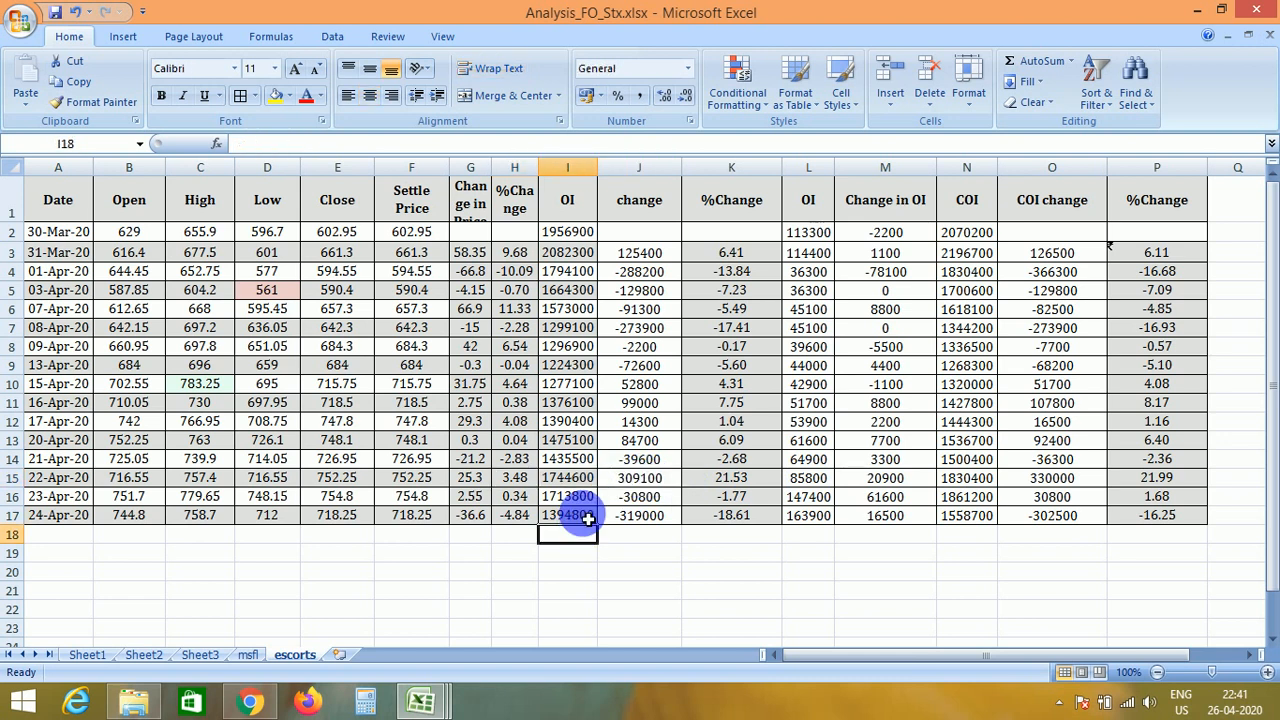
pyautogui.click(588, 516)
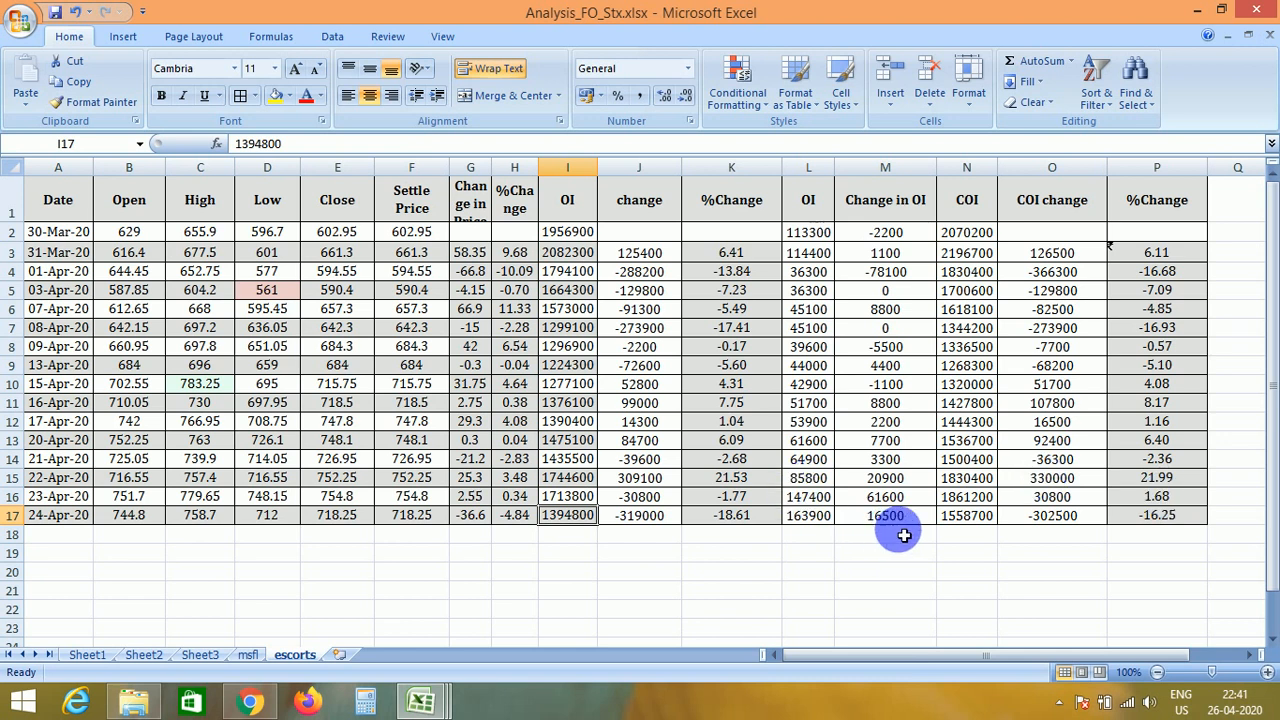
pyautogui.click(1176, 515)
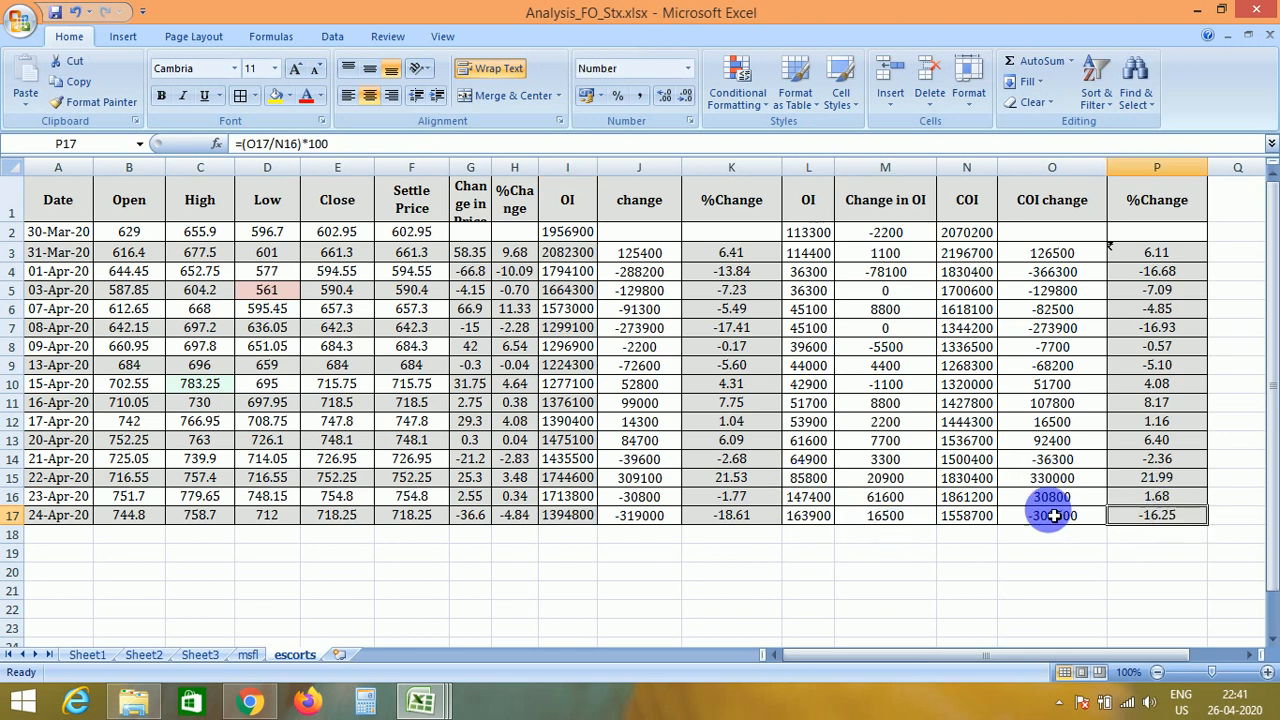
# Compare the price %Change and the futures OI %Change in the 24-Apr-20 row
pyautogui.click(512, 520)
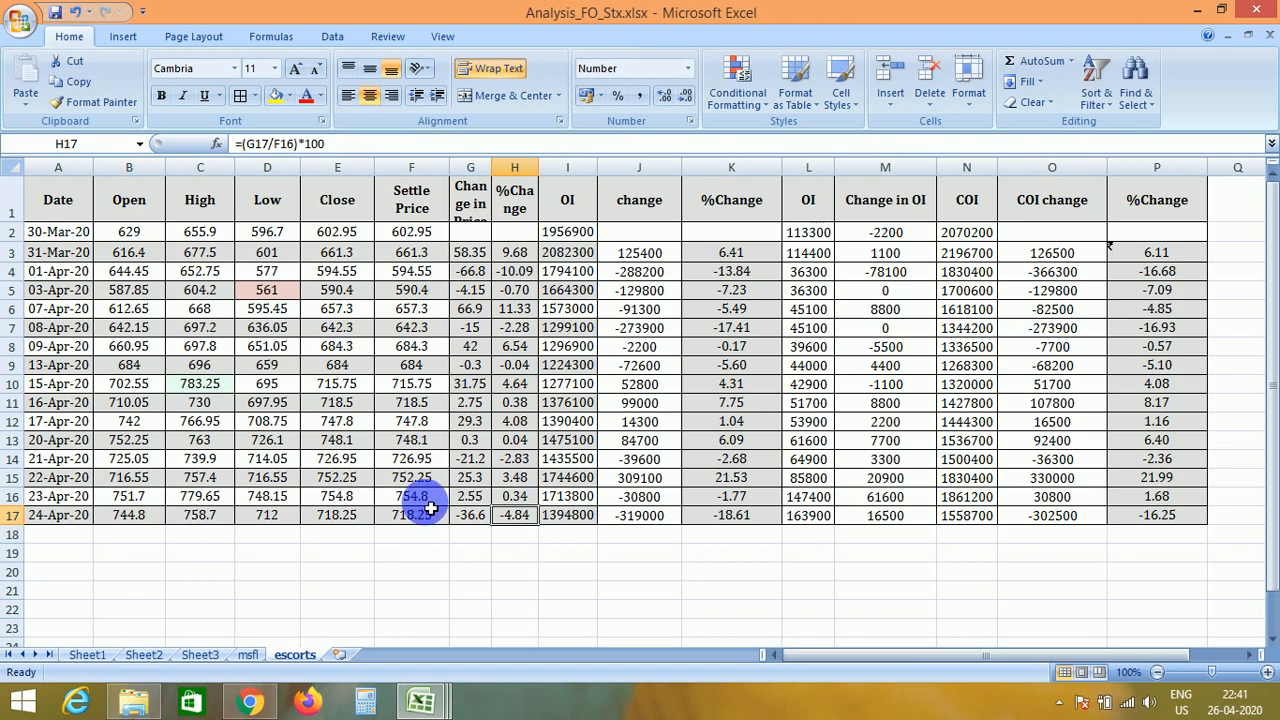
pyautogui.click(744, 532)
pyautogui.click(743, 521)
# Switch to Chrome and bring up the Escorts Ltd candlestick chart on Investing.com
pyautogui.hotkey('alt', 'Tab')
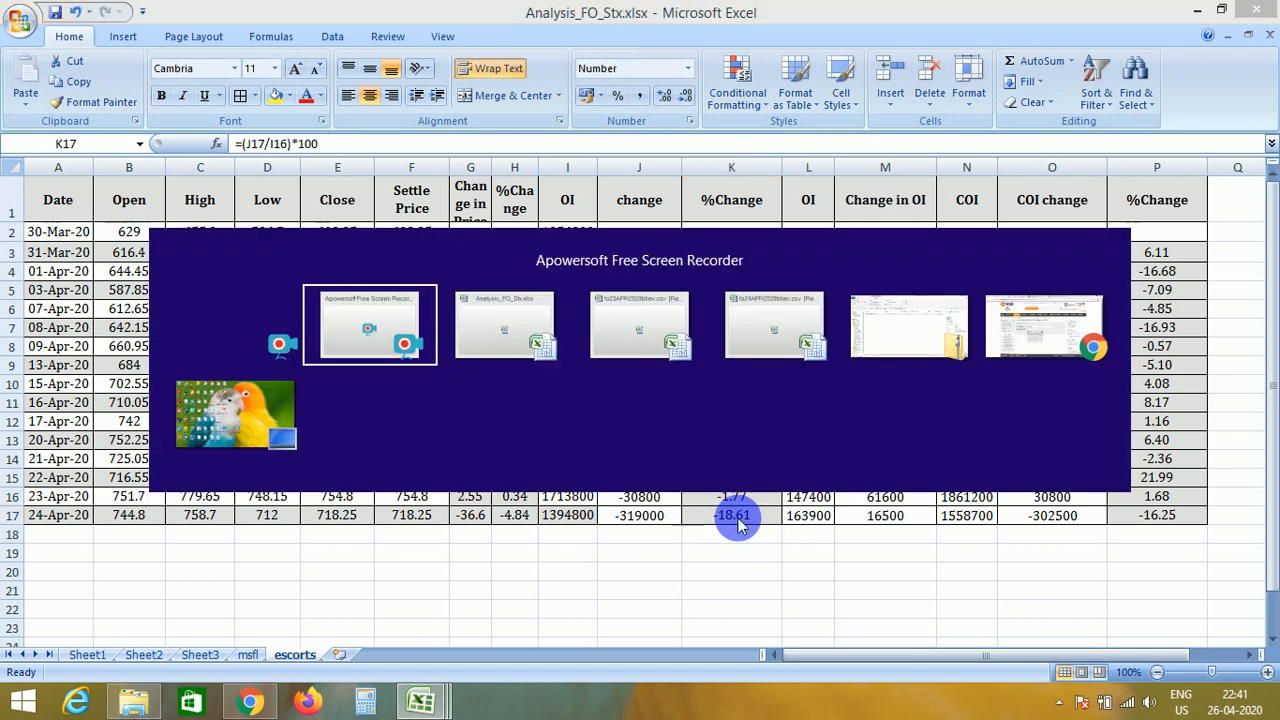
pyautogui.hotkey('alt', 'Tab')
pyautogui.hotkey('alt', 'Tab')
pyautogui.hotkey('alt', 'Tab')
pyautogui.hotkey('alt', 'Tab')
pyautogui.hotkey('alt', 'Tab')
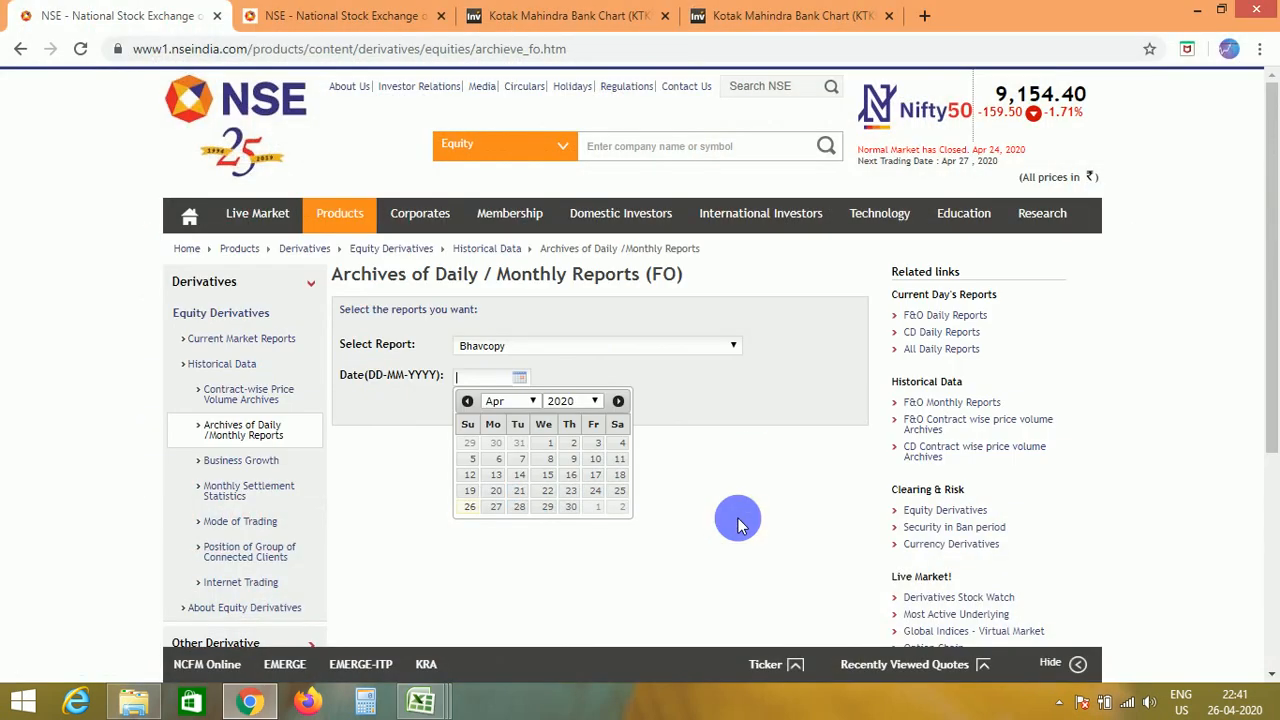
pyautogui.click(543, 12)
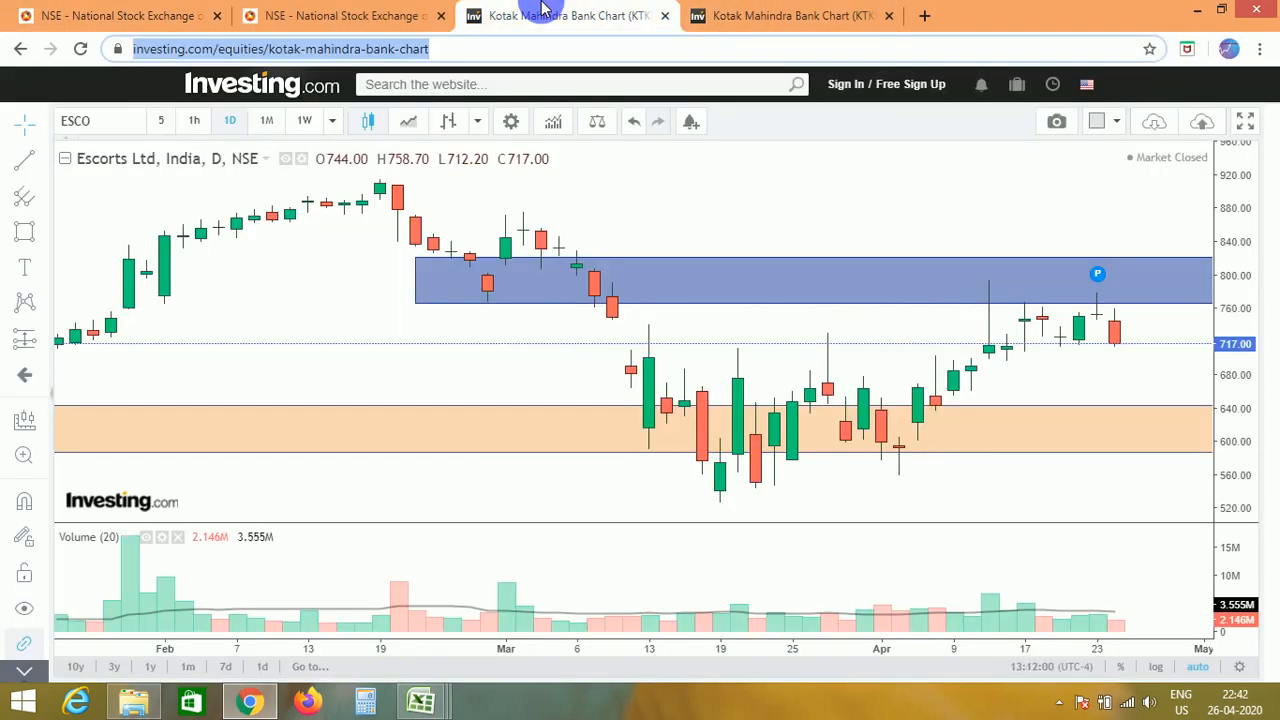
pyautogui.click(246, 276)
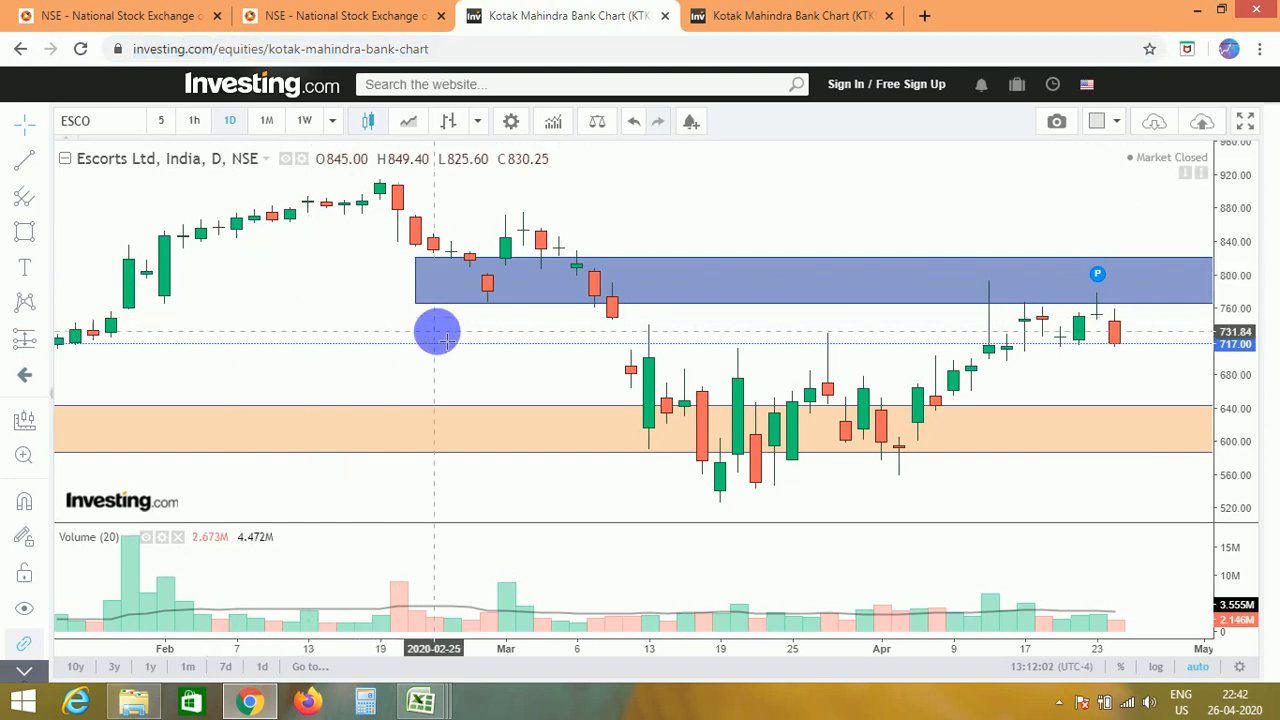
# Examine the Escorts price zones on the monthly and weekly charts, then return to the daily chart
pyautogui.click(267, 121)
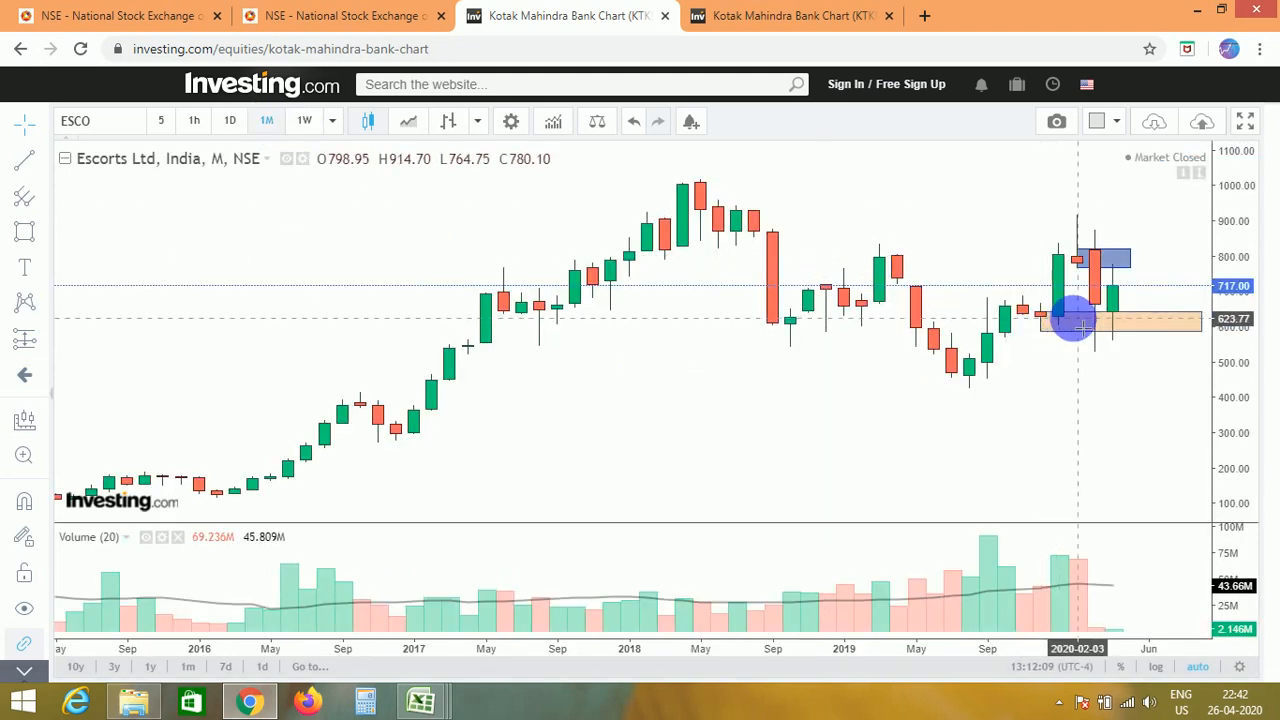
pyautogui.click(302, 121)
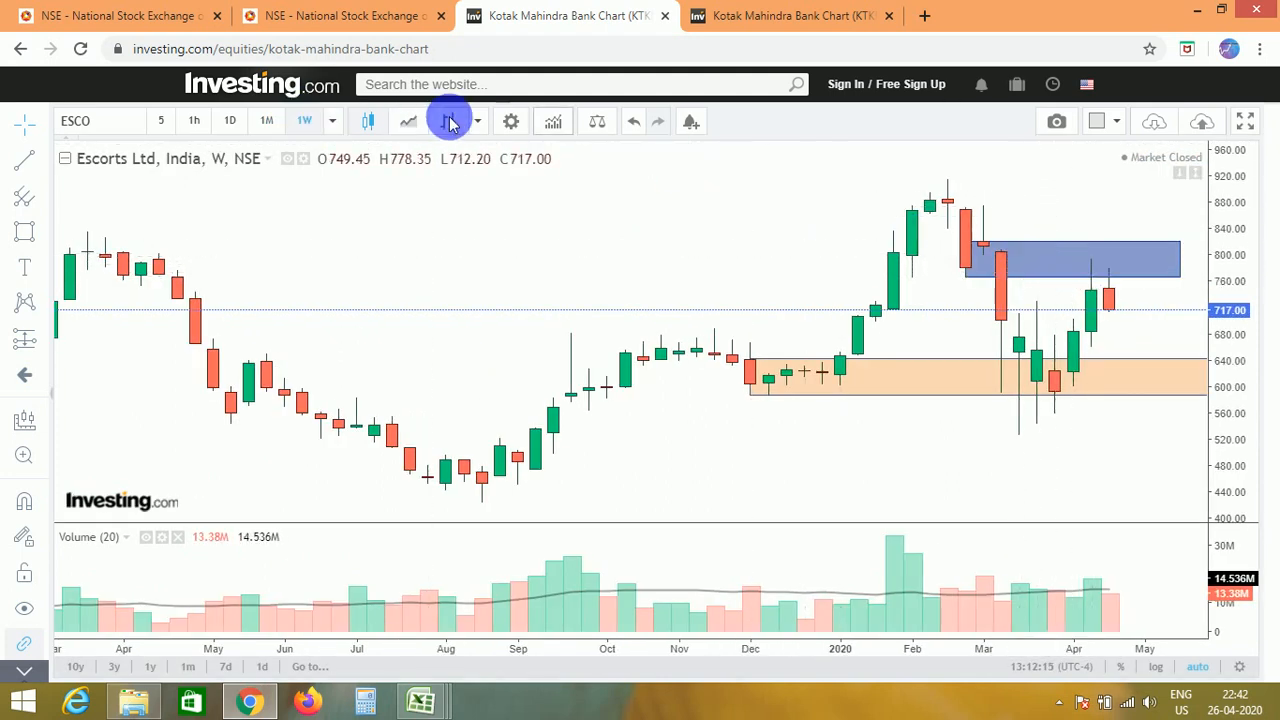
pyautogui.click(229, 128)
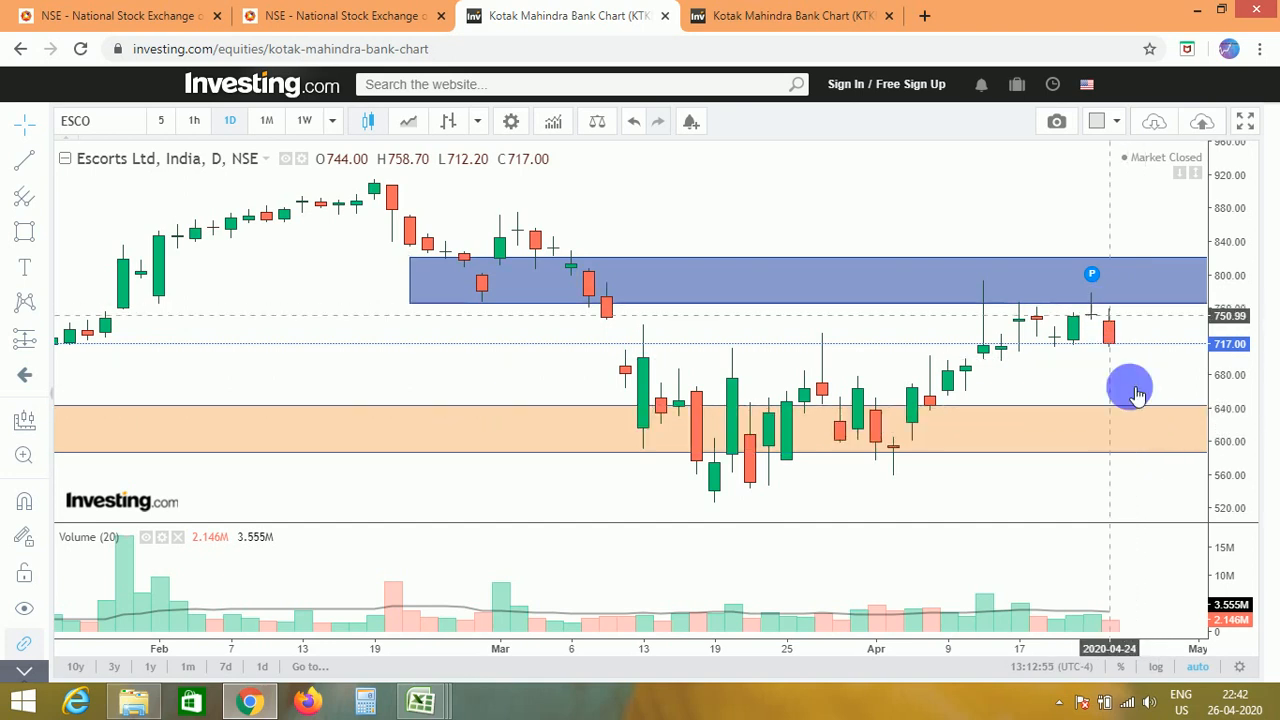
# Switch back to Excel and review the 13-Apr-20 to 24-Apr-20 rows of the escorts sheet
pyautogui.hotkey('alt', 'Tab')
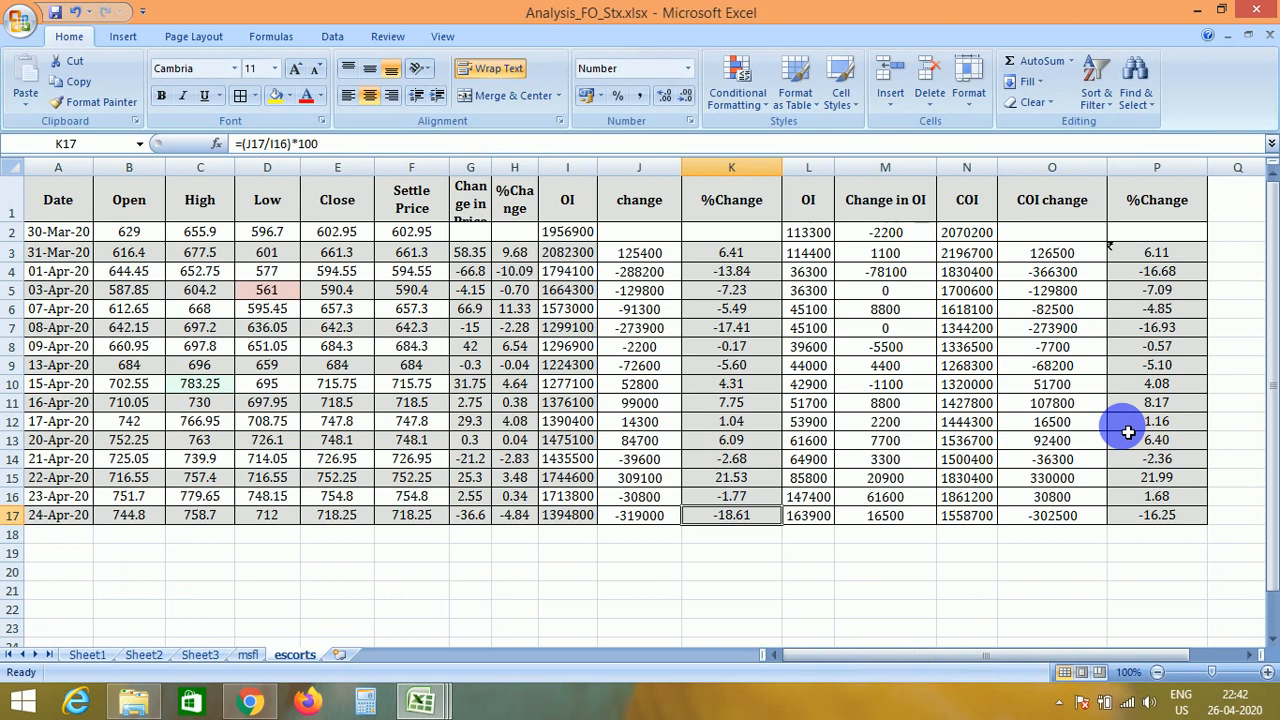
pyautogui.click(717, 368)
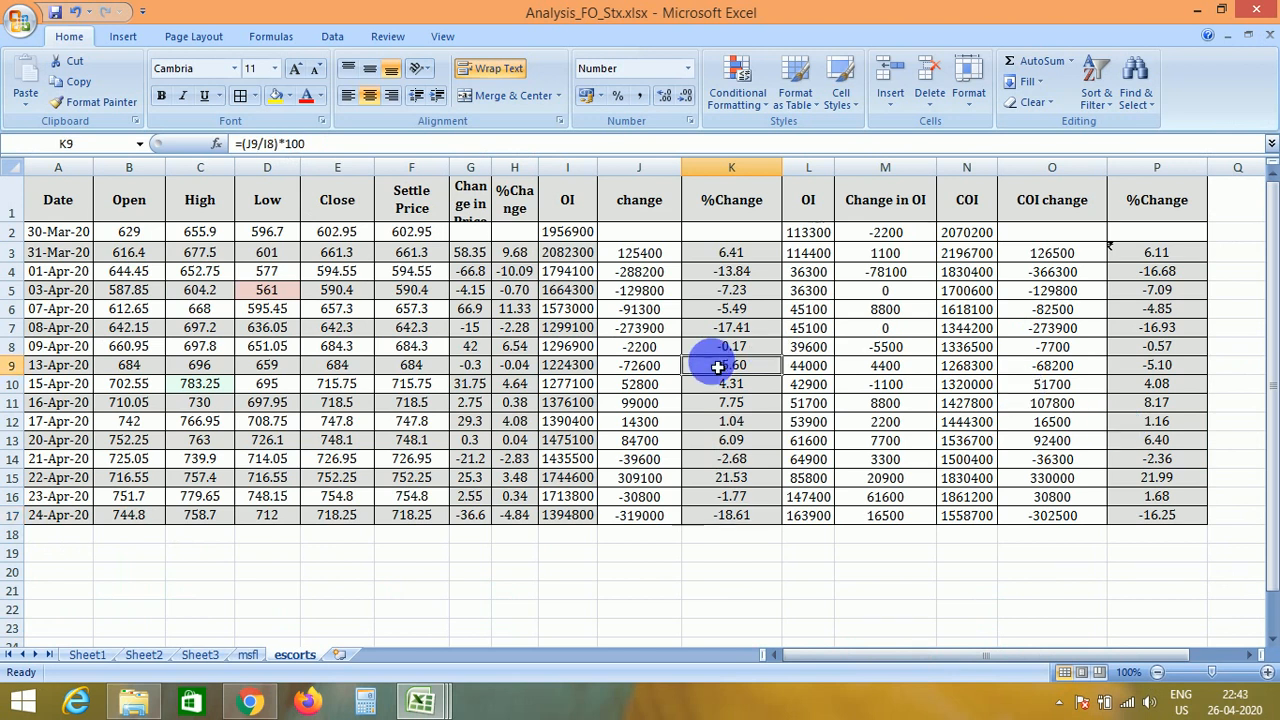
pyautogui.press('Home')
pyautogui.hotkey('ctrl', 'Down')
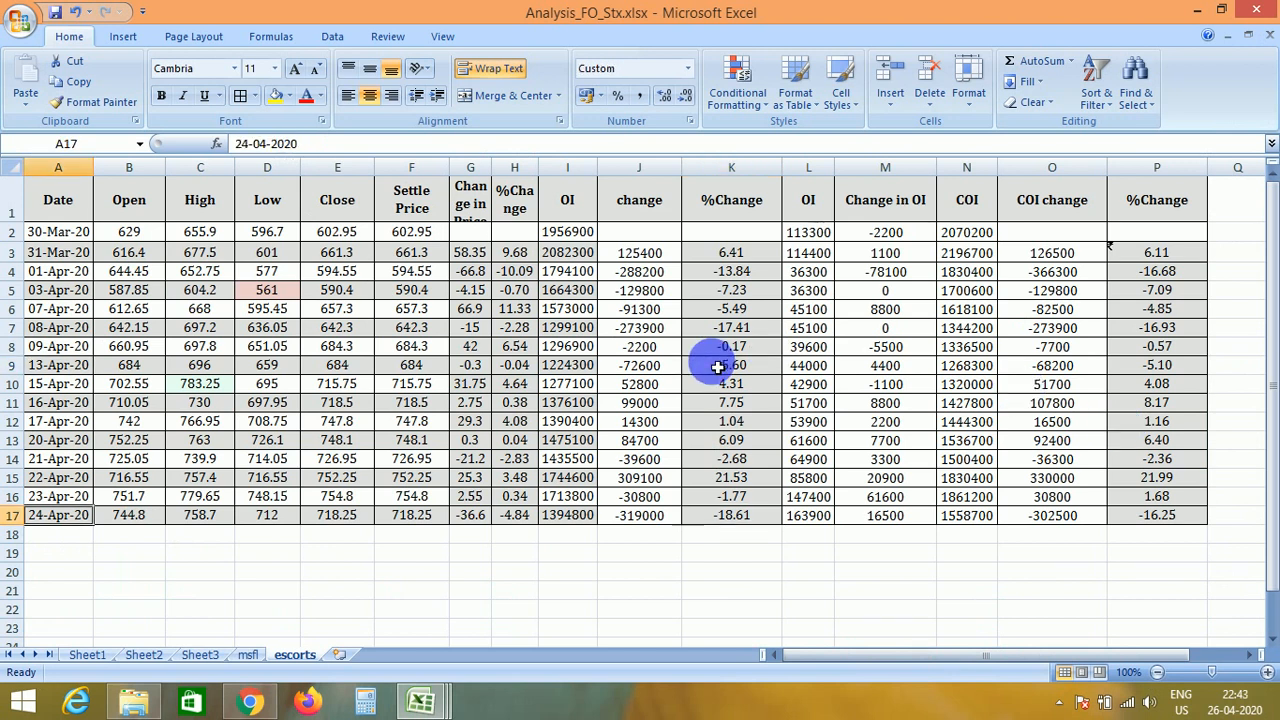
pyautogui.click(440, 386)
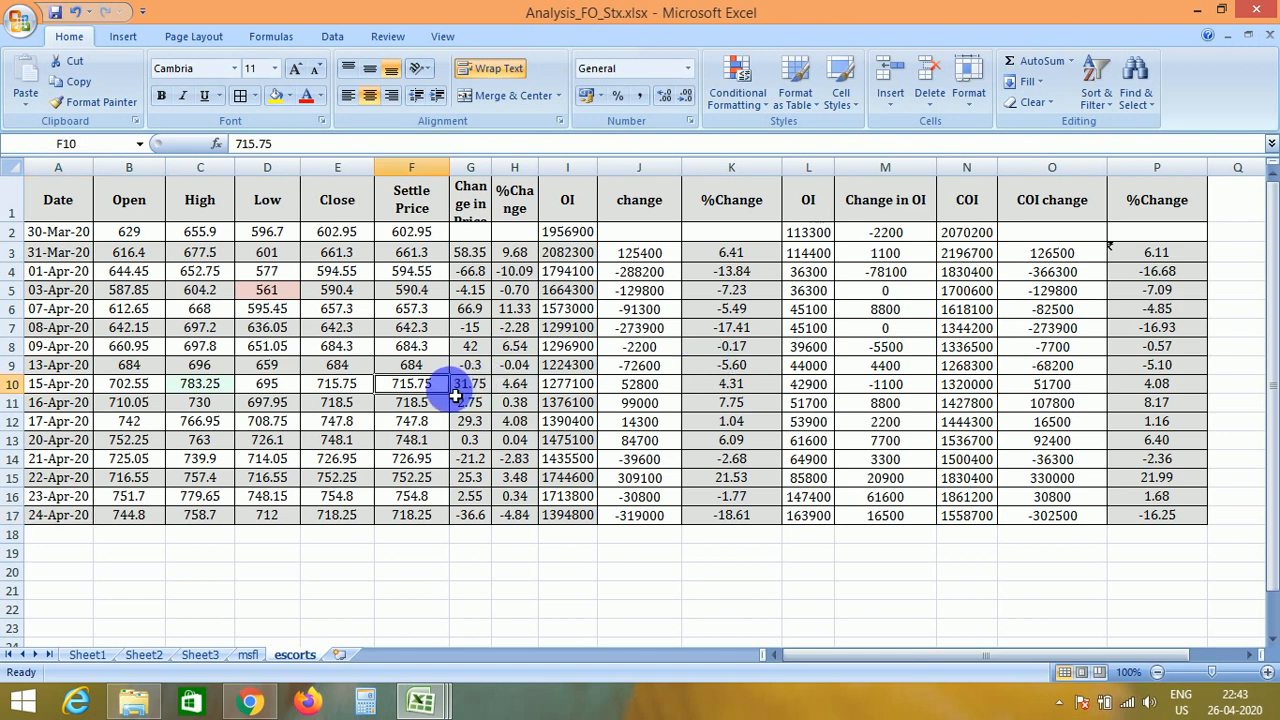
pyautogui.click(225, 481)
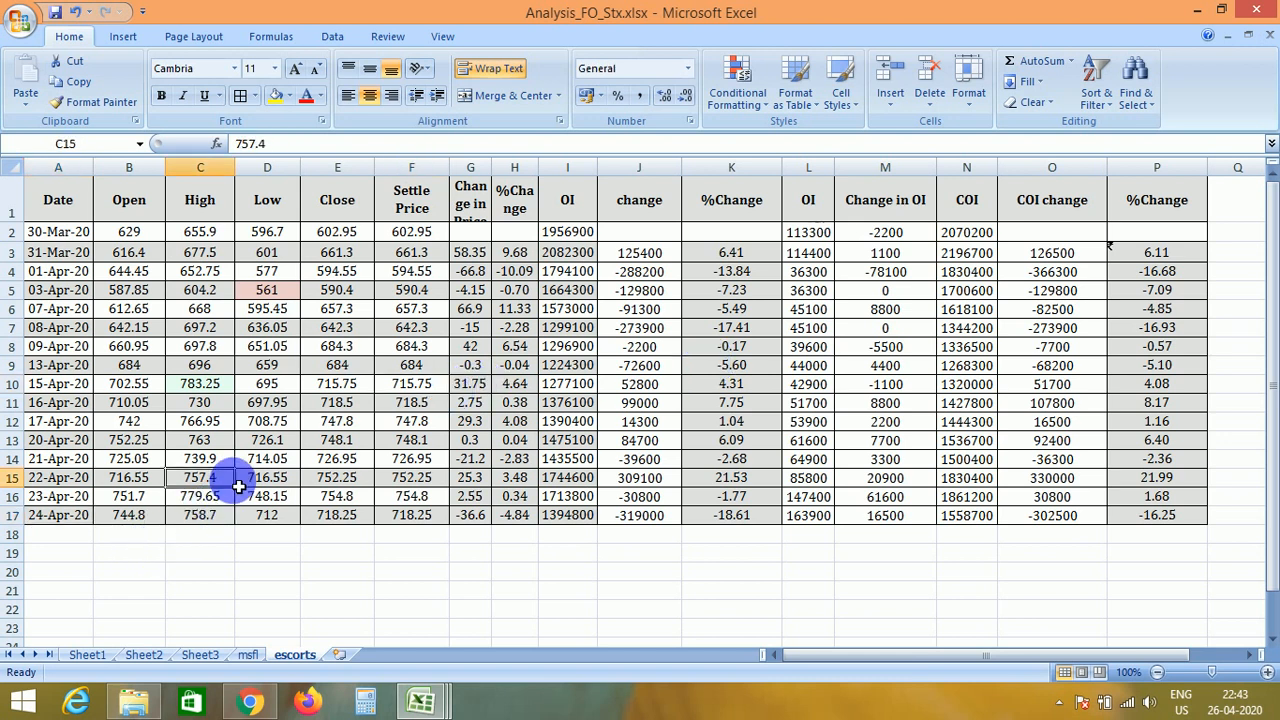
# Open Sheet3 and look over the stocks at the top of the list
pyautogui.click(200, 655)
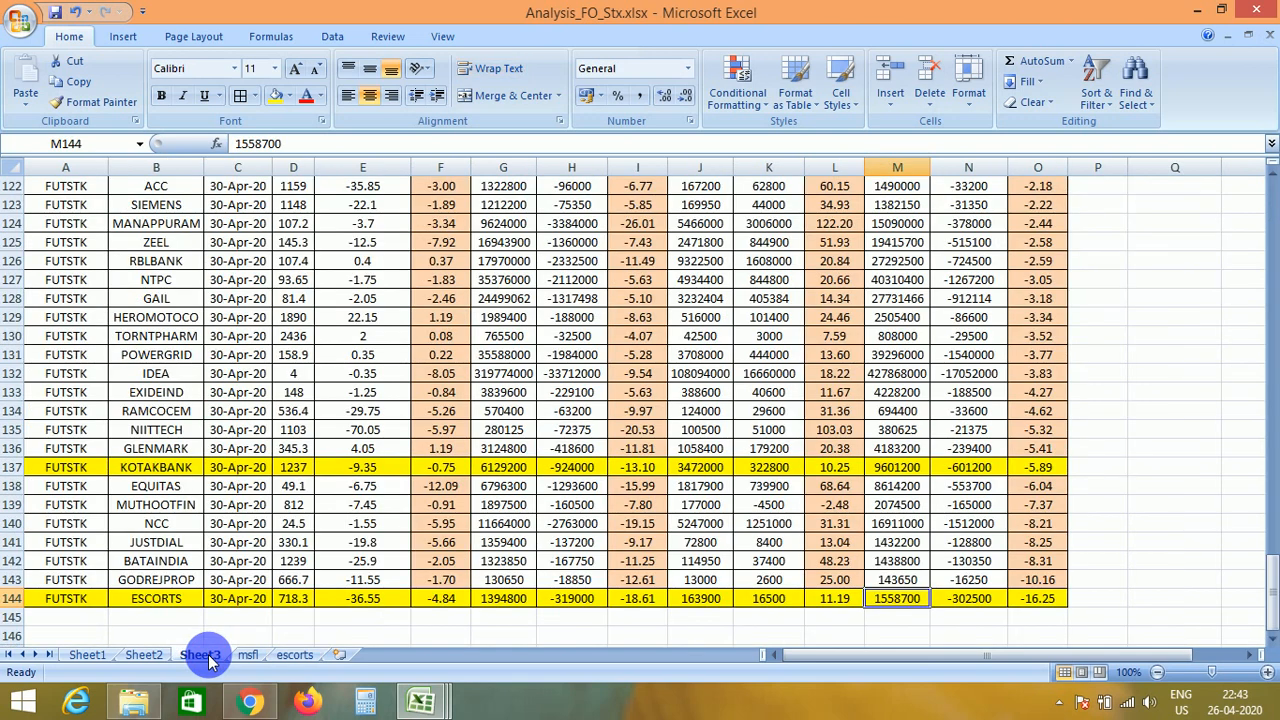
pyautogui.click(287, 432)
pyautogui.hotkey('ctrl', 'Up')
pyautogui.press('Down')
pyautogui.press('Down')
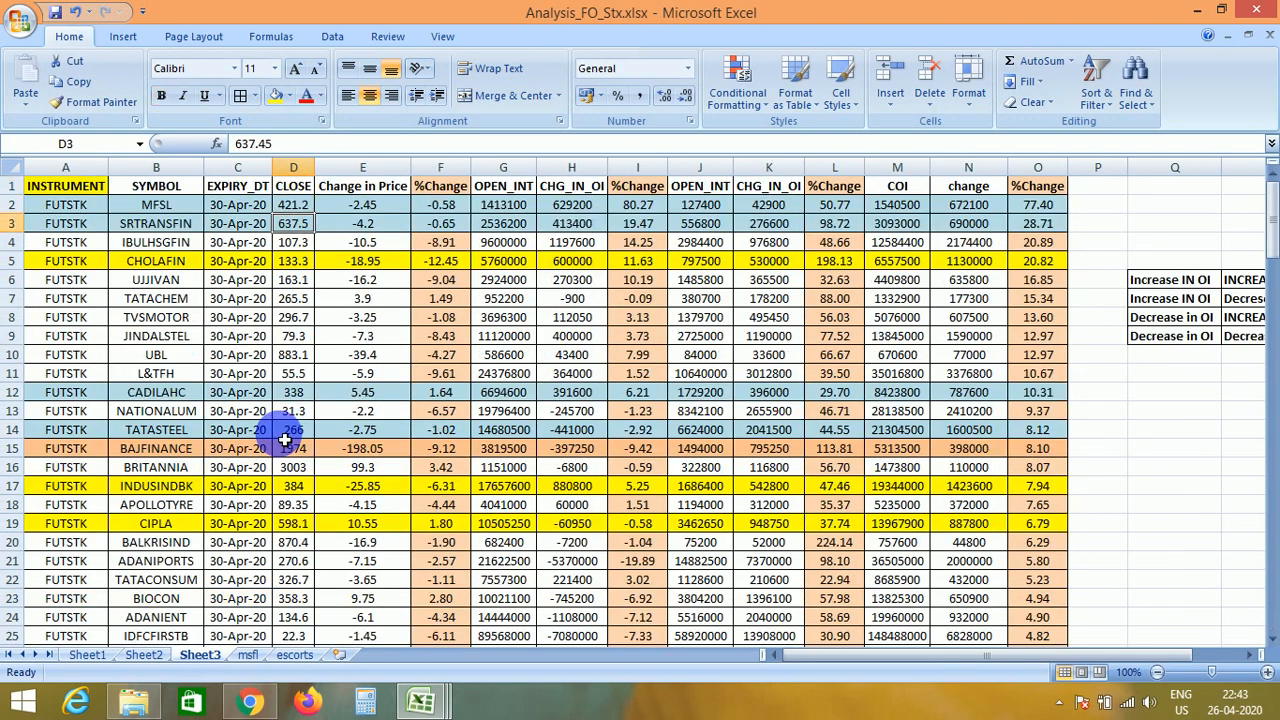
pyautogui.press('Up')
pyautogui.press('Up')
pyautogui.press('Down')
pyautogui.press('Down')
# Examine the open interest, COI and %Change values across the ESCORTS row at the end of Sheet3
pyautogui.hotkey('ctrl', 'Down')
pyautogui.press('Down')
pyautogui.press('Down')
pyautogui.press('Down')
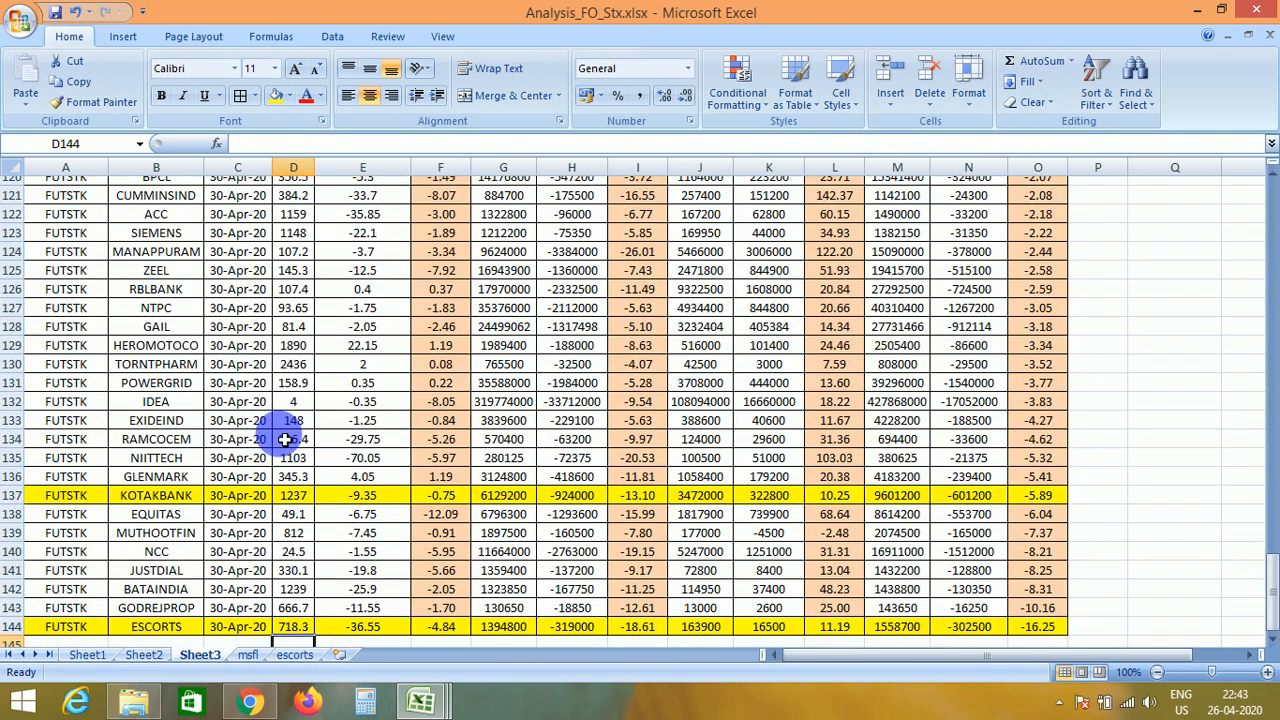
pyautogui.press('Up')
pyautogui.press('Up')
pyautogui.press('Up')
pyautogui.press('Right')
pyautogui.press('Right')
pyautogui.press('Right')
pyautogui.press('Right')
pyautogui.press('Right')
pyautogui.press('Right')
pyautogui.press('Right')
pyautogui.press('Right')
pyautogui.press('Right')
pyautogui.press('Right')
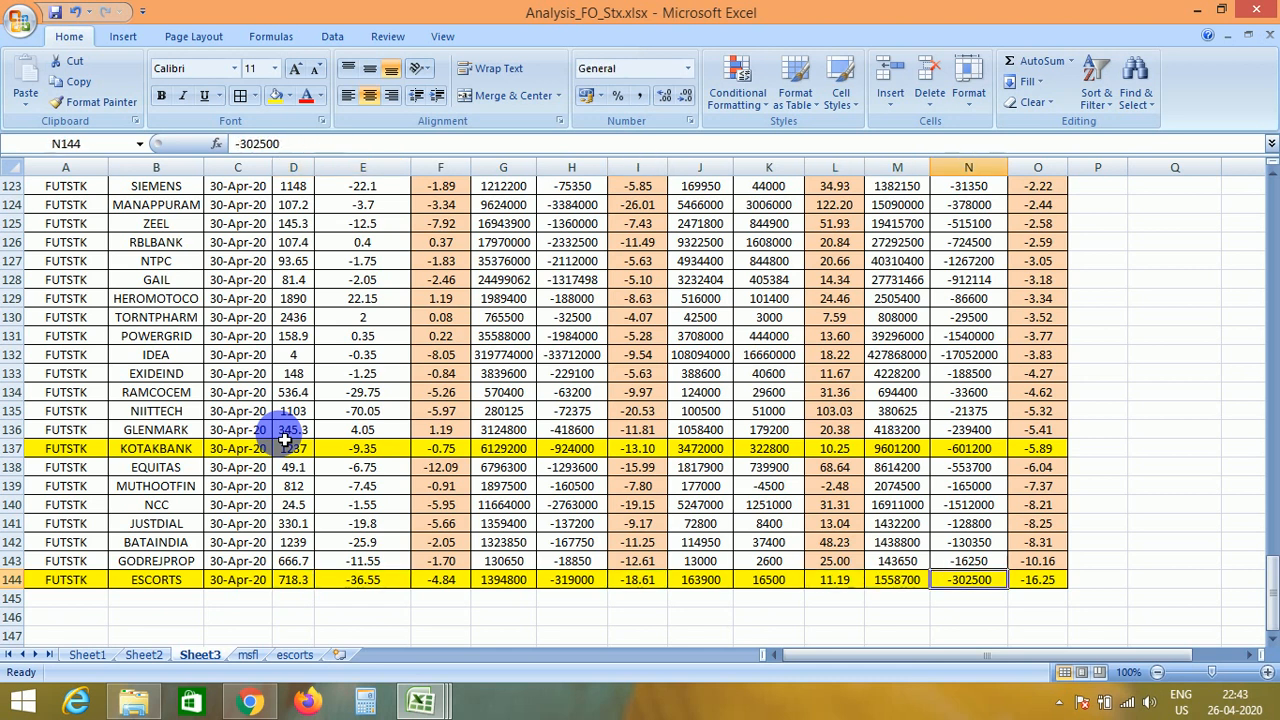
pyautogui.press('Right')
pyautogui.press('Left')
pyautogui.press('Left')
pyautogui.press('Left')
pyautogui.press('Left')
pyautogui.press('Left')
pyautogui.press('Left')
pyautogui.press('Right')
pyautogui.press('Right')
pyautogui.press('Right')
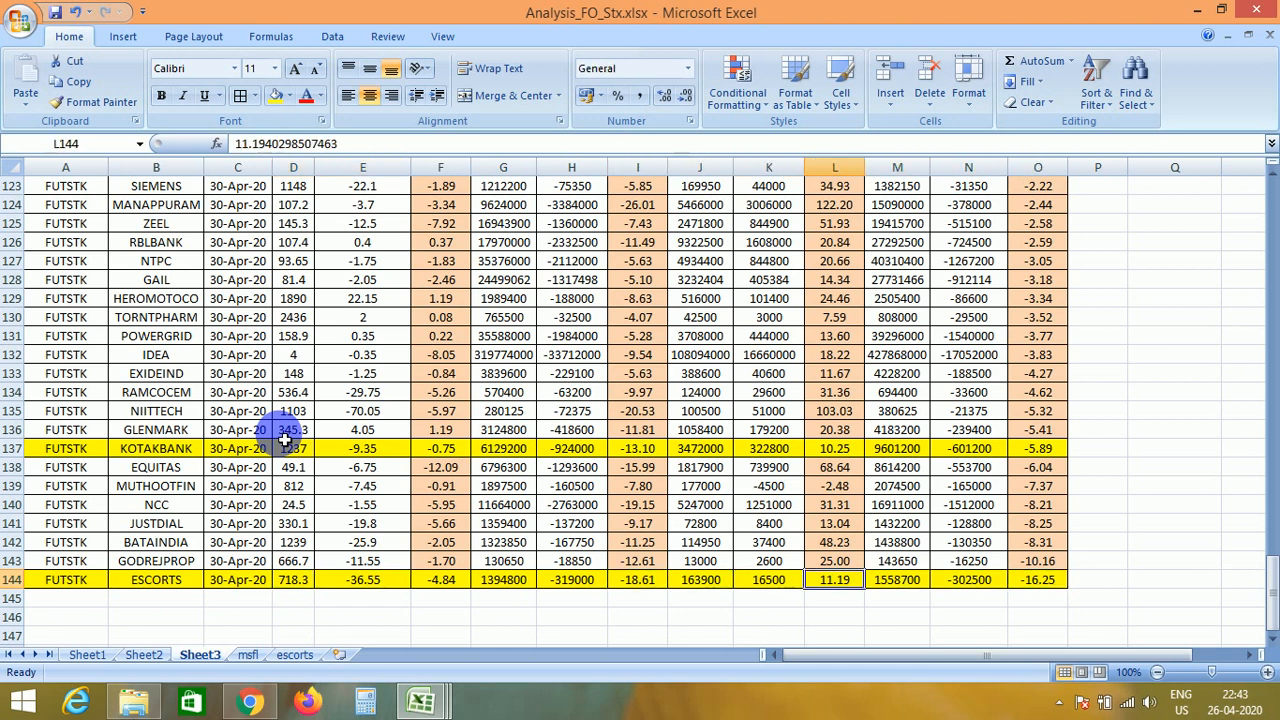
pyautogui.press('Right')
pyautogui.press('Right')
pyautogui.press('Right')
pyautogui.press('Left')
pyautogui.press('Left')
pyautogui.press('Left')
pyautogui.press('Left')
pyautogui.press('Left')
pyautogui.press('Left')
pyautogui.press('Left')
pyautogui.press('Left')
pyautogui.press('Left')
pyautogui.press('Left')
# Examine the MUTHOOTFIN row, comparing its COI change with the OI and price %Change values
pyautogui.press('Up')
pyautogui.press('Up')
pyautogui.press('Up')
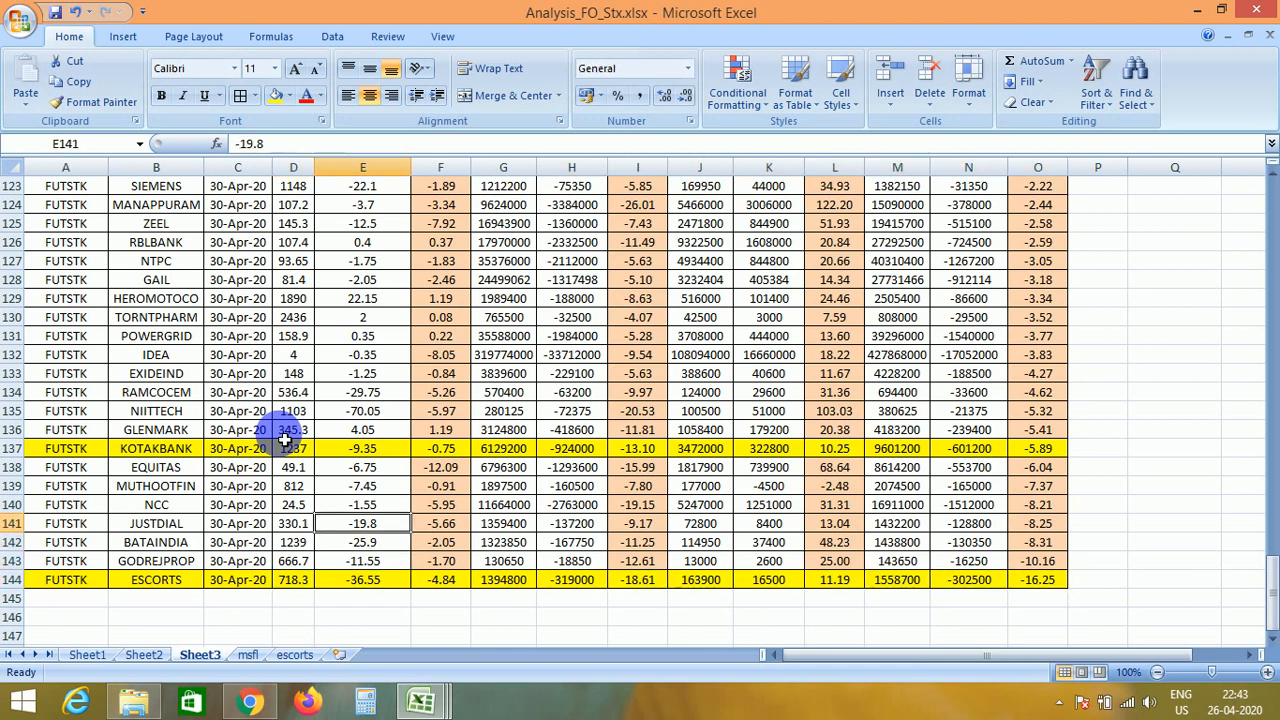
pyautogui.press('Up')
pyautogui.press('Up')
pyautogui.press('Left')
pyautogui.press('Left')
pyautogui.press('Left')
pyautogui.press('Left')
pyautogui.press('Right')
pyautogui.press('Right')
pyautogui.press('Right')
pyautogui.press('Right')
pyautogui.press('Right')
pyautogui.press('Right')
pyautogui.press('Right')
pyautogui.press('Right')
pyautogui.press('Right')
pyautogui.press('Right')
pyautogui.press('Right')
pyautogui.press('Right')
pyautogui.press('Right')
pyautogui.press('Right')
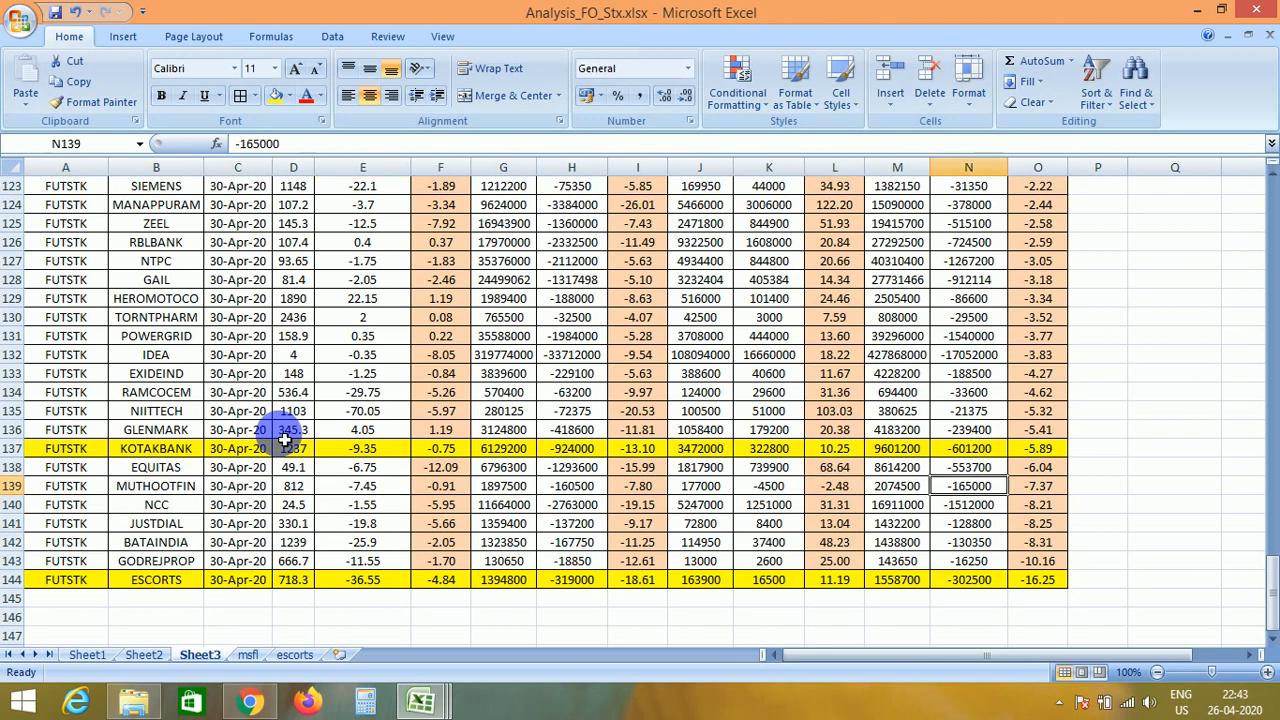
pyautogui.press('Left')
pyautogui.press('Left')
pyautogui.press('Left')
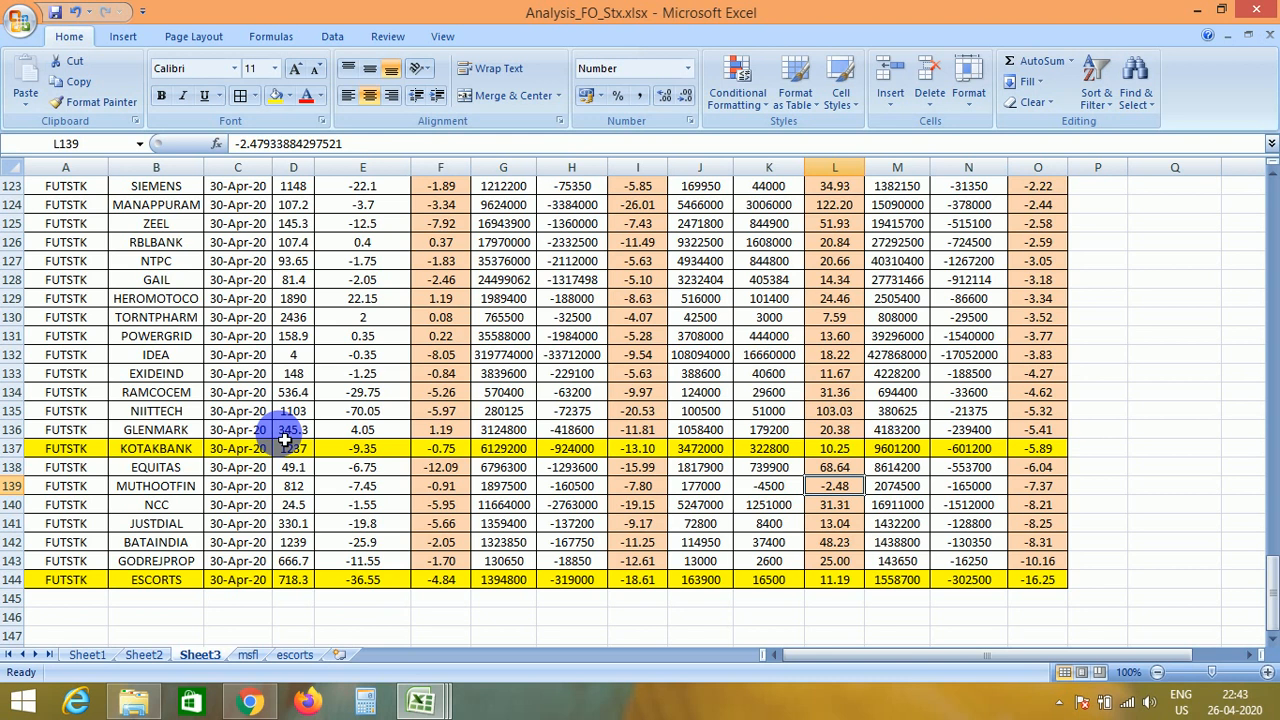
pyautogui.press('Left')
pyautogui.press('Left')
pyautogui.press('Left')
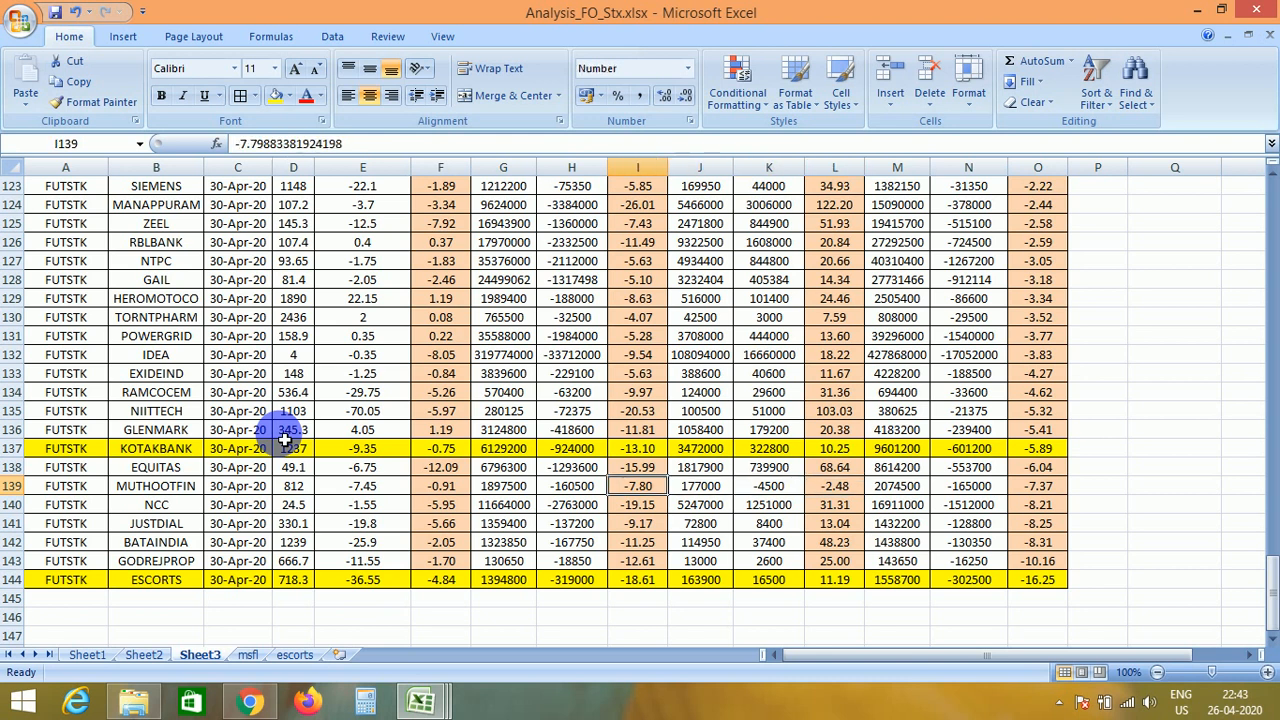
pyautogui.press('Left')
pyautogui.press('Left')
pyautogui.press('Left')
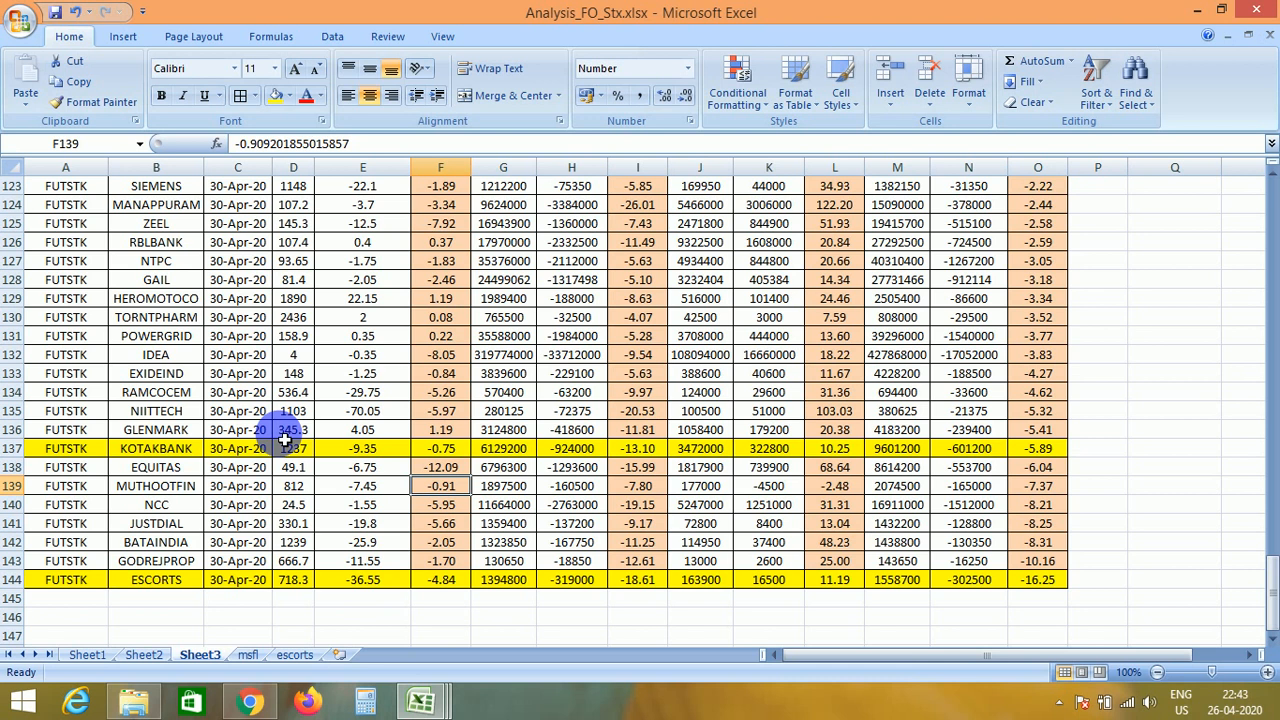
# Review the price %Change column for the first stocks in Sheet3
pyautogui.press('Up')
pyautogui.press('Up')
pyautogui.press('Up')
pyautogui.hotkey('ctrl', 'Up')
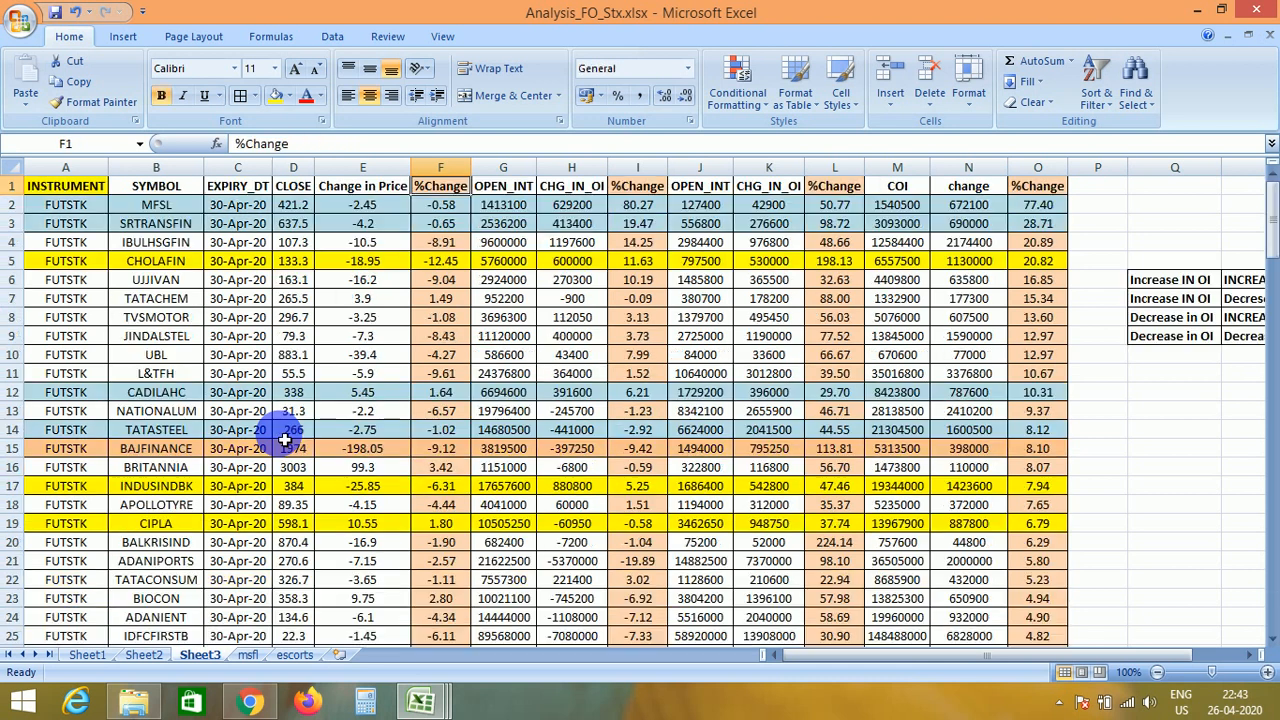
pyautogui.press('Down')
pyautogui.press('Down')
pyautogui.press('Down')
pyautogui.press('Down')
pyautogui.press('Down')
pyautogui.press('Down')
pyautogui.press('Down')
pyautogui.press('Down')
pyautogui.press('Down')
pyautogui.press('Down')
pyautogui.press('Down')
pyautogui.press('Down')
pyautogui.press('Down')
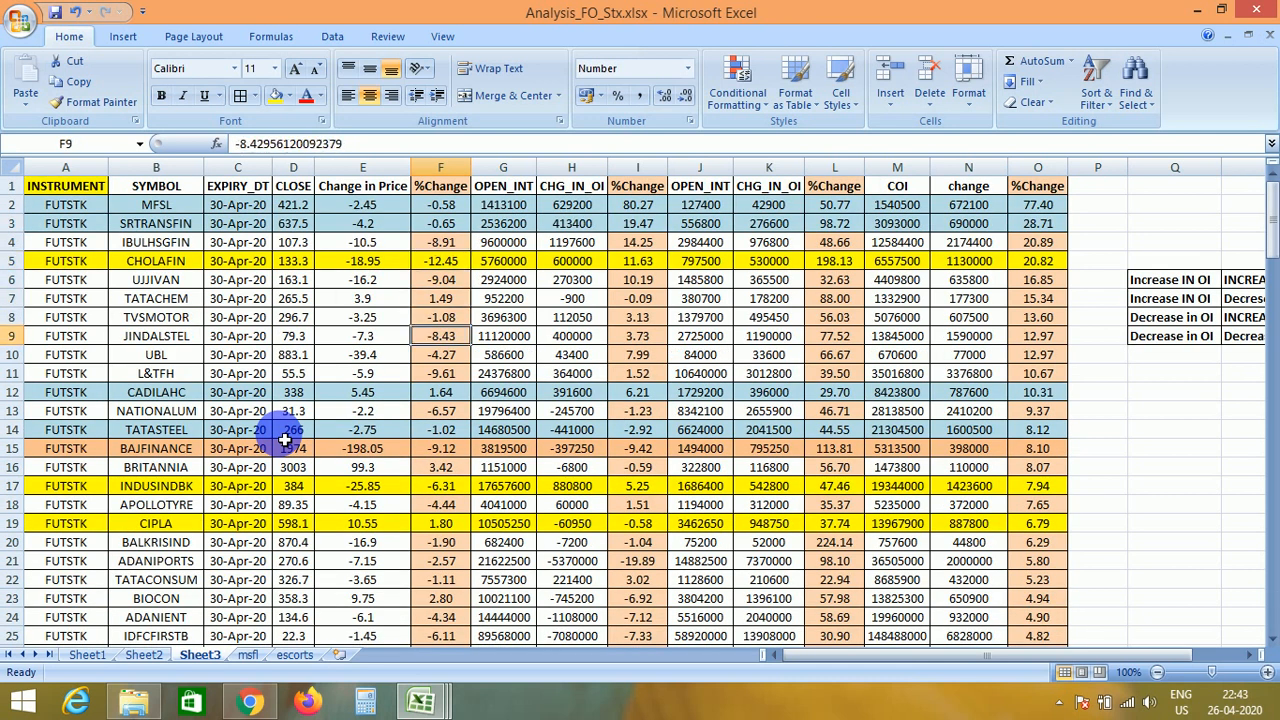
# Go through the SYMBOL column from the heading down to CIPLA
pyautogui.hotkey('ctrl', 'Up')
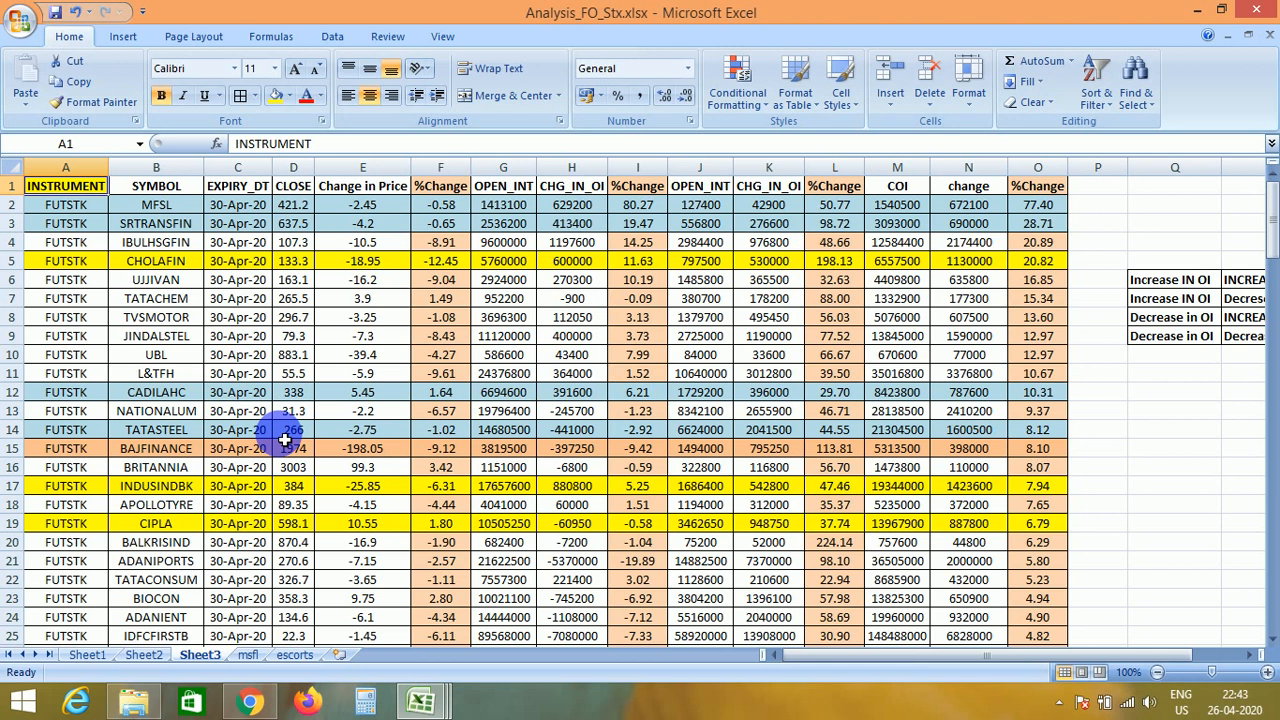
pyautogui.press('Right')
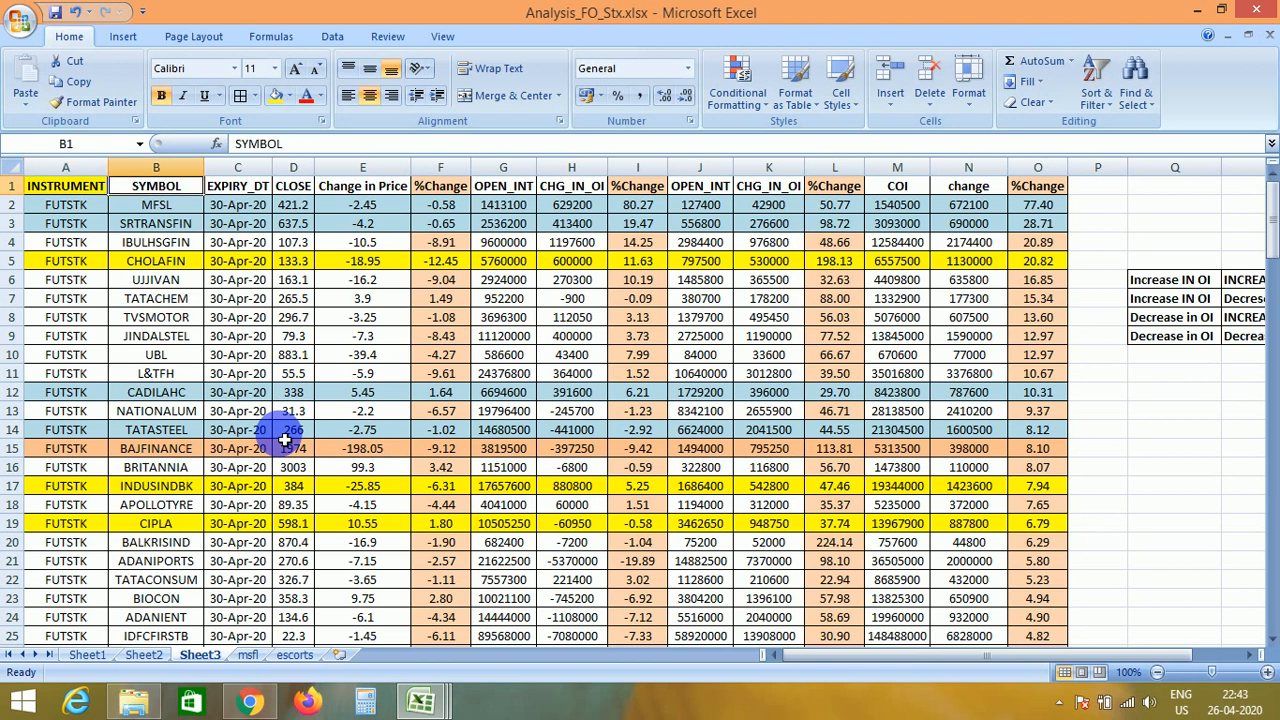
pyautogui.press('Left')
pyautogui.press('Right')
pyautogui.press('Down')
pyautogui.press('Down')
pyautogui.press('Down')
pyautogui.press('Down')
pyautogui.press('Down')
pyautogui.press('Down')
pyautogui.press('Down')
pyautogui.press('Down')
pyautogui.press('Down')
pyautogui.press('Down')
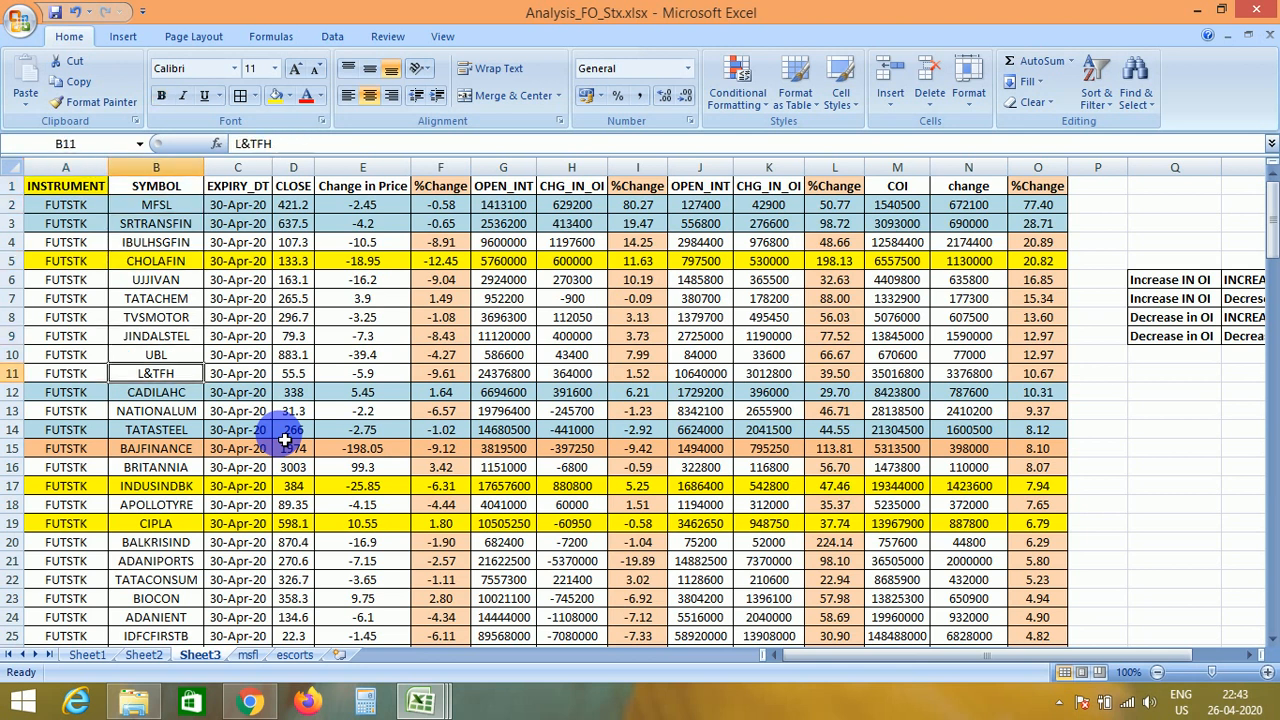
pyautogui.press('Down')
pyautogui.press('Down')
pyautogui.press('Down')
pyautogui.press('Down')
pyautogui.press('Down')
pyautogui.press('Down')
pyautogui.press('Down')
pyautogui.press('Down')
# Examine the CIPLA row across to the COI %Change and back to the futures OI %Change
pyautogui.press('Right')
pyautogui.press('Right')
pyautogui.press('Right')
pyautogui.press('Right')
pyautogui.press('Right')
pyautogui.press('Right')
pyautogui.press('Right')
pyautogui.press('Right')
pyautogui.press('Right')
pyautogui.press('Right')
pyautogui.press('Right')
pyautogui.press('Right')
pyautogui.press('Right')
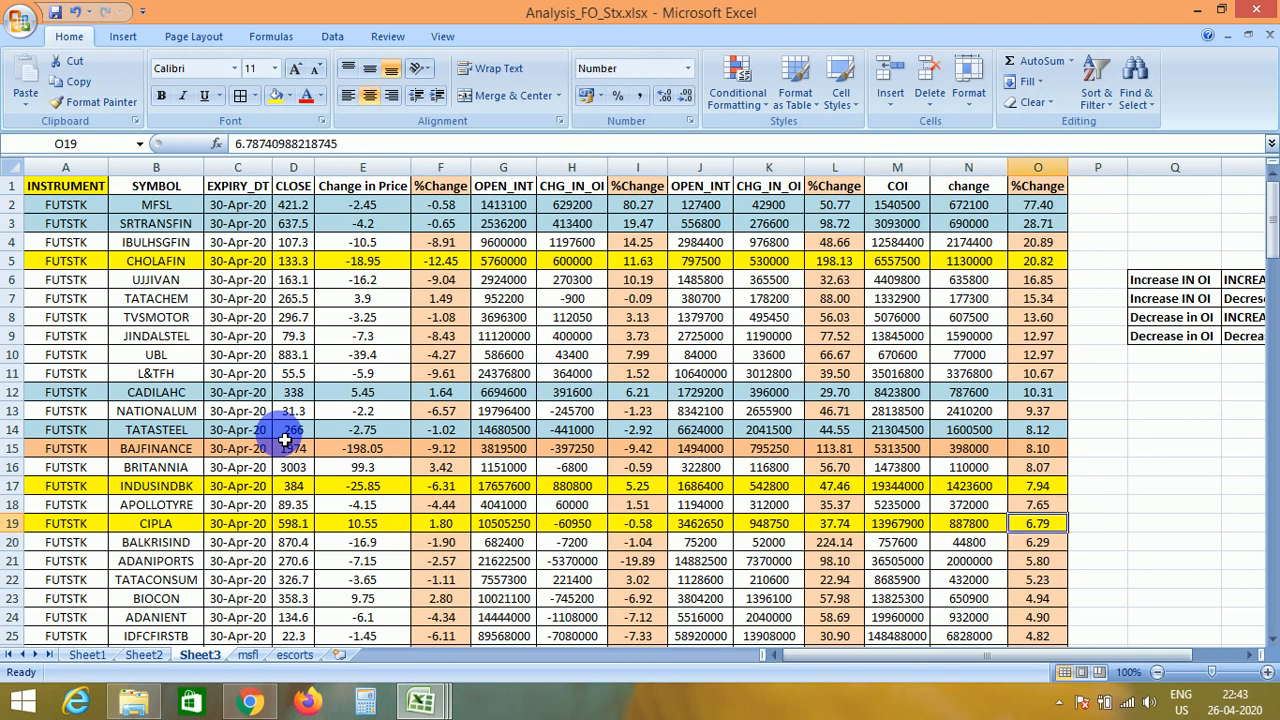
pyautogui.press('Left')
pyautogui.press('Left')
pyautogui.press('Left')
pyautogui.press('Left')
pyautogui.press('Left')
pyautogui.press('Left')
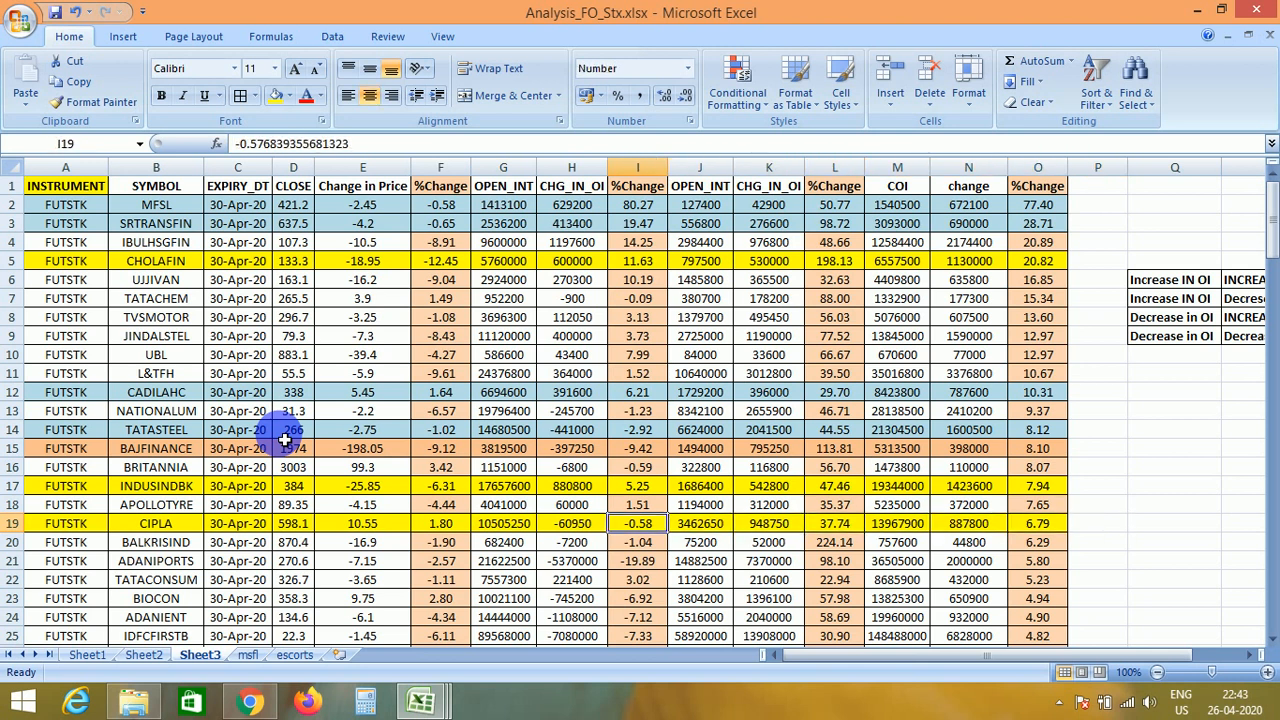
# Compare CIPLA's near-month OI %Change with its next-month change in open interest and %Change
pyautogui.press('Right')
pyautogui.press('Right')
pyautogui.press('Right')
pyautogui.press('Left')
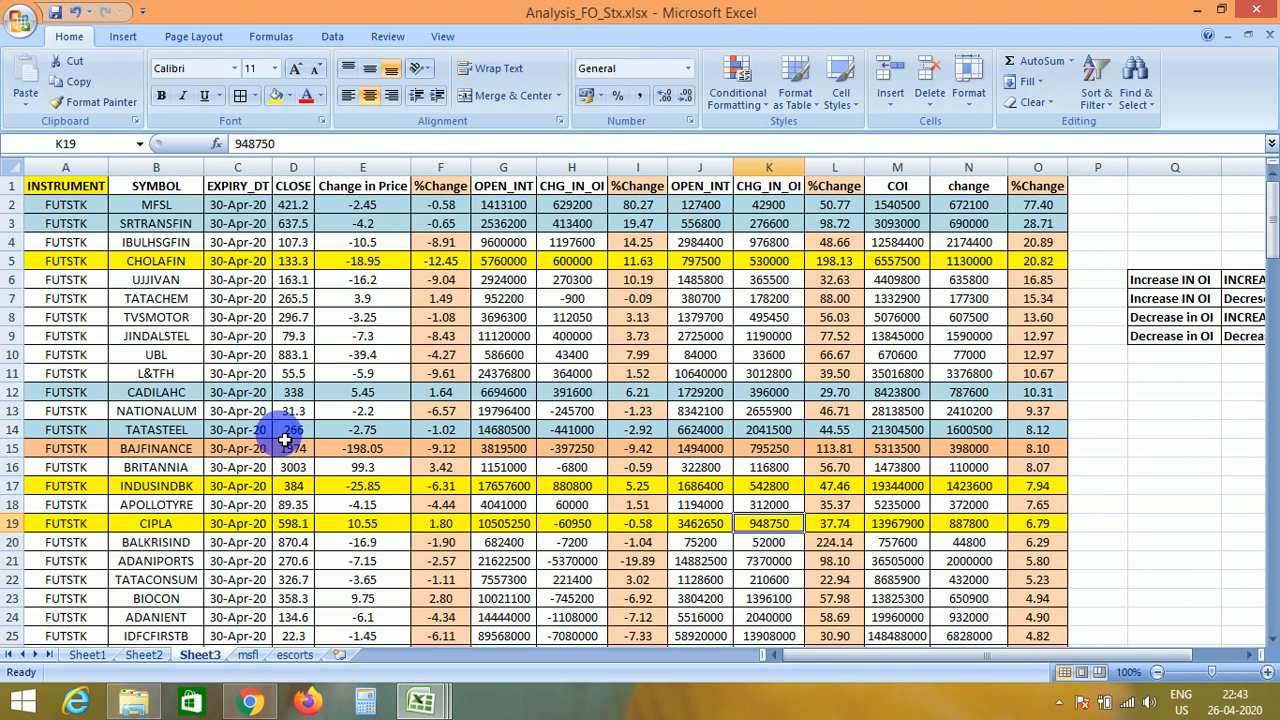
pyautogui.press('Left')
pyautogui.press('Left')
pyautogui.press('Left')
pyautogui.press('Left')
pyautogui.press('Left')
pyautogui.press('Left')
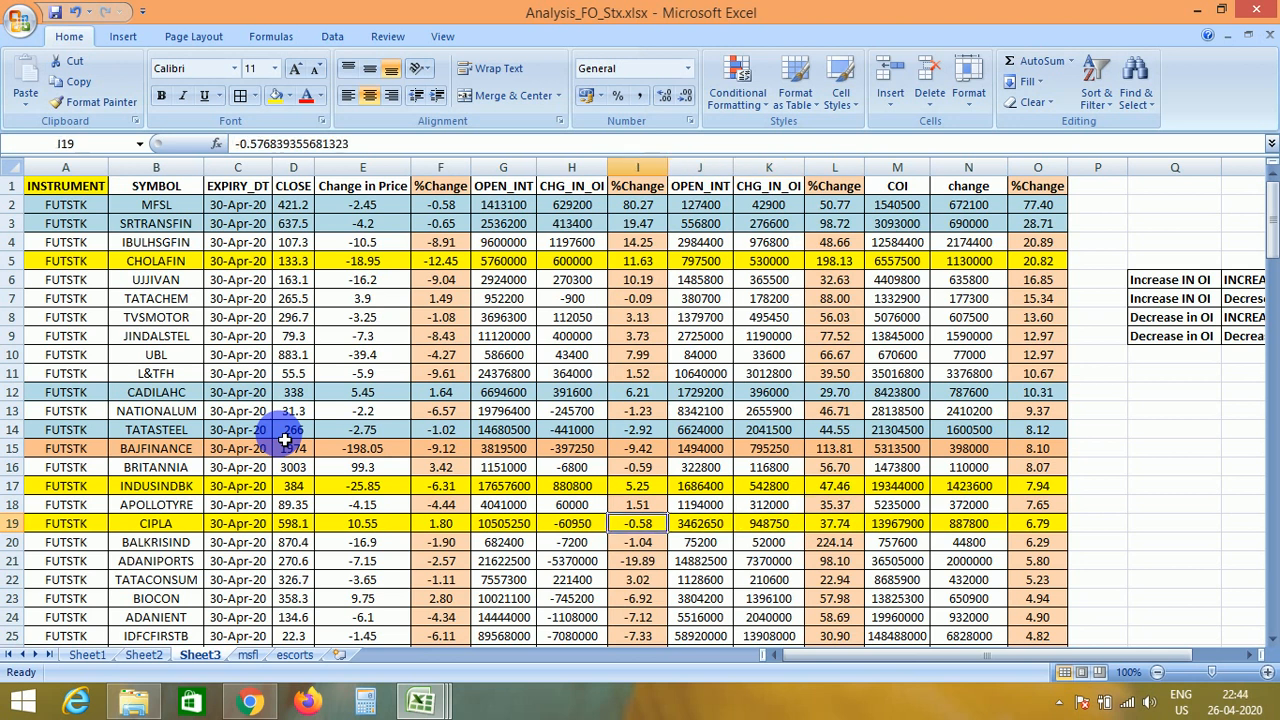
pyautogui.press('Right')
pyautogui.press('Right')
pyautogui.press('Right')
pyautogui.press('Right')
pyautogui.press('Right')
pyautogui.press('Right')
pyautogui.press('Right')
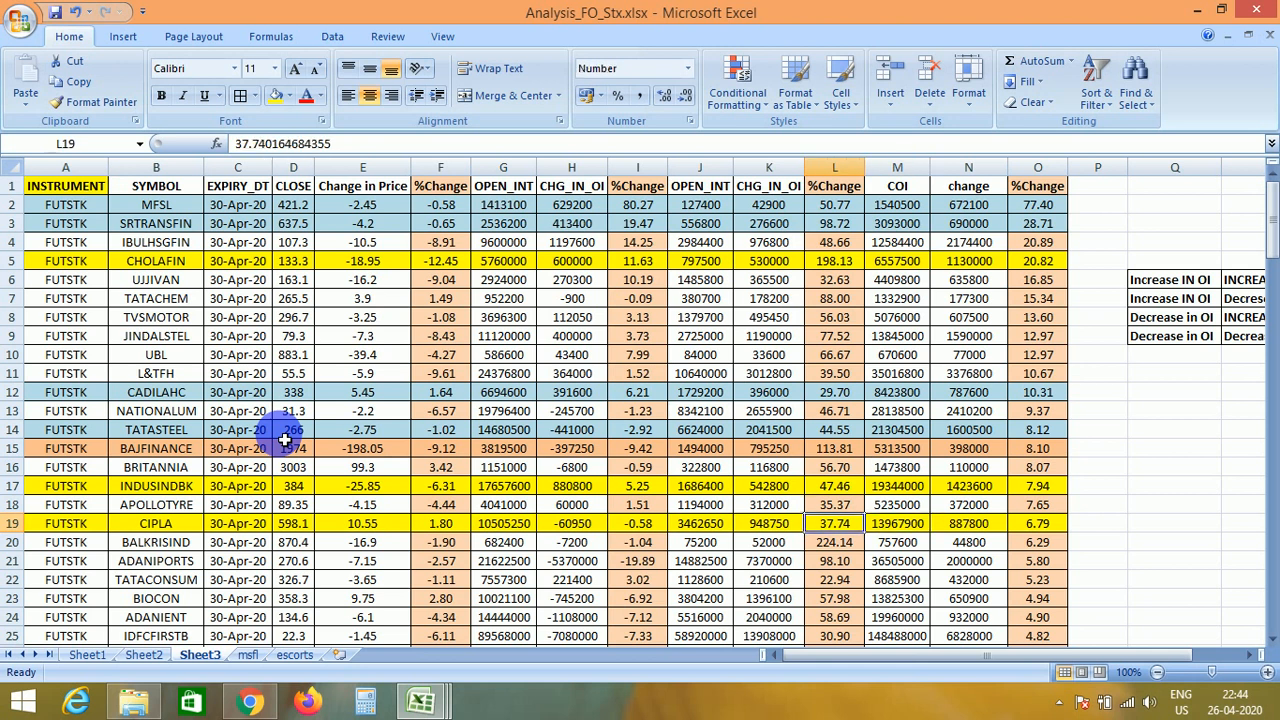
# Examine the CIPLA row again from its symbol across to the next-month open interest figures
pyautogui.press('Left')
pyautogui.press('Left')
pyautogui.press('Left')
pyautogui.press('Left')
pyautogui.press('Left')
pyautogui.press('Left')
pyautogui.press('Left')
pyautogui.press('Left')
pyautogui.press('Left')
pyautogui.press('Left')
pyautogui.press('Left')
pyautogui.press('Right')
pyautogui.press('Right')
pyautogui.press('Left')
pyautogui.press('Left')
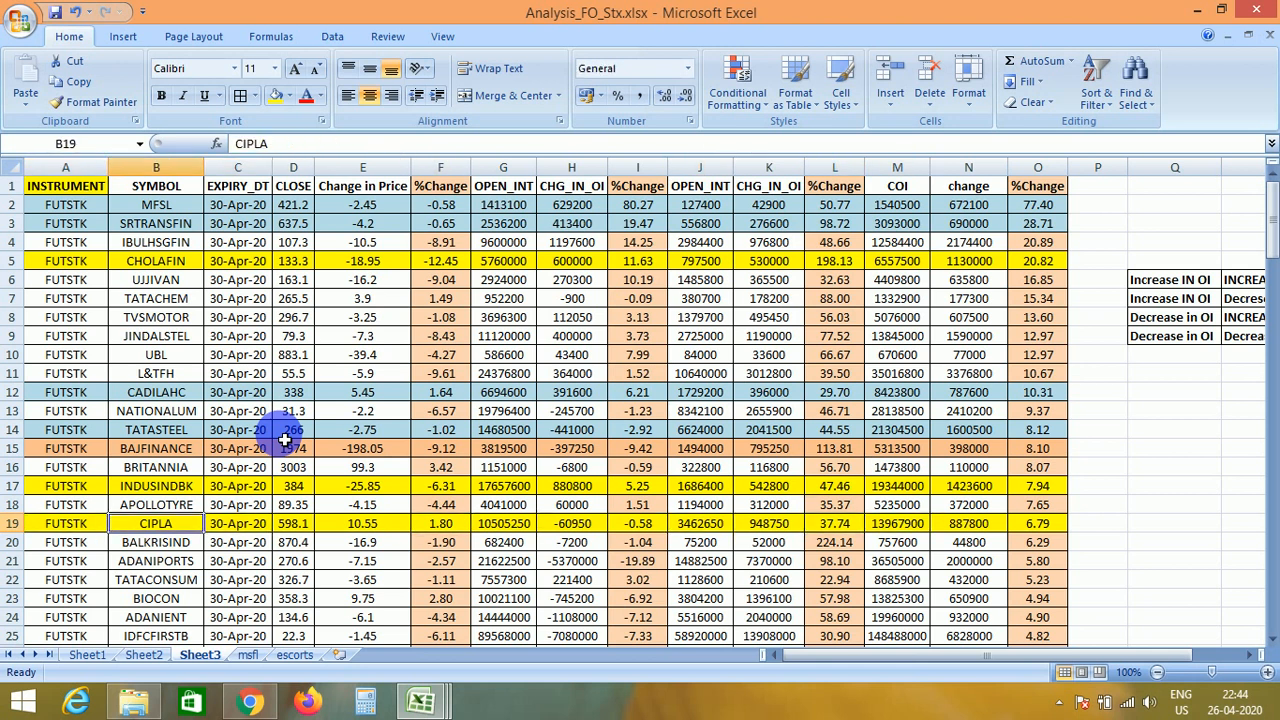
pyautogui.press('Right')
pyautogui.press('Right')
pyautogui.press('Right')
pyautogui.press('Right')
pyautogui.press('Right')
pyautogui.press('Right')
pyautogui.press('Right')
pyautogui.press('Right')
pyautogui.press('Right')
pyautogui.press('Right')
pyautogui.press('Left')
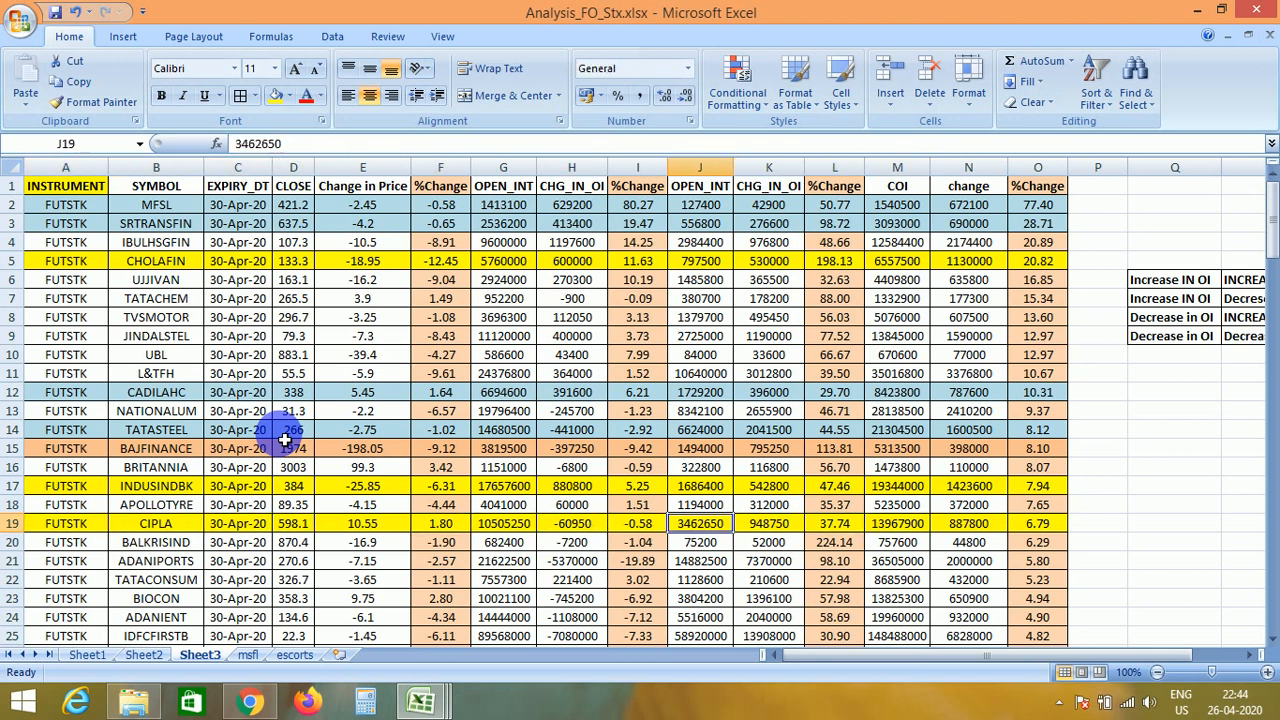
# Go back along the CIPLA row from the next-month open interest change to the expiry date
pyautogui.press('Right')
pyautogui.press('Left')
pyautogui.press('Left')
pyautogui.press('Left')
pyautogui.press('Left')
pyautogui.press('Left')
pyautogui.press('Left')
pyautogui.press('Left')
pyautogui.press('Left')
pyautogui.press('Left')
pyautogui.press('Left')
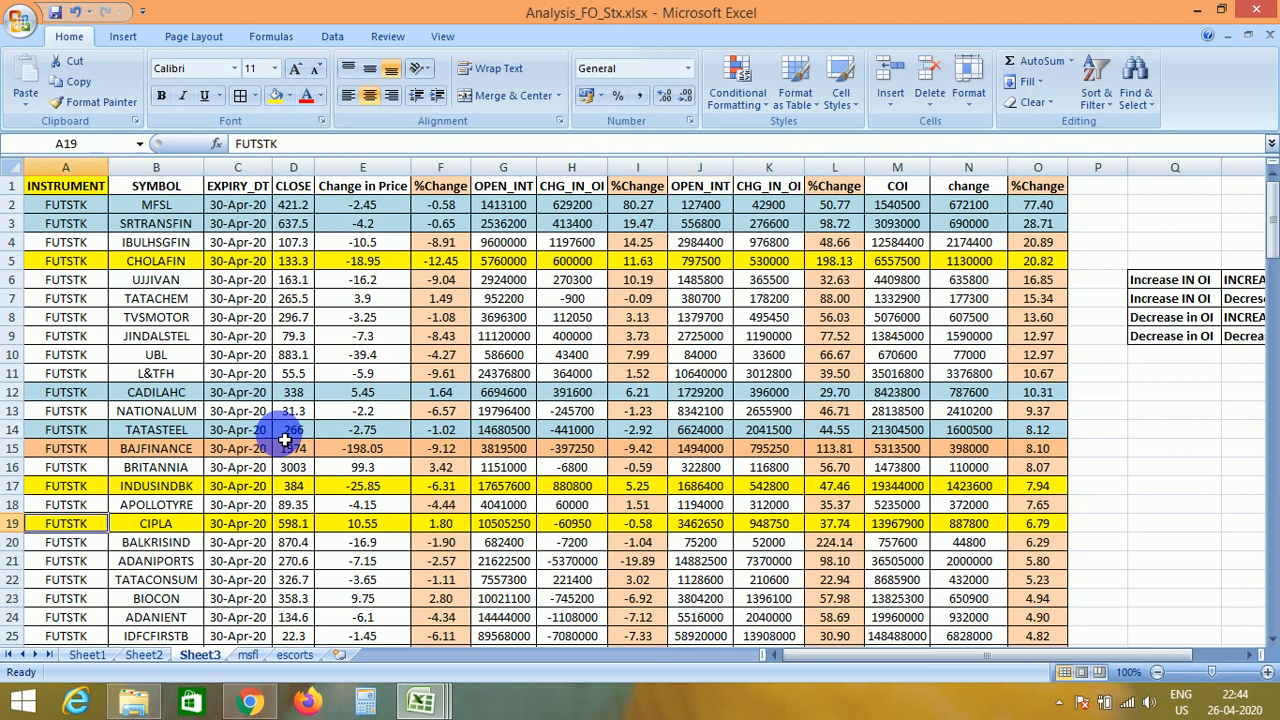
pyautogui.press('Right')
pyautogui.press('Right')
# Switch to the fo24APR2020bhav.csv workbook
pyautogui.hotkey('alt', 'Tab')
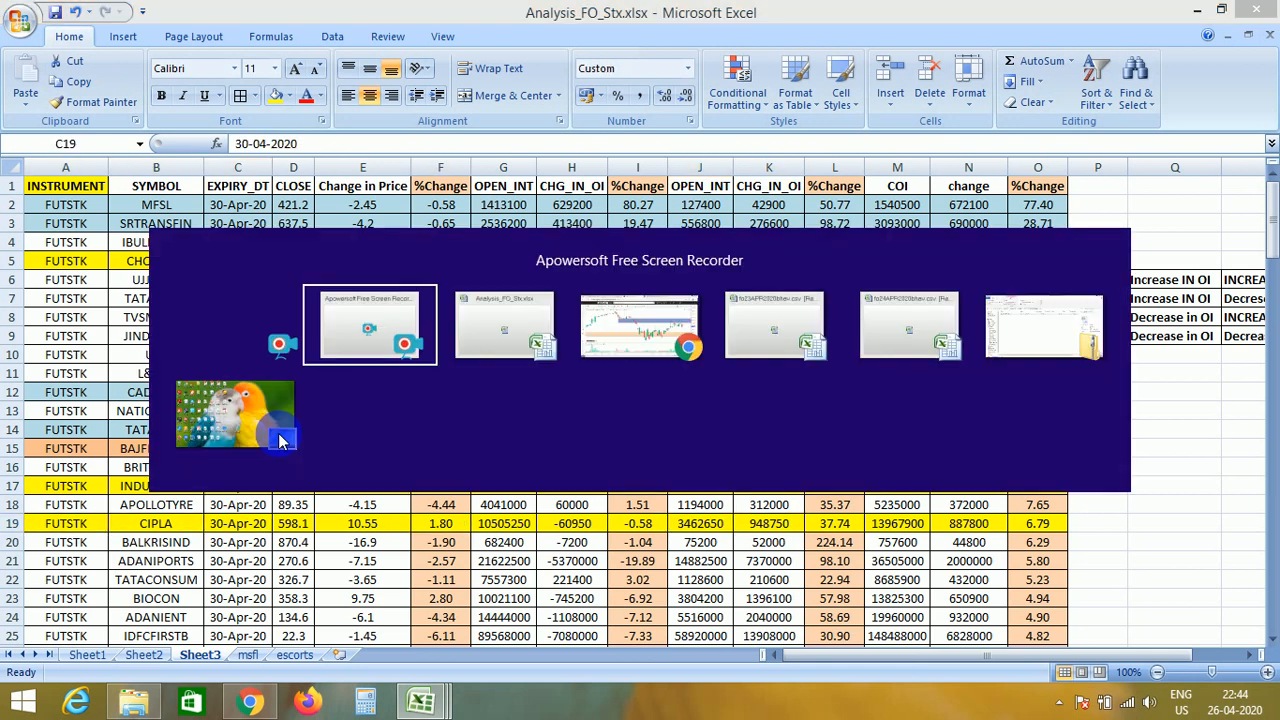
pyautogui.press('Tab')
pyautogui.press('Tab')
pyautogui.press('Tab')
pyautogui.press('Tab')
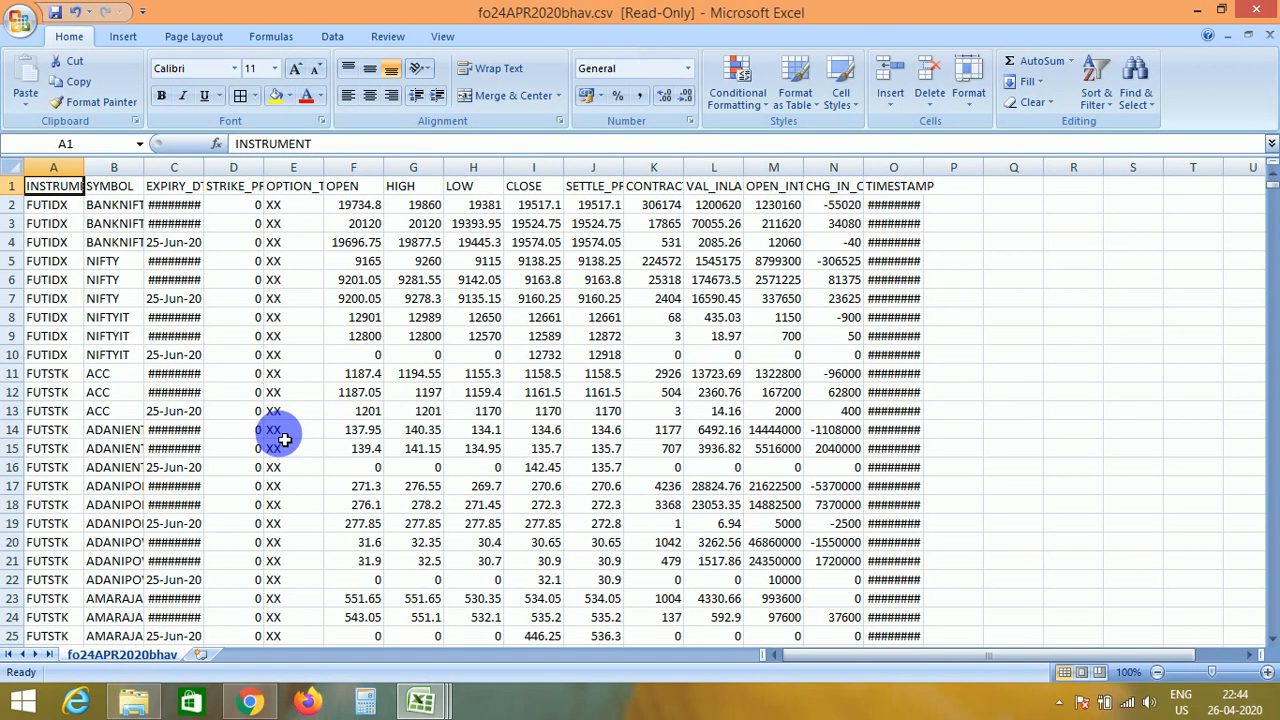
# Switch to Chrome and view the NSE Archives of Daily / Monthly Reports (FO) page
pyautogui.hotkey('alt', 'Tab')
pyautogui.press('Tab')
pyautogui.press('Tab')
pyautogui.press('Tab')
pyautogui.press('Tab')
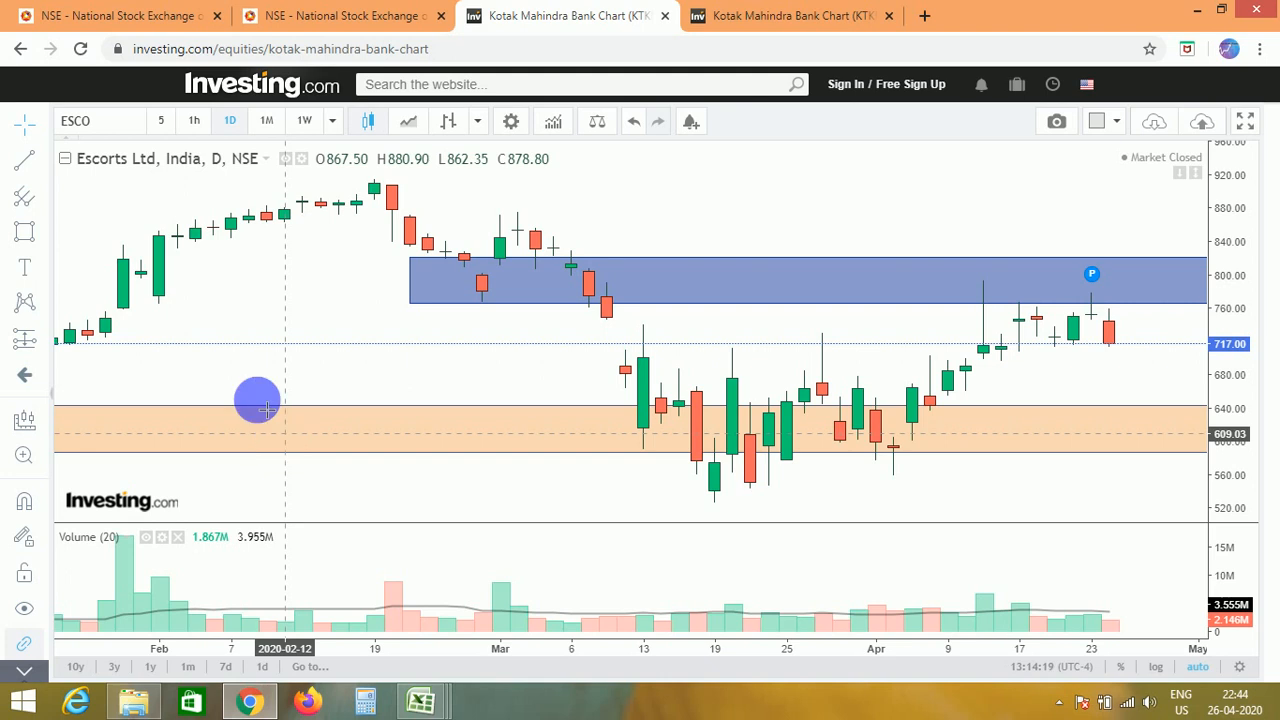
pyautogui.click(120, 15)
pyautogui.click(384, 437)
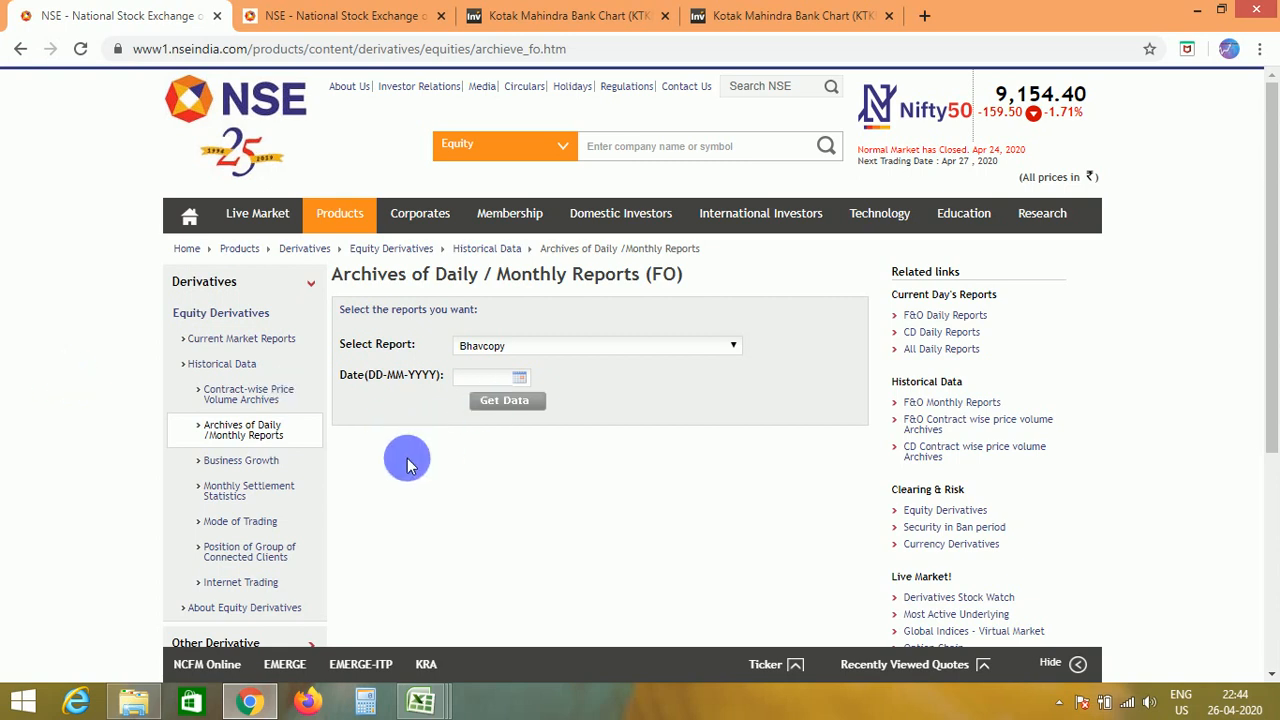
# Return to the fo24APR2020bhav.csv workbook and turn on AutoFilter for its header row
pyautogui.hotkey('alt', 'Tab')
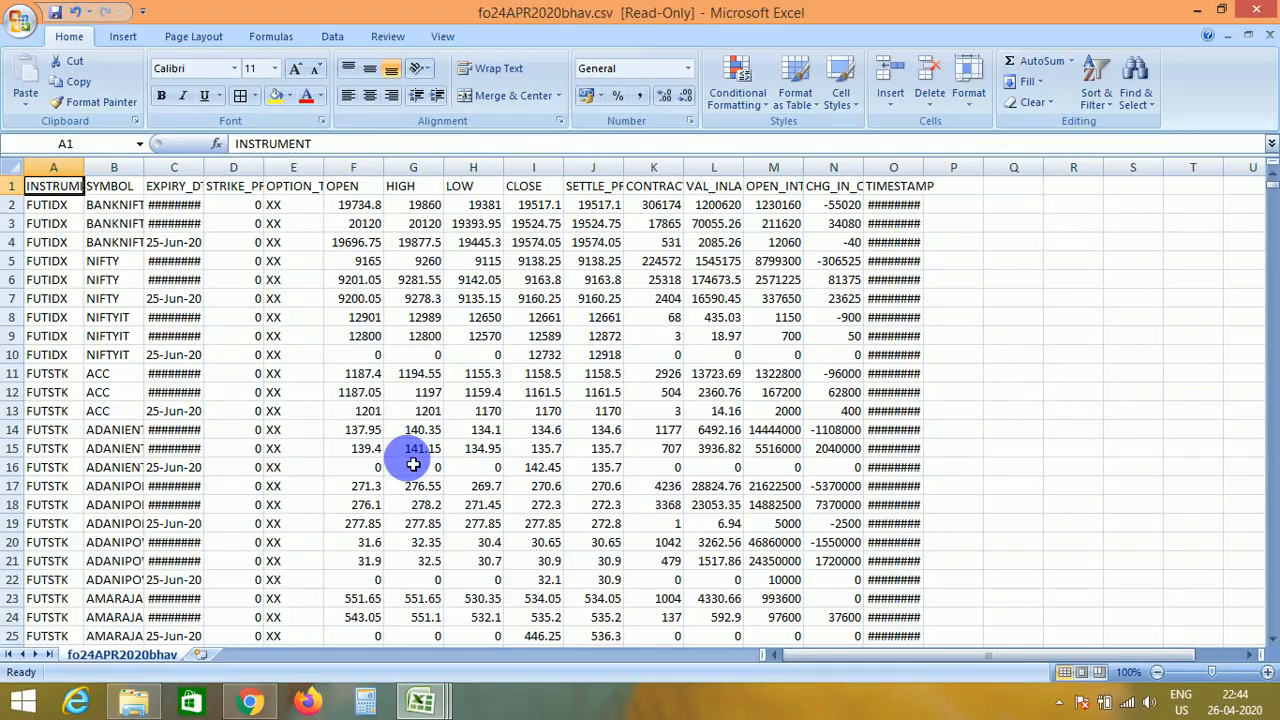
pyautogui.hotkey('alt', 'd')
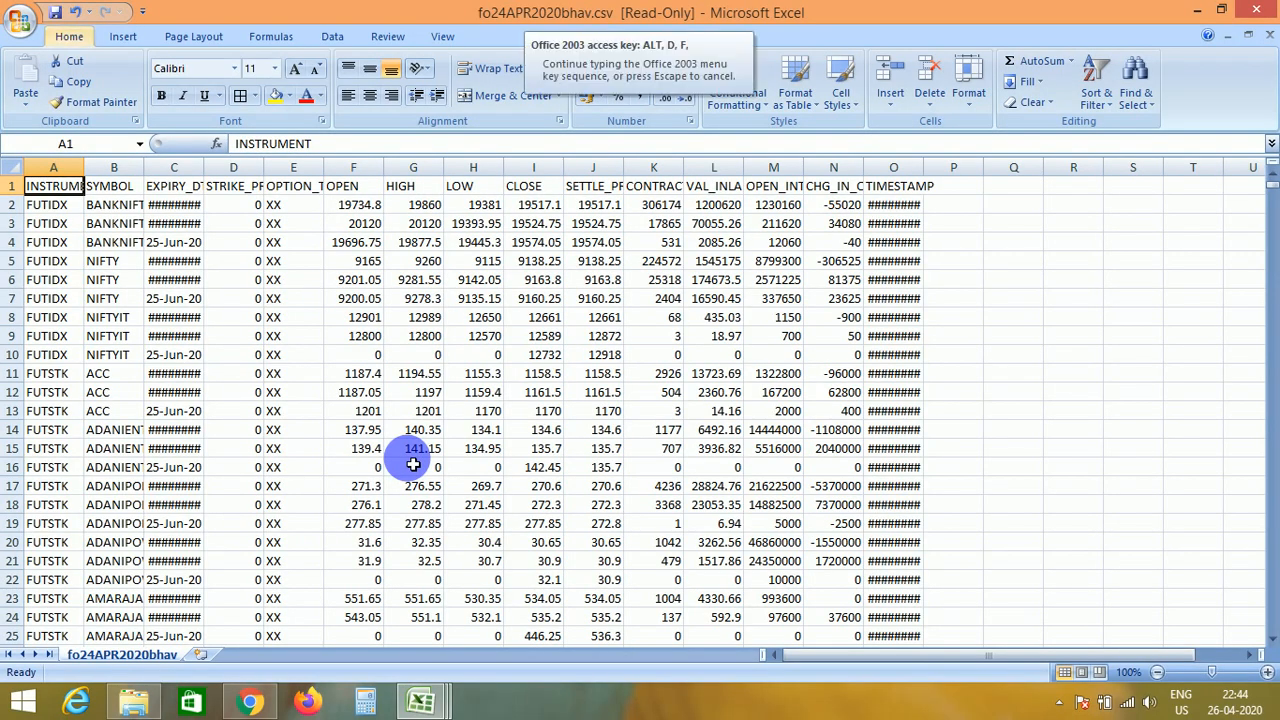
pyautogui.press('f')
pyautogui.press('f')
# Filter the INSTRUMENT column to show only FUTSTK records
pyautogui.hotkey('alt', 'Down')
pyautogui.press('Down')
pyautogui.press('Down')
pyautogui.press('Down')
pyautogui.press('Down')
pyautogui.press('Down')
pyautogui.press('space')
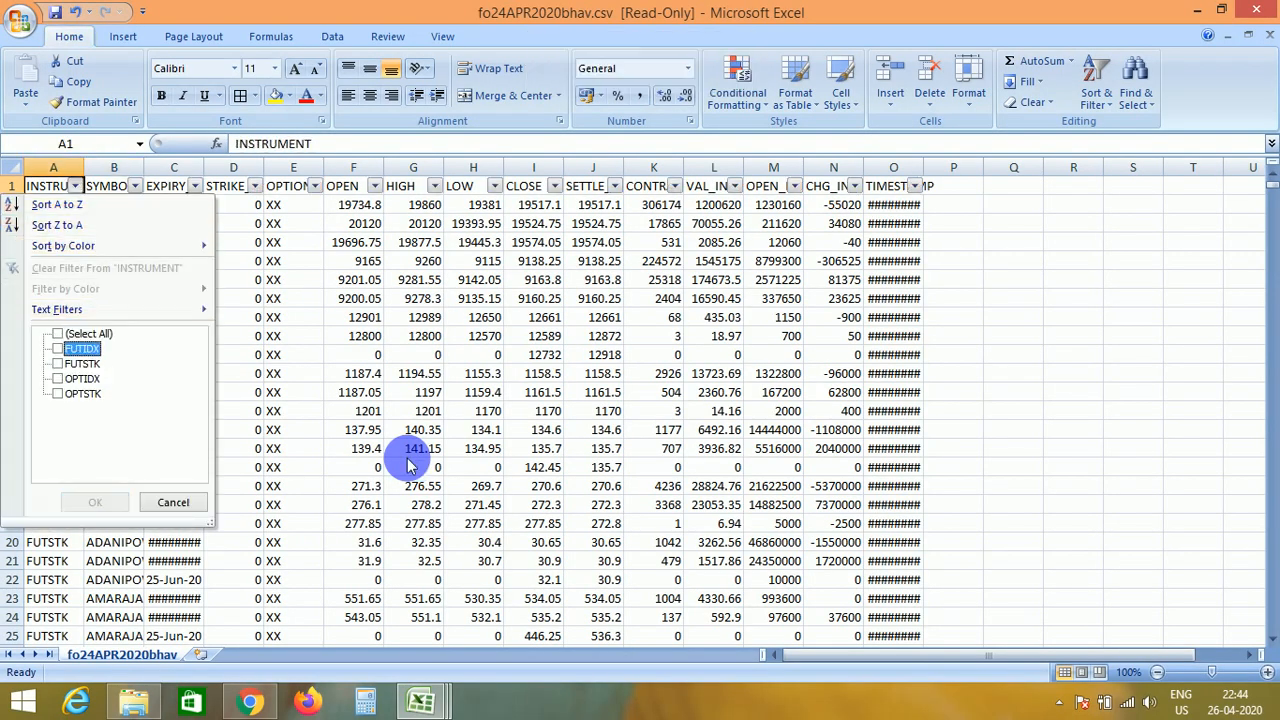
pyautogui.press('Down')
pyautogui.press('Down')
pyautogui.press('space')
pyautogui.press('Return')
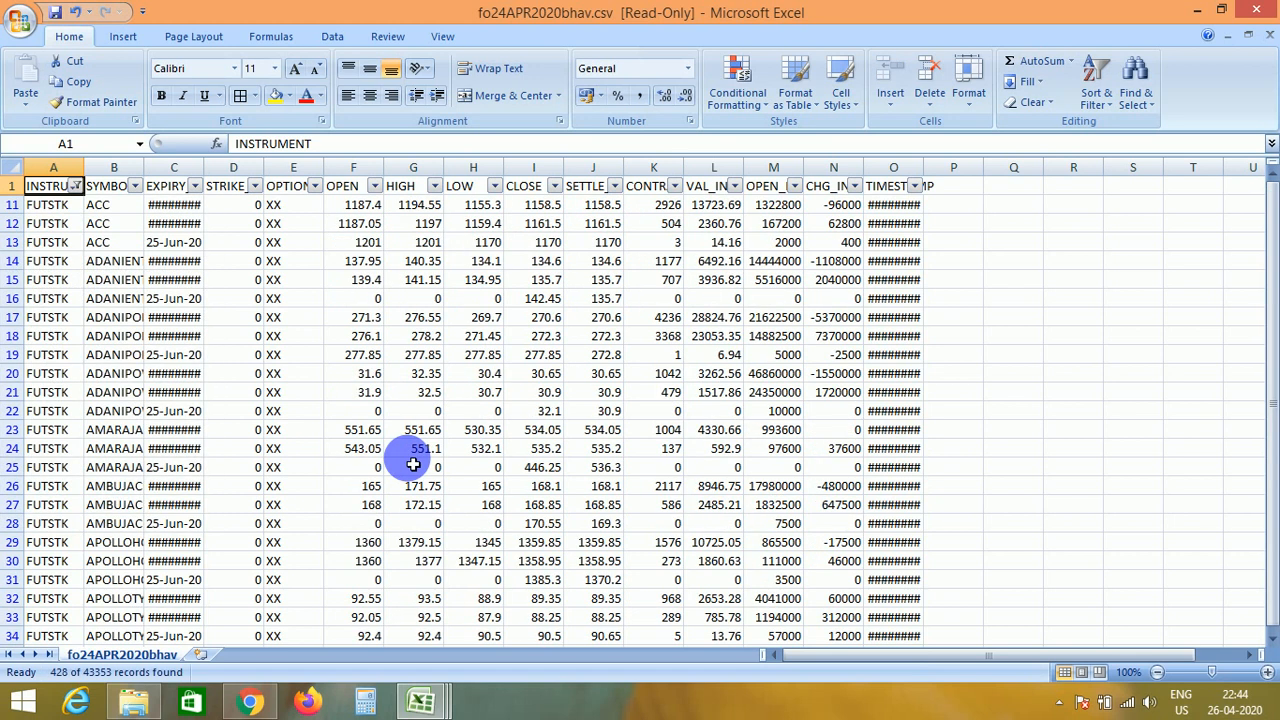
# Copy all the filtered FUTSTK records with their headings into a new workbook starting at cell A1
pyautogui.hotkey('ctrl', 'a')
pyautogui.hotkey('ctrl', 'shift', 'End')
pyautogui.hotkey('ctrl', 'c')
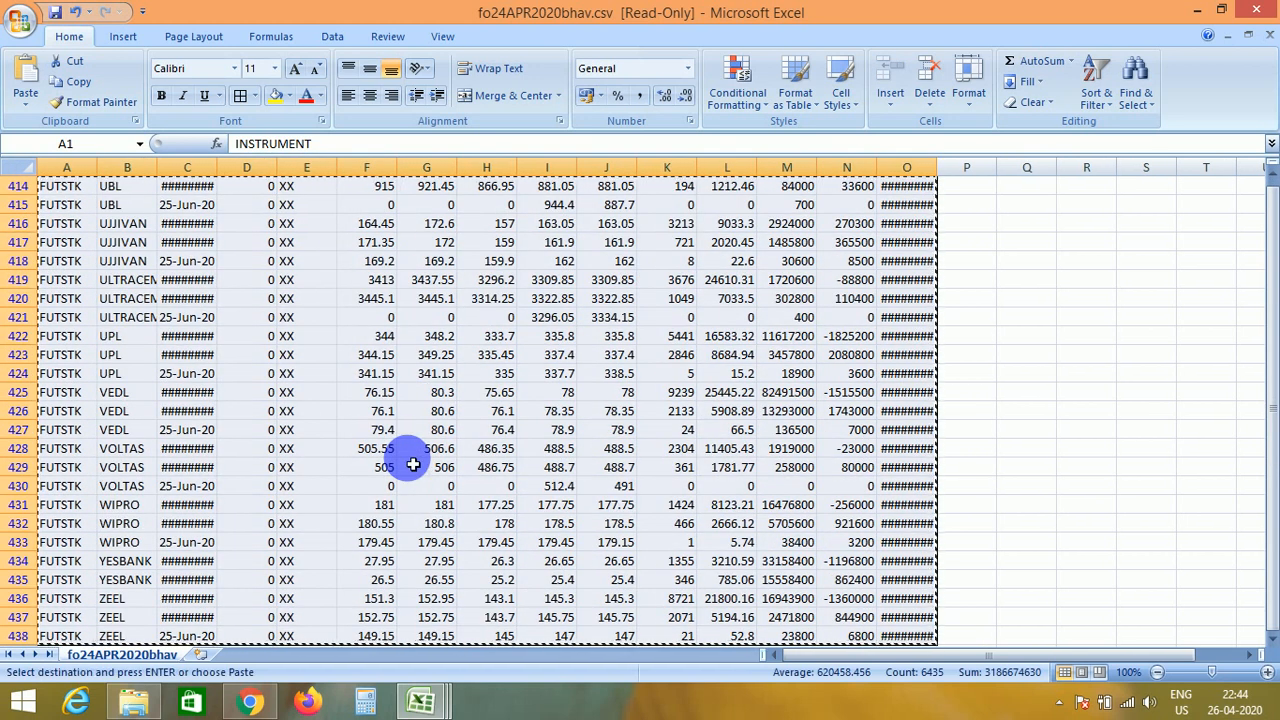
pyautogui.hotkey('ctrl', 'n')
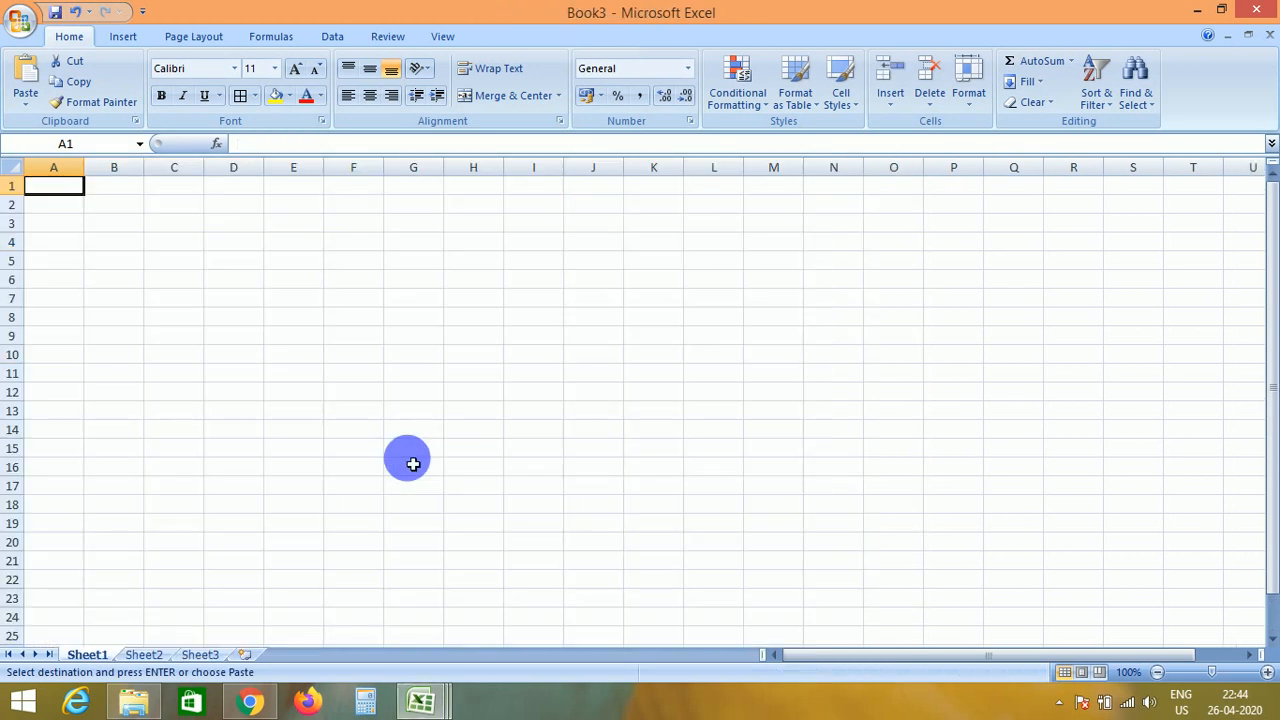
pyautogui.hotkey('ctrl', 'v')
pyautogui.hotkey('ctrl', 'Home')
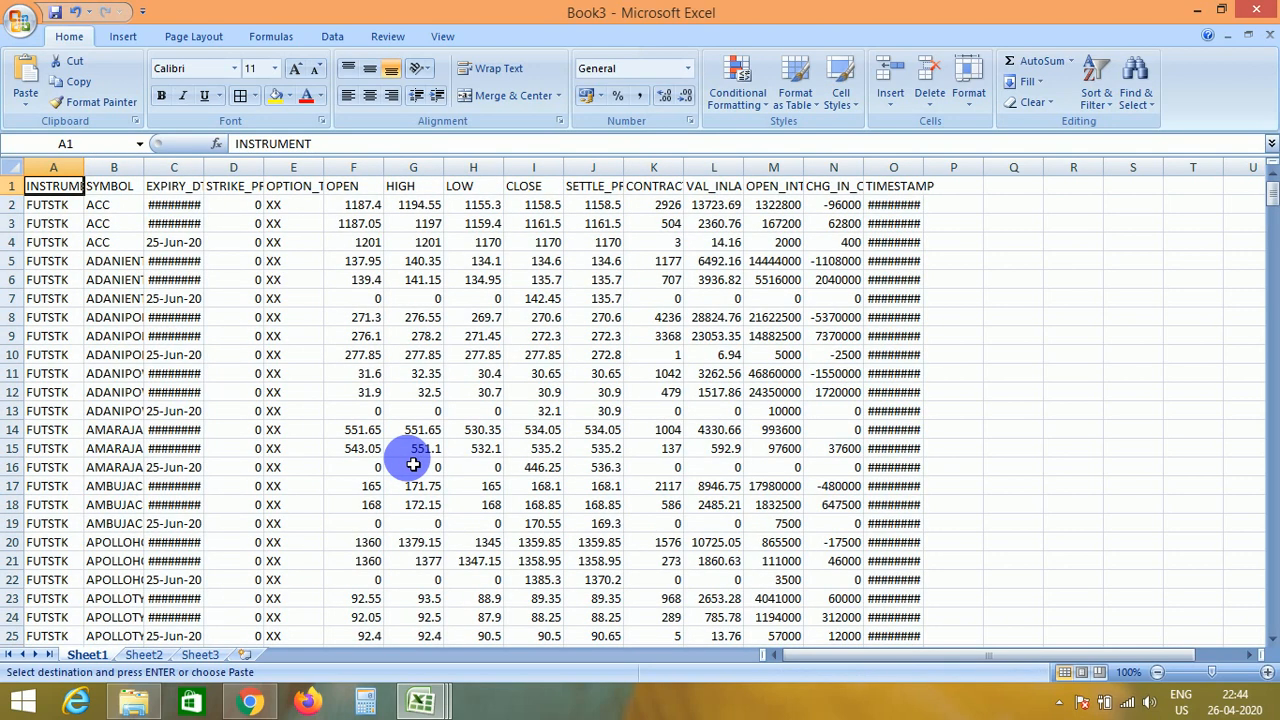
# AutoFit the column widths of the entire pasted data range
pyautogui.hotkey('ctrl', 'shift', 'End')
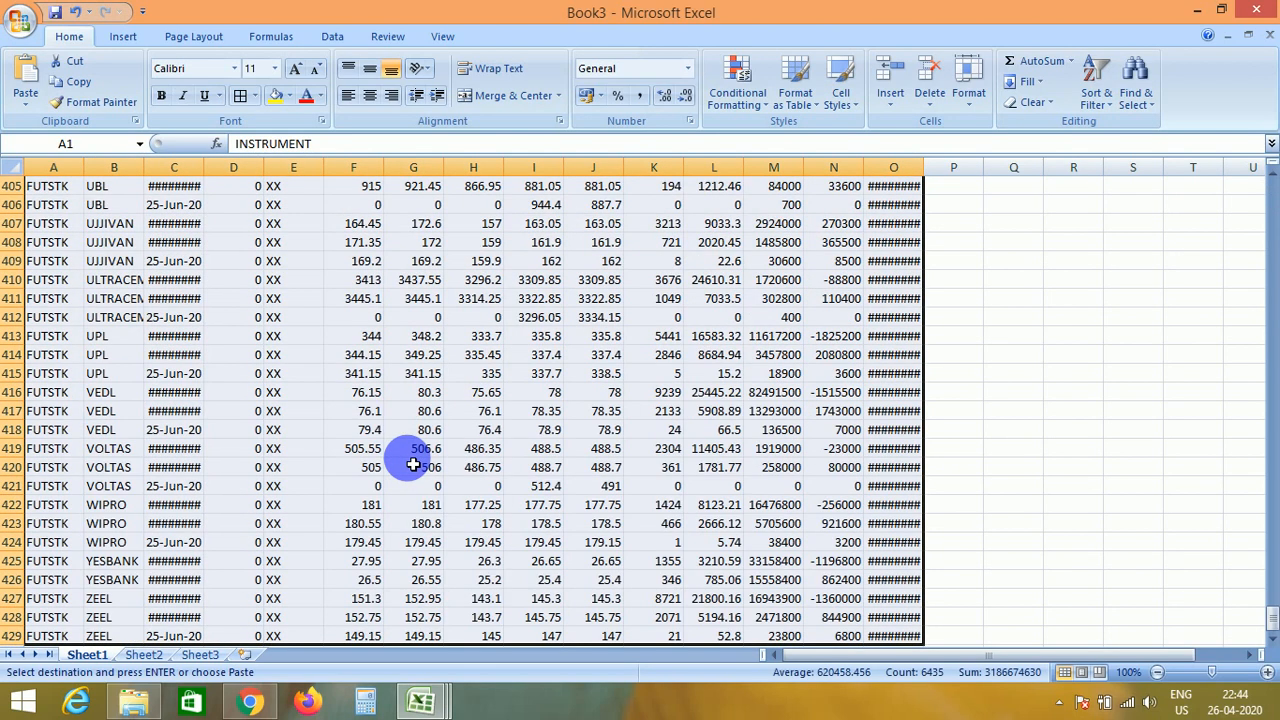
pyautogui.hotkey('alt', 'h')
pyautogui.press('o')
pyautogui.press('i')
pyautogui.hotkey('ctrl', 'Home')
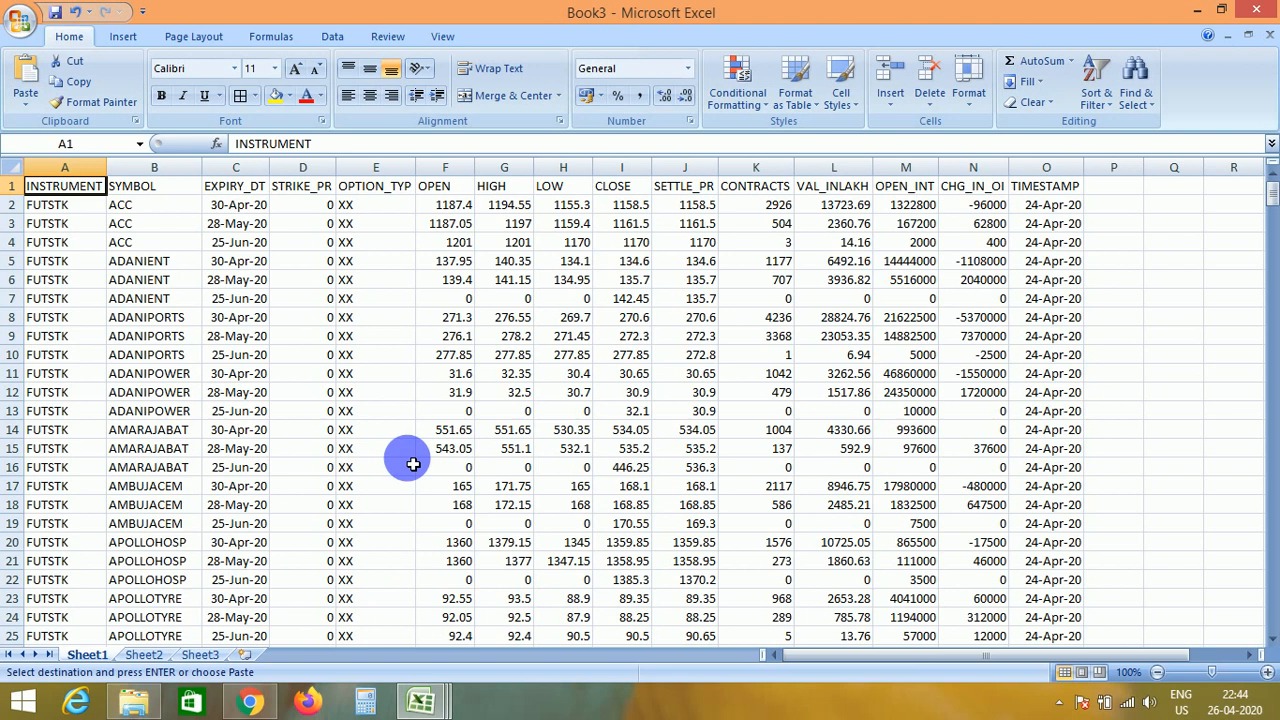
pyautogui.hotkey('ctrl', 'shift', 'End')
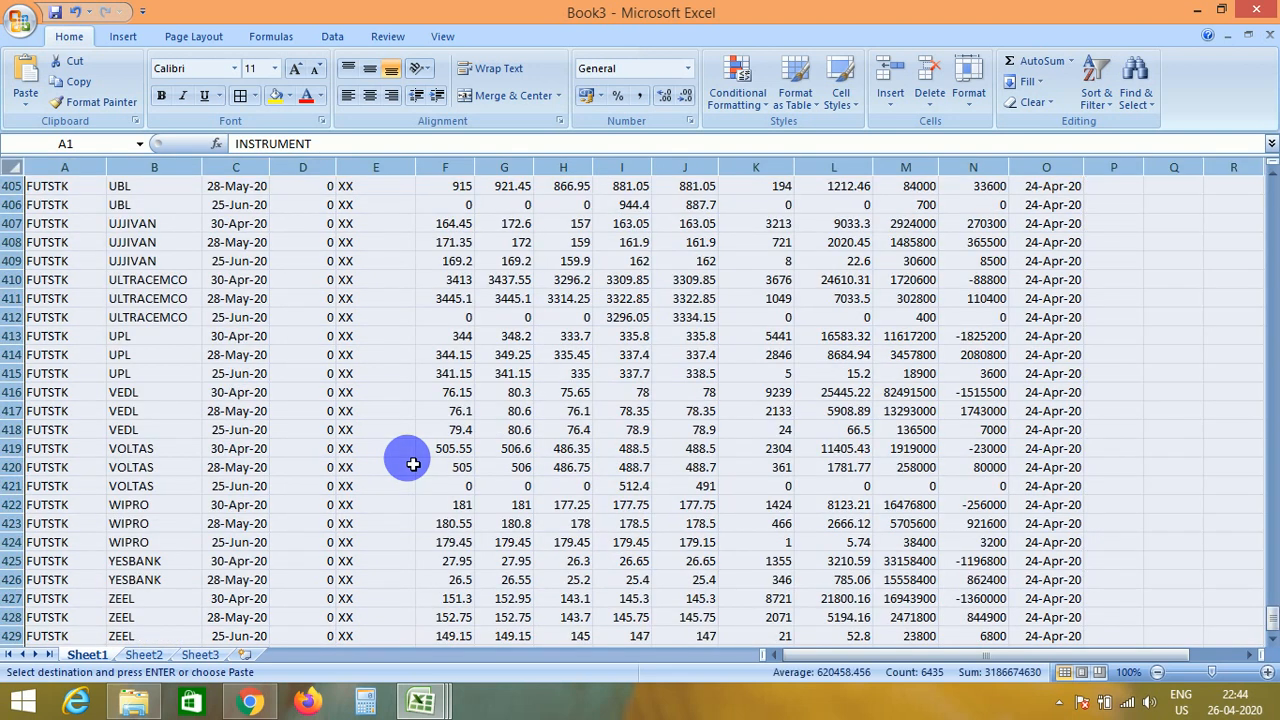
pyautogui.press('Right')
pyautogui.press('Right')
pyautogui.press('Left')
pyautogui.press('Left')
pyautogui.press('Right')
pyautogui.press('Right')
pyautogui.hotkey('alt', 'd')
pyautogui.press('f')
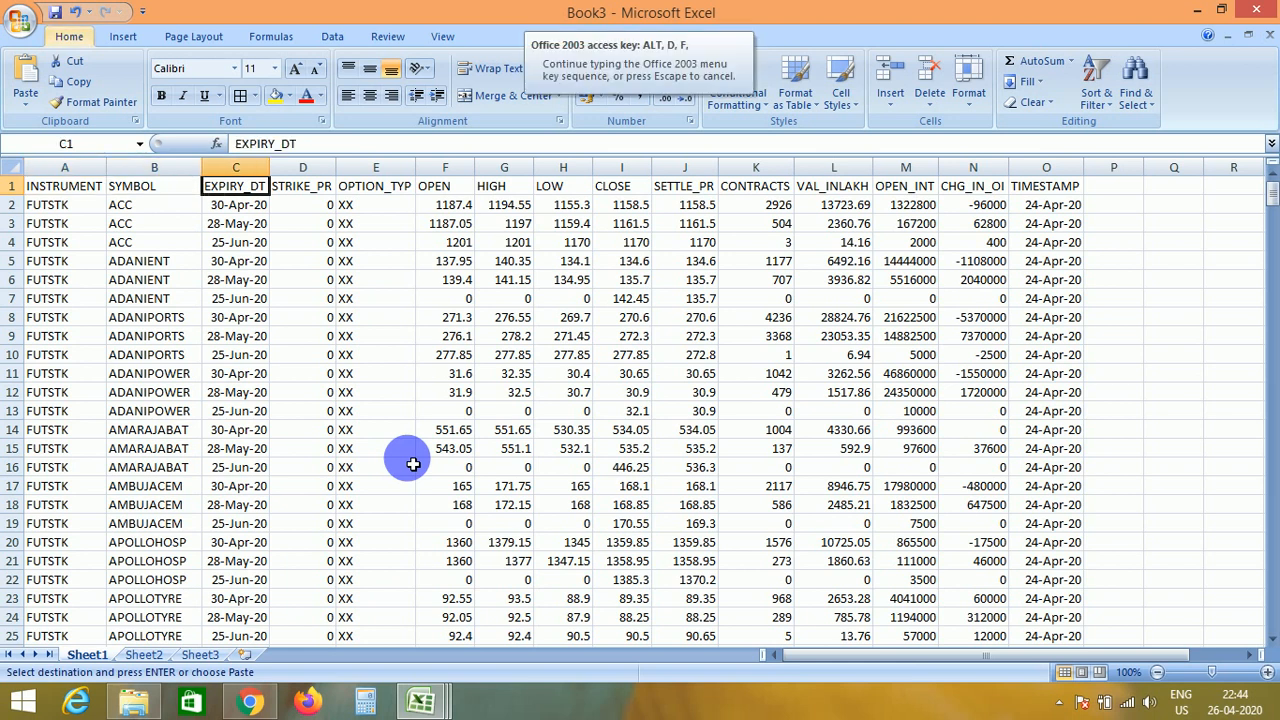
pyautogui.press('Escape')
# Delete the STRIKE_PR and OPTION_TYP columns
pyautogui.press('Right')
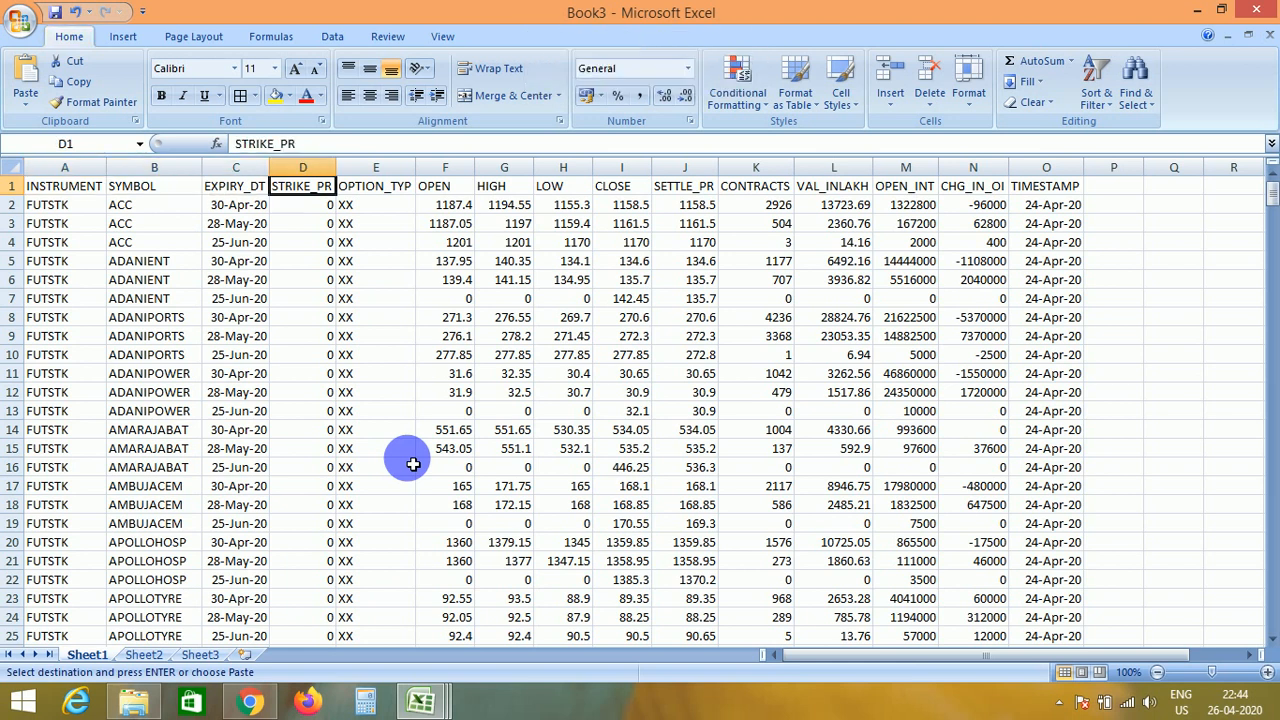
pyautogui.hotkey('shift', 'Right')
pyautogui.hotkey('ctrl', 'shift', 'Down')
pyautogui.hotkey('ctrl', '-')
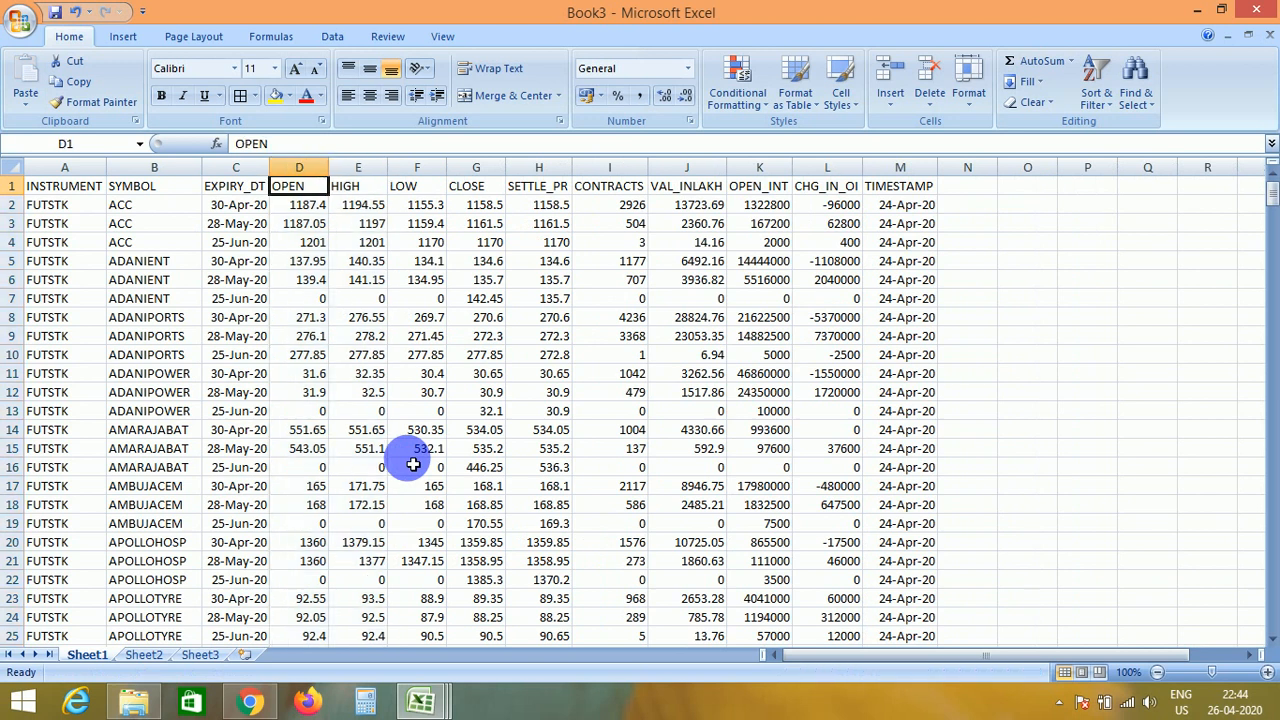
# Delete the OPEN, HIGH, LOW and SETTLE_PR columns, keeping CLOSE
pyautogui.hotkey('shift', 'Right')
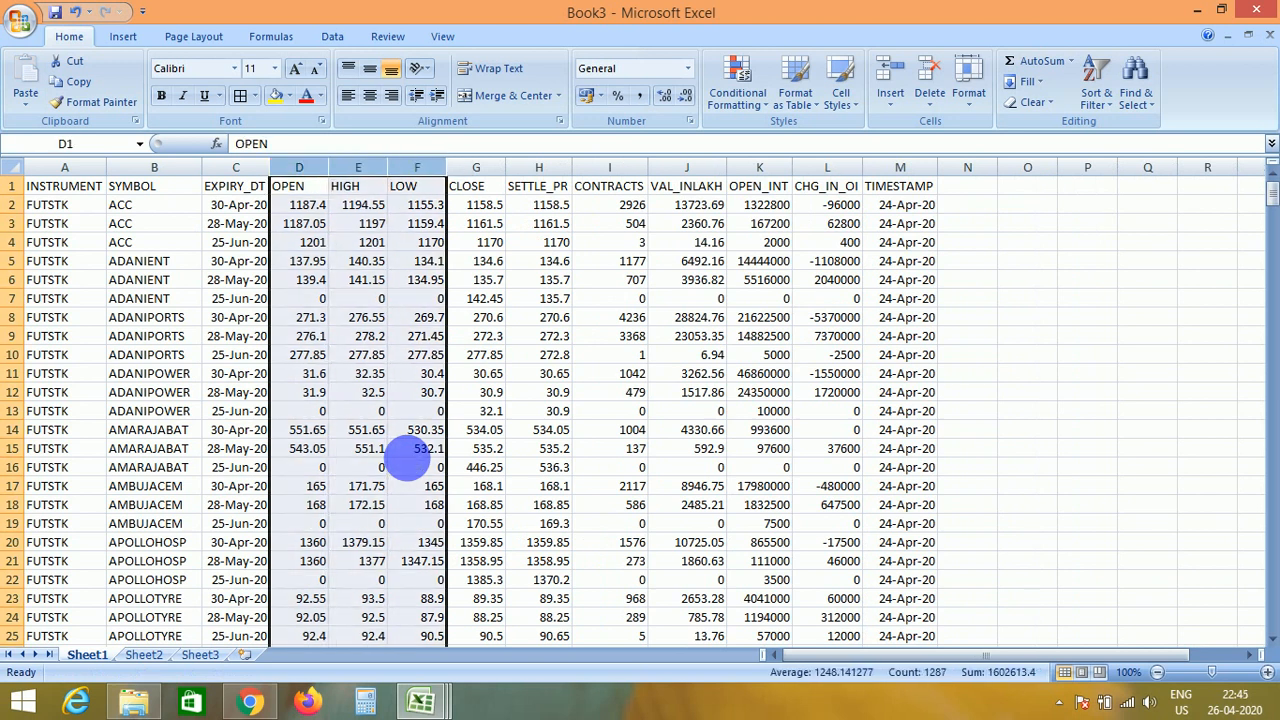
pyautogui.hotkey('ctrl', '-')
pyautogui.press('Right')
pyautogui.hotkey('ctrl', 'shift', 'Down')
pyautogui.hotkey('ctrl', '-')
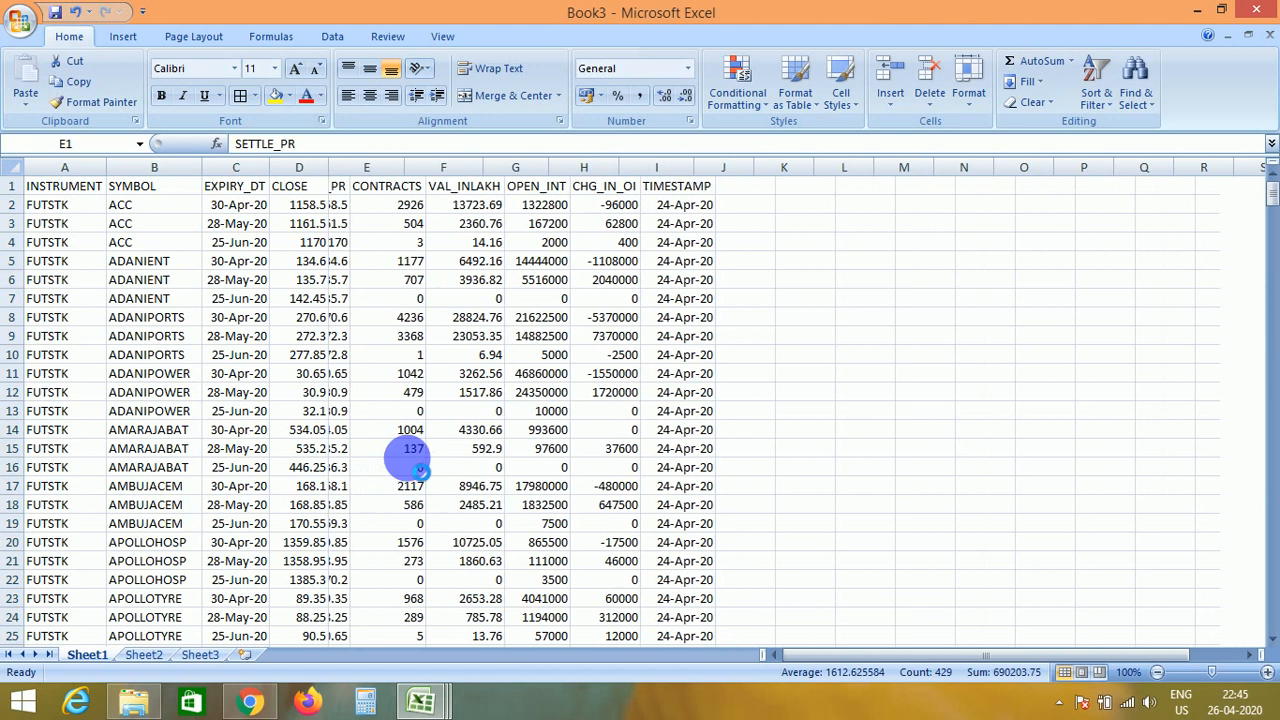
# Delete the CONTRACTS and VAL_INLAKH columns
pyautogui.press('Right')
pyautogui.press('Left')
pyautogui.hotkey('ctrl', 'shift', 'Down')
pyautogui.hotkey('shift', 'Right')
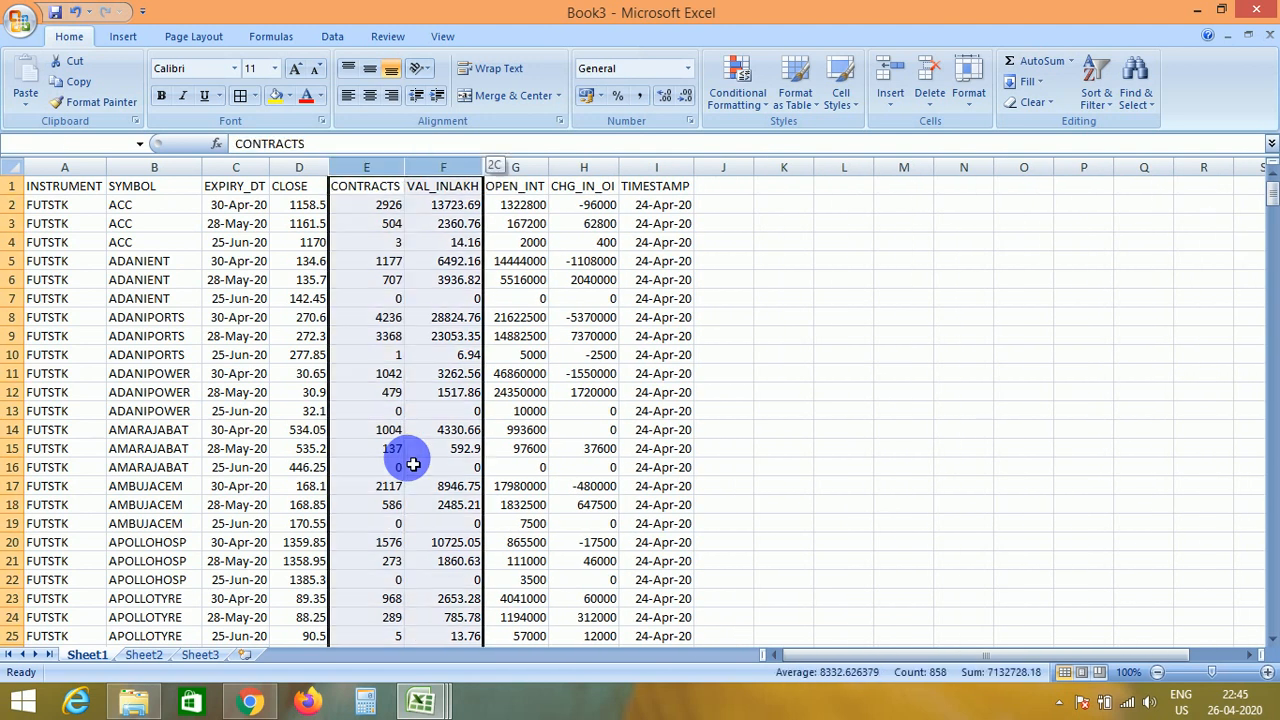
pyautogui.hotkey('ctrl', '-')
# Delete the TIMESTAMP column and return to the first cell of the sheet
pyautogui.press('Right')
pyautogui.press('Right')
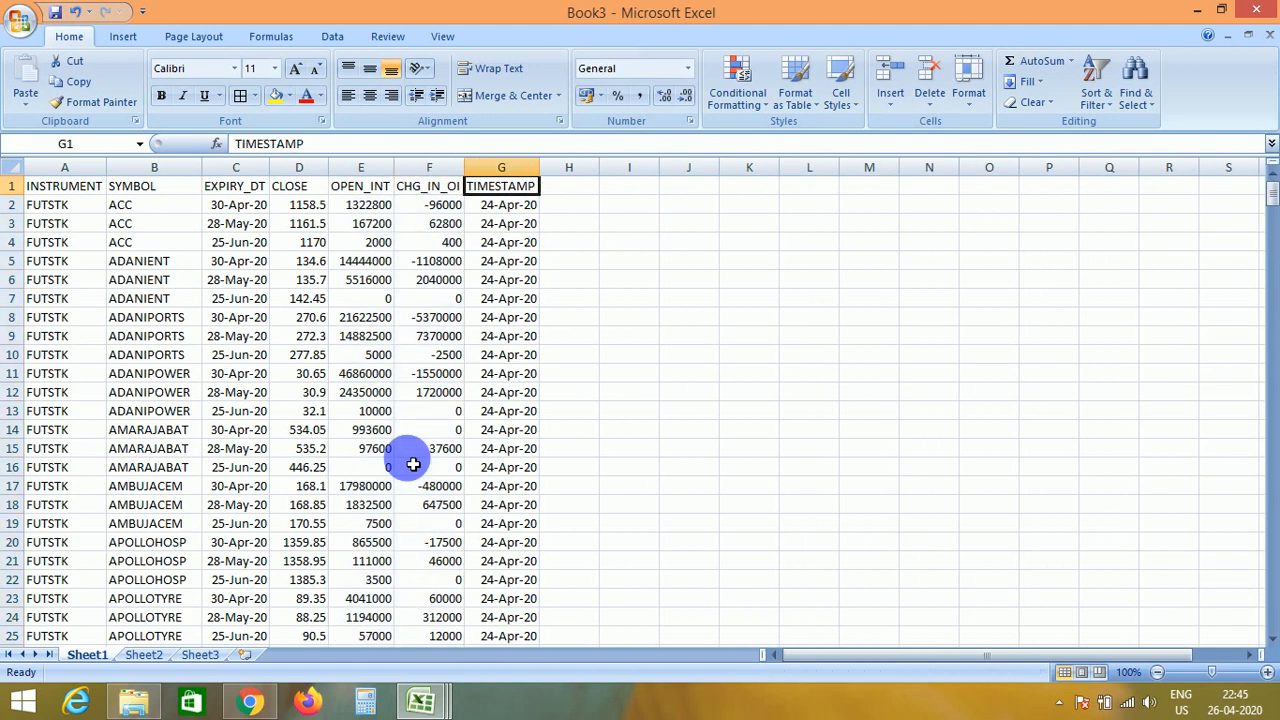
pyautogui.hotkey('ctrl', 'shift', 'Down')
pyautogui.hotkey('ctrl', '-')
pyautogui.hotkey('ctrl', 'Home')
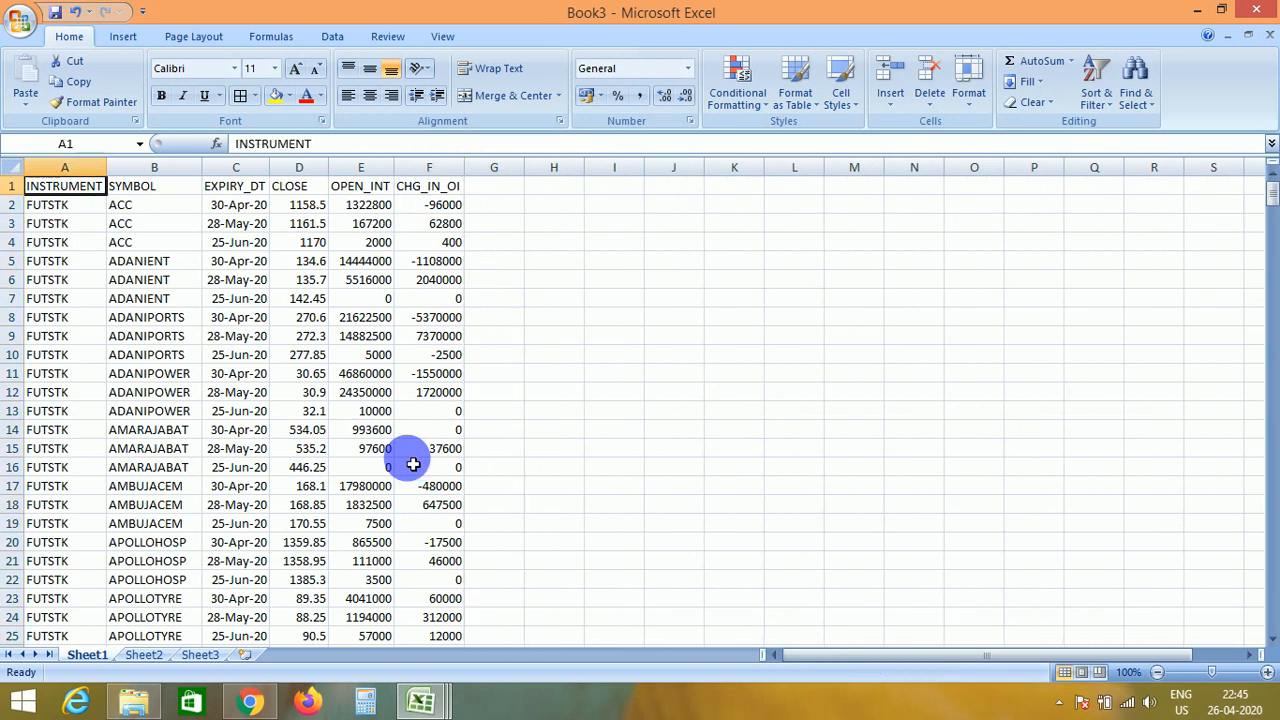
# Turn on AutoFilter for the header row of the trimmed data
pyautogui.hotkey('alt', 'd')
pyautogui.press('f')
pyautogui.press('f')
# Filter the EXPIRY_DT column to show only the June 2020 contracts
pyautogui.press('Right')
pyautogui.press('Right')
pyautogui.press('Right')
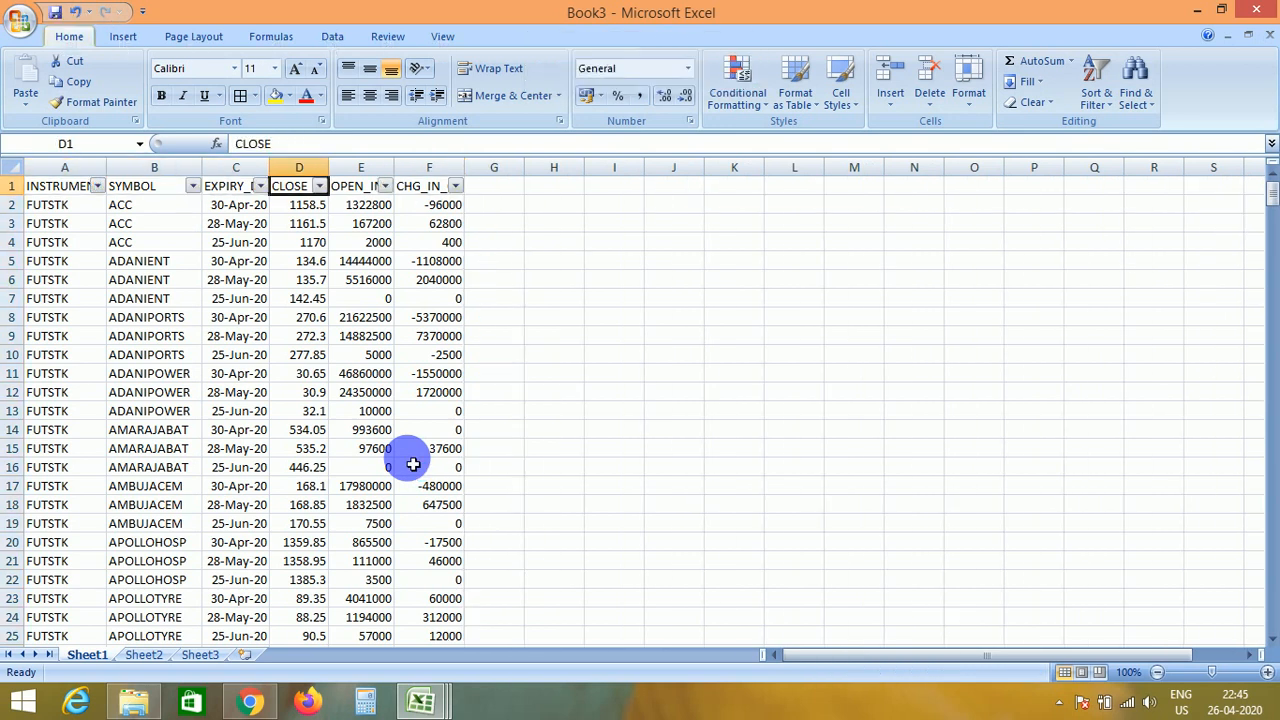
pyautogui.press('Left')
pyautogui.hotkey('alt', 'Down')
pyautogui.press('Down')
pyautogui.press('Down')
pyautogui.press('Down')
pyautogui.press('Down')
pyautogui.press('Down')
pyautogui.press('space')
pyautogui.press('Down')
pyautogui.press('Down')
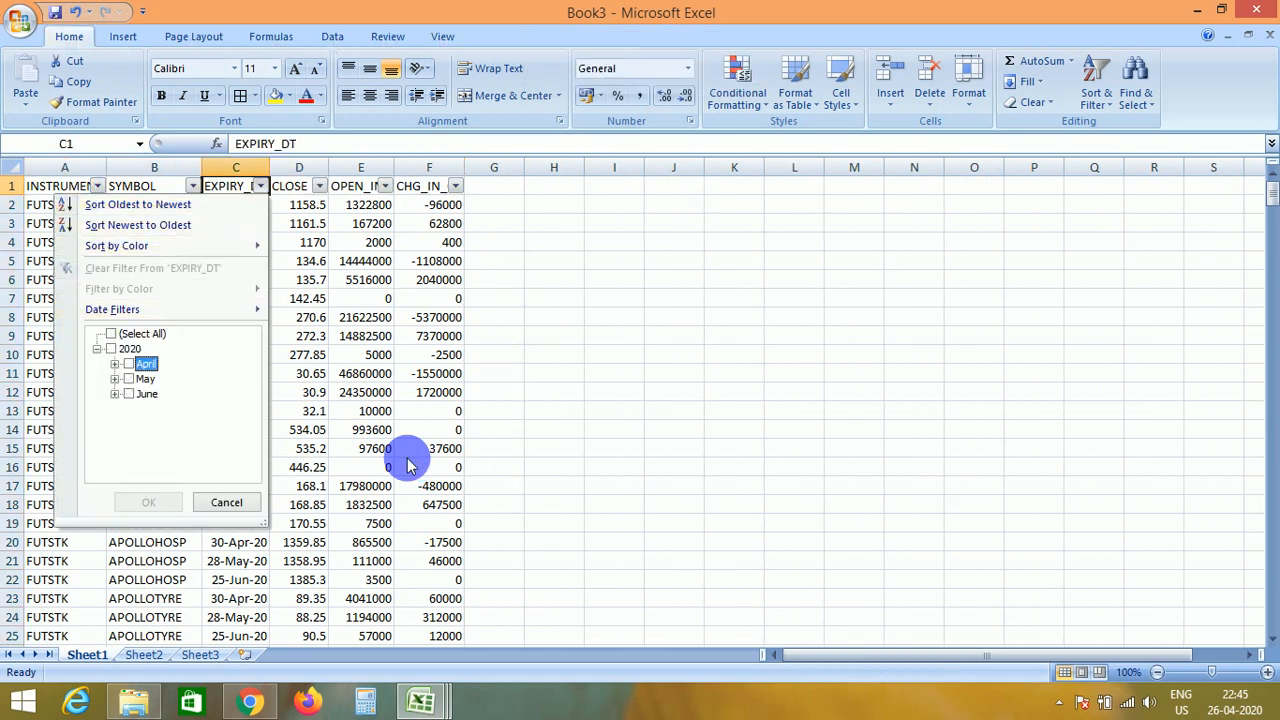
pyautogui.press('Down')
pyautogui.press('Down')
pyautogui.press('space')
pyautogui.press('Return')
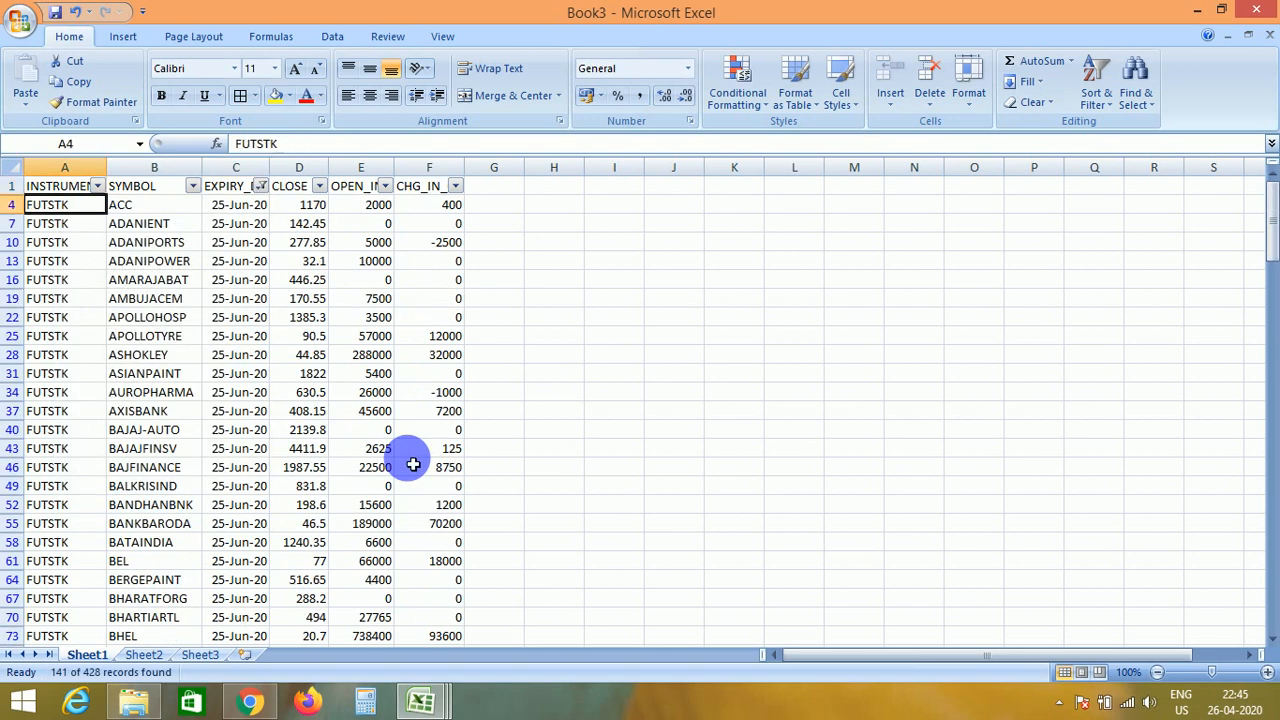
# Delete all the filtered June expiry rows and turn off the AutoFilter
pyautogui.hotkey('shift', 'space')
pyautogui.hotkey('ctrl', 'shift', 'Down')
pyautogui.hotkey('ctrl', '-')
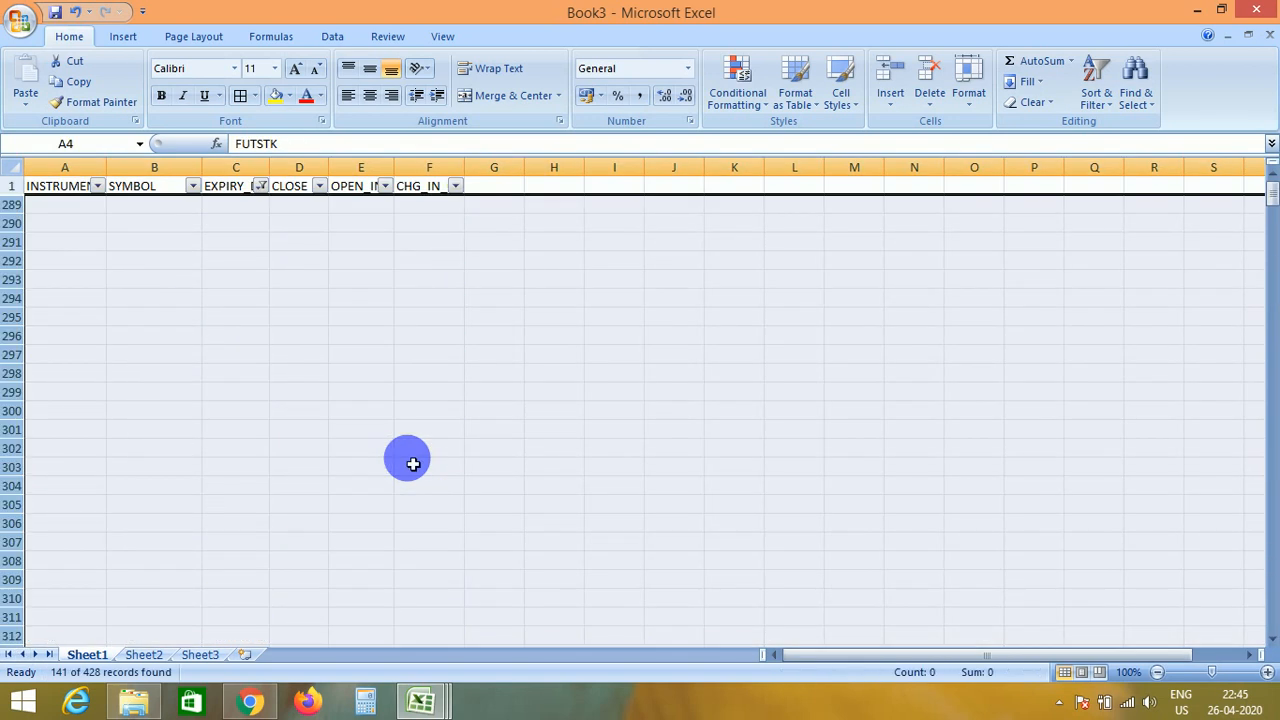
pyautogui.hotkey('ctrl', 'Home')
pyautogui.hotkey('alt', 'd')
pyautogui.press('f')
pyautogui.press('f')
# Review the remaining column headings between INSTRUMENT and CHG_IN_OI, ending at OPEN_INT
pyautogui.hotkey('ctrl', 'Right')
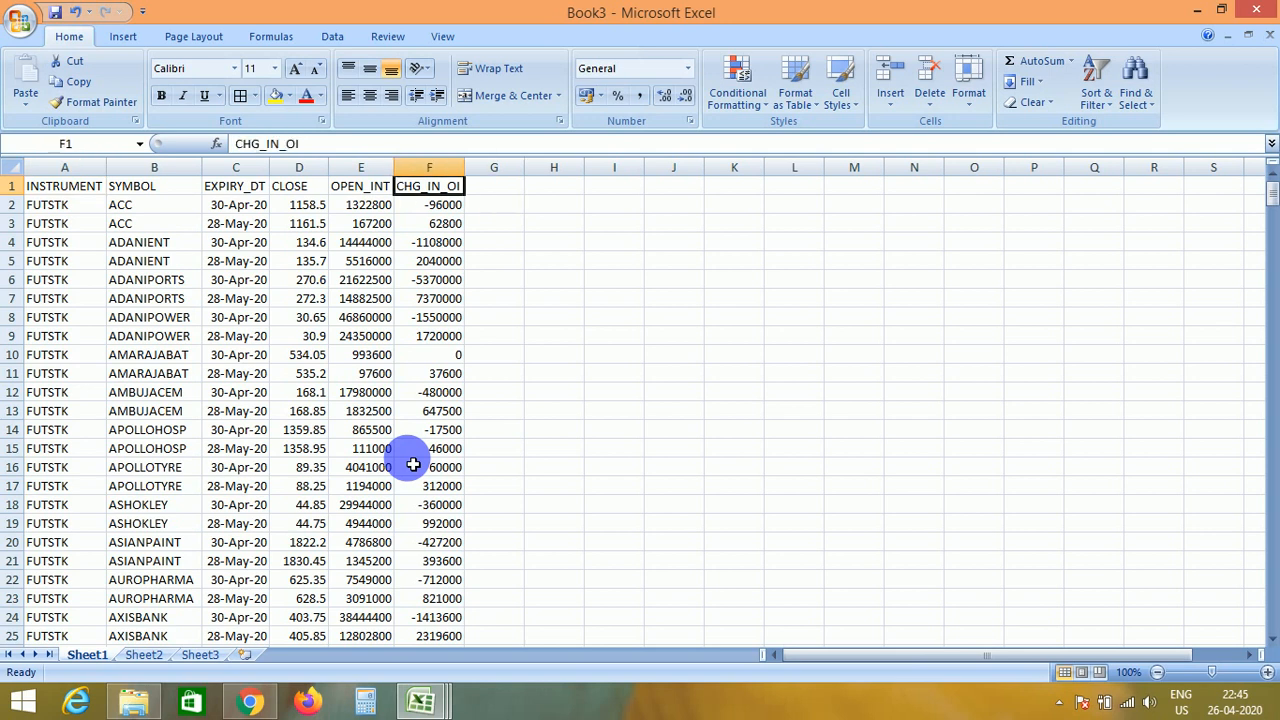
pyautogui.hotkey('ctrl', 'Left')
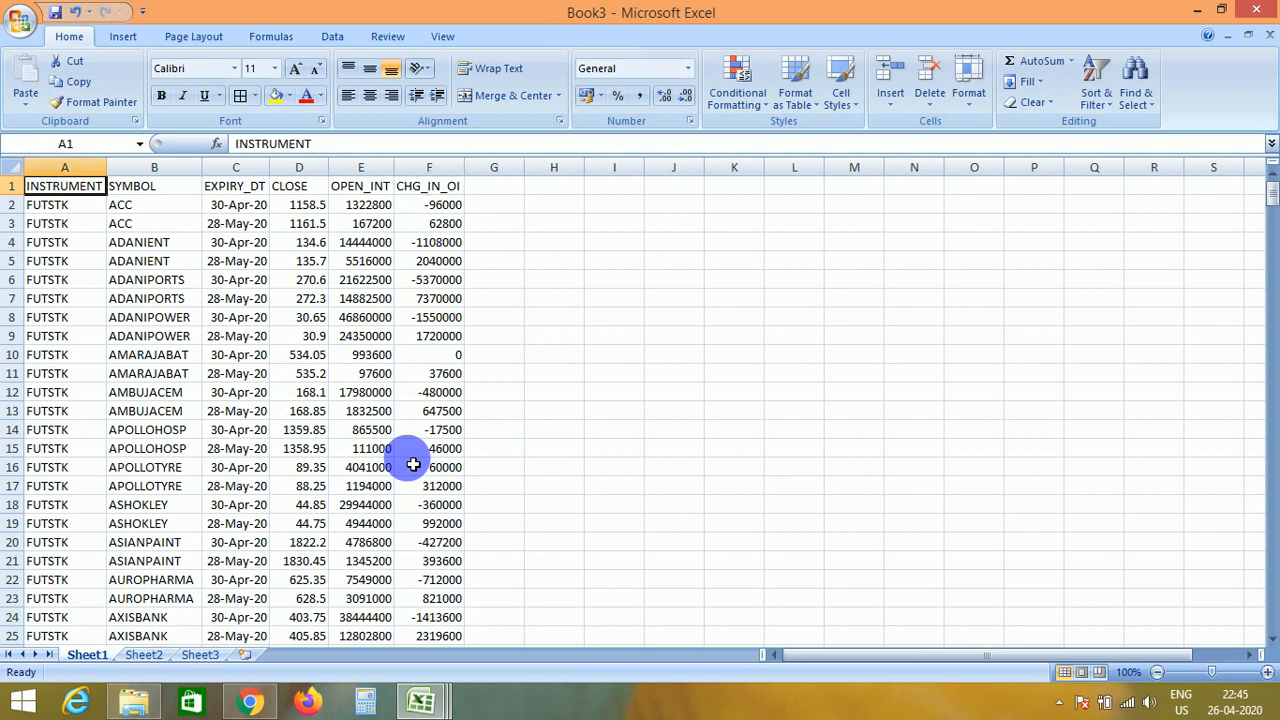
pyautogui.press('Right')
pyautogui.press('Right')
pyautogui.press('Right')
pyautogui.press('Right')
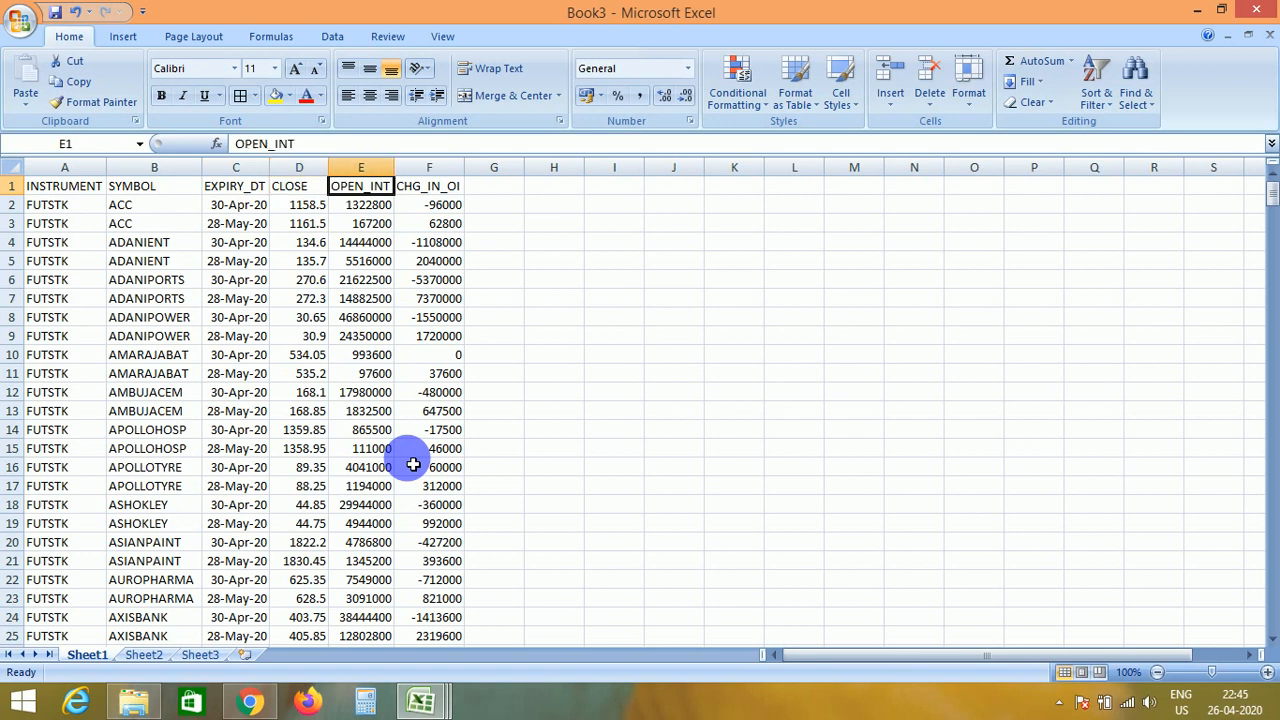
# Review the CLOSE, OPEN_INT and CHG_IN_OI headings and the empty columns beside them
pyautogui.press('Right')
pyautogui.press('Left')
pyautogui.press('Left')
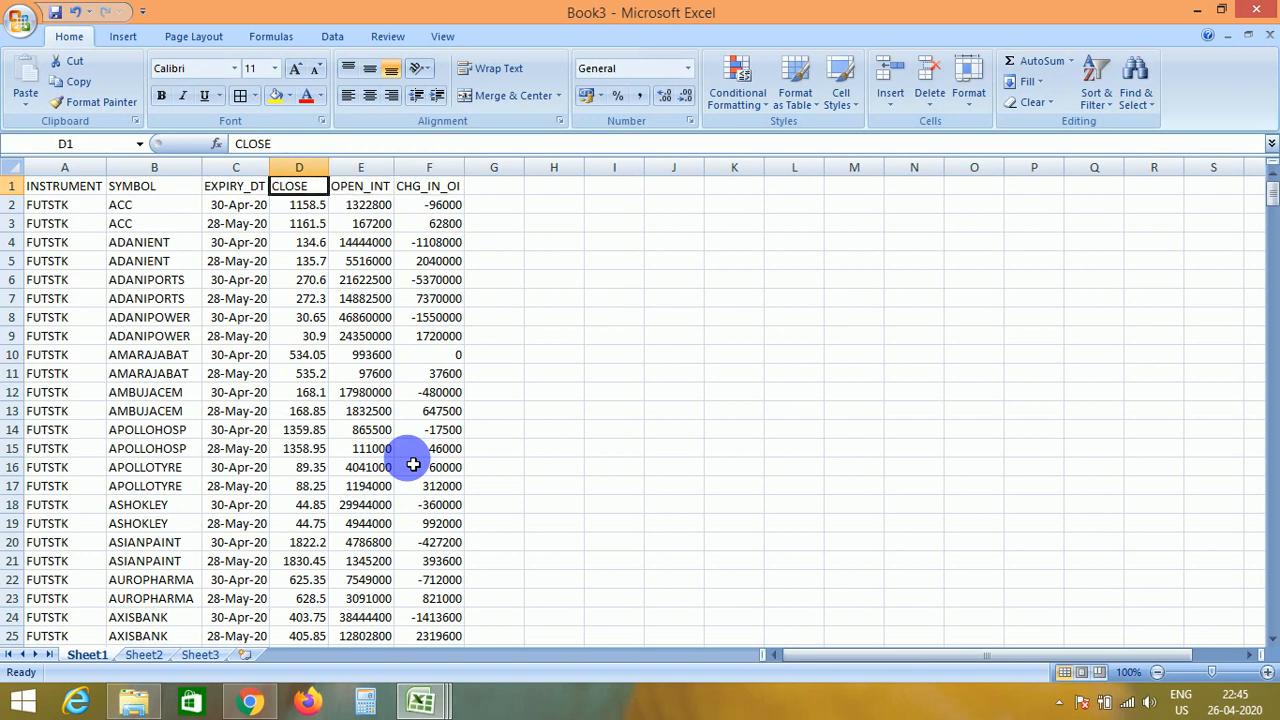
pyautogui.press('Right')
pyautogui.press('Right')
pyautogui.press('Left')
pyautogui.press('Left')
pyautogui.press('Right')
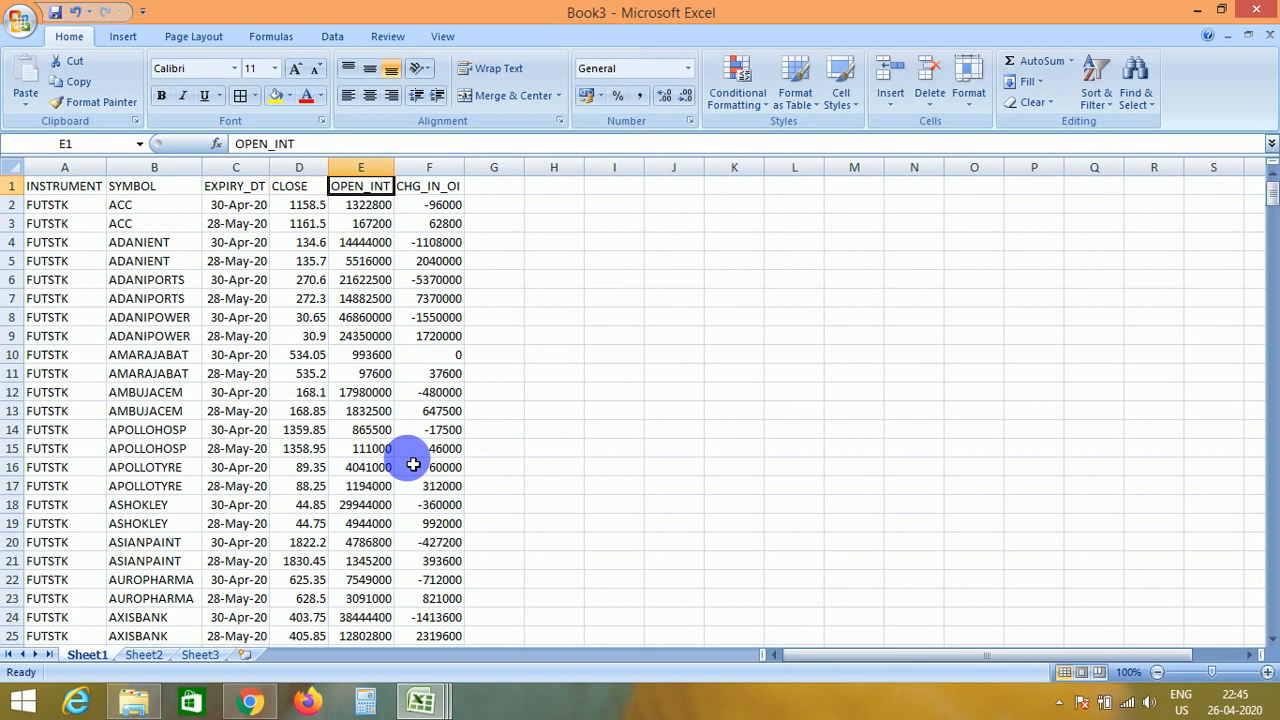
pyautogui.press('Right')
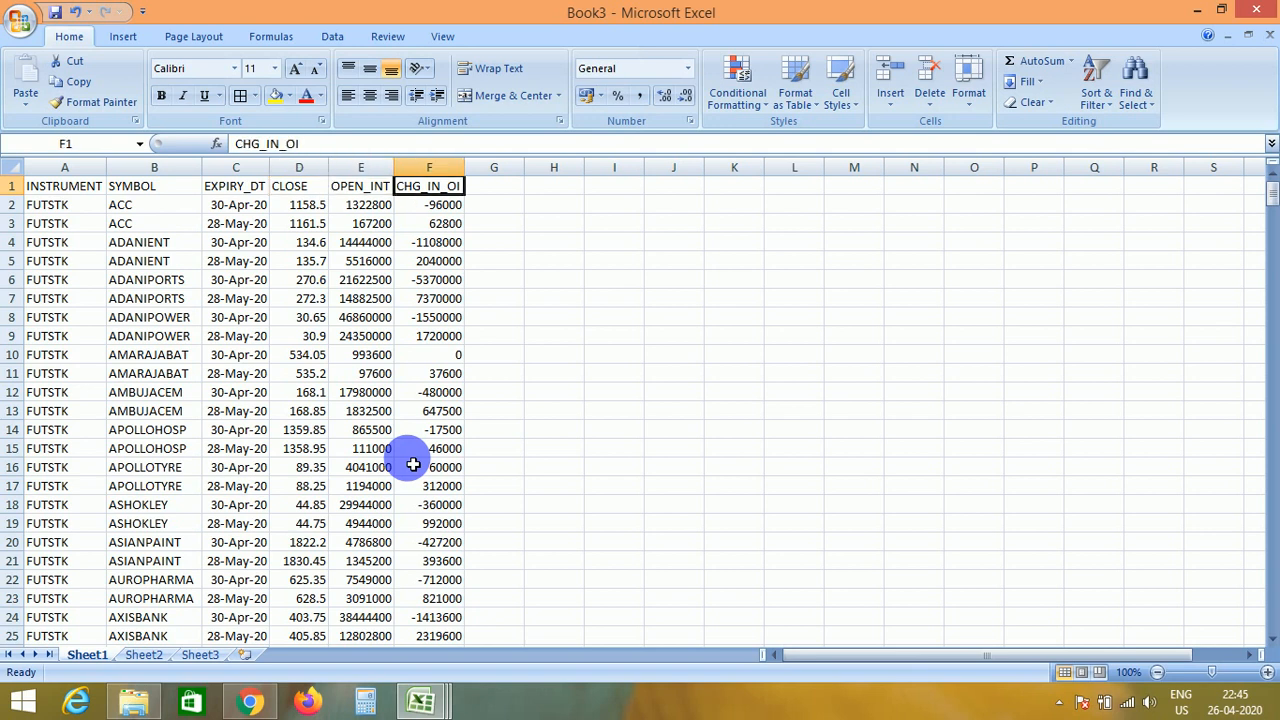
pyautogui.press('Left')
pyautogui.press('Right')
pyautogui.press('Right')
pyautogui.press('Right')
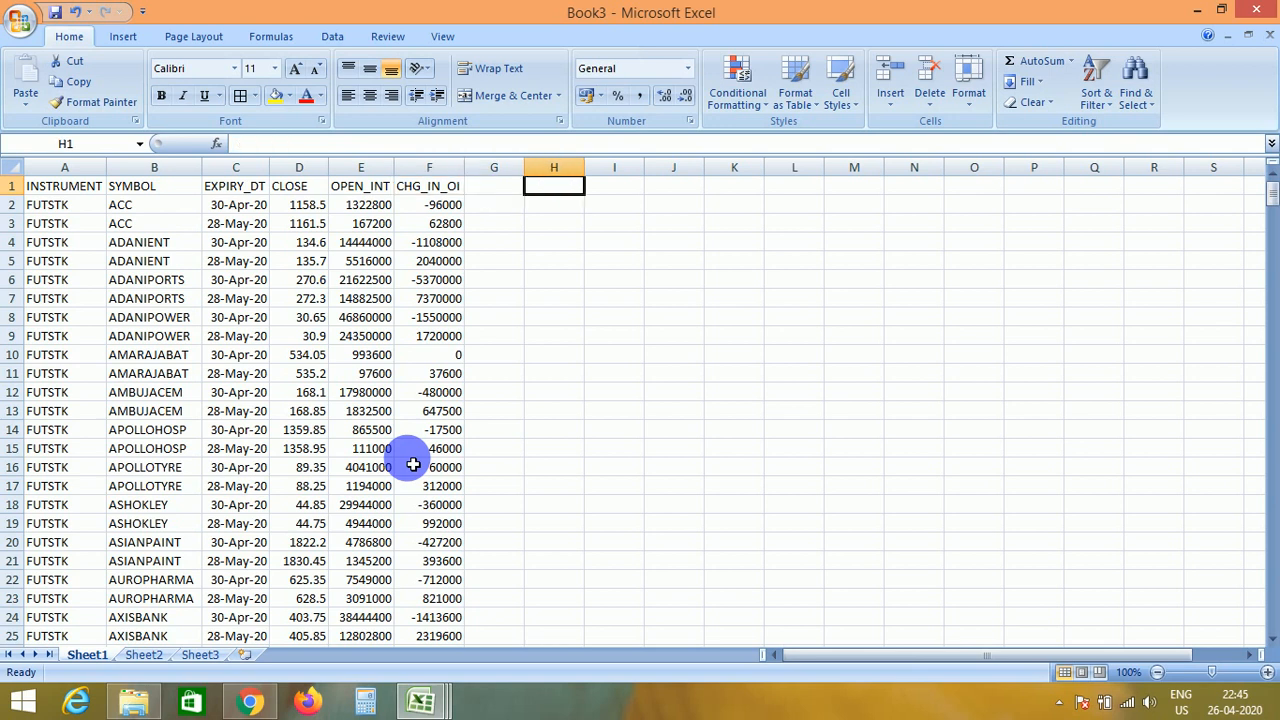
pyautogui.press('Left')
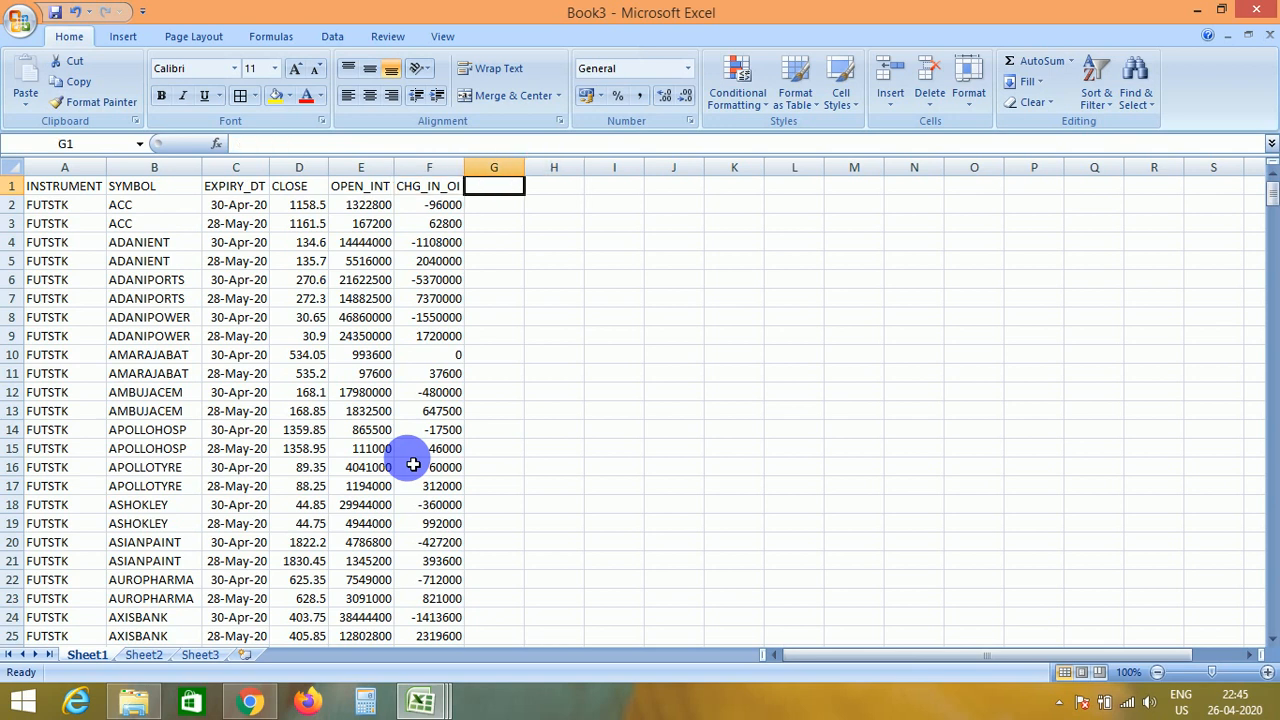
# Switch to the fo23APR2020bhav.csv workbook and turn on AutoFilter for its header row
pyautogui.hotkey('alt', 'Tab')
pyautogui.hotkey('alt', 'Tab')
pyautogui.hotkey('alt', 'Tab')
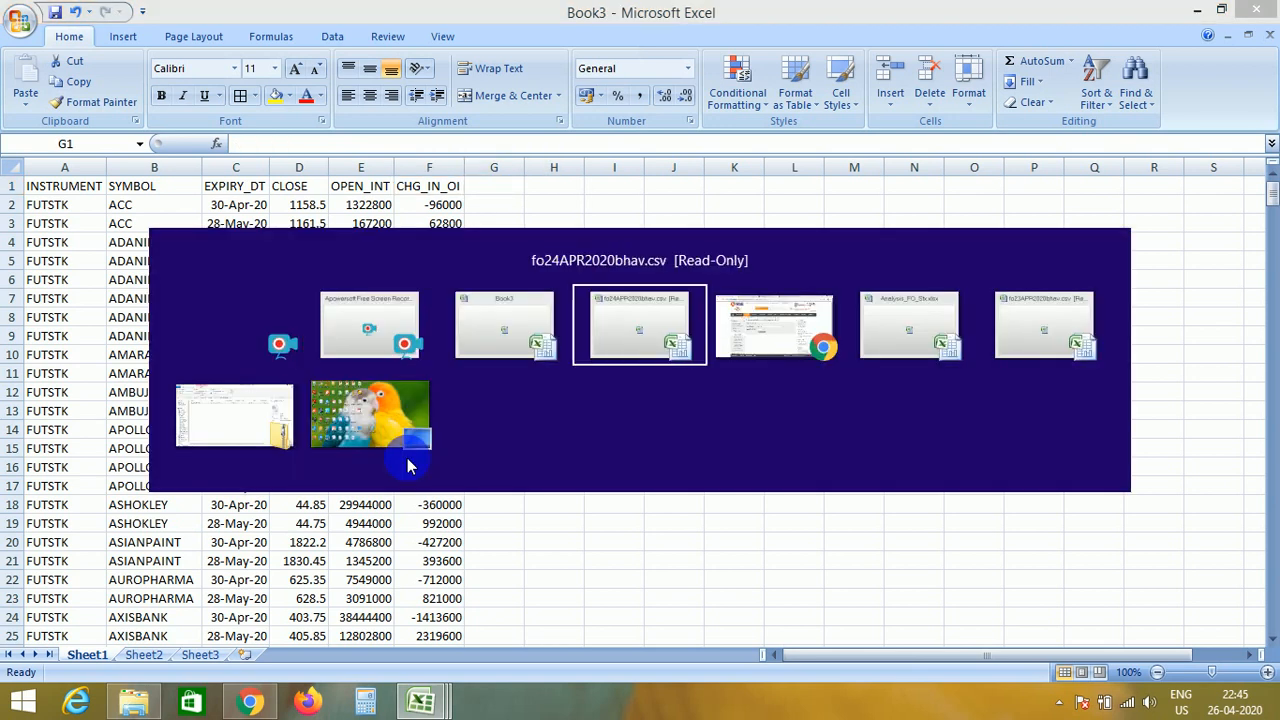
pyautogui.hotkey('alt', 'Tab')
pyautogui.hotkey('alt', 'Tab')
pyautogui.hotkey('alt', 'Tab')
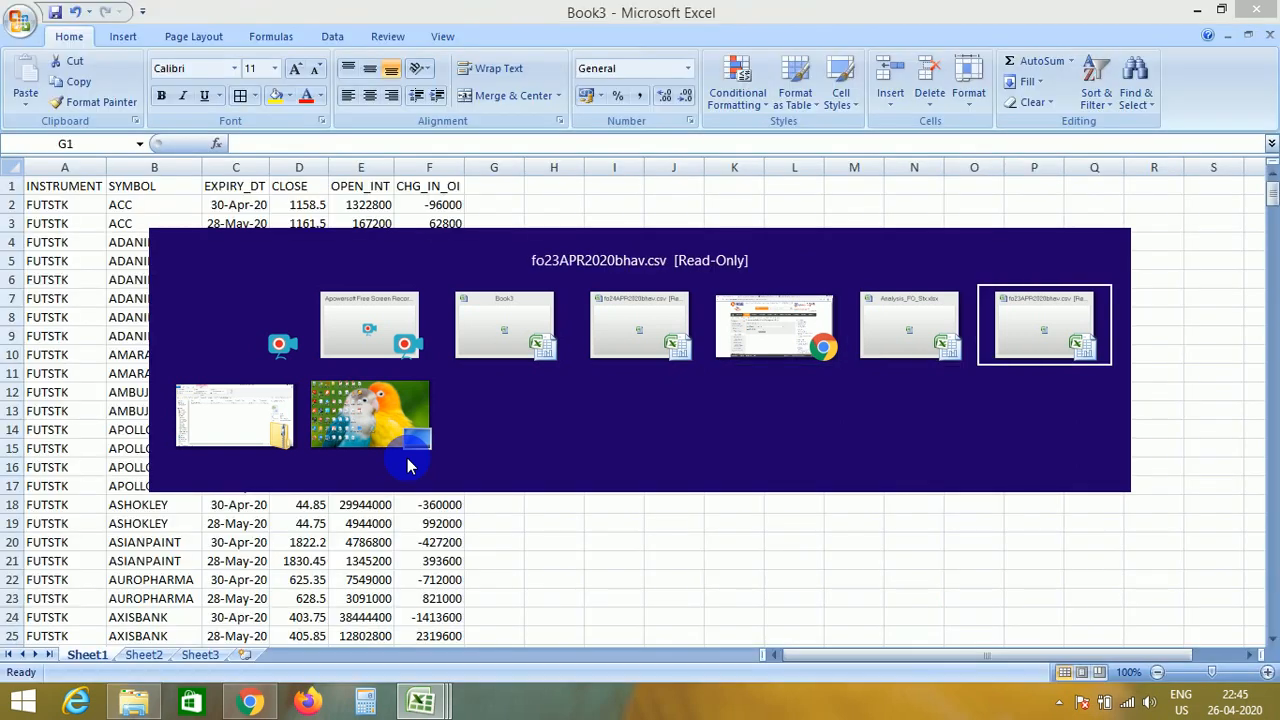
pyautogui.hotkey('alt', 'd')
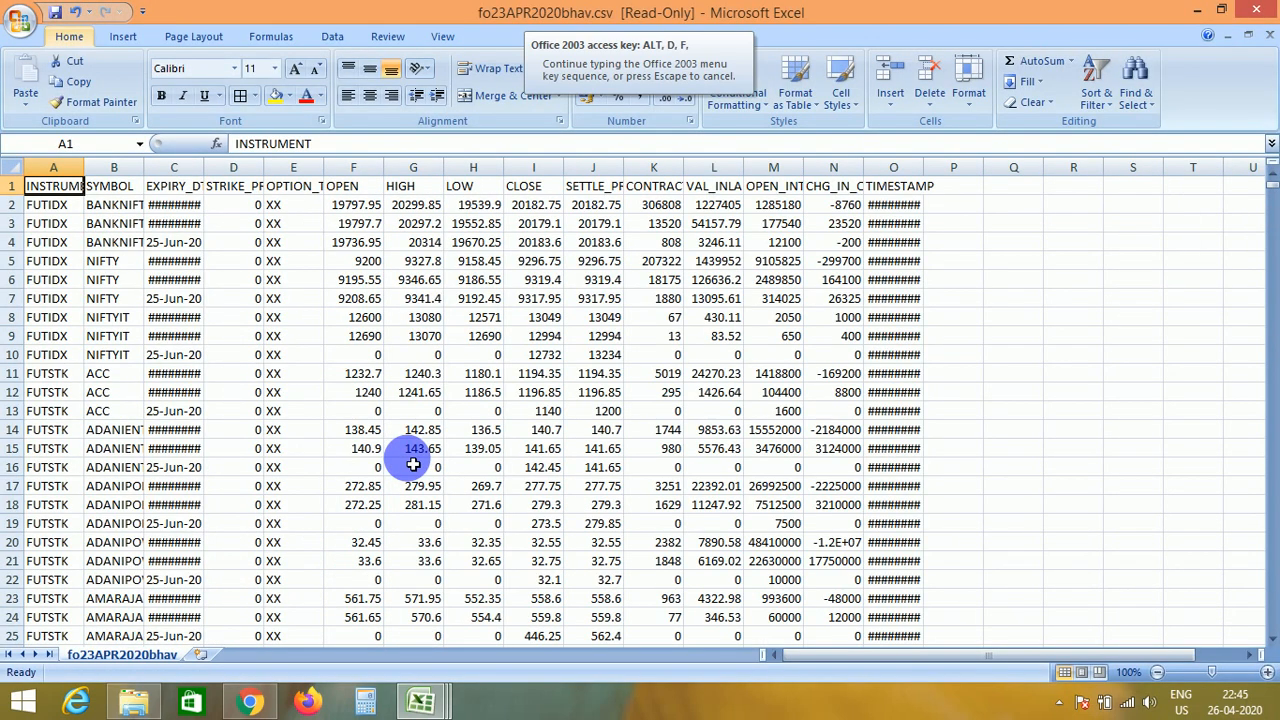
pyautogui.press('f')
pyautogui.press('f')
# Filter the INSTRUMENT column to show only the FUTSTK records
pyautogui.hotkey('alt', 'Down')
pyautogui.press('Down')
pyautogui.press('Down')
pyautogui.press('Down')
pyautogui.press('Down')
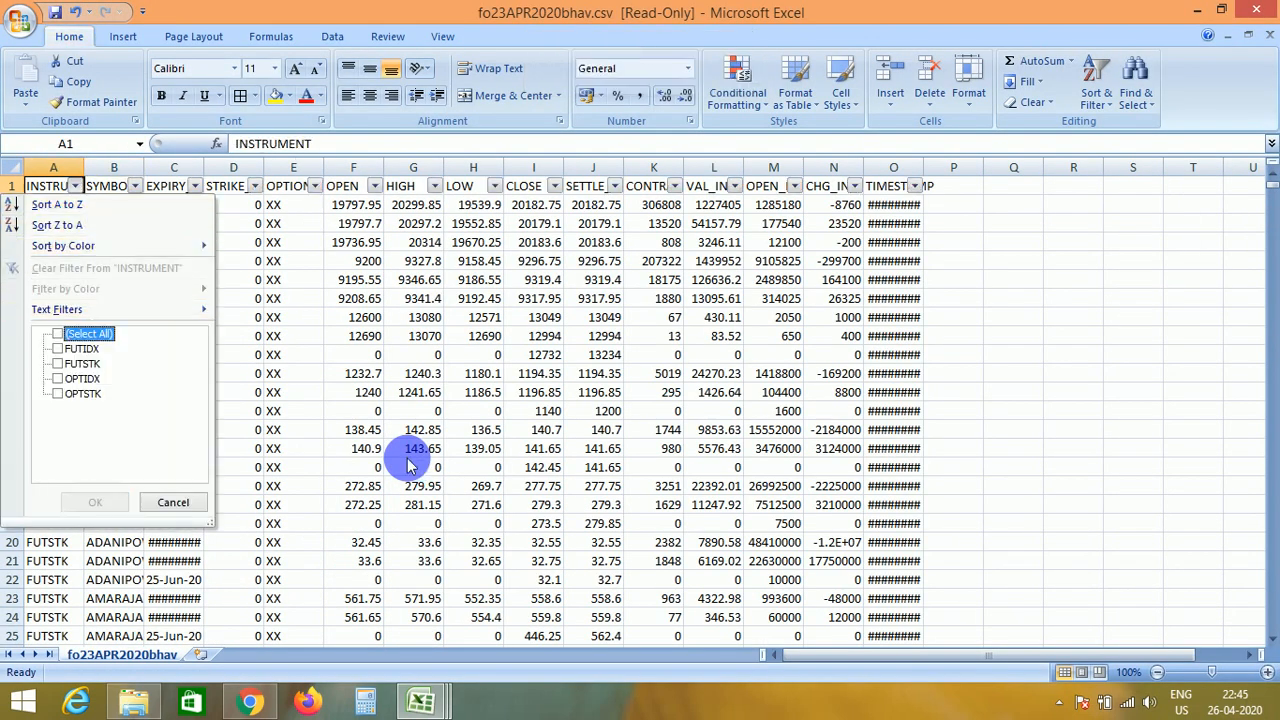
pyautogui.press('space')
pyautogui.press('Down')
pyautogui.press('Down')
pyautogui.press('space')
pyautogui.press('Return')
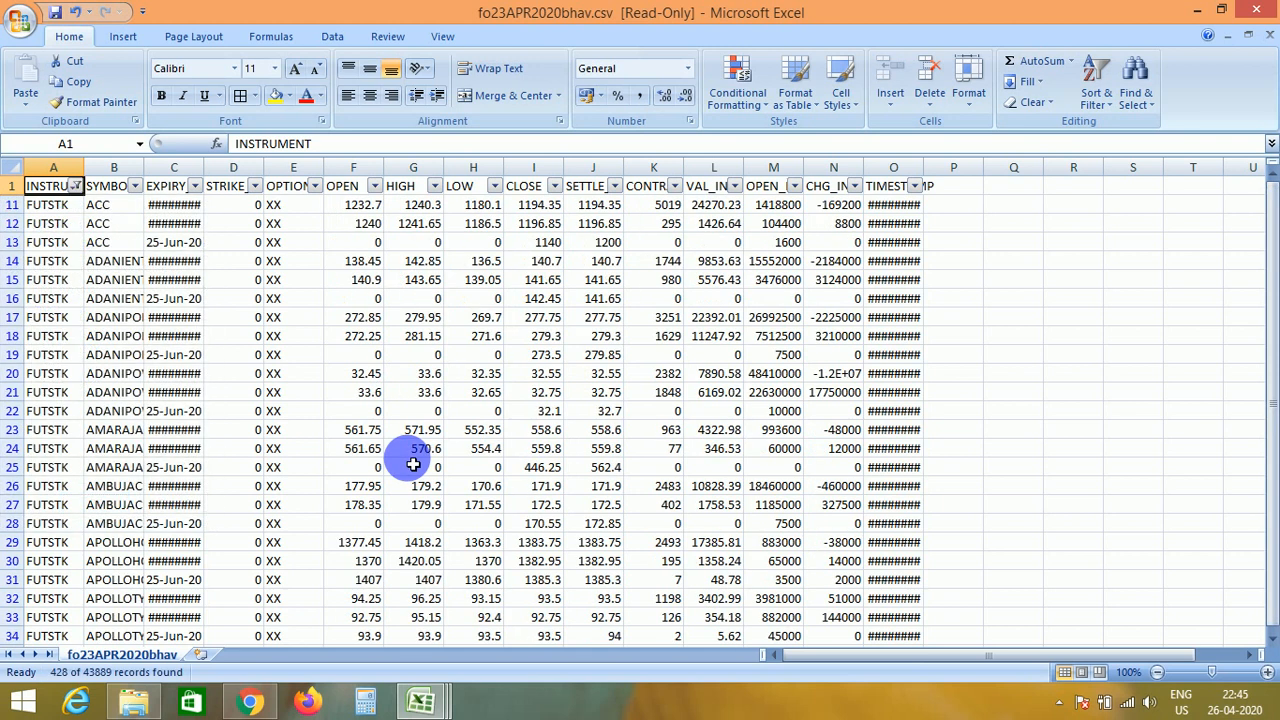
# Copy the filtered FUTSTK records with their headings into a new sheet of the 23 April workbook
pyautogui.hotkey('ctrl', 'shift', 'Right')
pyautogui.hotkey('ctrl', 'shift', 'Down')
pyautogui.hotkey('ctrl', 'c')
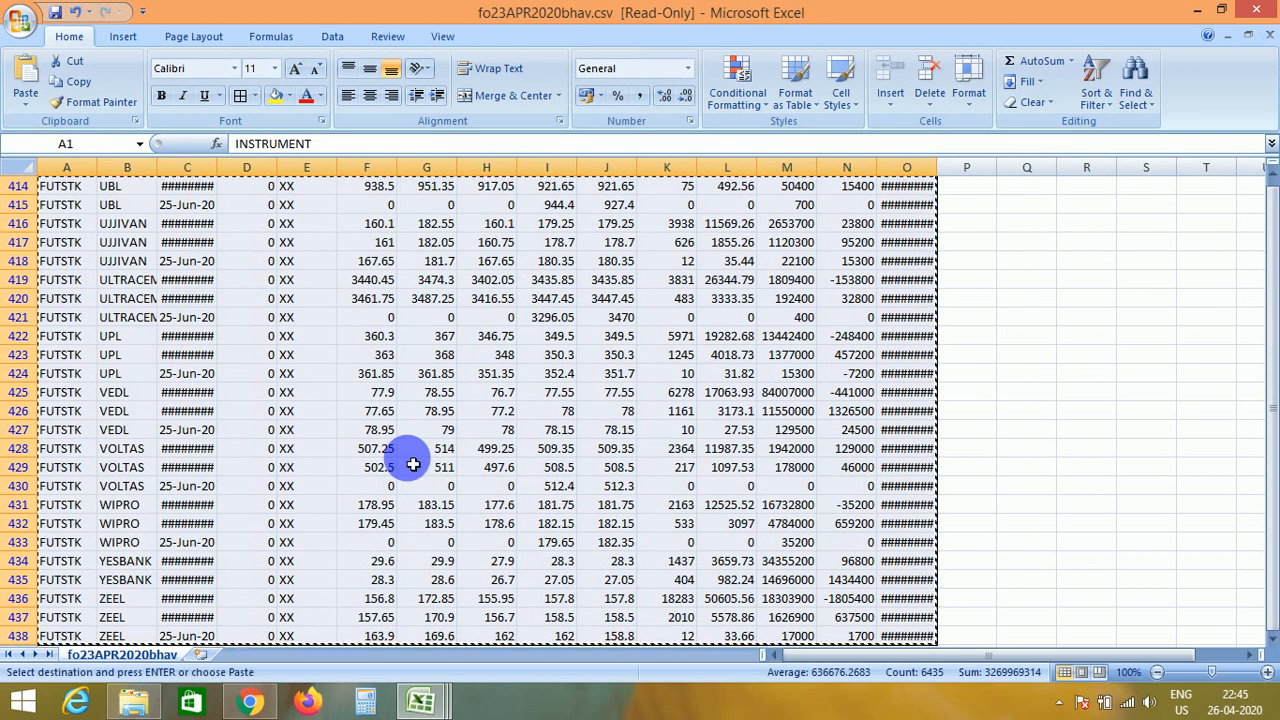
pyautogui.click(203, 654)
pyautogui.hotkey('ctrl', 'v')
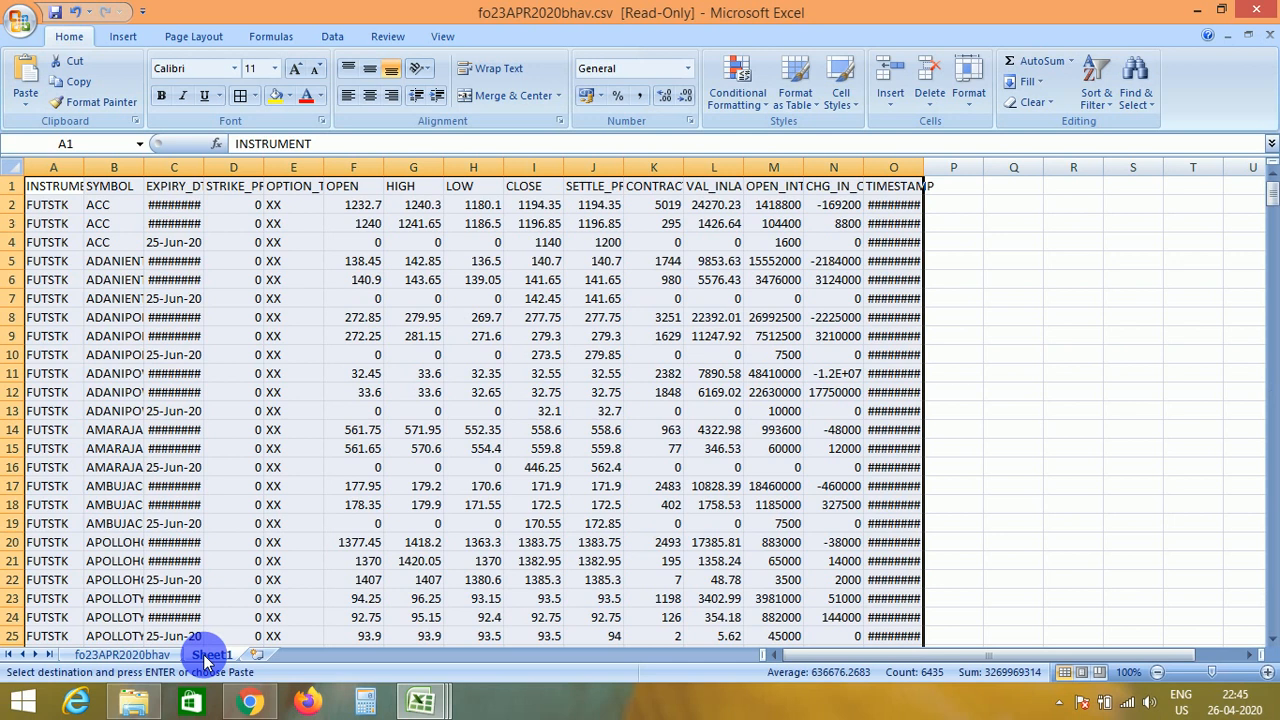
# Turn on AutoFilter for the header row of the new sheet with the 23 April FUTSTK records
pyautogui.hotkey('ctrl', 'Home')
pyautogui.hotkey('alt', 'd')
pyautogui.press('f')
pyautogui.press('f')
# Filter the EXPIRY_DT column of the 23 April records to show only the June 2020 contracts
pyautogui.press('Right')
pyautogui.press('Right')
pyautogui.hotkey('alt', 'Down')
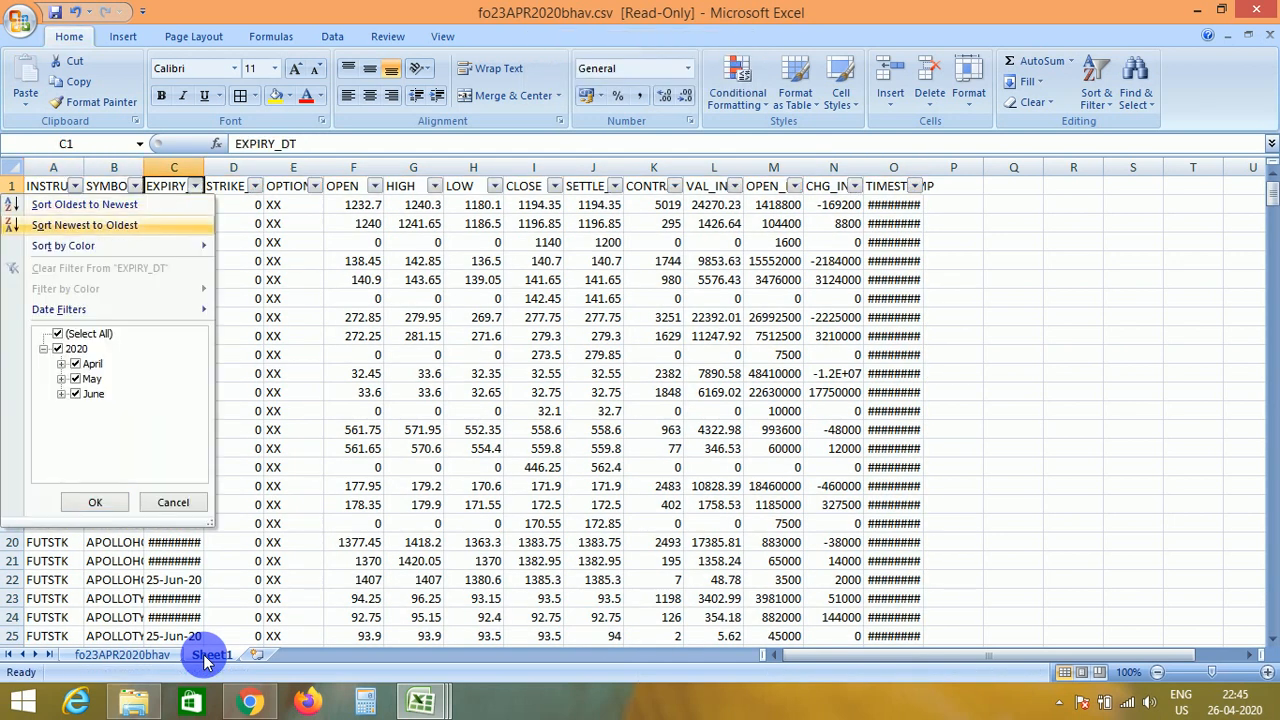
pyautogui.press('Down')
pyautogui.press('Down')
pyautogui.press('Down')
pyautogui.press('space')
pyautogui.press('Down')
pyautogui.press('Down')
pyautogui.press('Down')
pyautogui.press('Down')
pyautogui.press('space')
pyautogui.press('Return')
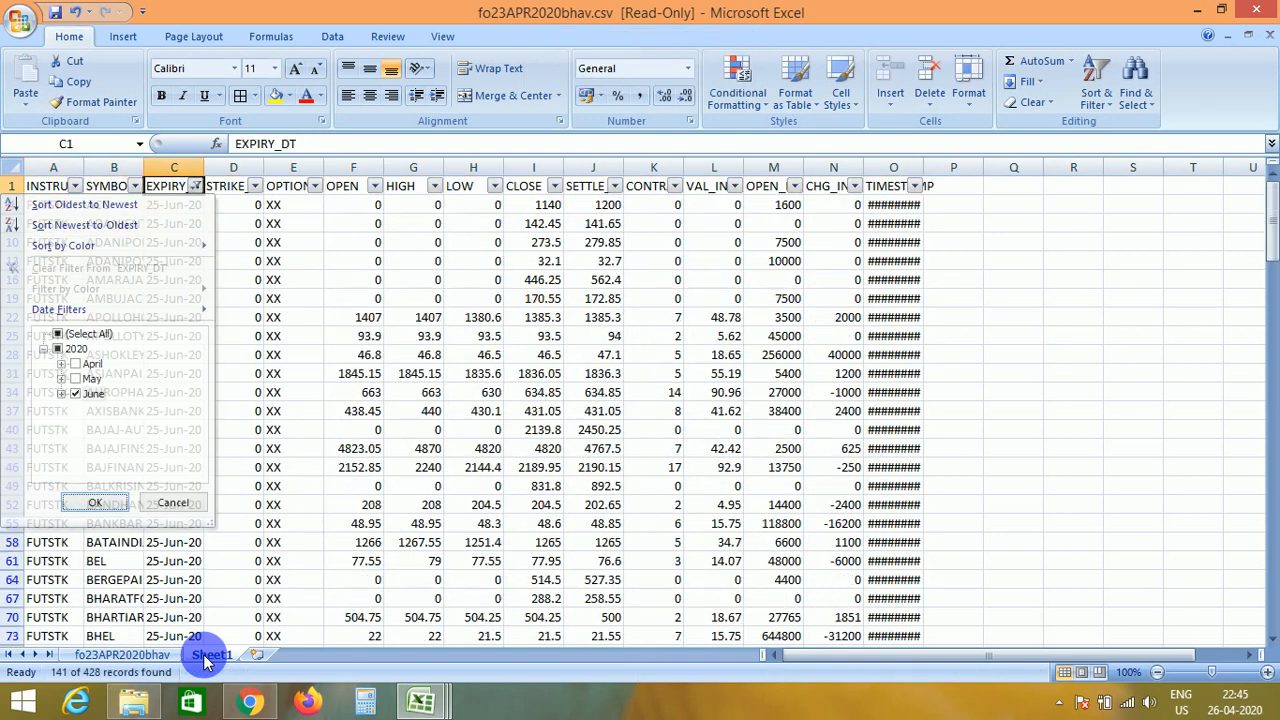
# Delete all the filtered June expiry rows from the 23 April sheet and turn off the AutoFilter
pyautogui.hotkey('ctrl', 'Home')
pyautogui.press('Down')
pyautogui.hotkey('shift', 'space')
pyautogui.hotkey('ctrl', 'shift', 'Down')
pyautogui.hotkey('ctrl', '-')
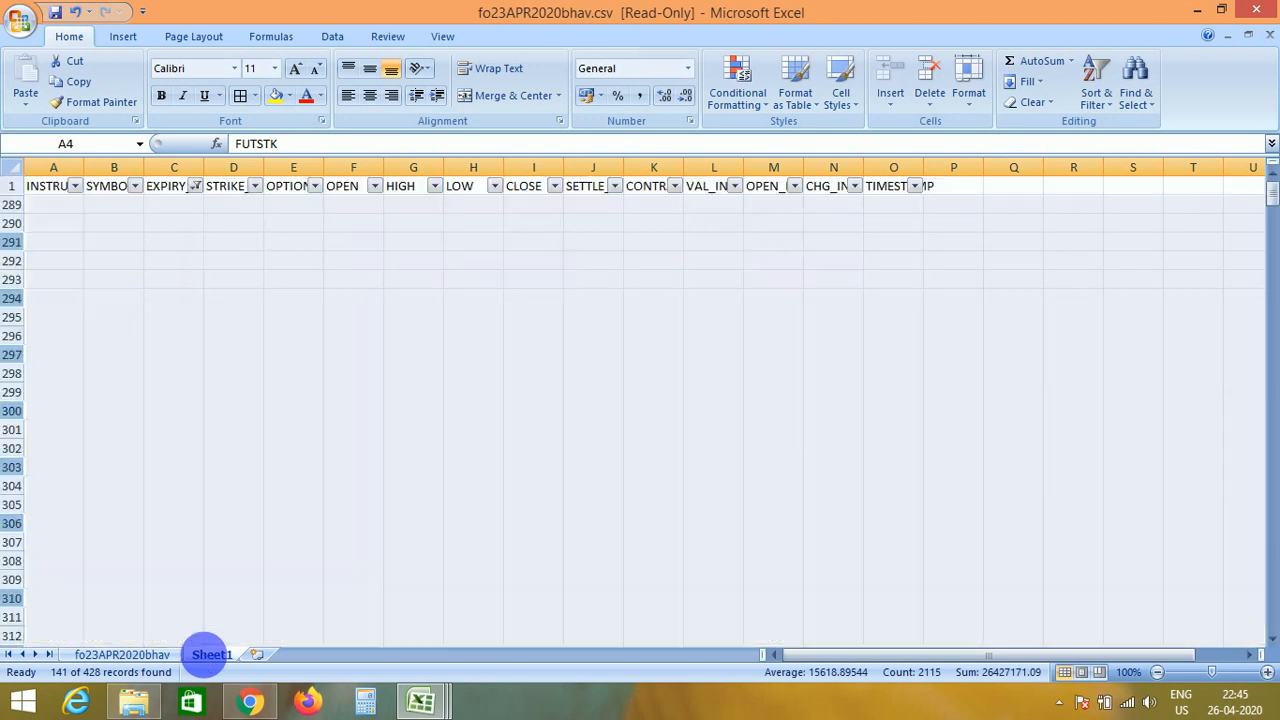
pyautogui.hotkey('ctrl', 'Home')
pyautogui.hotkey('alt', 'd')
pyautogui.press('f')
pyautogui.press('f')
pyautogui.press('Right')
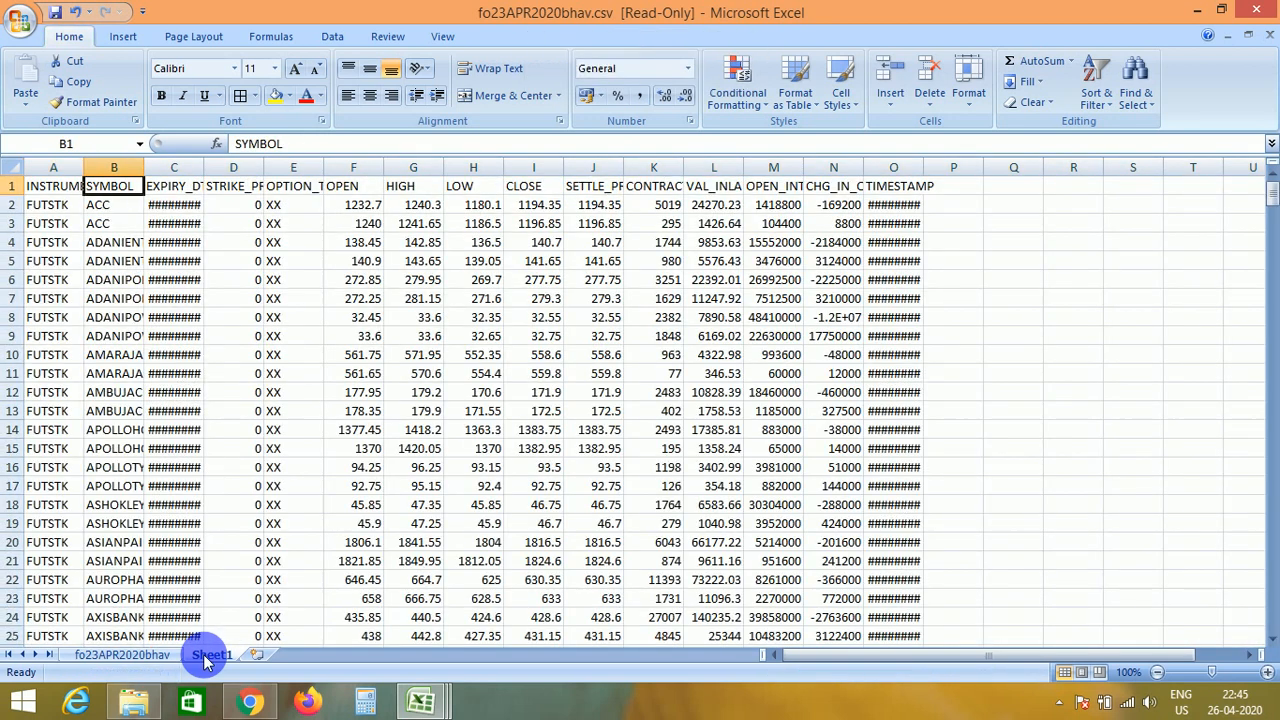
# Turn AutoFilter back on for the header row of the remaining 23 April records
pyautogui.hotkey('ctrl', 'Home')
pyautogui.hotkey('alt', 'd')
pyautogui.press('f')
pyautogui.press('f')
pyautogui.press('Right')
pyautogui.press('Right')
pyautogui.press('Right')
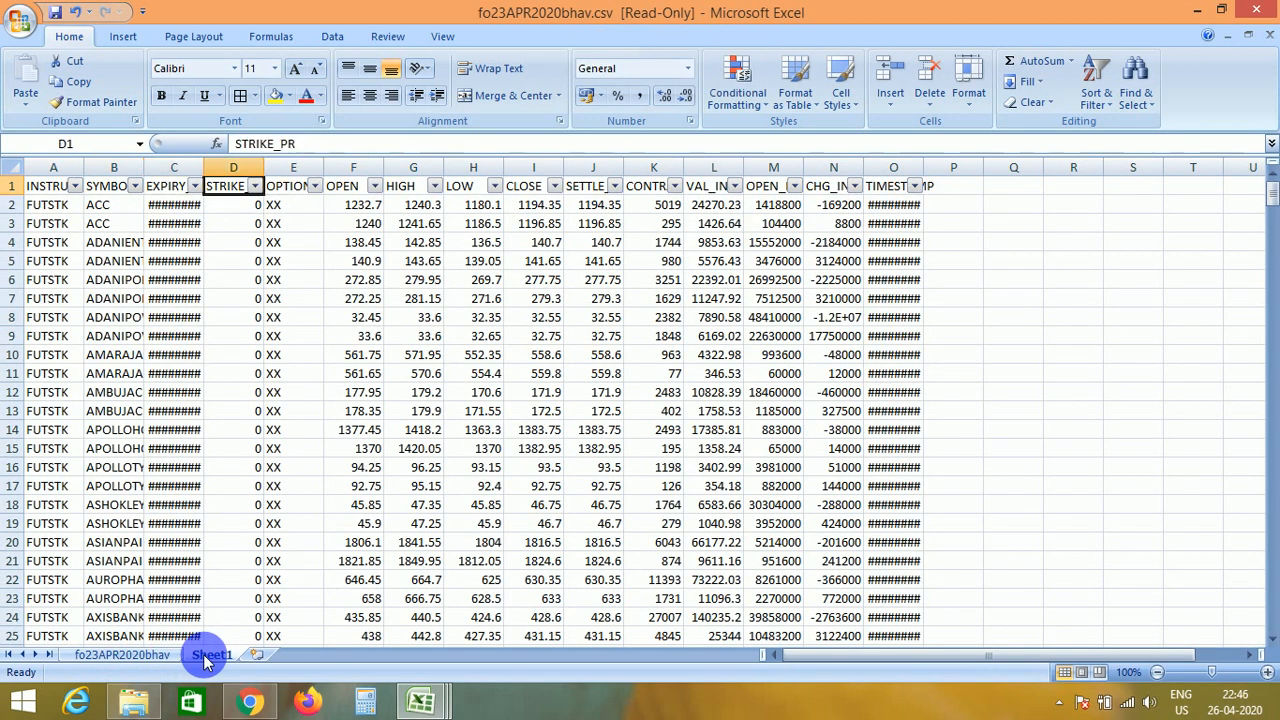
pyautogui.hotkey('ctrl', 'space')
pyautogui.hotkey('shift', 'Right')
pyautogui.press('Right')
pyautogui.press('Right')
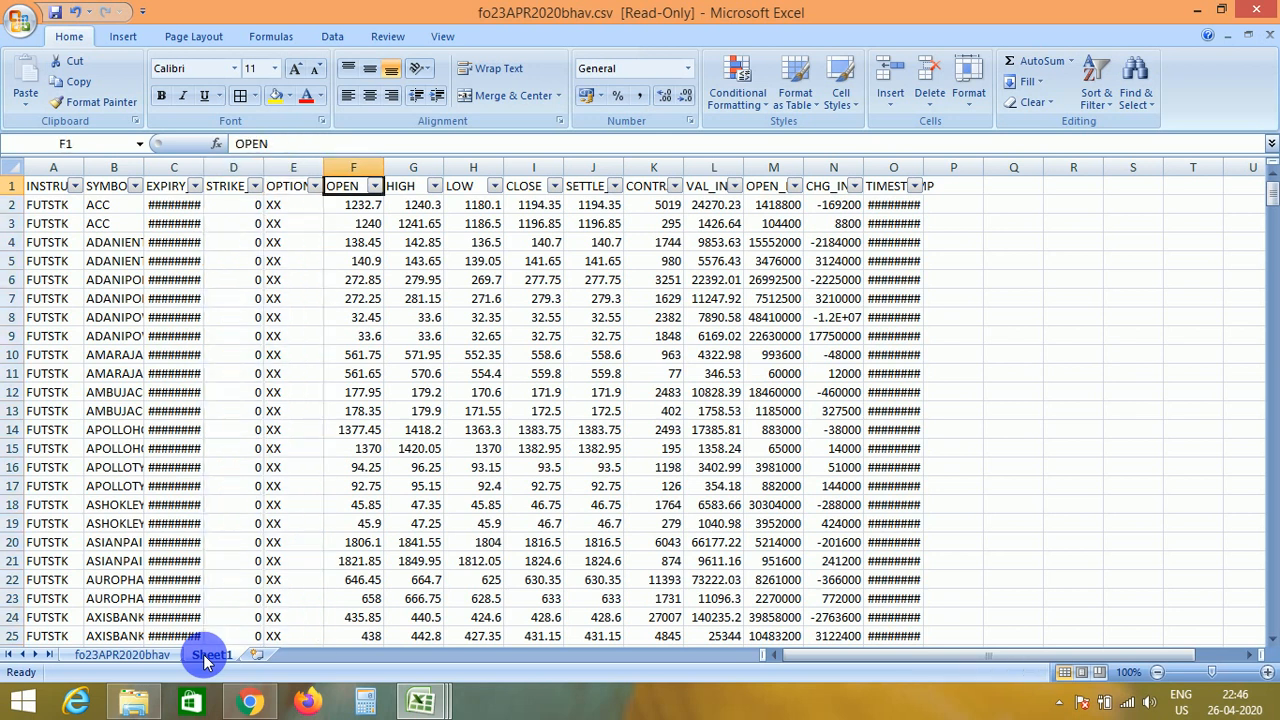
pyautogui.press('Right')
pyautogui.press('Left')
pyautogui.press('Left')
# Copy the 23 April CLOSE values from row 2 down and paste them into Sheet1 of Book3 starting at H2
pyautogui.press('Right')
pyautogui.press('Right')
pyautogui.press('Right')
pyautogui.press('Right')
pyautogui.press('Down')
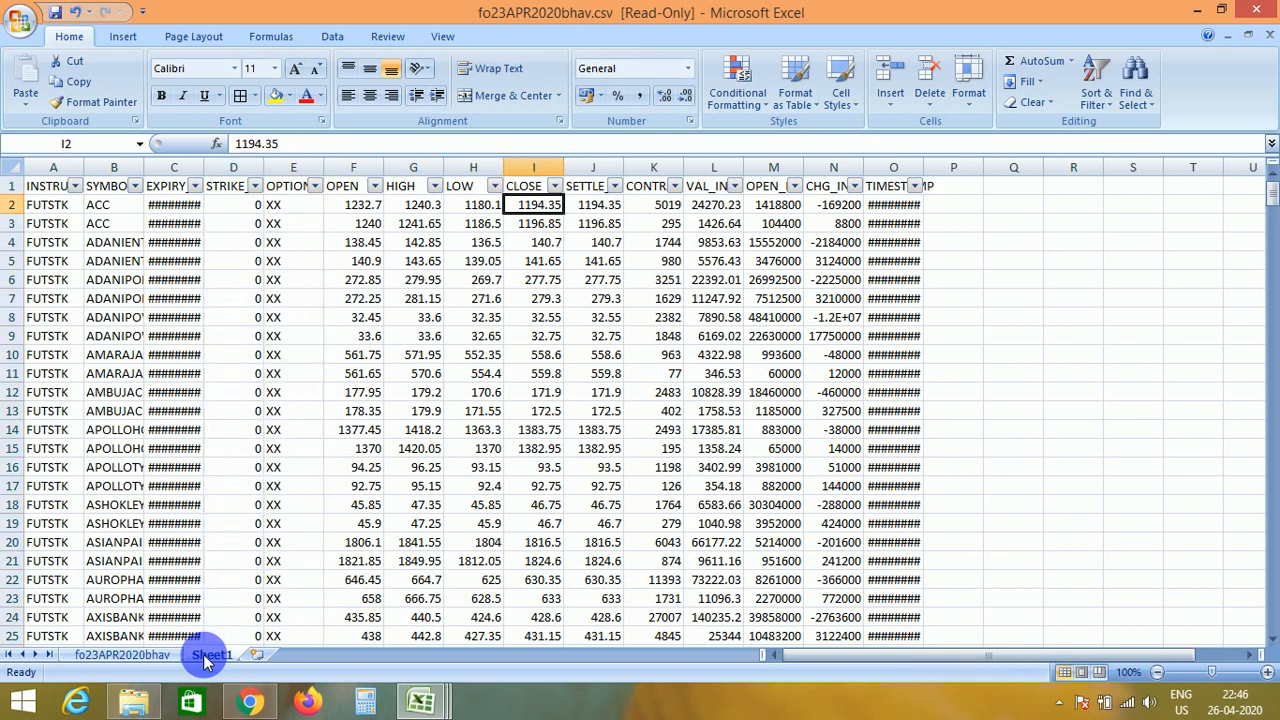
pyautogui.hotkey('ctrl', 'shift', 'Down')
pyautogui.hotkey('ctrl', 'c')
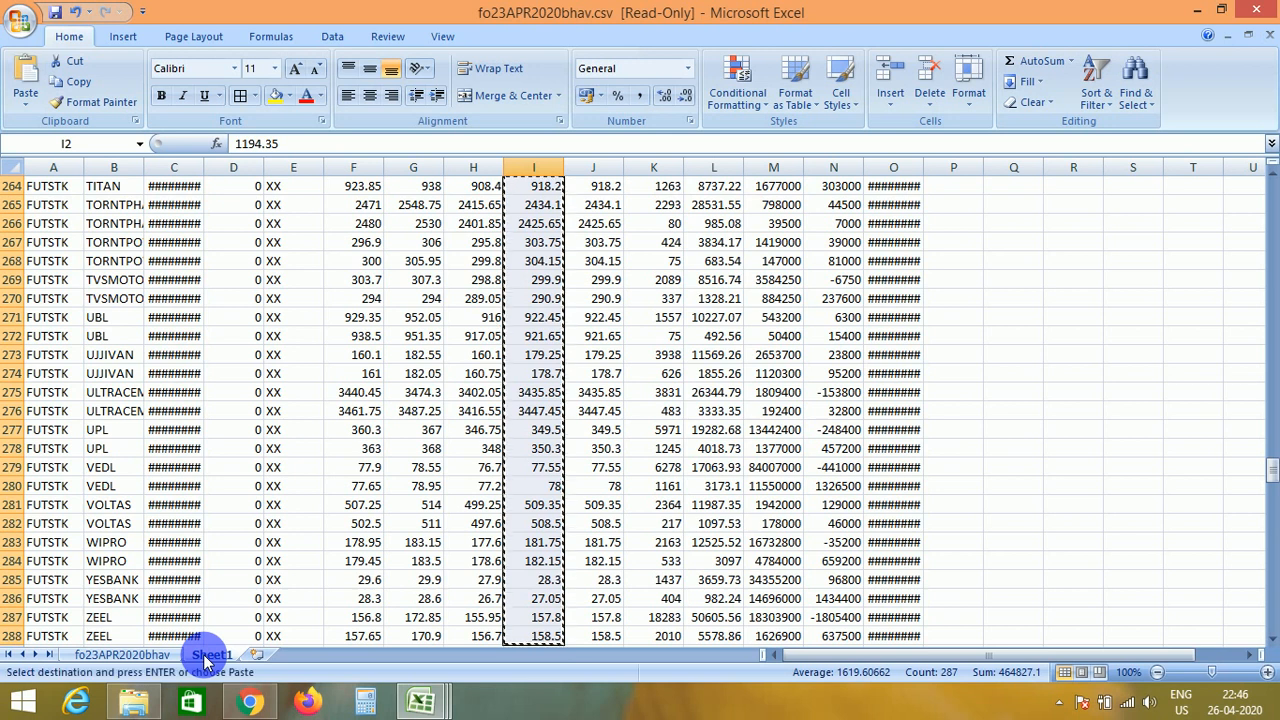
pyautogui.hotkey('alt', 'Tab')
pyautogui.hotkey('alt', 'Tab')
pyautogui.hotkey('alt', 'Tab')
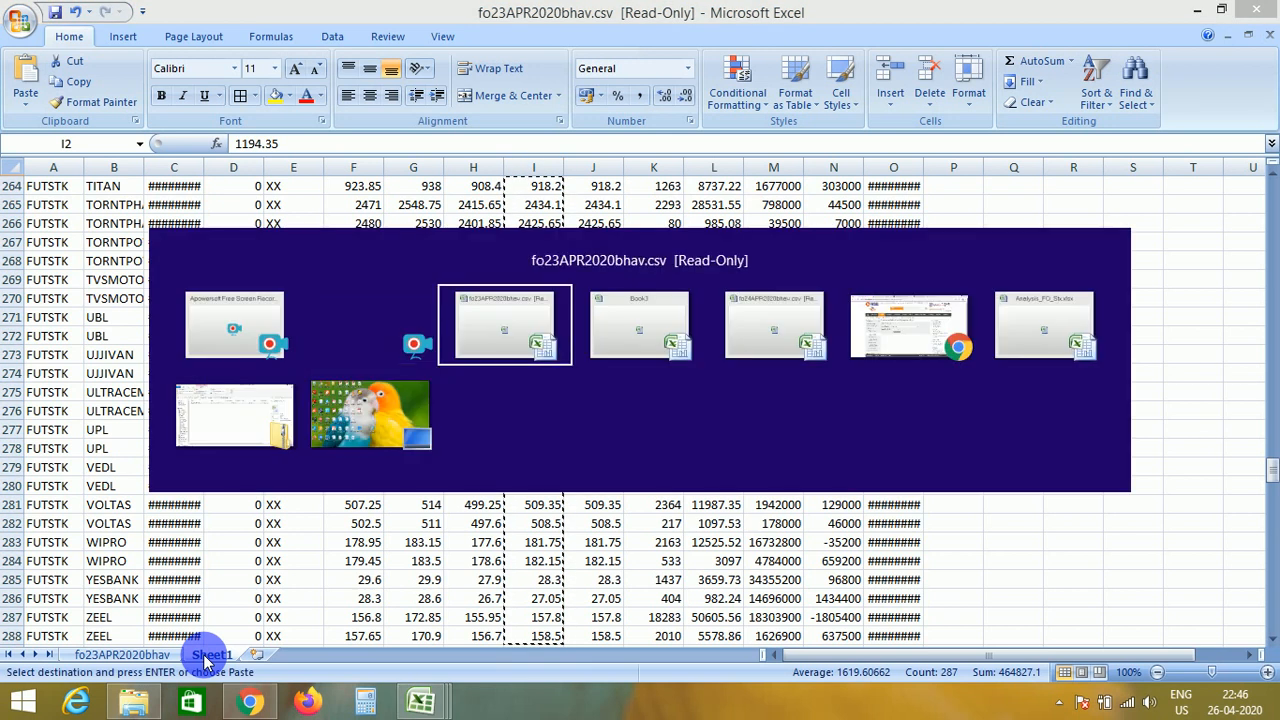
pyautogui.press('Right')
pyautogui.press('Down')
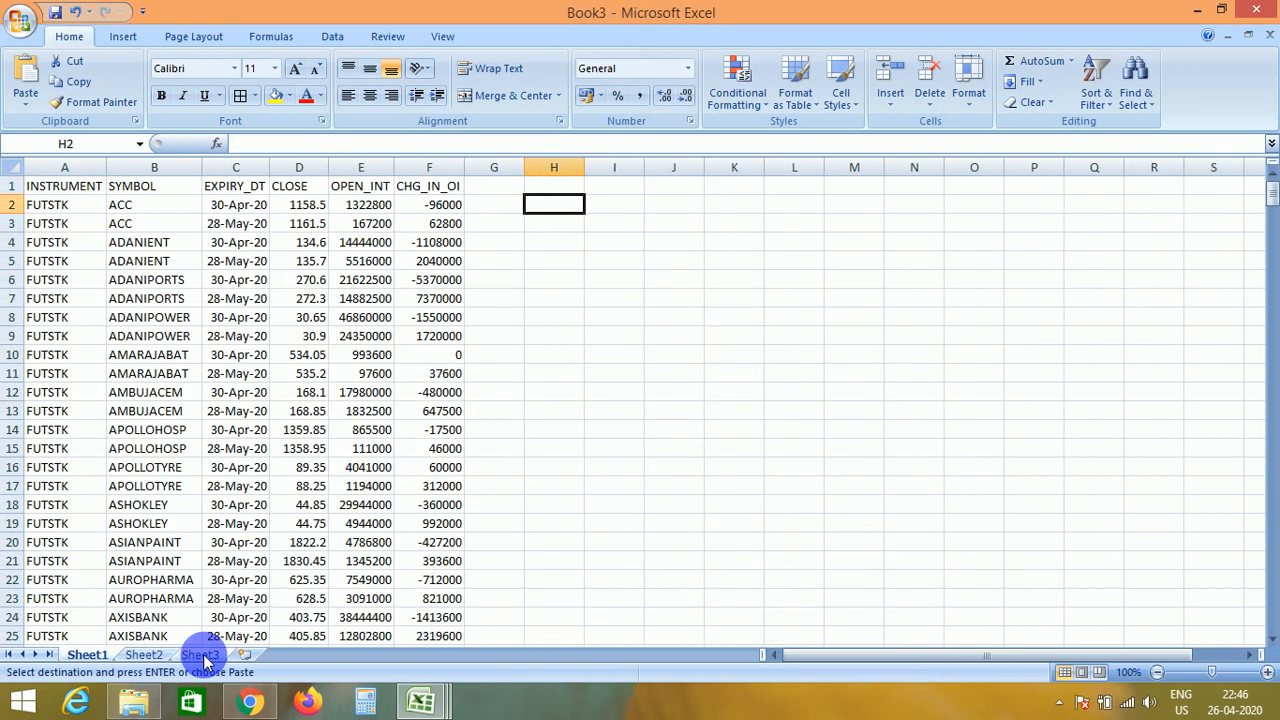
pyautogui.hotkey('ctrl', 'v')
# Copy the 23 April OPEN_INT values from row 2 down and paste them into Book3 starting at I2
pyautogui.hotkey('alt', 'Tab')
pyautogui.hotkey('alt', 'Tab')
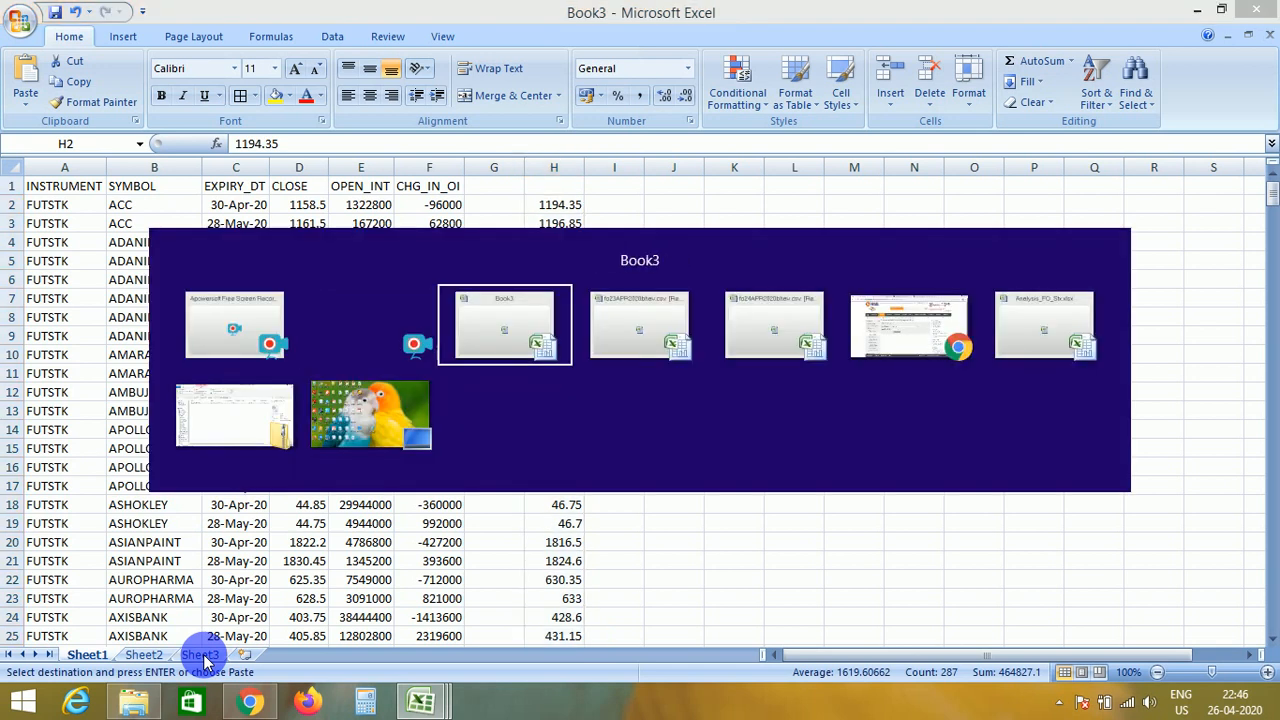
pyautogui.press('Right')
pyautogui.press('Right')
pyautogui.press('Right')
pyautogui.press('Right')
pyautogui.press('Right')
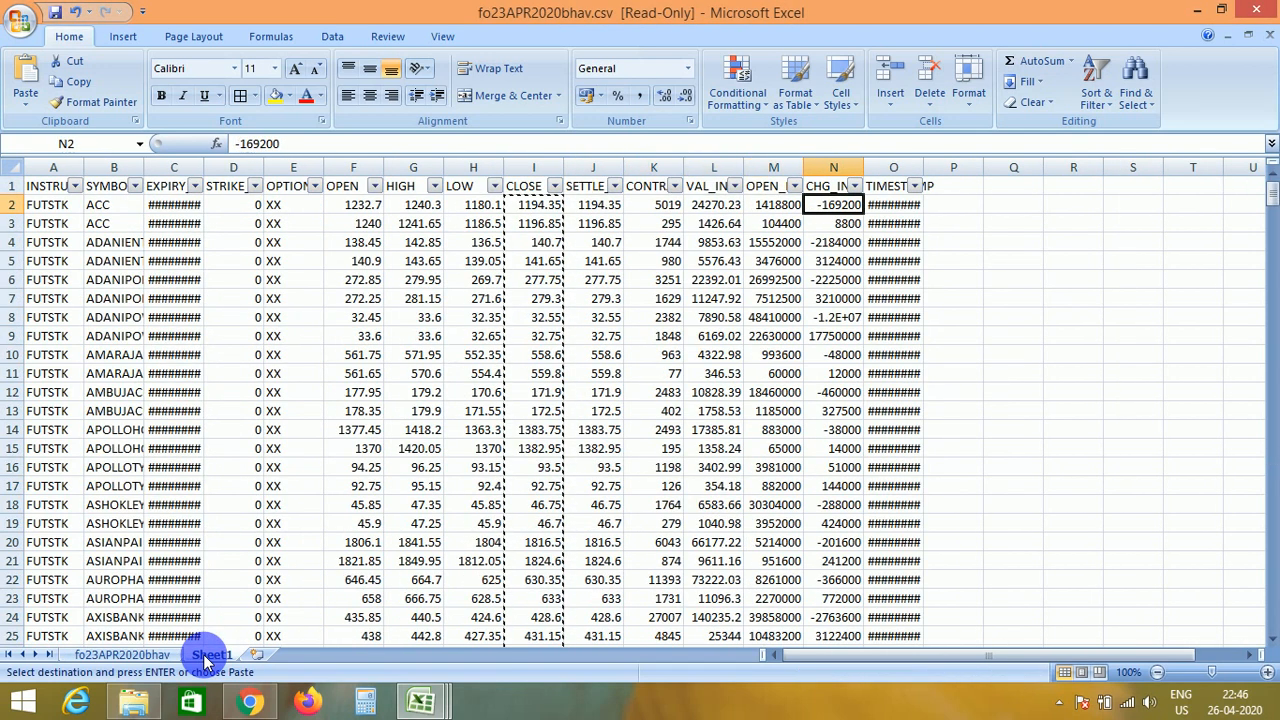
pyautogui.press('Left')
pyautogui.hotkey('ctrl', 'shift', 'Down')
pyautogui.hotkey('ctrl', 'c')
pyautogui.hotkey('alt', 'Tab')
pyautogui.hotkey('alt', 'Tab')
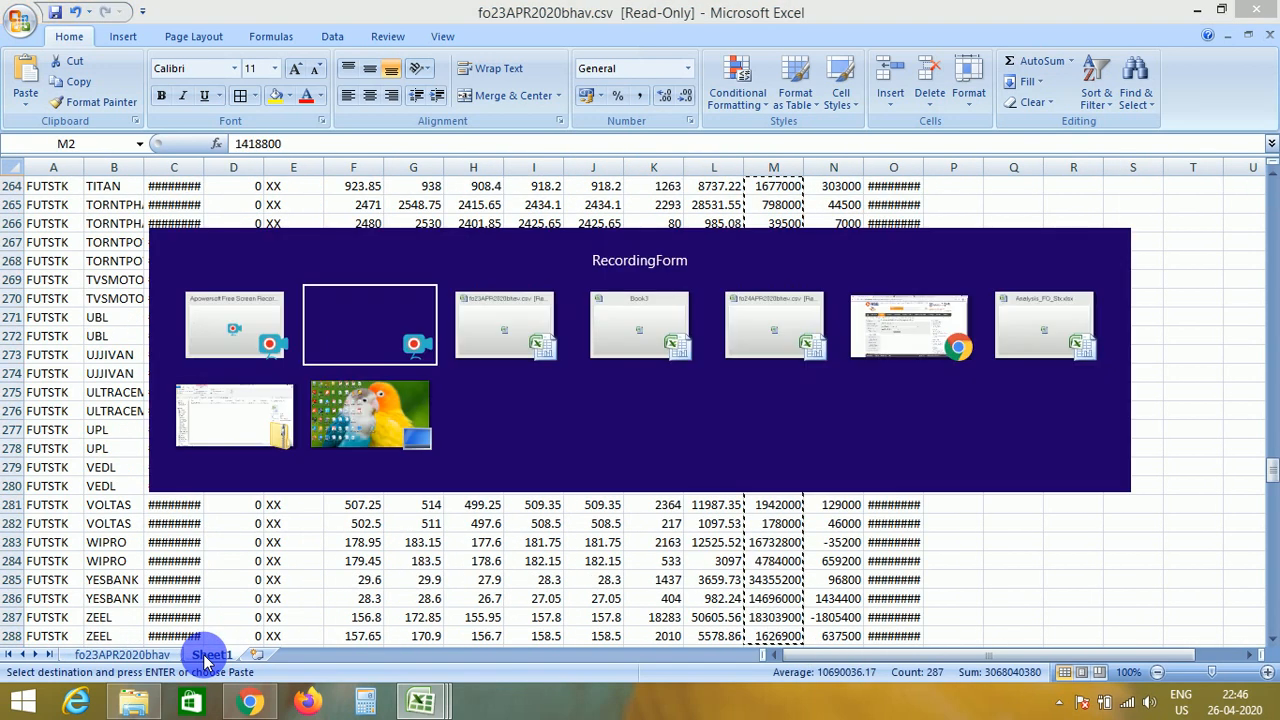
pyautogui.hotkey('alt', 'Tab')
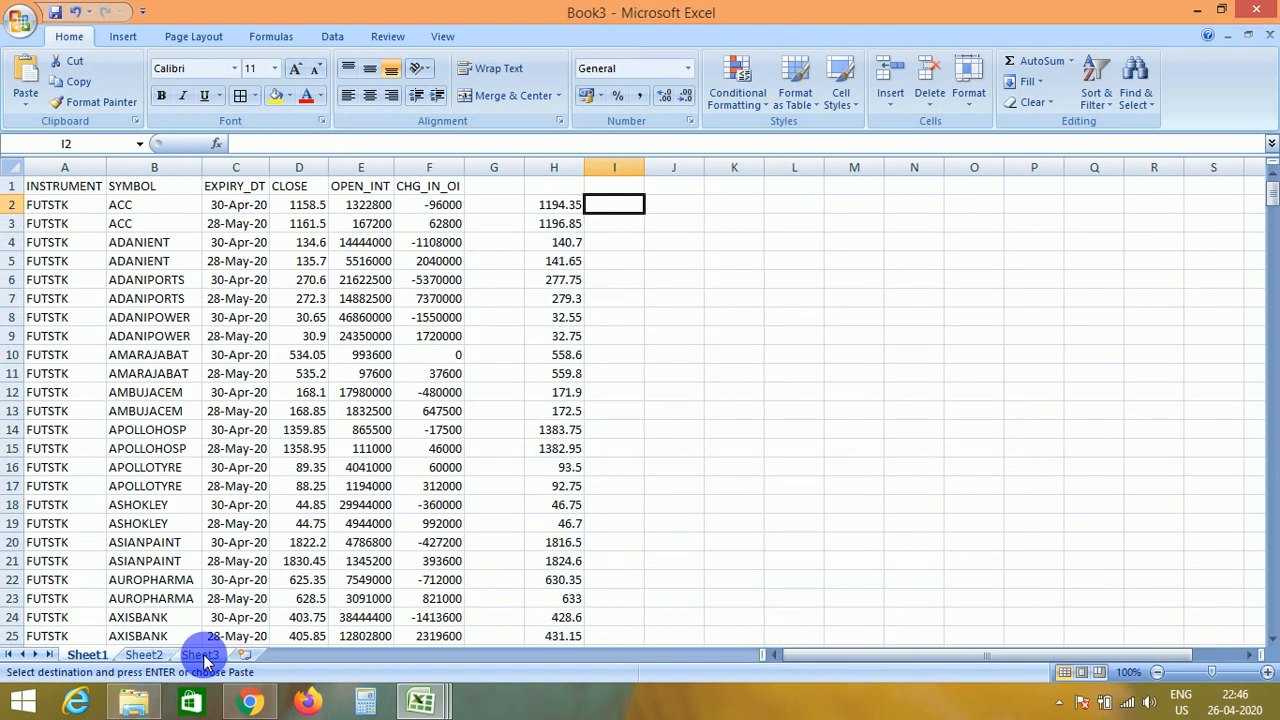
pyautogui.hotkey('ctrl', 'v')
# Copy the 23 April SYMBOL values from row 2 down and paste them into Book3 starting at G2
pyautogui.hotkey('alt', 'Tab')
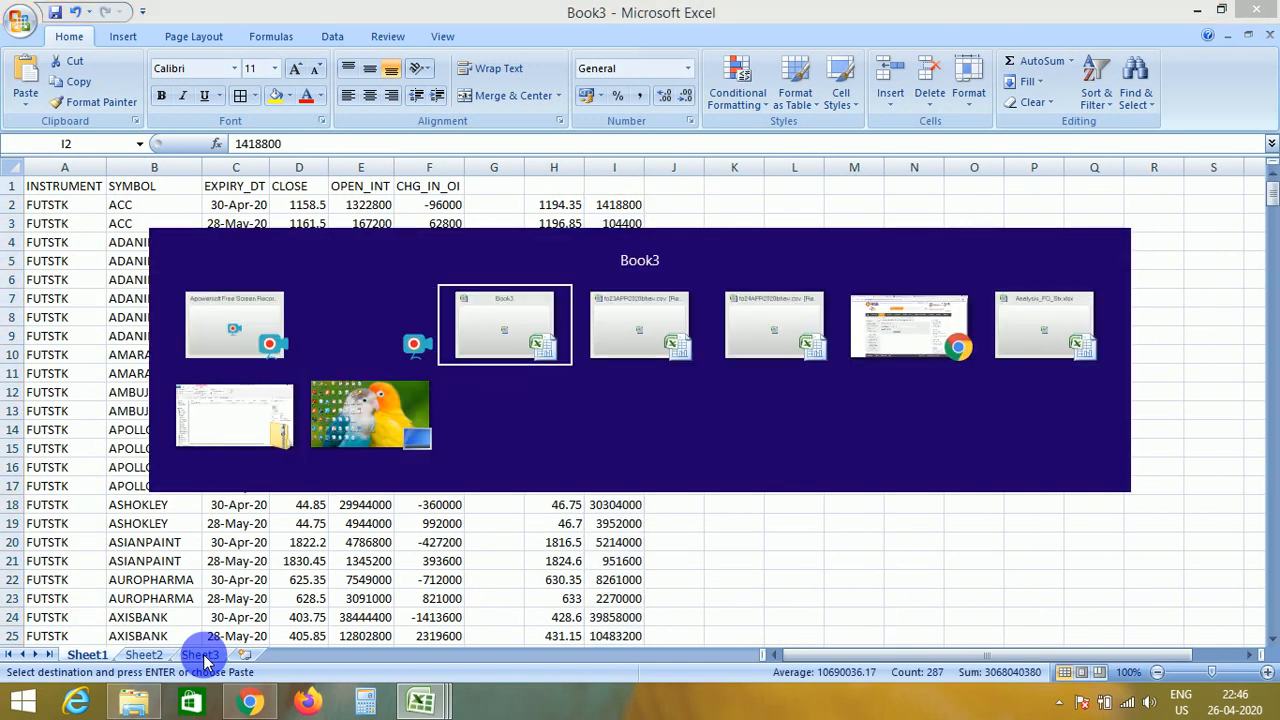
pyautogui.hotkey('alt', 'Tab')
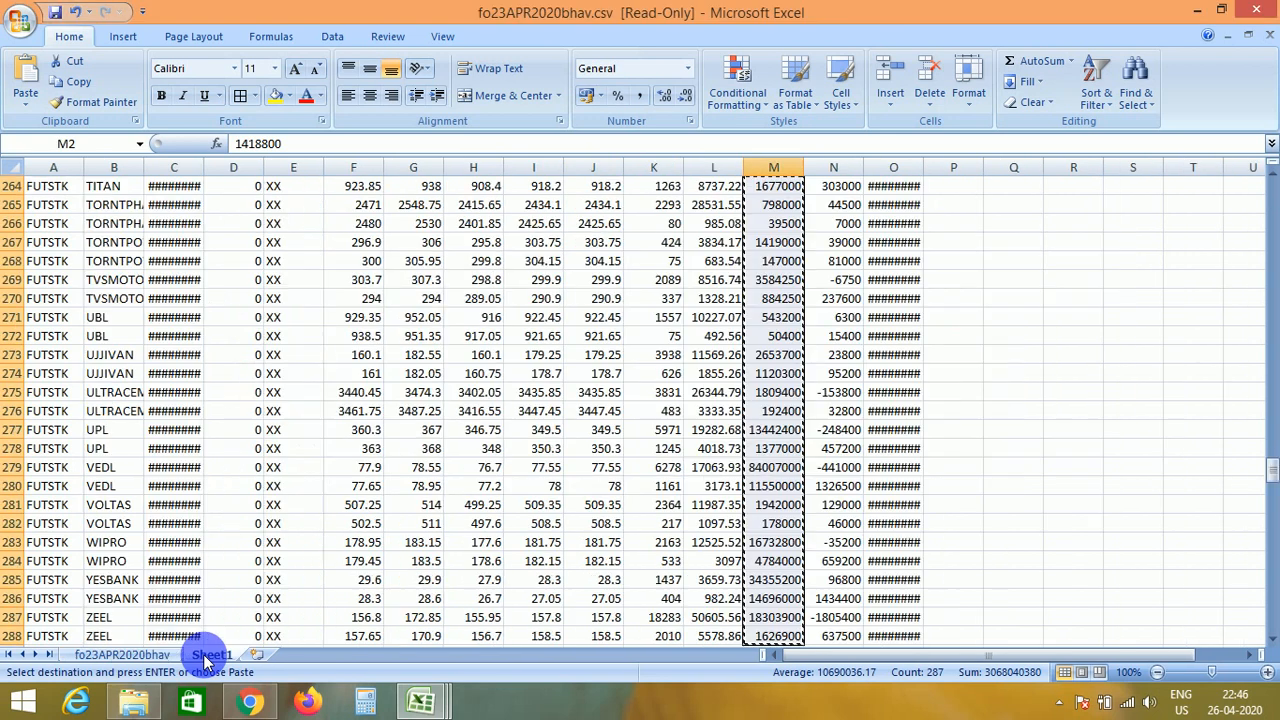
pyautogui.hotkey('ctrl', 'Left')
pyautogui.press('Right')
pyautogui.hotkey('ctrl', 'shift', 'Down')
pyautogui.hotkey('ctrl', 'c')
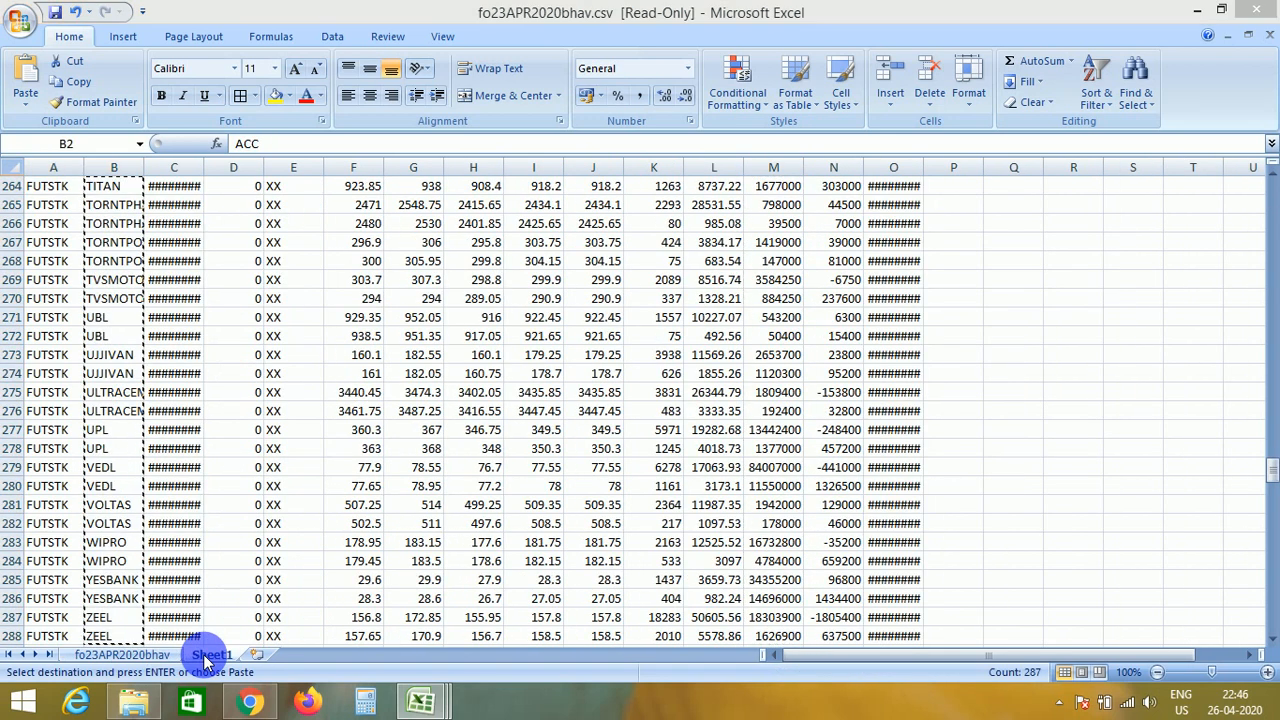
pyautogui.hotkey('alt', 'Tab')
pyautogui.hotkey('alt', 'Tab')
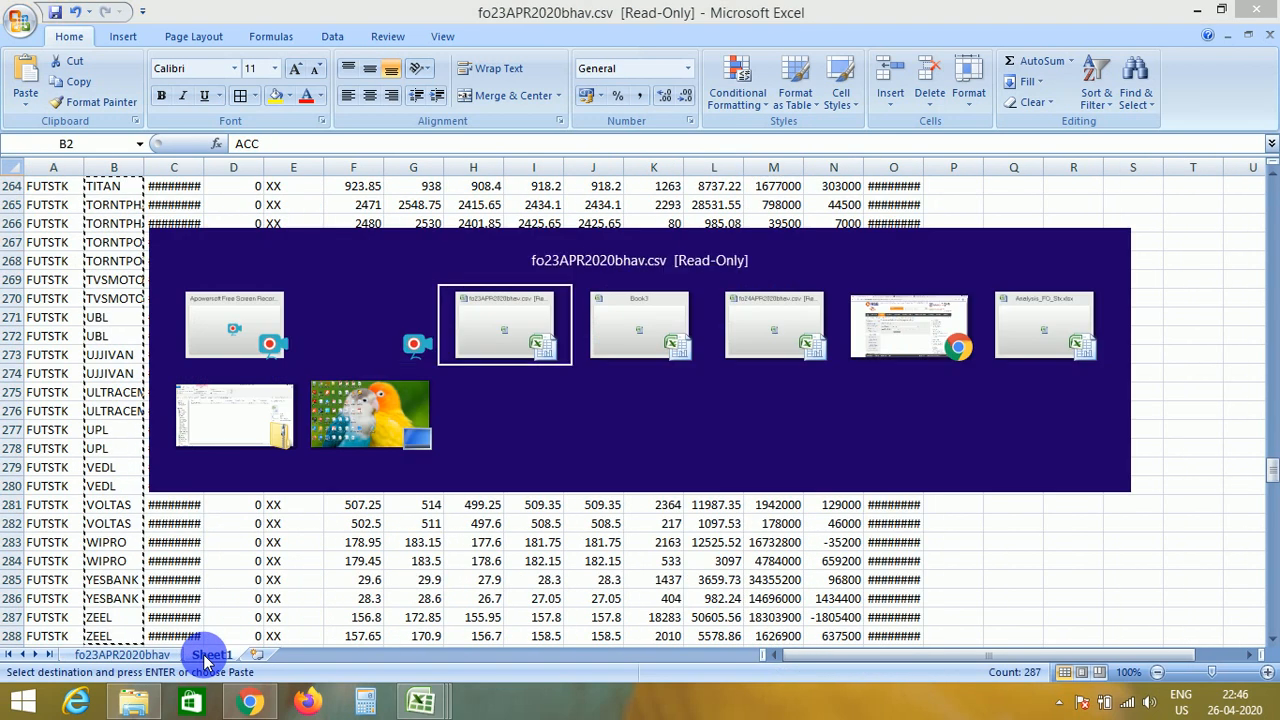
pyautogui.press('Down')
pyautogui.press('Left')
pyautogui.press('Left')
pyautogui.hotkey('ctrl', 'v')
# Insert blank cells in column H from H2 down, shifting the pasted close and open interest values right
pyautogui.press('Right')
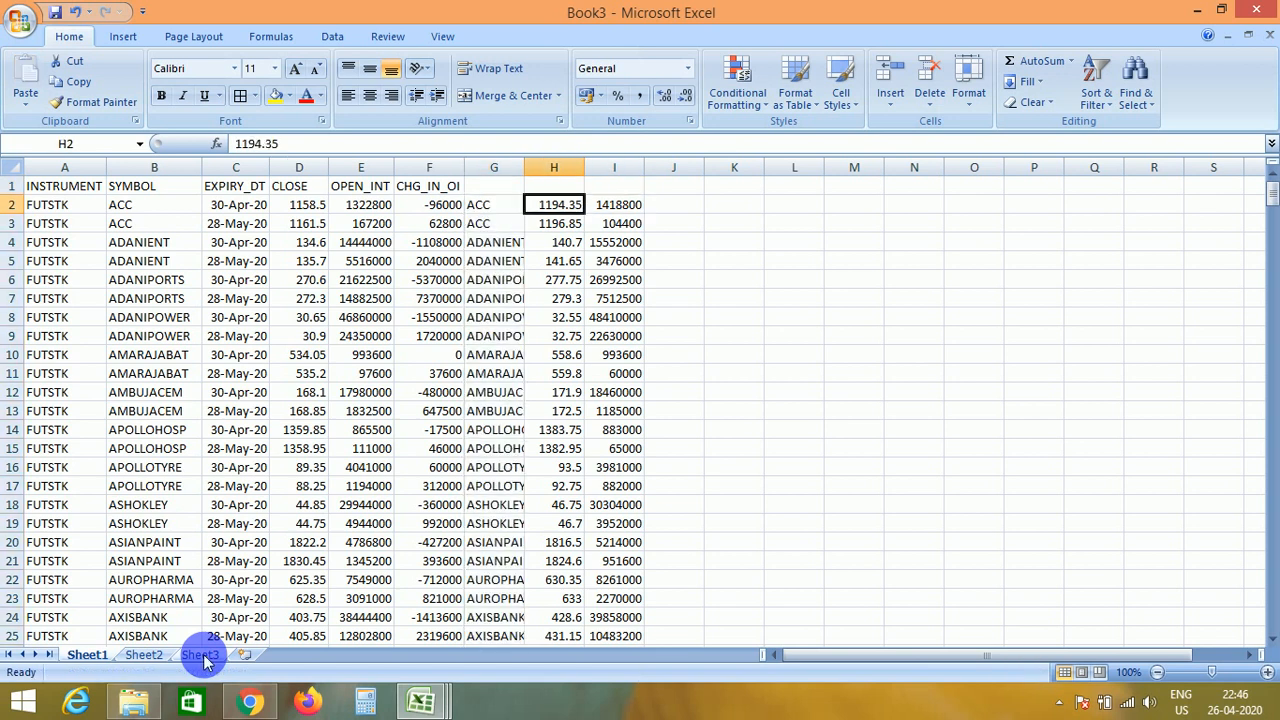
pyautogui.hotkey('ctrl', 'shift', 'Down')
pyautogui.hotkey('ctrl', 'shift', '+')
pyautogui.press('Return')
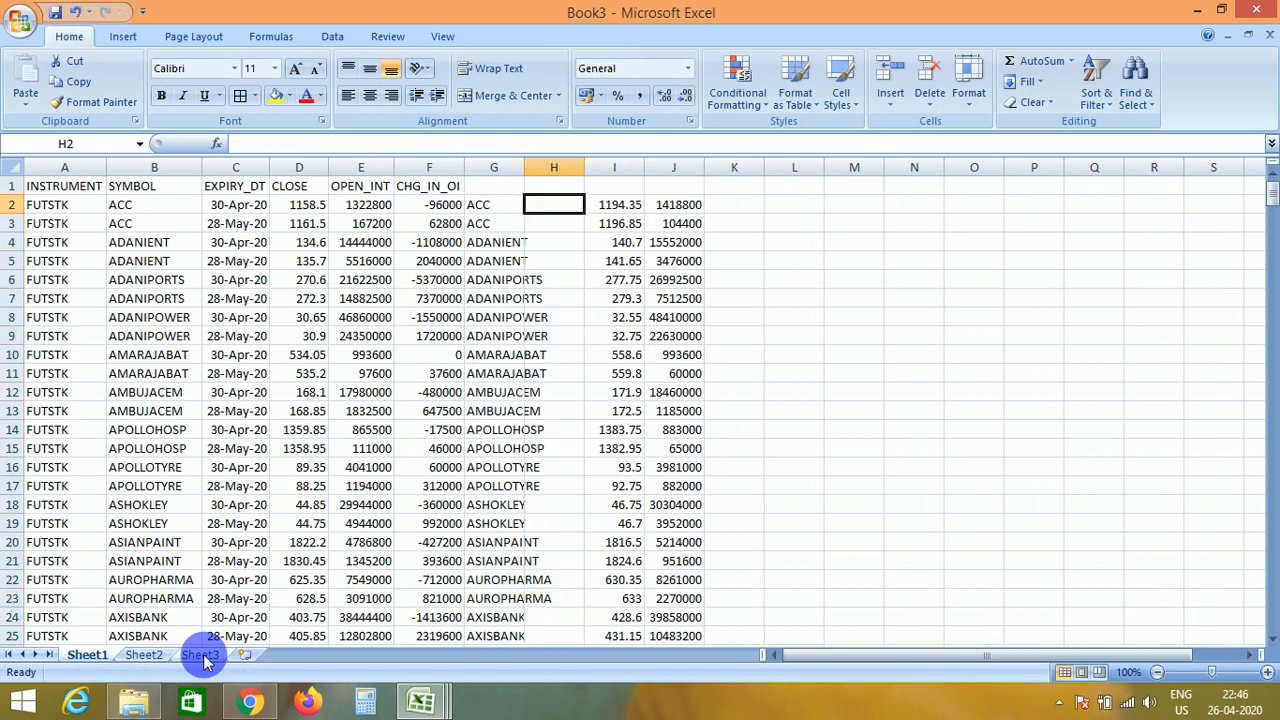
# Enter the formula =G2=B2 in H2 to compare the two symbol columns, and copy that cell
pyautogui.write('=')
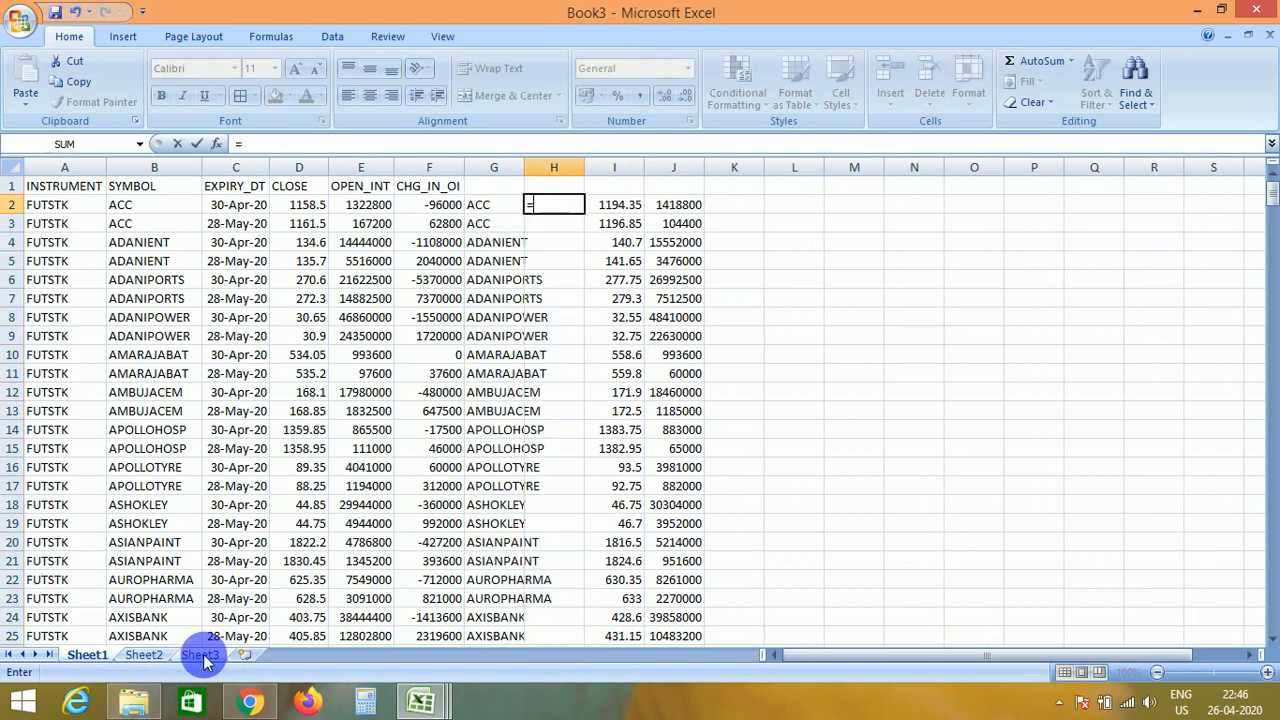
pyautogui.press('Left')
pyautogui.write('=')
pyautogui.press('Left')
pyautogui.press('Left')
pyautogui.press('Left')
pyautogui.press('Left')
pyautogui.press('Left')
pyautogui.press('Left')
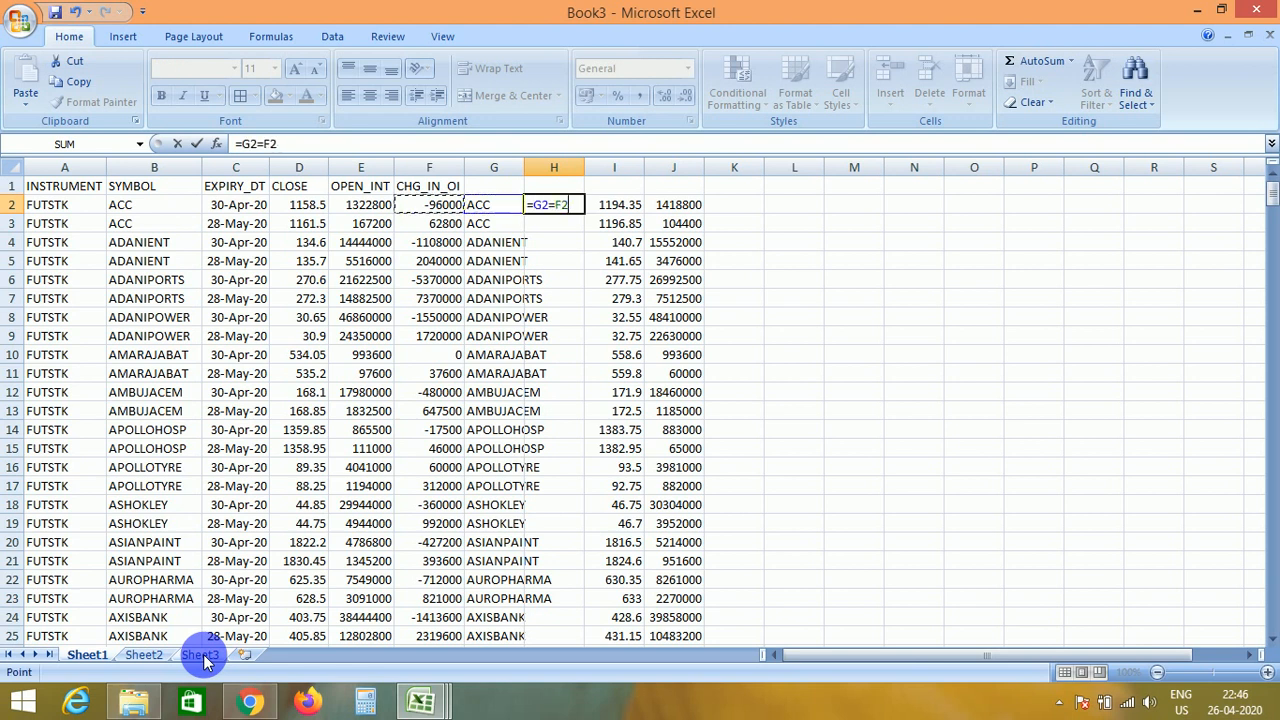
pyautogui.hotkey('ctrl', 'Return')
pyautogui.hotkey('ctrl', 'c')
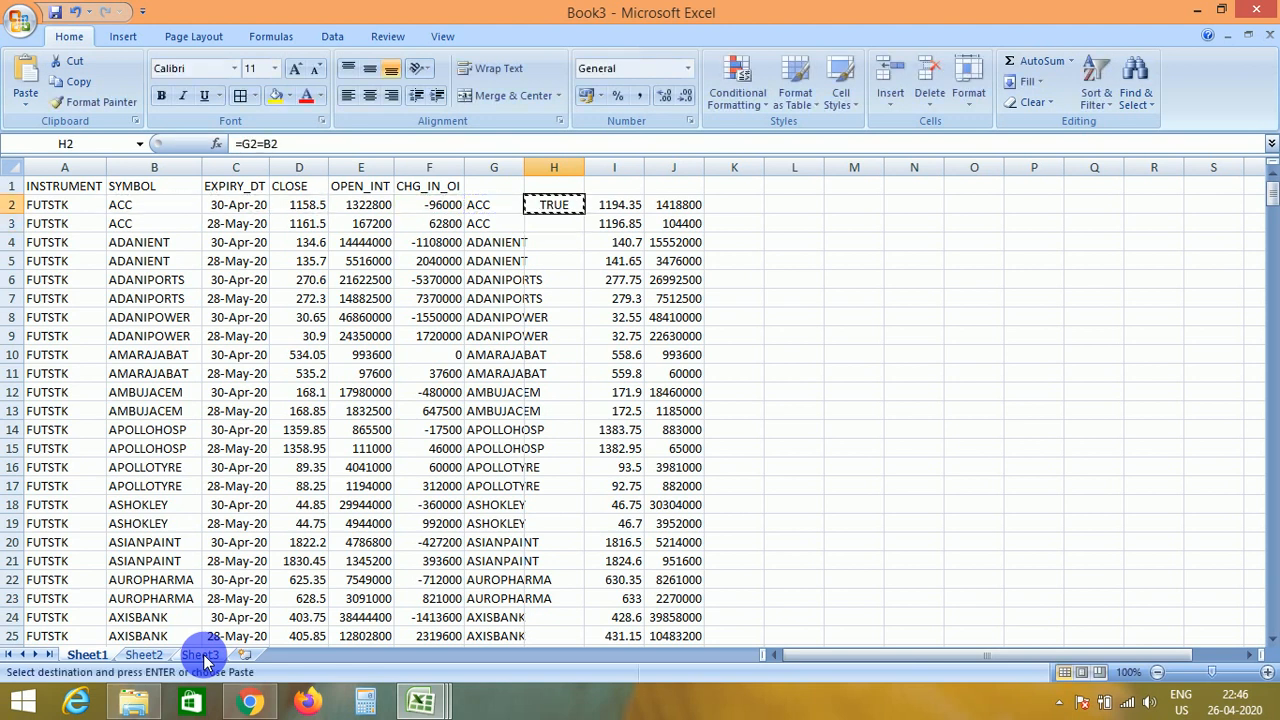
# Paste the copied comparison formula down column H to the last data row
pyautogui.press('Left')
pyautogui.hotkey('ctrl', 'Down')
pyautogui.press('Right')
pyautogui.hotkey('ctrl', 'shift', 'Up')
pyautogui.hotkey('ctrl', 'v')
pyautogui.hotkey('ctrl', 'Up')
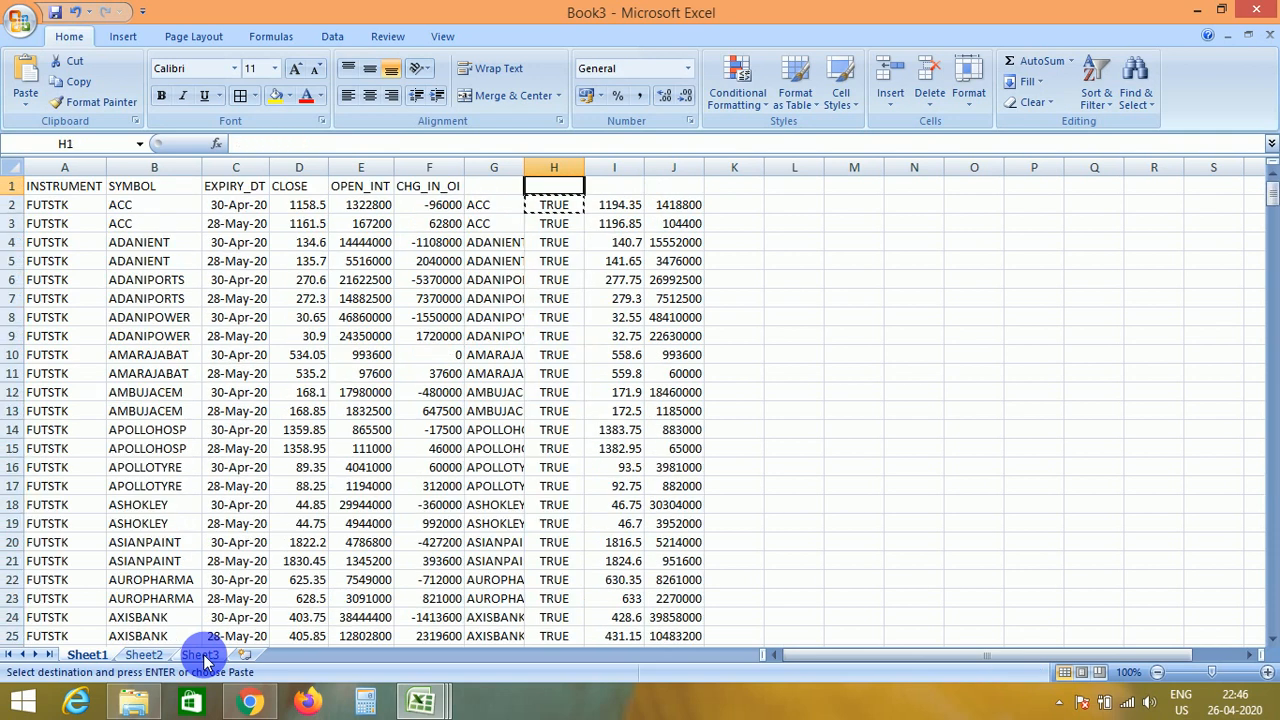
pyautogui.press('Escape')
# Turn on AutoFilter for the header row of the data
pyautogui.press('Up')
pyautogui.press('alt')
pyautogui.press('d')
pyautogui.press('f')
pyautogui.press('f')
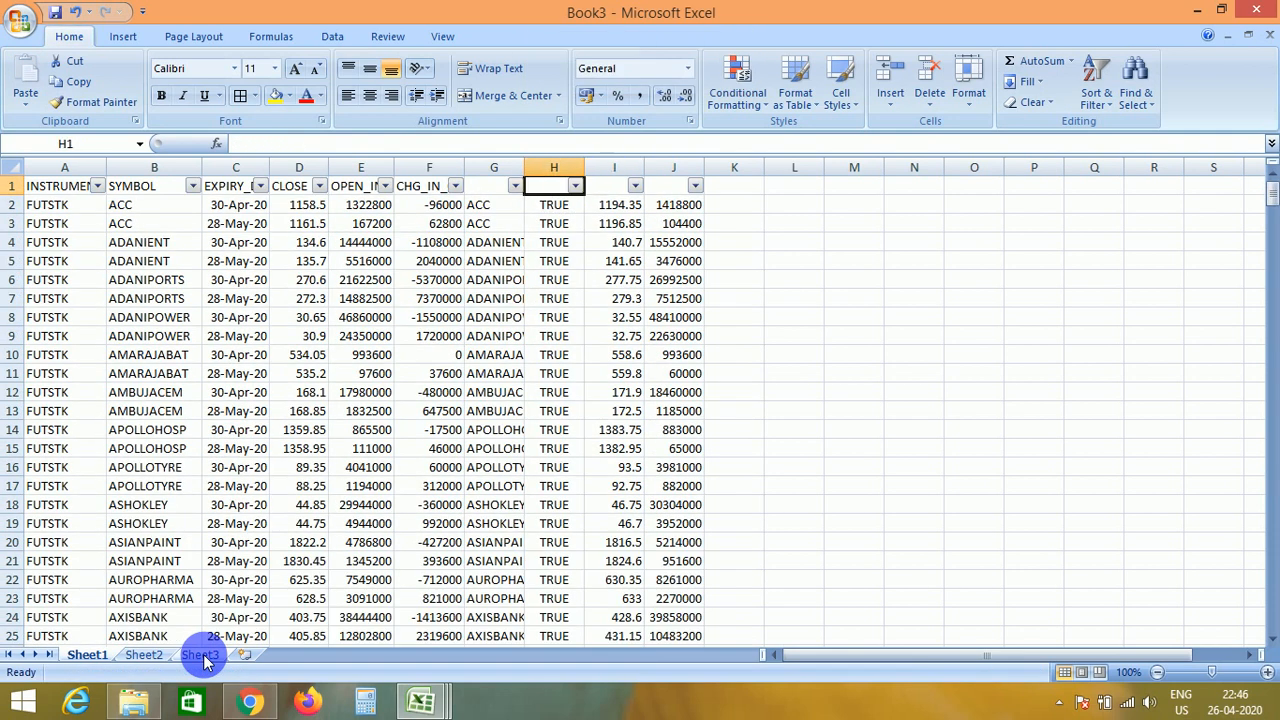
# Check column H's filter list for any symbol comparison results other than TRUE
pyautogui.hotkey('alt', 'Down')
pyautogui.press('Down')
pyautogui.press('Down')
pyautogui.press('Down')
pyautogui.press('Down')
pyautogui.press('Down')
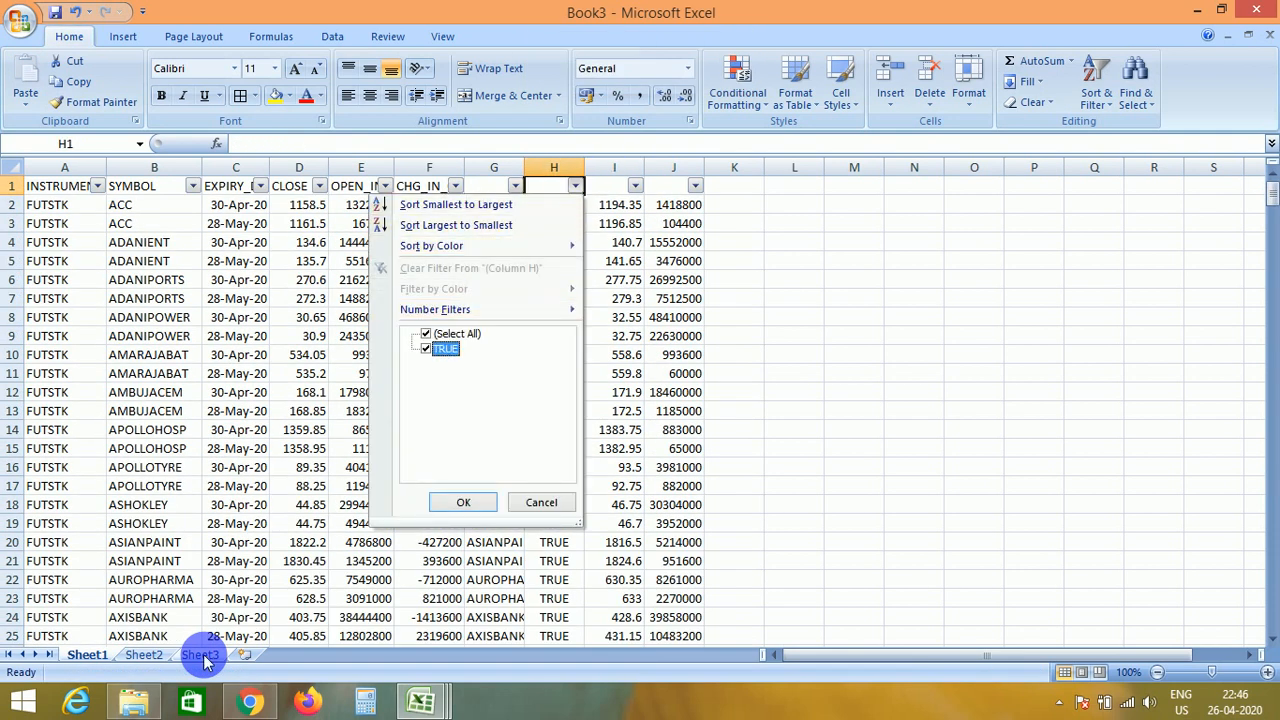
pyautogui.press('Escape')
# Delete the duplicate symbol column G and the comparison column H
pyautogui.press('Down')
pyautogui.hotkey('ctrl', 'shift', 'Down')
pyautogui.hotkey('shift', 'Left')
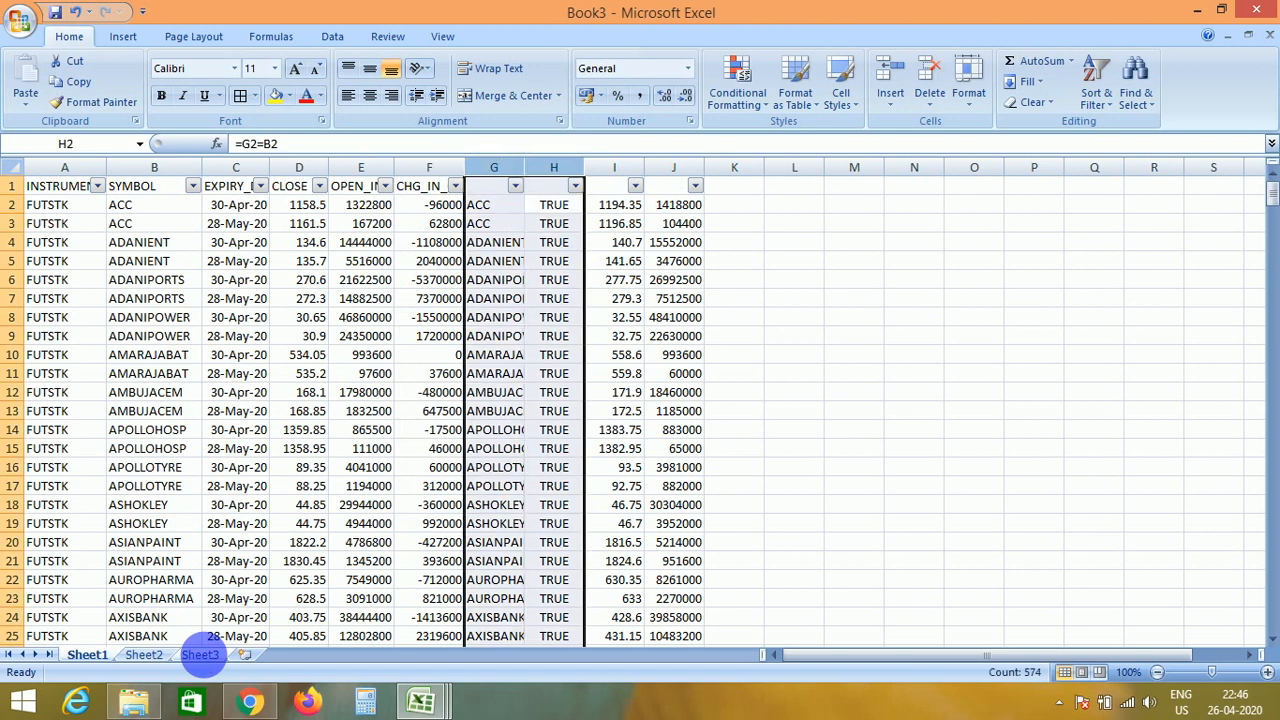
pyautogui.hotkey('ctrl', '-')
pyautogui.press('Right')
# Insert a blank column E before OPEN_INT and enter the header Previous in E1
pyautogui.press('Left')
pyautogui.press('Left')
pyautogui.press('Left')
pyautogui.press('Left')
pyautogui.press('Left')
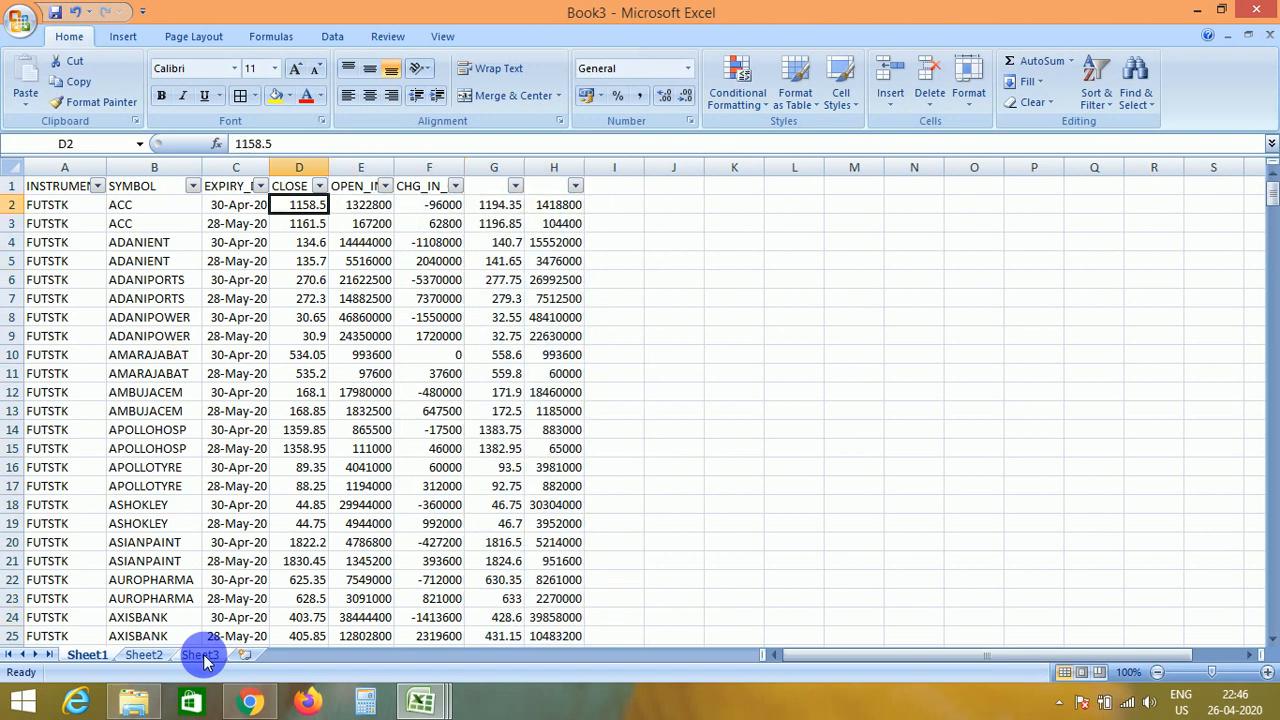
pyautogui.press('Right')
pyautogui.press('Right')
pyautogui.press('Left')
pyautogui.hotkey('ctrl', 'space')
pyautogui.hotkey('ctrl', 'shift', '+')
pyautogui.press('Up')
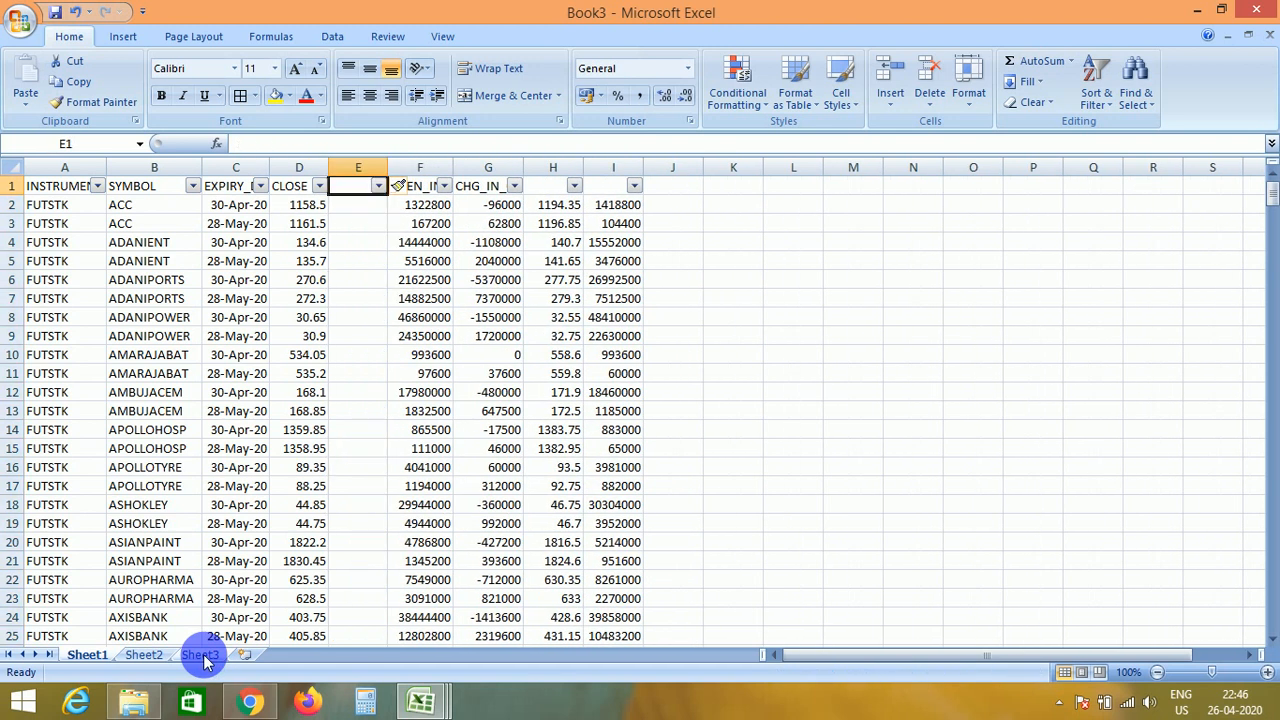
pyautogui.write('Previou')
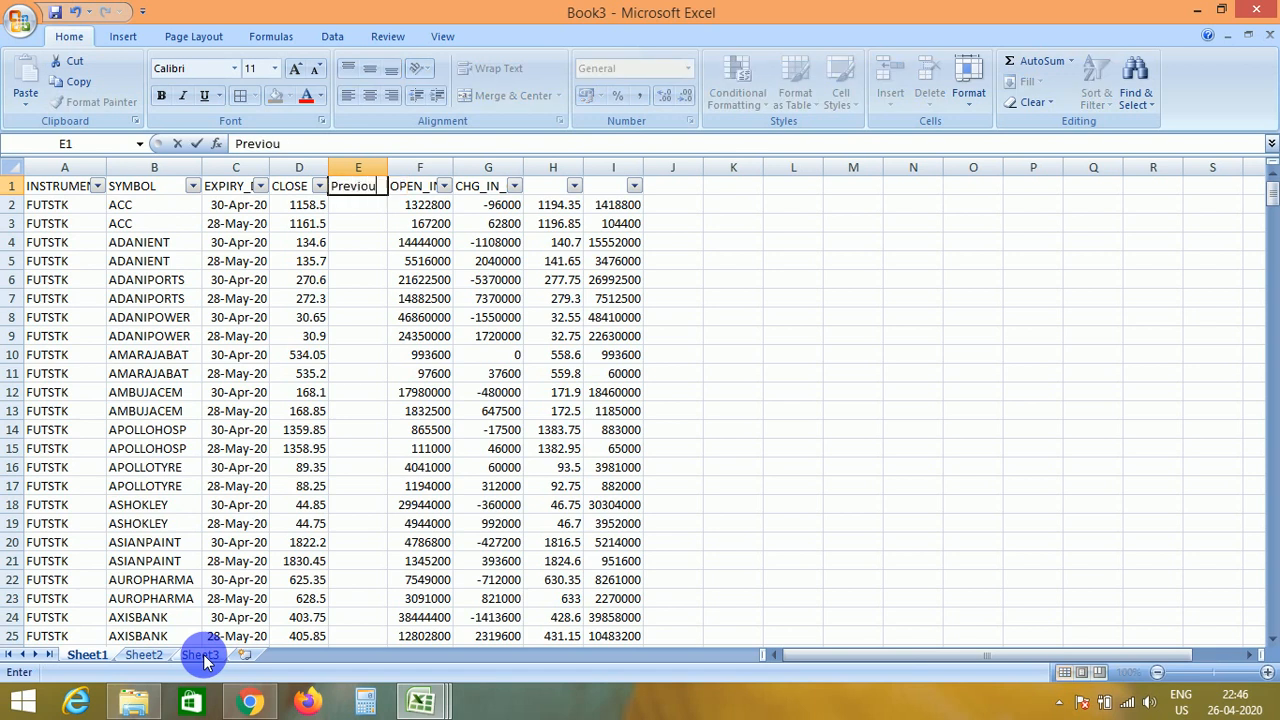
pyautogui.write('s')
pyautogui.press('Return')
# Copy the 23 April close values from H2 down and paste them into the Previous column starting at E2
pyautogui.press('Up')
pyautogui.press('Right')
pyautogui.press('Right')
pyautogui.press('Right')
pyautogui.press('Down')
pyautogui.hotkey('ctrl', 'shift', 'Down')
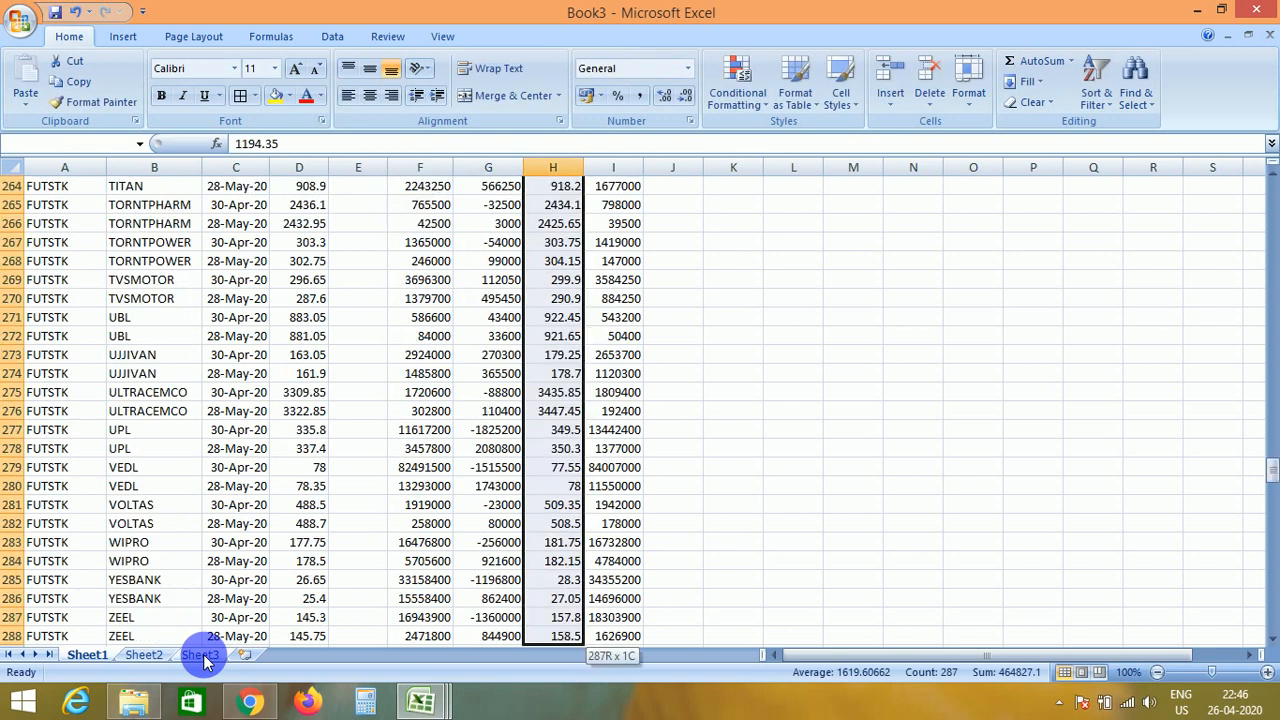
pyautogui.hotkey('ctrl', 'c')
pyautogui.hotkey('ctrl', 'Up')
pyautogui.press('Down')
pyautogui.press('Left')
pyautogui.press('Left')
pyautogui.press('Left')
pyautogui.press('Return')
# Delete column H with the original copy of the 23 April close values
pyautogui.press('Right')
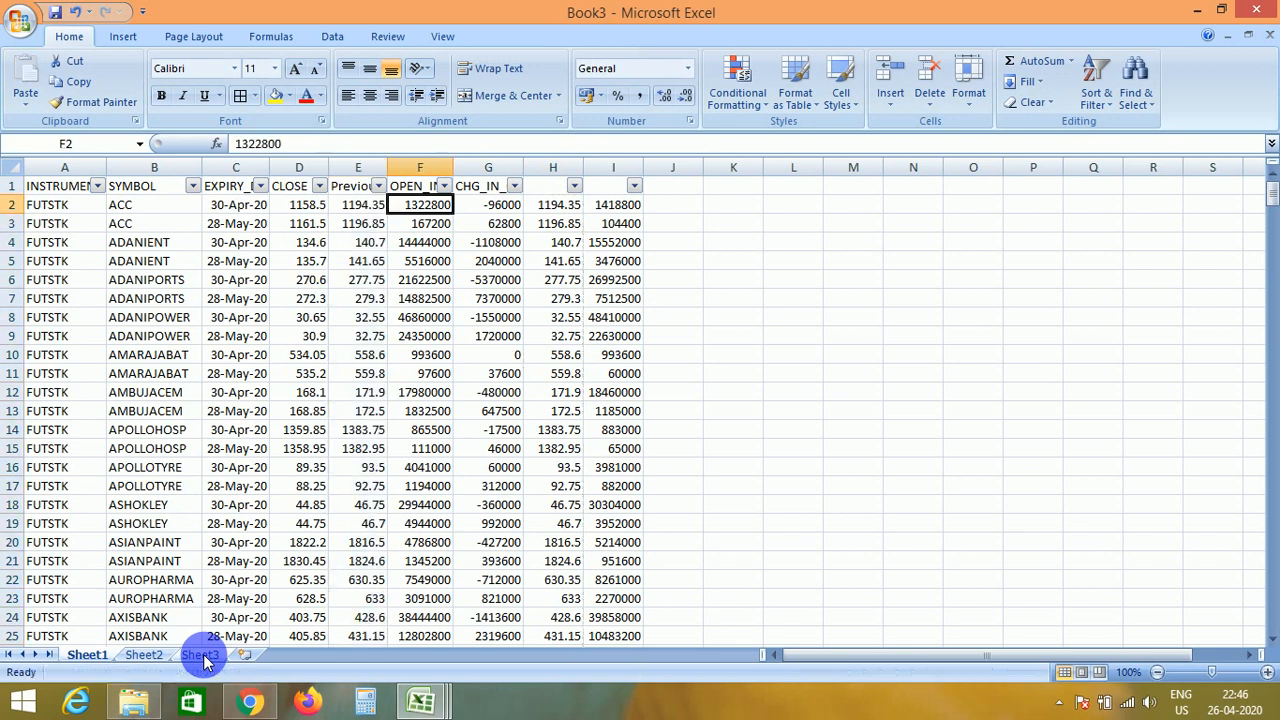
pyautogui.press('Right')
pyautogui.press('Right')
pyautogui.hotkey('ctrl', 'shift', 'Down')
pyautogui.hotkey('ctrl', '-')
pyautogui.press('Return')
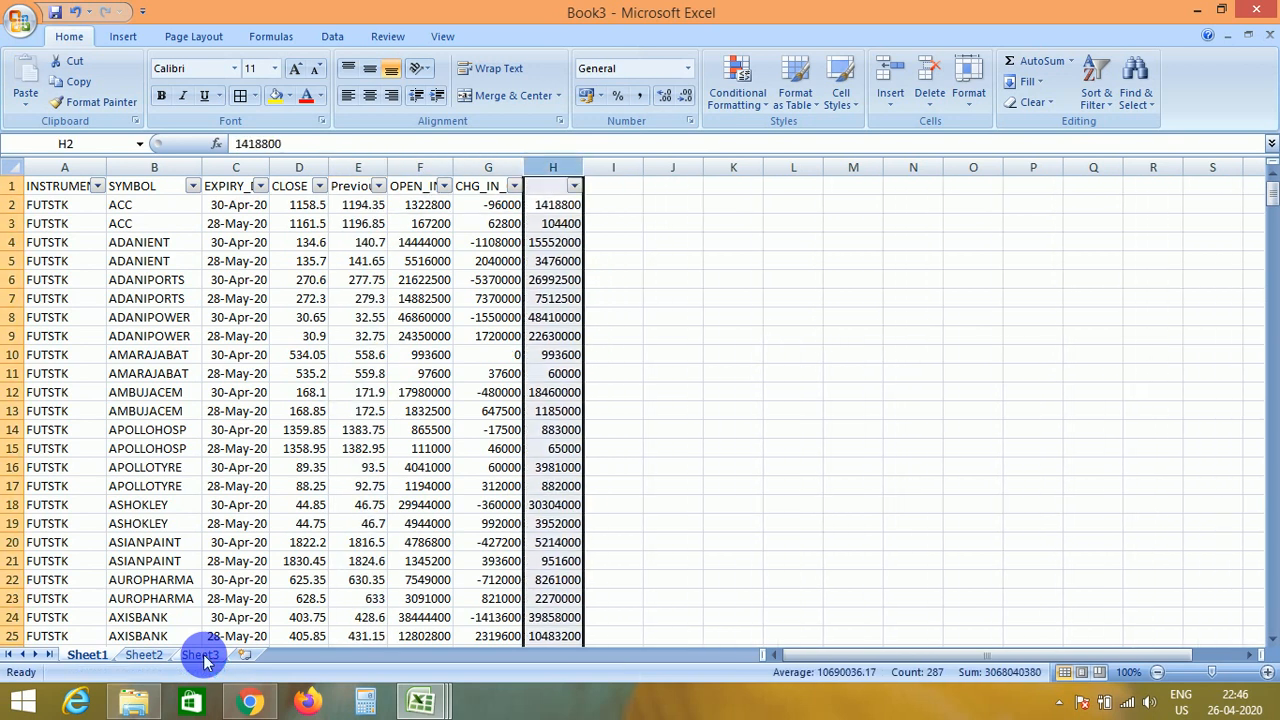
# Move the CHG_IN_OI column from G1 to I1 and delete the emptied column G
pyautogui.press('Up')
pyautogui.press('Left')
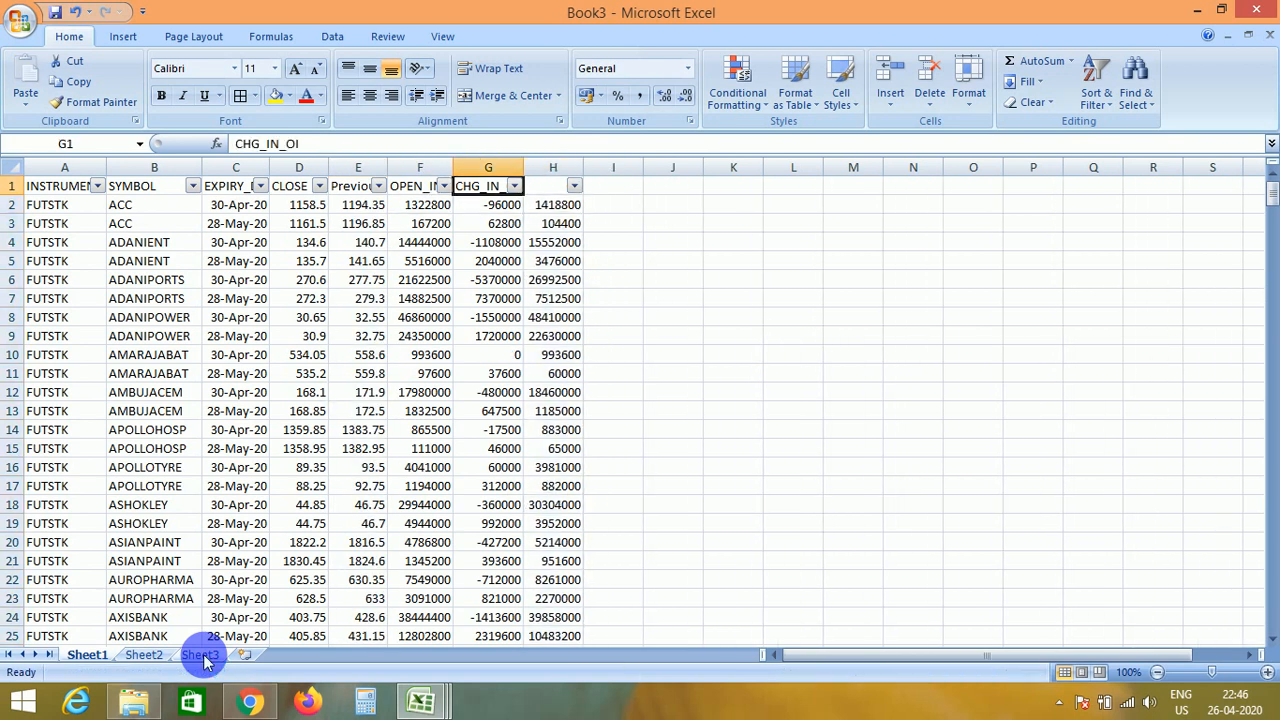
pyautogui.press('Down')
pyautogui.press('Up')
pyautogui.hotkey('ctrl', 'shift', 'Down')
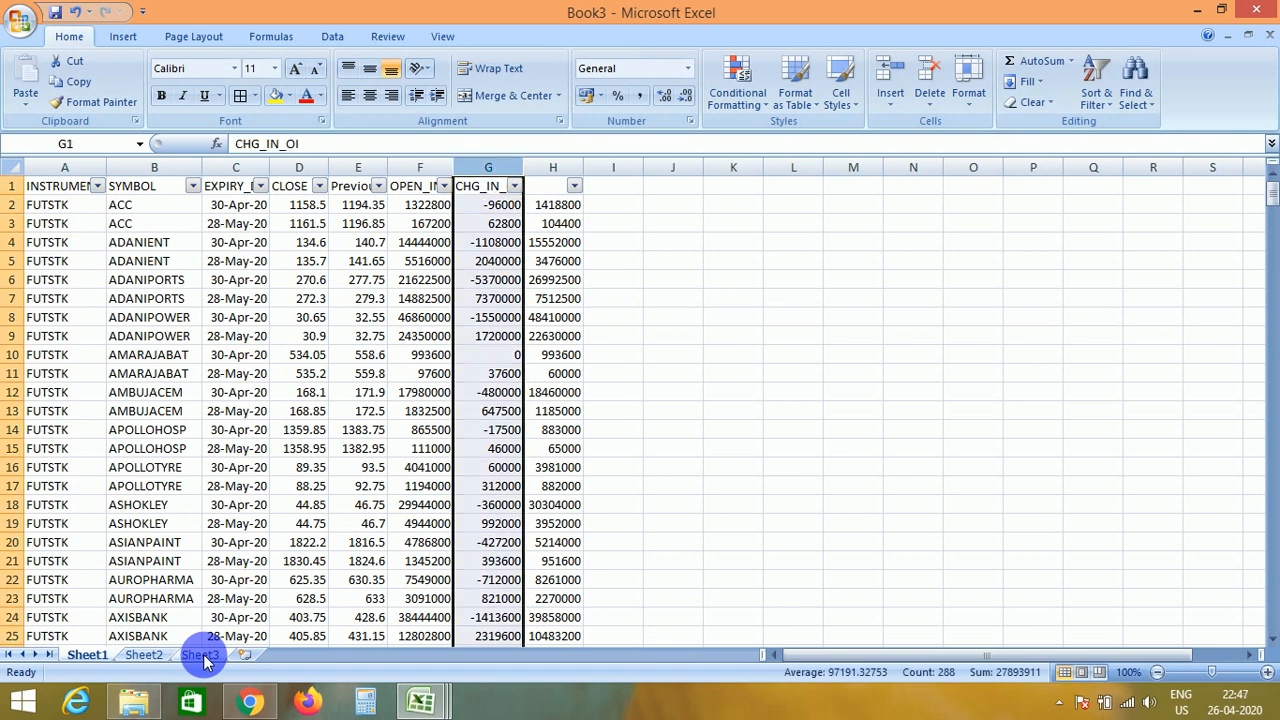
pyautogui.hotkey('ctrl', 'c')
pyautogui.press('Right')
pyautogui.press('Right')
pyautogui.press('Return')
pyautogui.hotkey('ctrl', 'space')
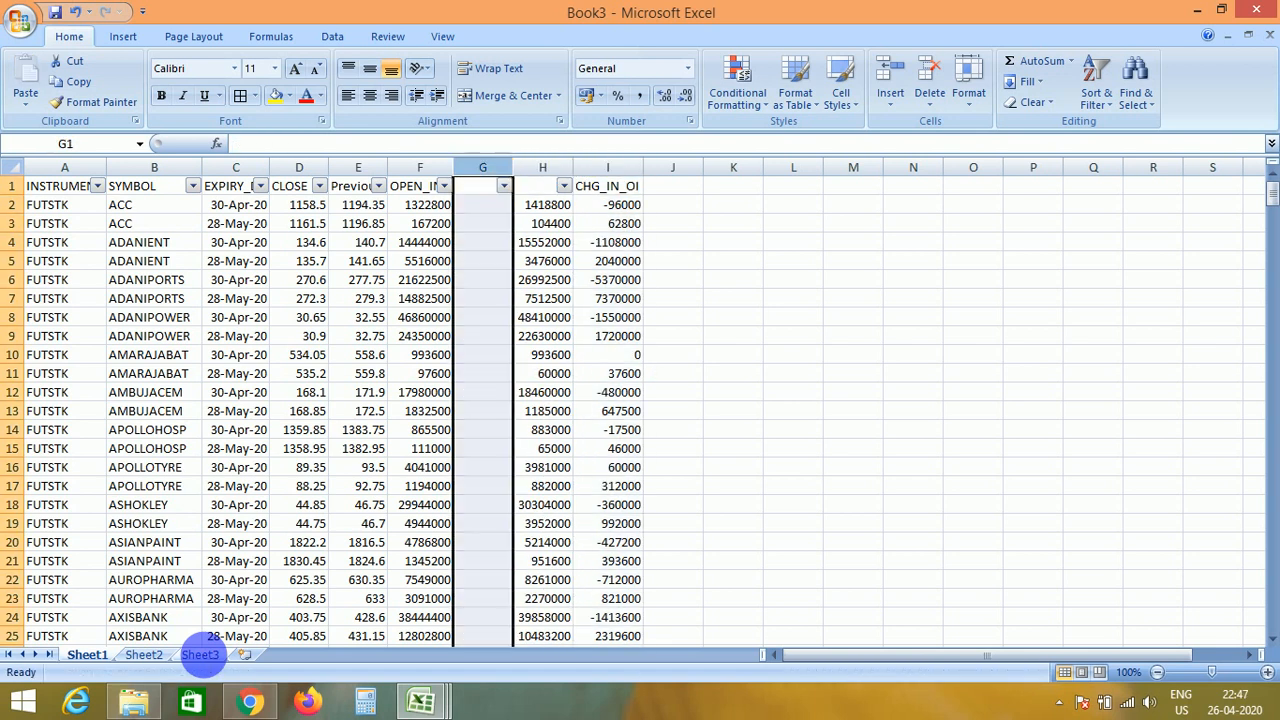
pyautogui.hotkey('ctrl', '-')
# Enter the header Previous in G1 above the 23 April open interest values
pyautogui.press('Up')
pyautogui.write('P')
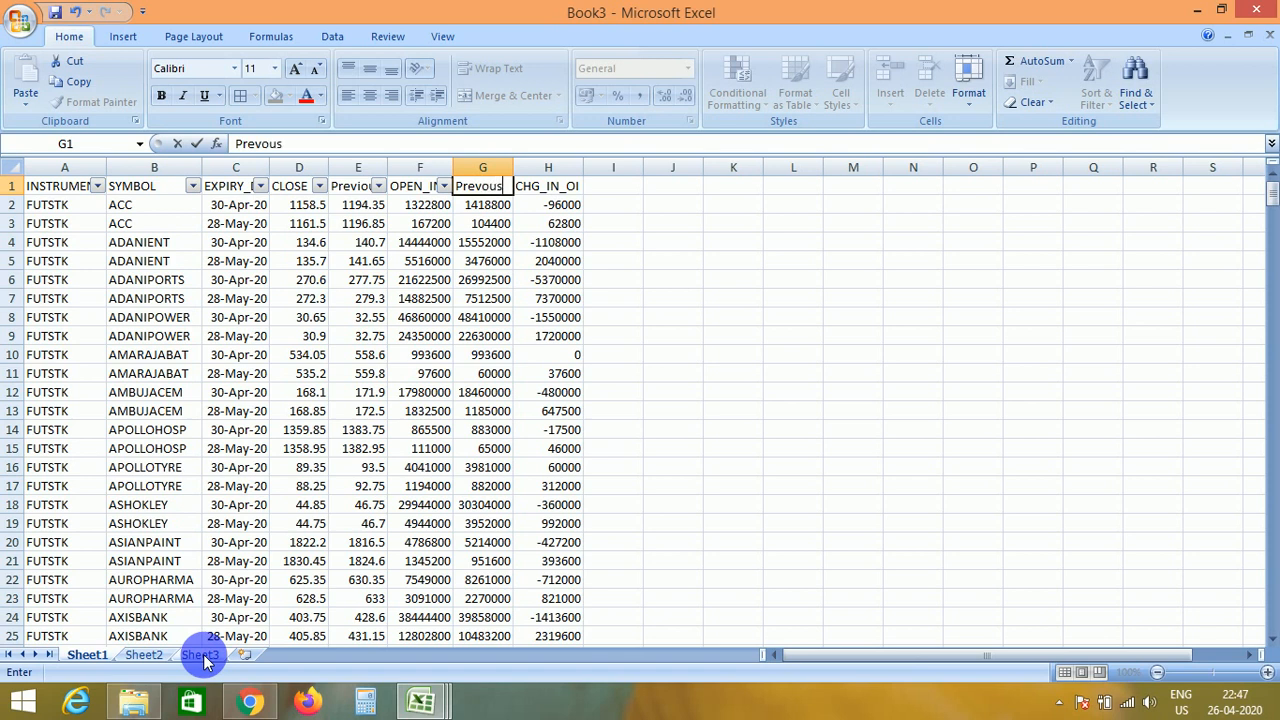
pyautogui.write('revous')
pyautogui.press('Return')
pyautogui.press('Up')
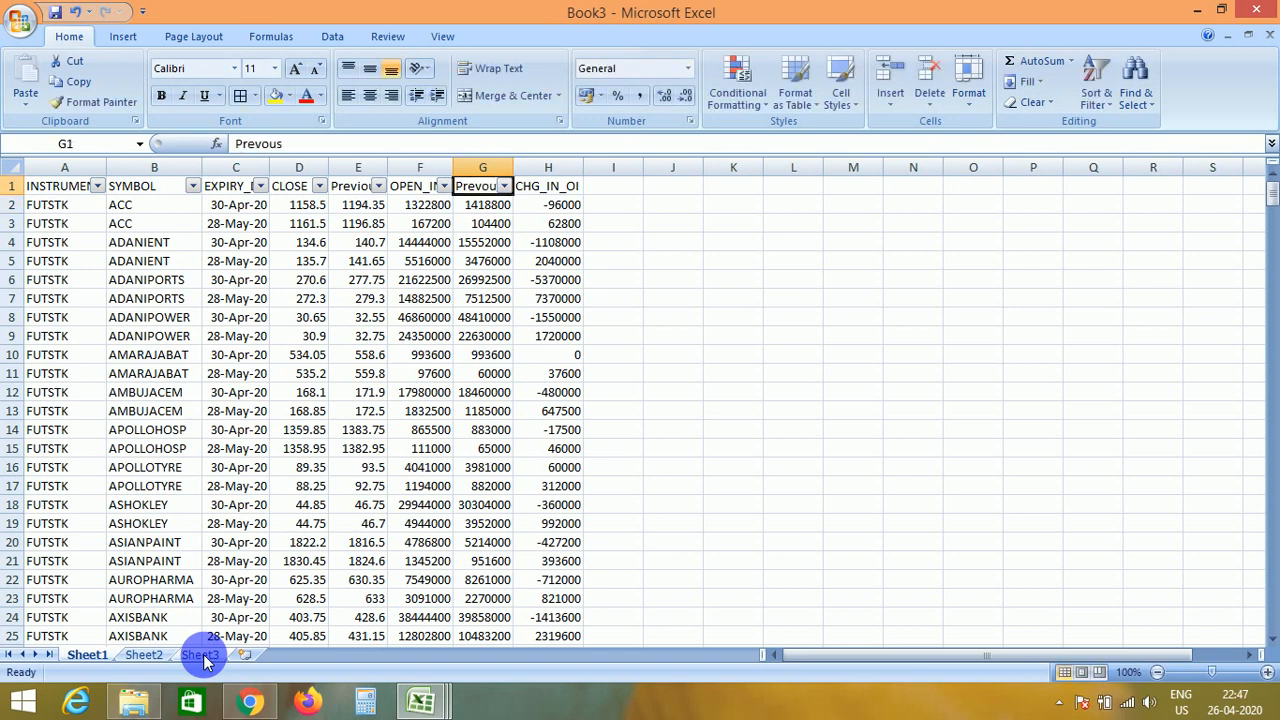
pyautogui.write('Previou')
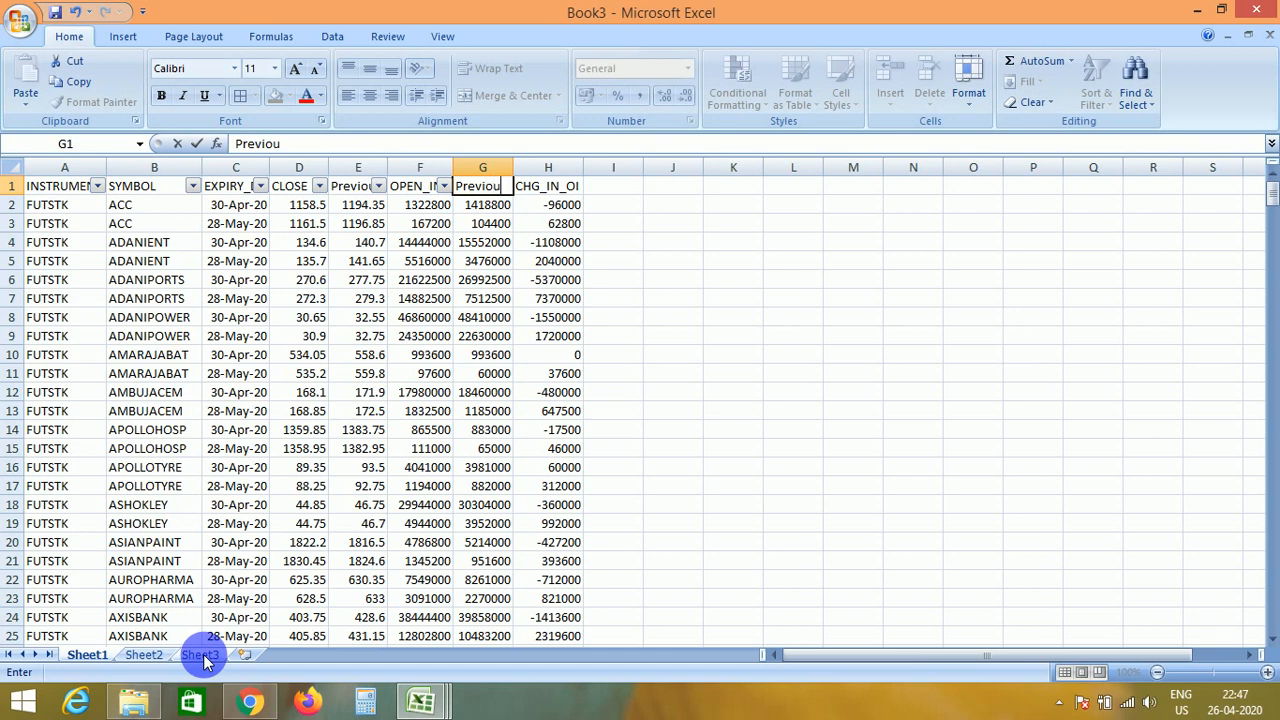
pyautogui.write('s')
pyautogui.press('Return')
# Review the column headers and order, comparing the close and open interest columns with their Previous columns
pyautogui.press('Right')
pyautogui.press('Left')
pyautogui.press('Left')
pyautogui.press('Left')
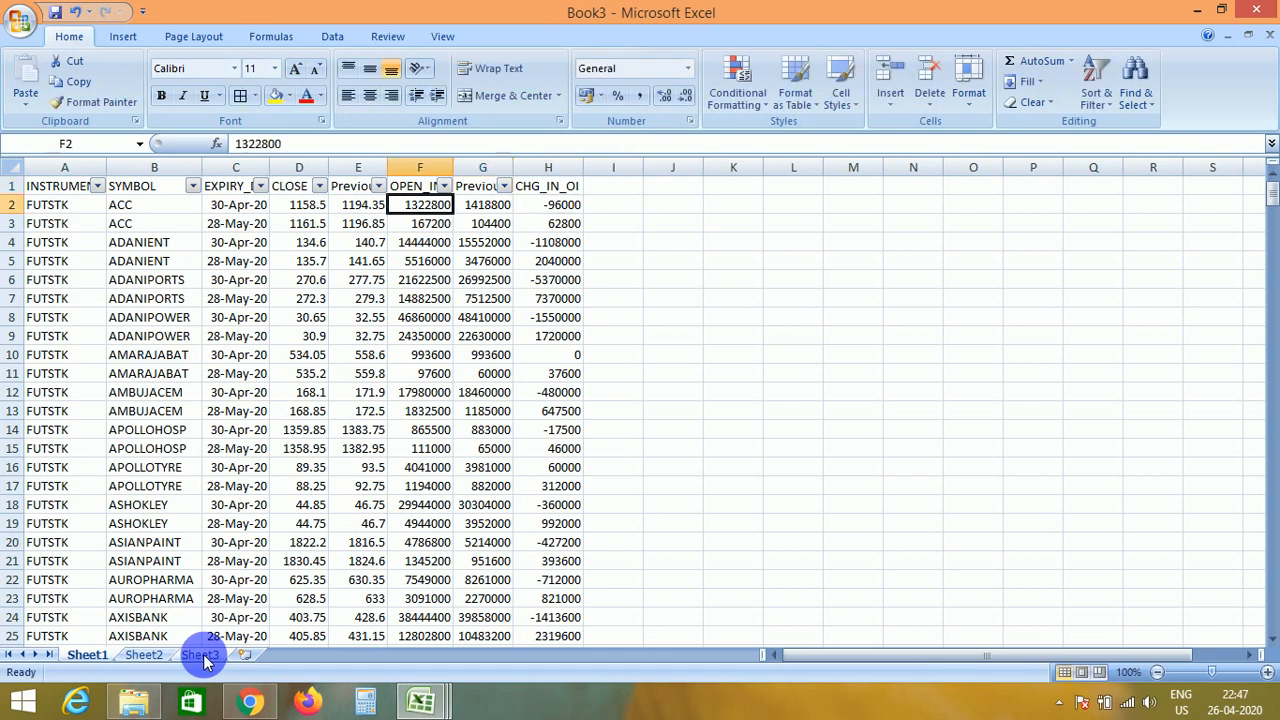
pyautogui.press('Left')
pyautogui.press('Right')
pyautogui.press('Up')
pyautogui.press('Left')
pyautogui.press('Right')
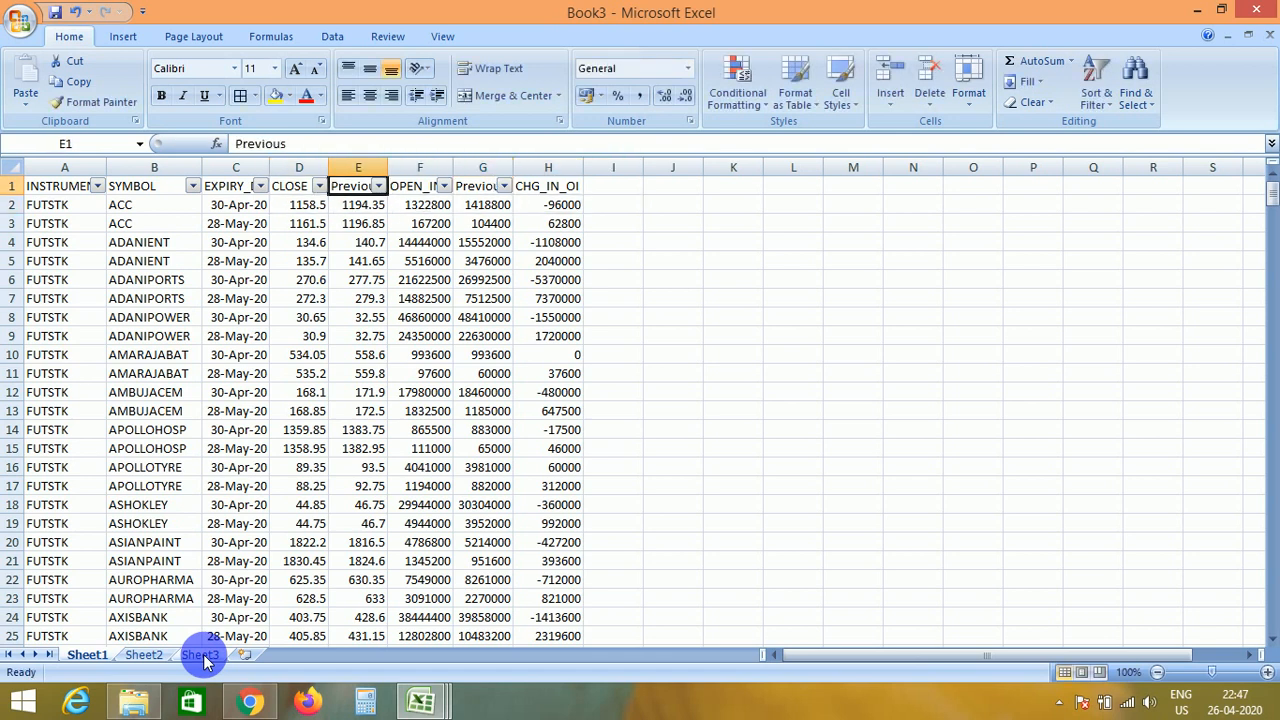
pyautogui.press('Down')
pyautogui.press('Right')
pyautogui.press('Up')
pyautogui.press('Down')
pyautogui.press('Up')
pyautogui.press('Right')
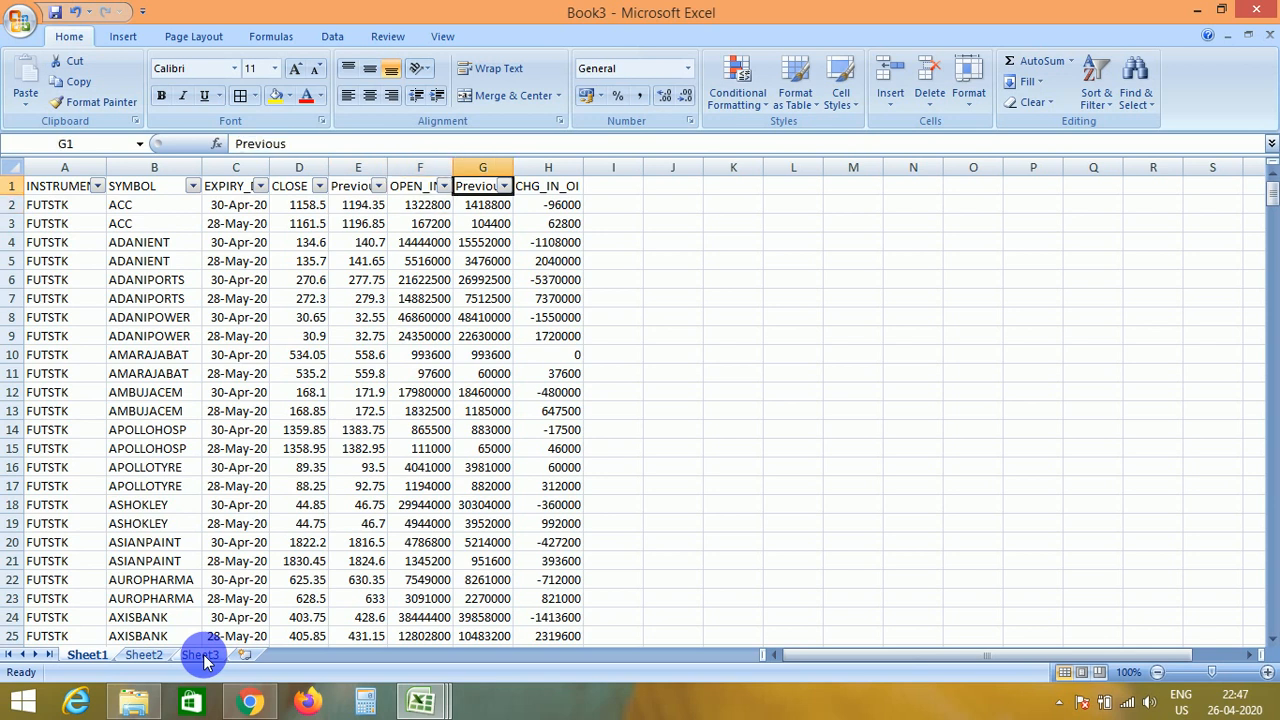
pyautogui.press('Right')
pyautogui.press('Left')
pyautogui.press('Right')
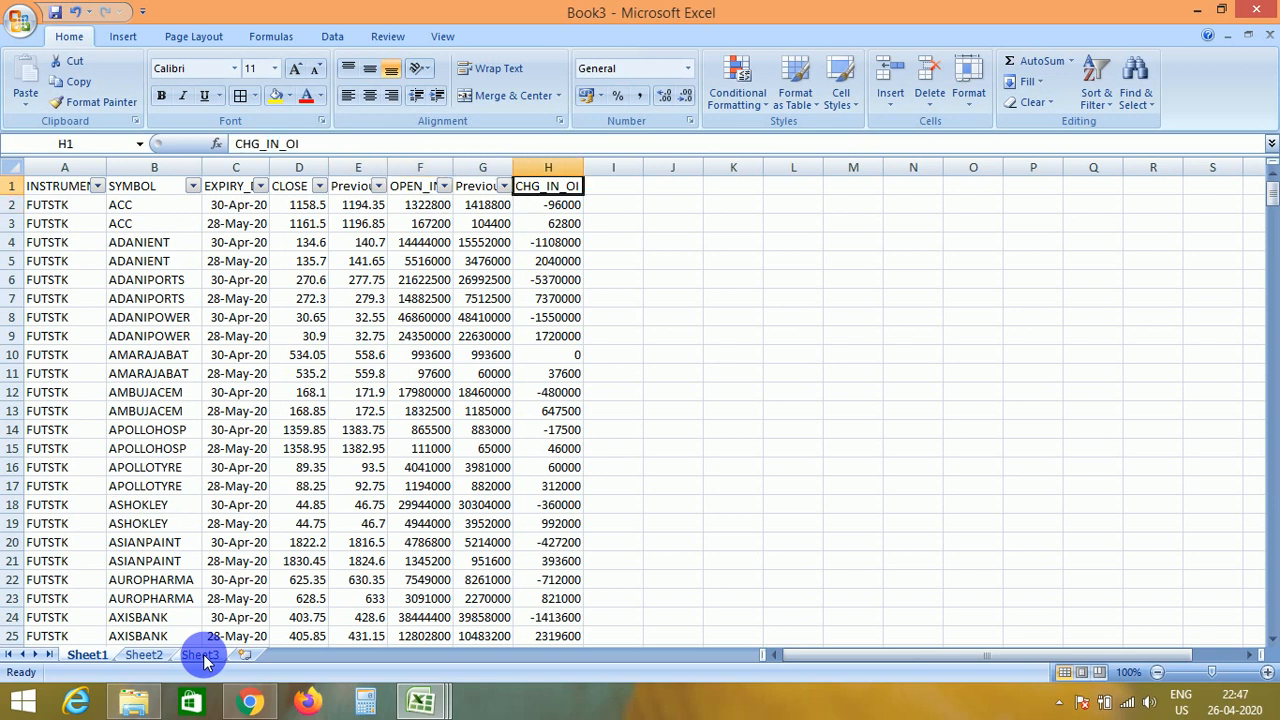
pyautogui.press('Left')
pyautogui.press('Left')
pyautogui.press('Left')
pyautogui.press('Left')
pyautogui.press('Left')
pyautogui.press('Right')
pyautogui.press('Right')
pyautogui.press('Left')
pyautogui.press('Left')
pyautogui.press('Left')
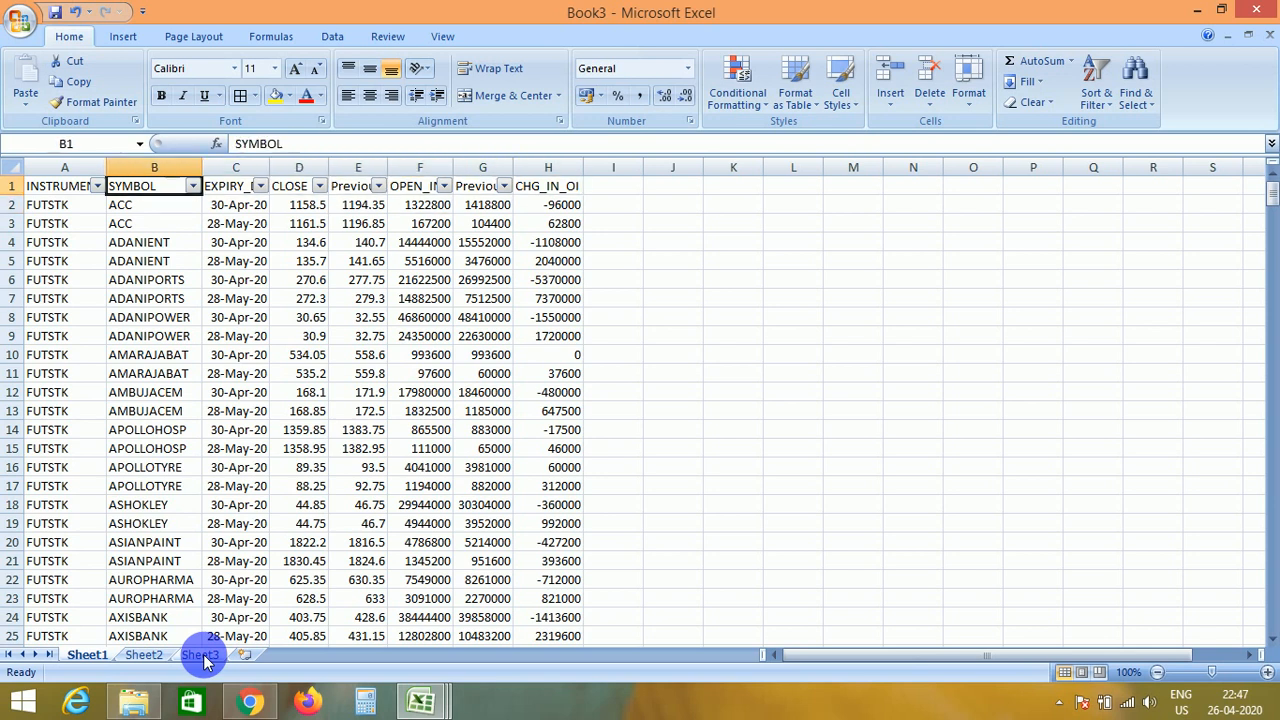
pyautogui.press('Left')
pyautogui.press('Right')
pyautogui.press('Right')
pyautogui.press('Right')
pyautogui.press('Right')
pyautogui.press('Right')
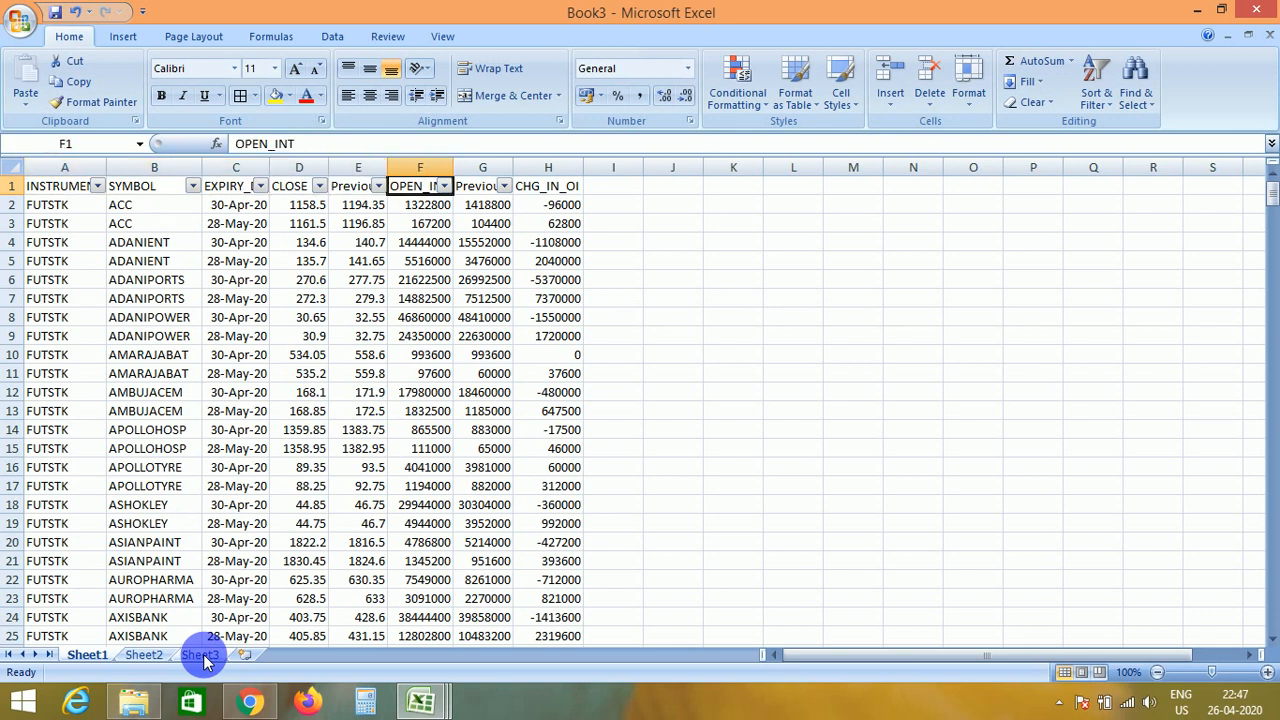
pyautogui.press('Left')
pyautogui.press('Left')
pyautogui.press('Right')
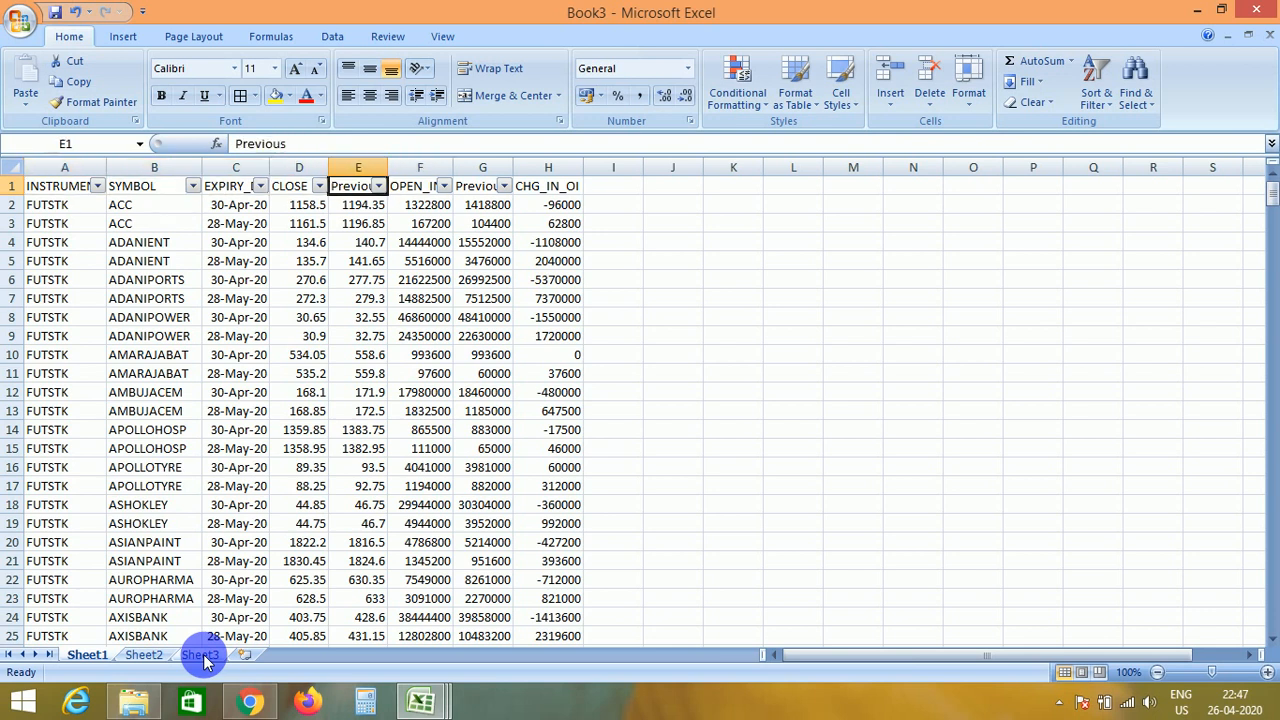
# Insert two blank columns, F and G, before the OPEN_INT column
pyautogui.press('Right')
pyautogui.press('Left')
pyautogui.press('Left')
pyautogui.press('Right')
pyautogui.press('Right')
pyautogui.hotkey('ctrl', 'space')
pyautogui.hotkey('ctrl', 'shift', '+')
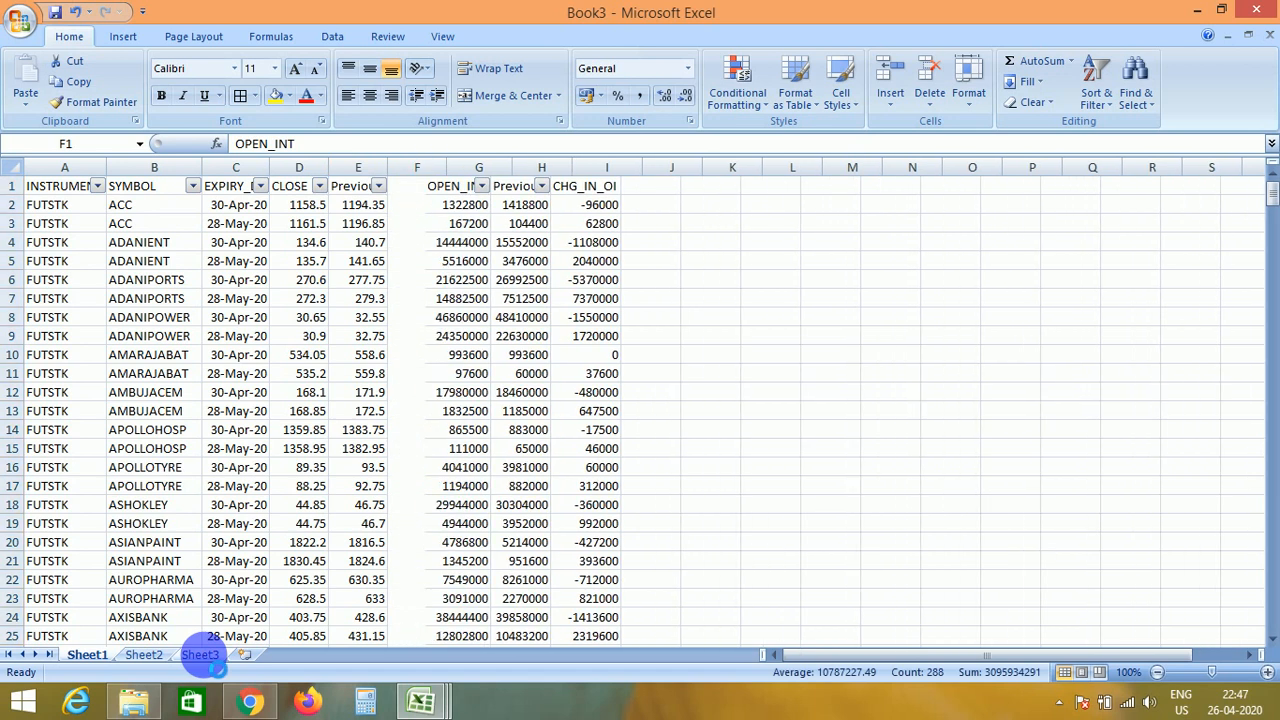
pyautogui.press('Right')
pyautogui.hotkey('ctrl', 'space')
pyautogui.hotkey('ctrl', 'shift', '+')
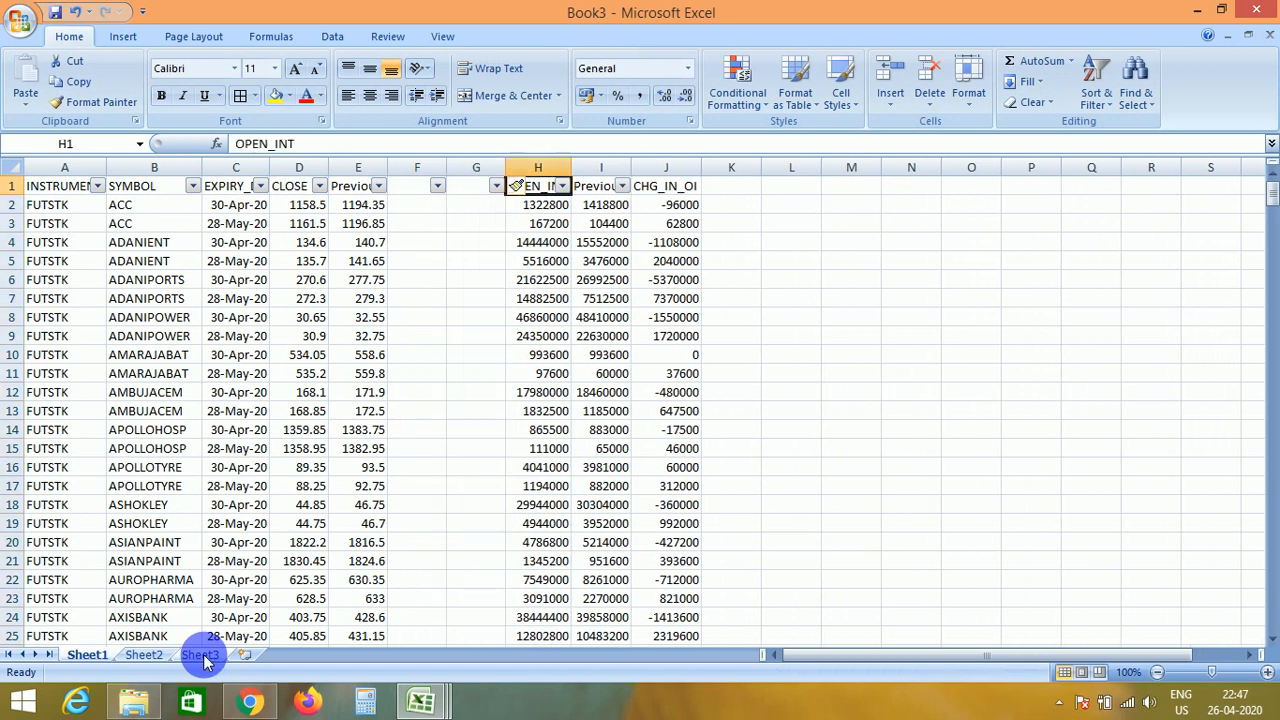
# Enter the headers Change in F1 and % Change in G1
pyautogui.press('Left')
pyautogui.press('Left')
pyautogui.press('Right')
pyautogui.write('C')
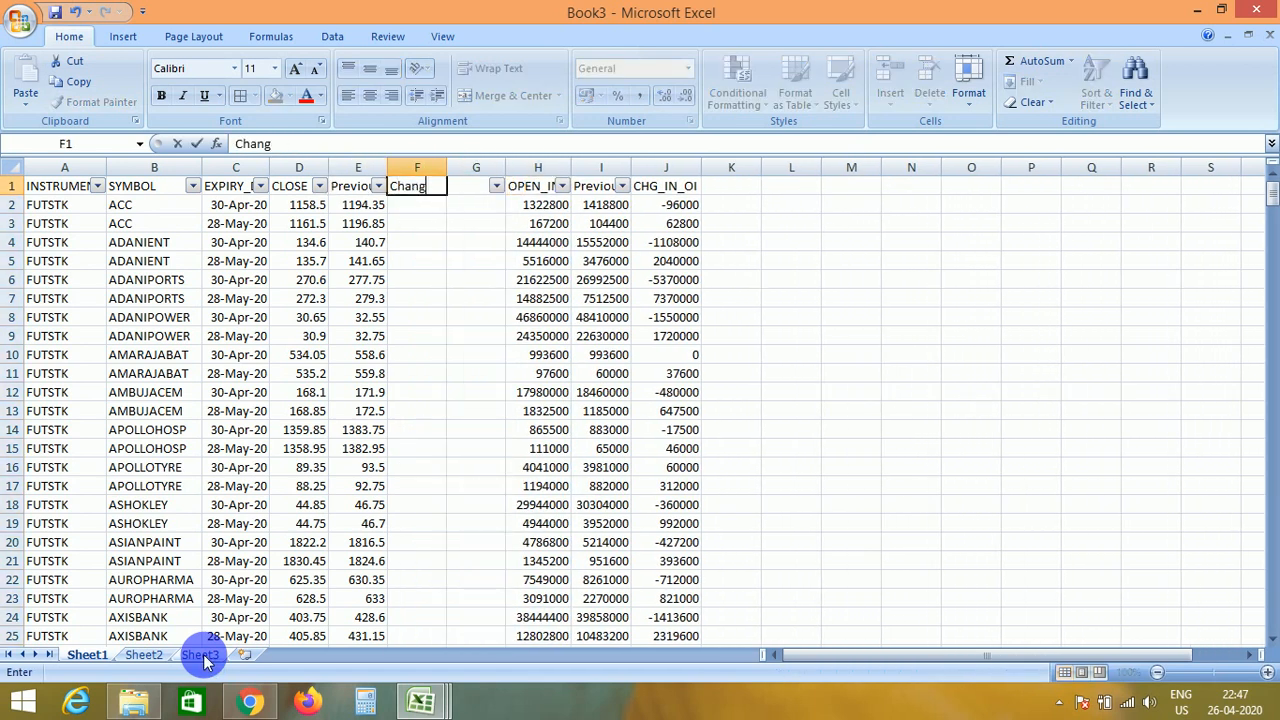
pyautogui.press('Tab')
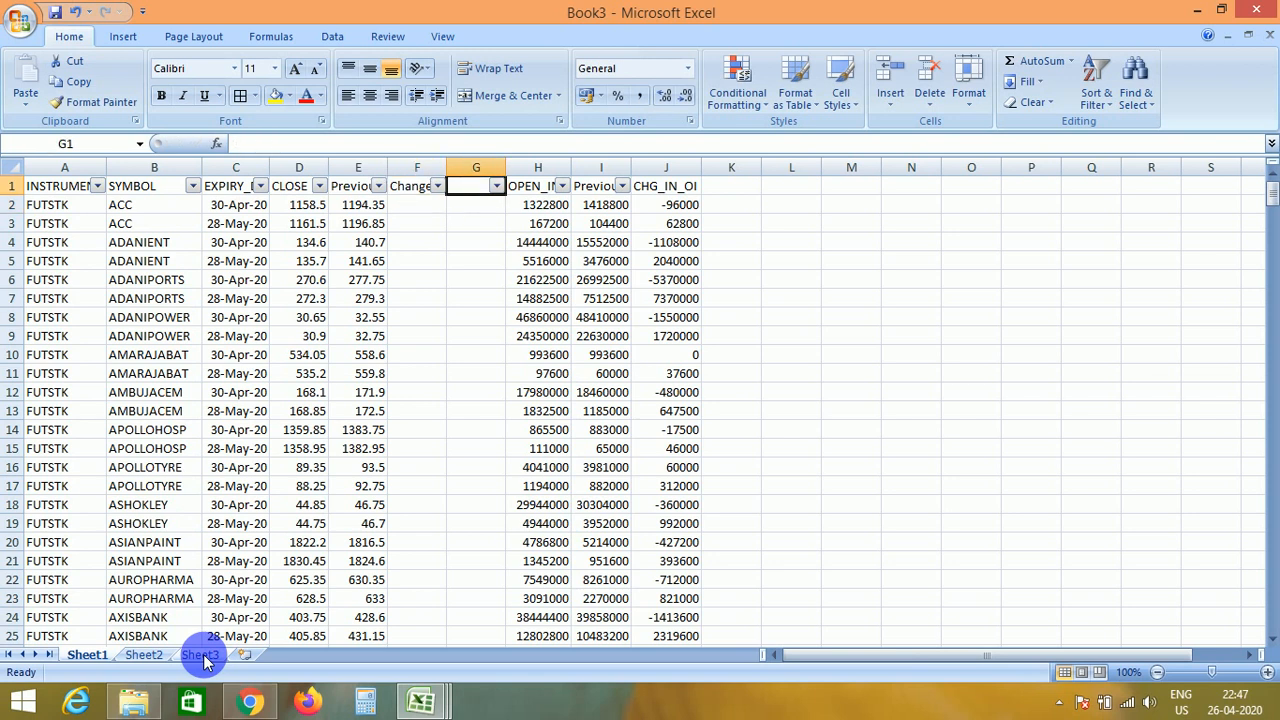
pyautogui.write('% Change')
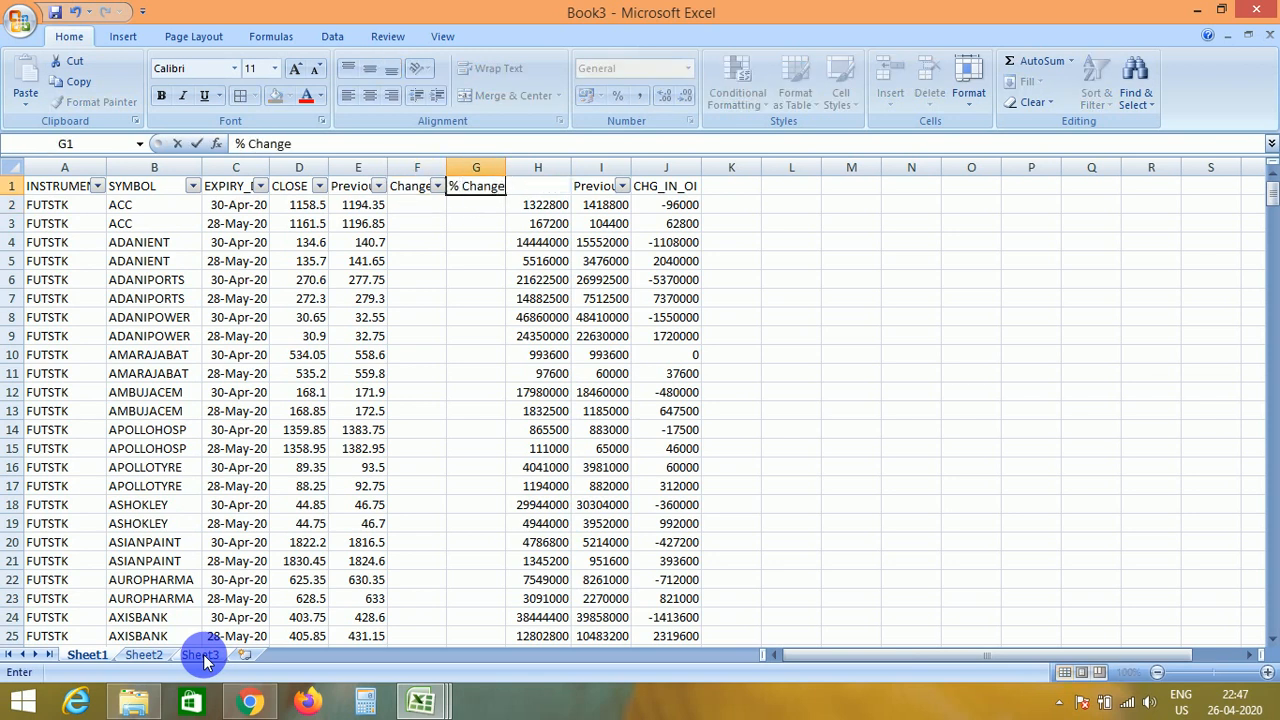
pyautogui.press('Return')
# Enter the formula =D2-E2 in F2 to calculate the price change
pyautogui.press('Left')
pyautogui.write('=')
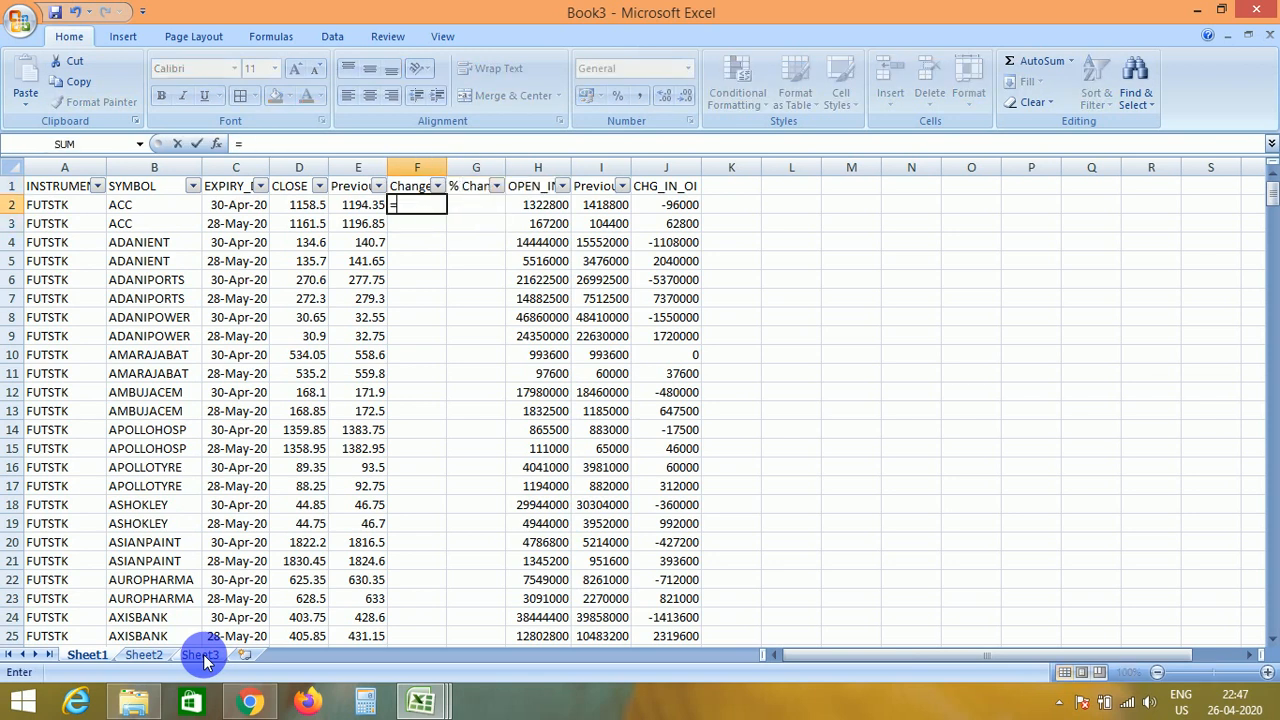
pyautogui.press('Left')
pyautogui.press('Left')
pyautogui.press('Tab')
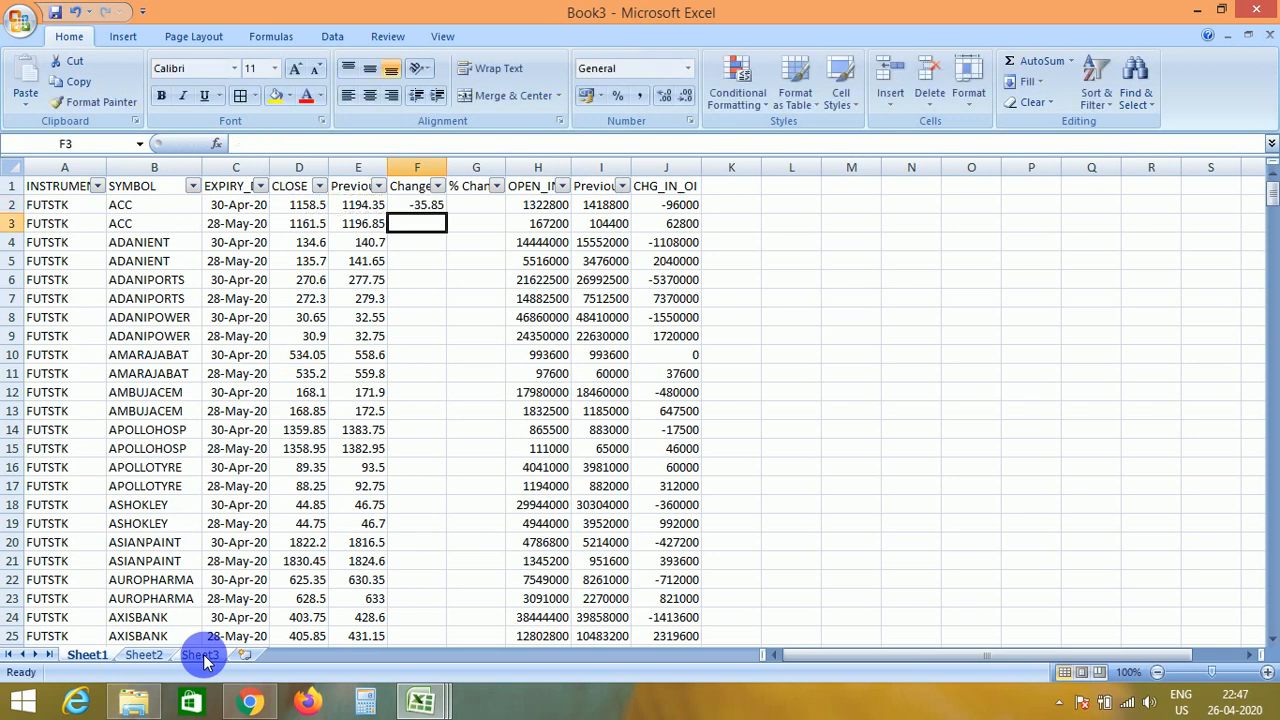
# Enter the formula =(F2/E2)*100 in G2 to calculate the percentage price change
pyautogui.write('=(F2/E2')
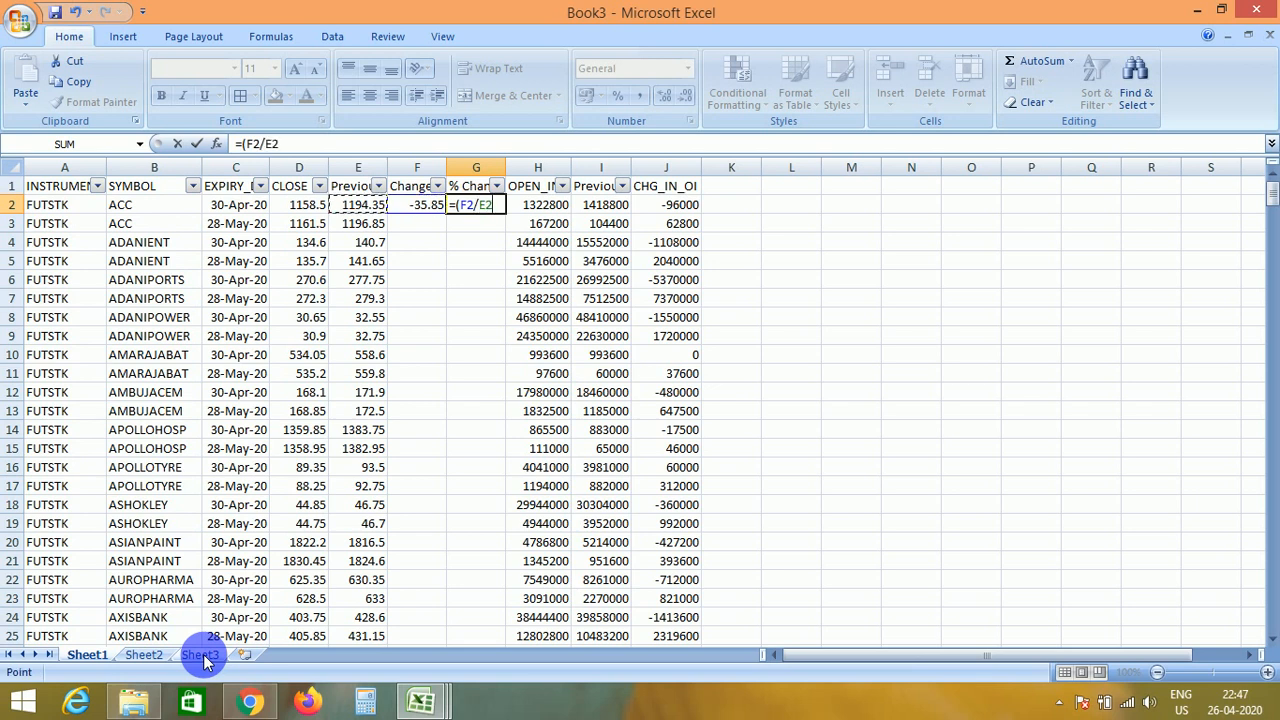
pyautogui.write(')*100')
pyautogui.press('Return')
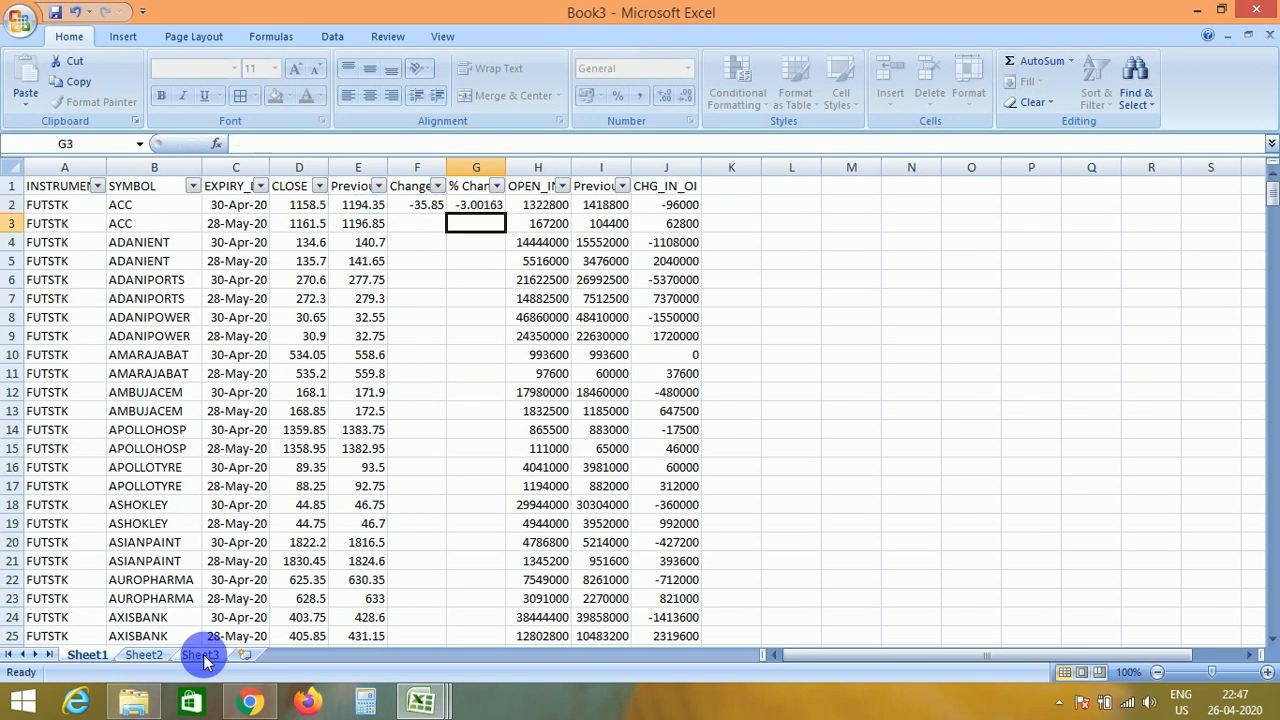
# Copy the formulas in F2:G2 and paste them down both columns to the last data row
pyautogui.press('Up')
pyautogui.press('Left')
pyautogui.hotkey('shift', 'Right')
pyautogui.hotkey('ctrl', 'c')
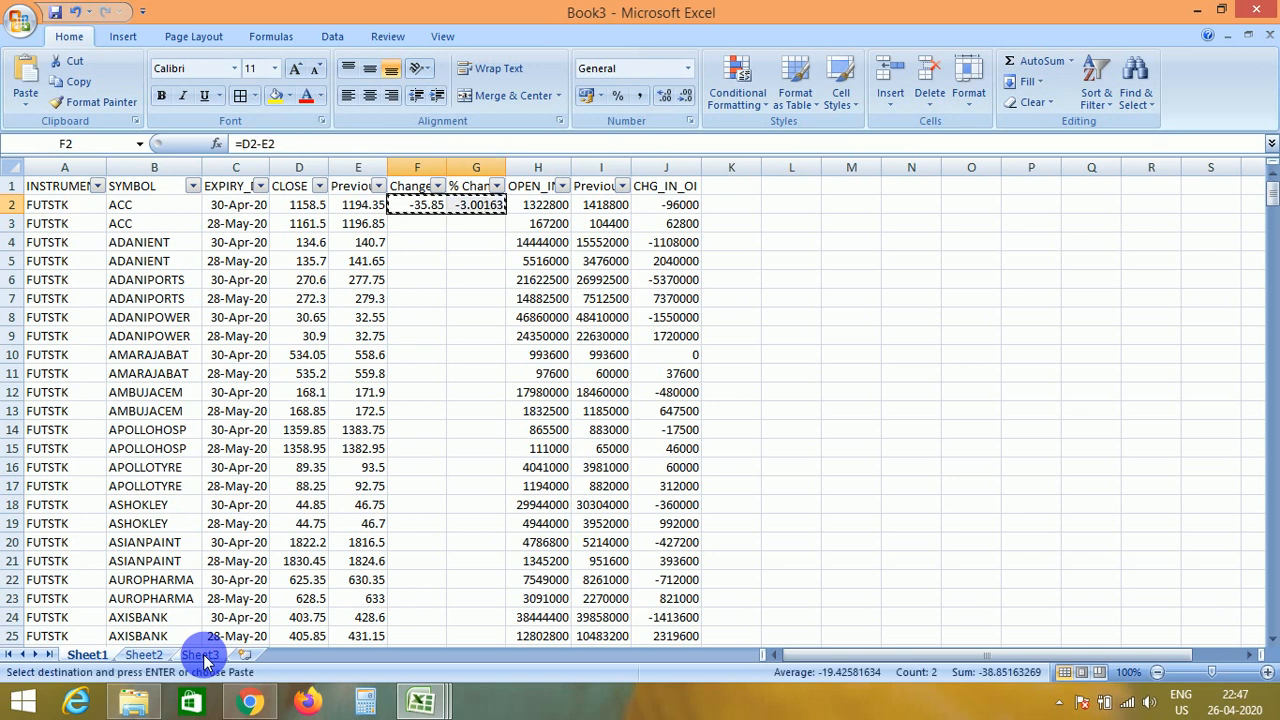
pyautogui.press('Left')
pyautogui.hotkey('ctrl', 'Down')
pyautogui.press('Right')
pyautogui.hotkey('shift', 'Right')
pyautogui.hotkey('ctrl', 'shift', 'Up')
pyautogui.hotkey('ctrl', 'v')
pyautogui.hotkey('ctrl', 'Up')
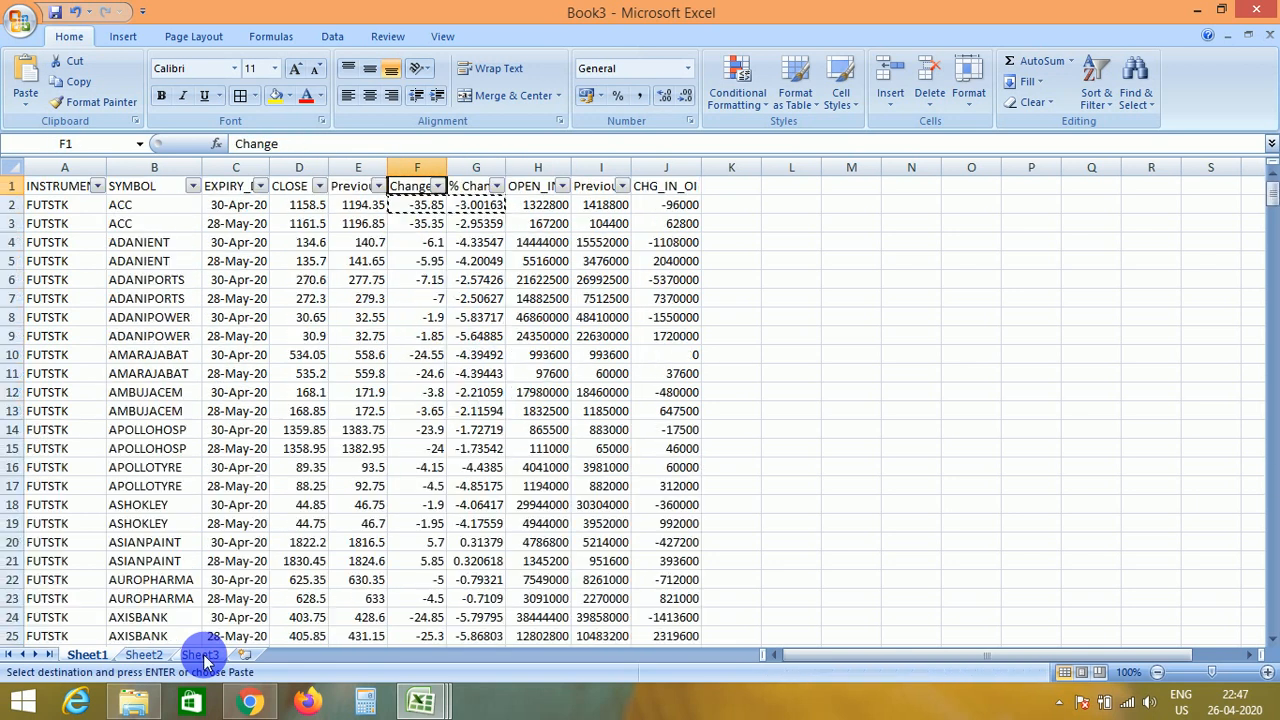
pyautogui.press('Escape')
# Format the % Change values from G2 down to the last data row as Number with 2 decimal places
pyautogui.press('Down')
pyautogui.press('Down')
pyautogui.press('Right')
pyautogui.press('Up')
pyautogui.hotkey('ctrl', 'shift', 'Down')
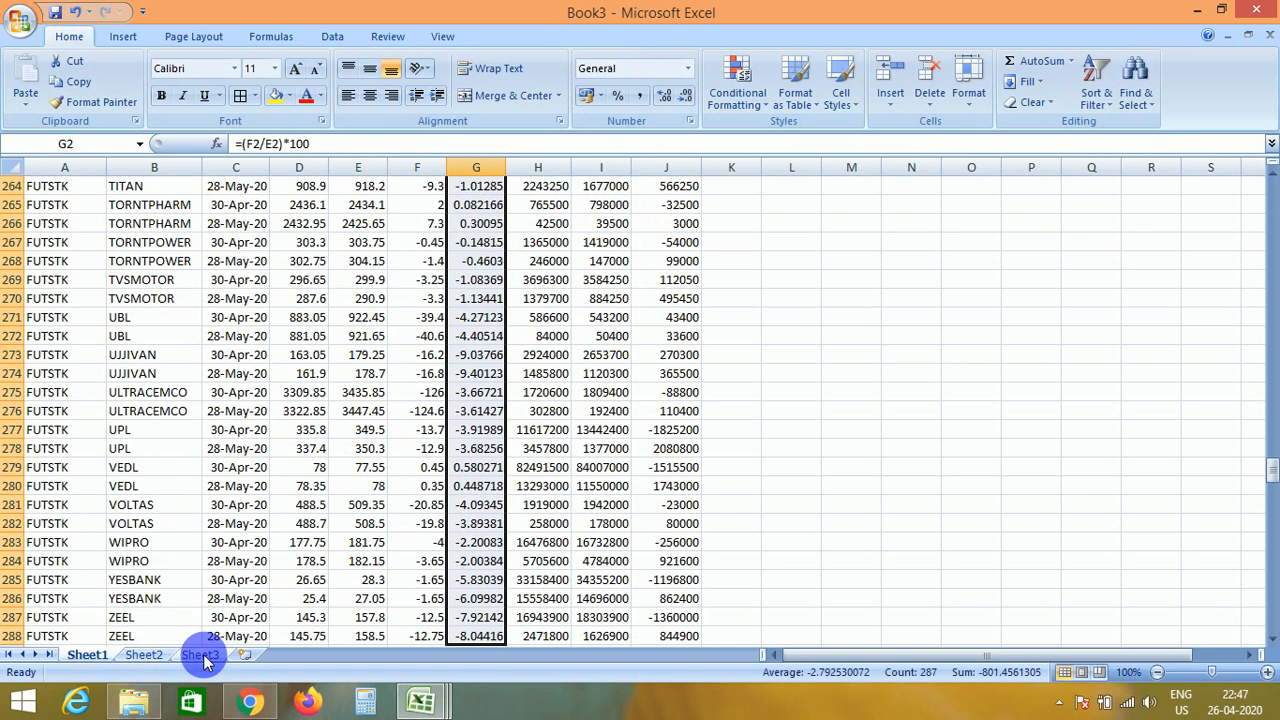
pyautogui.press('Menu')
pyautogui.press('Down')
pyautogui.press('Down')
pyautogui.press('Down')
pyautogui.press('Down')
pyautogui.press('Down')
pyautogui.press('Down')
pyautogui.press('Down')
pyautogui.press('Down')
pyautogui.press('Down')
pyautogui.press('Down')
pyautogui.press('Down')
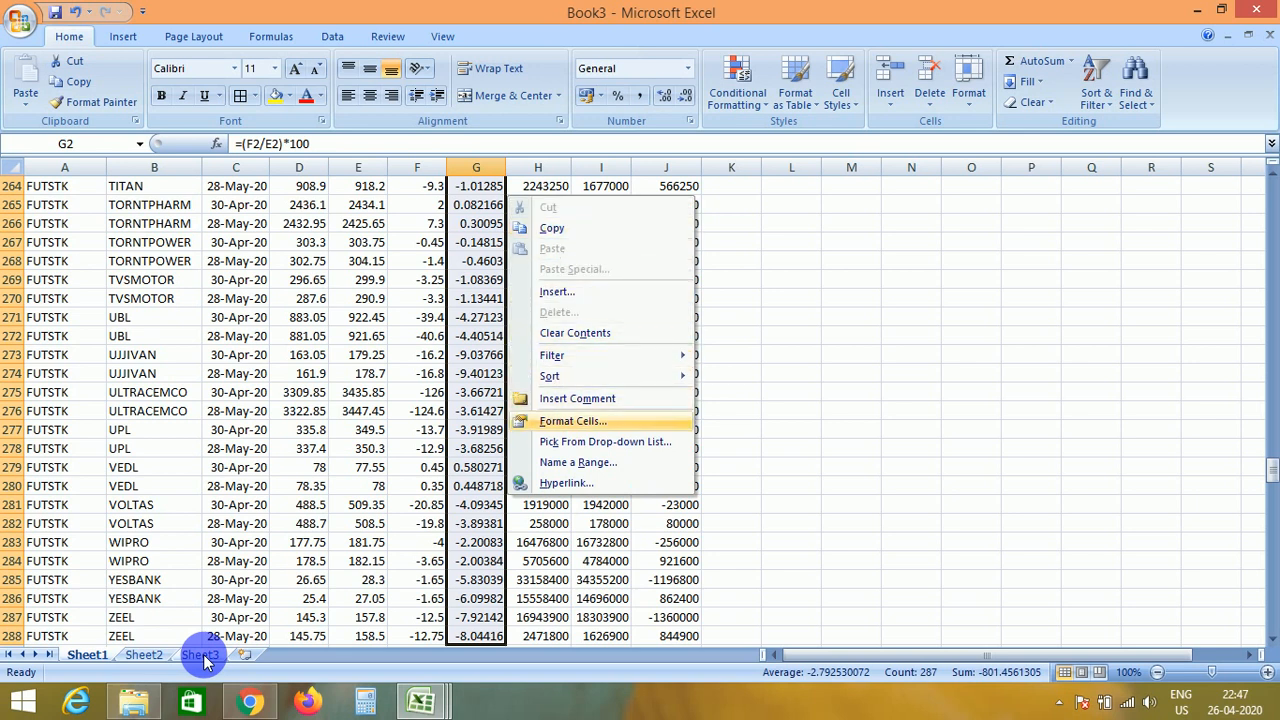
pyautogui.press('Return')
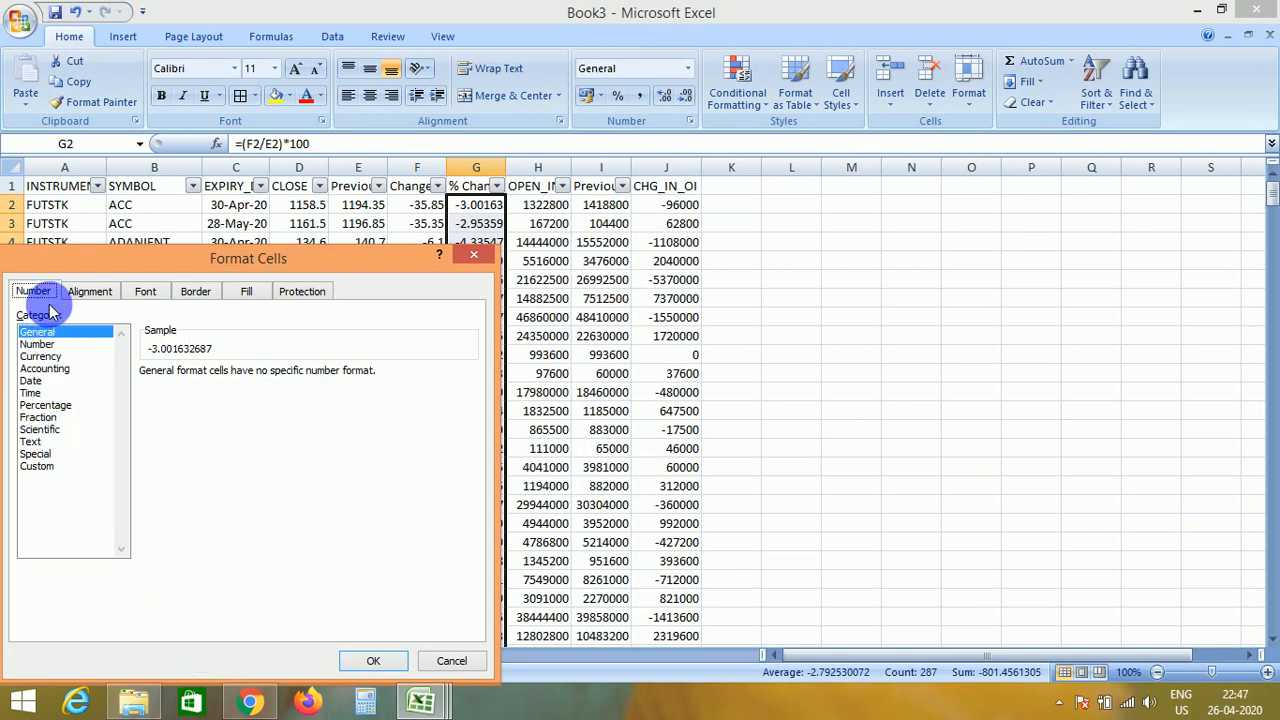
pyautogui.click(40, 344)
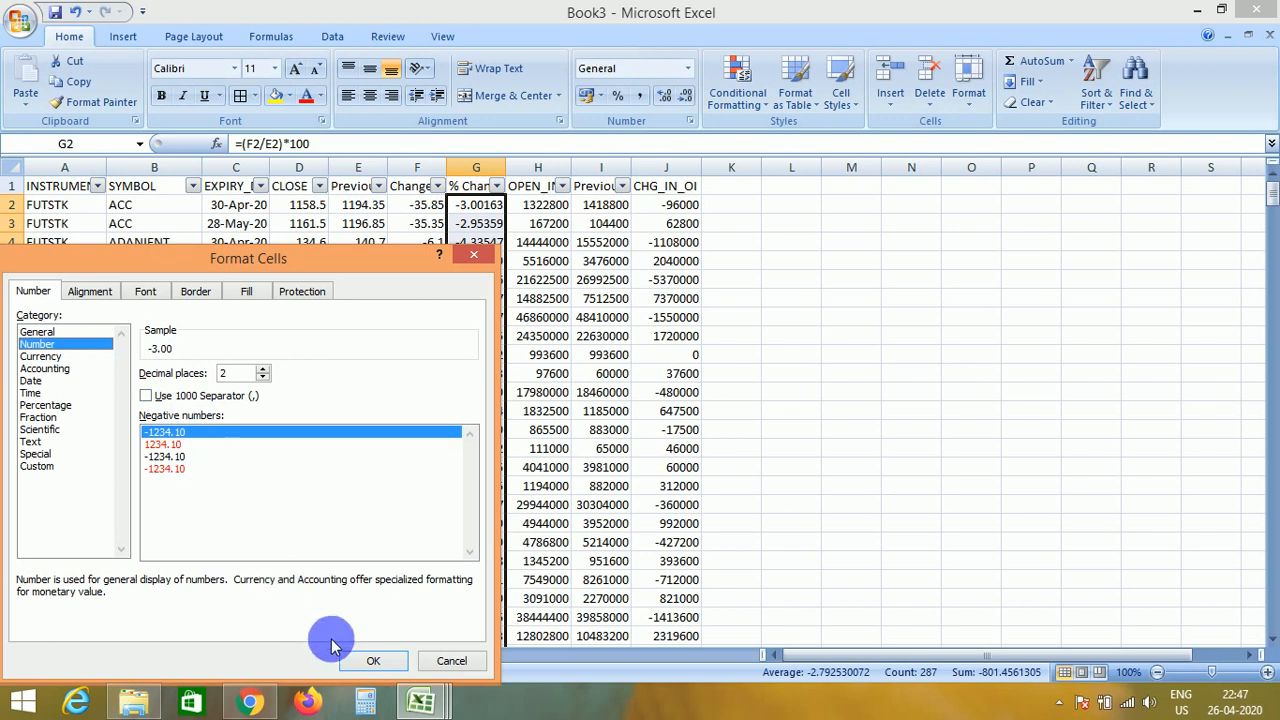
pyautogui.click(373, 660)
# Copy the Change and % Change formulas from F2:G2 down to the last data row and paste them starting at K2
pyautogui.click(552, 414)
pyautogui.hotkey('ctrl', 'Up')
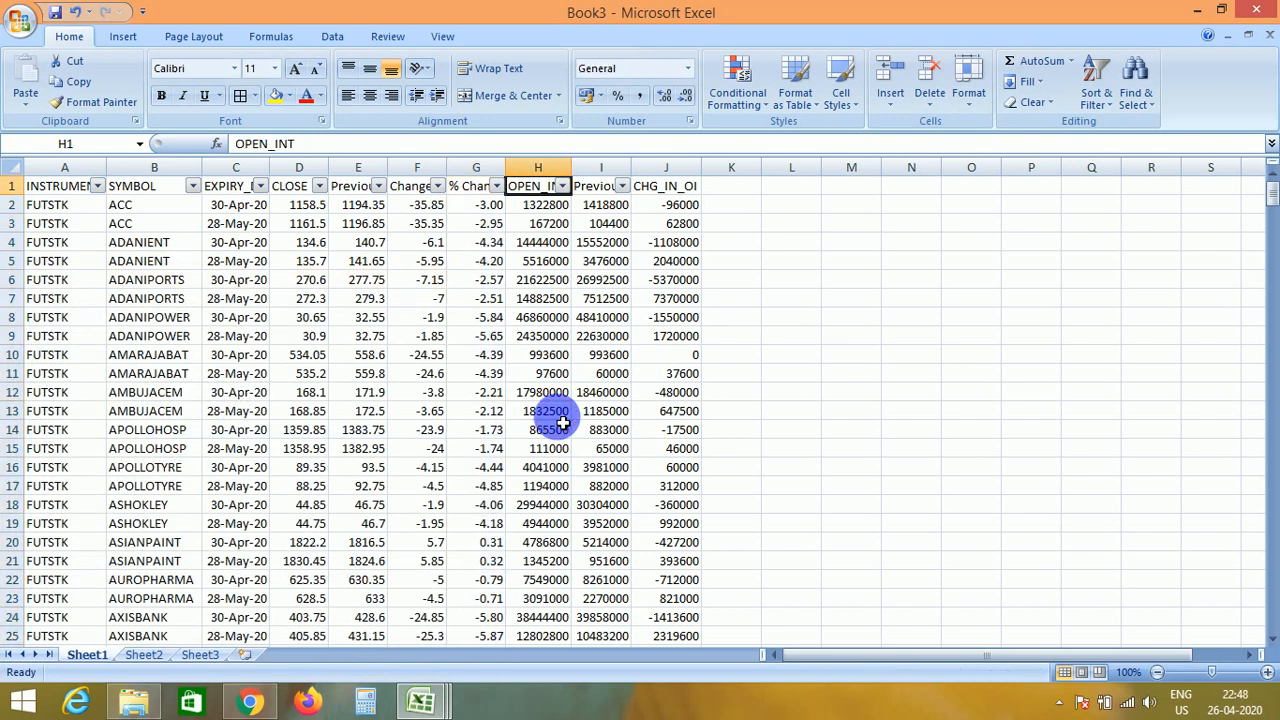
pyautogui.press('Down')
pyautogui.press('Left')
pyautogui.press('Left')
pyautogui.hotkey('shift', 'Right')
pyautogui.hotkey('ctrl', 'shift', 'Down')
pyautogui.hotkey('ctrl', 'c')
pyautogui.hotkey('ctrl', 'Up')
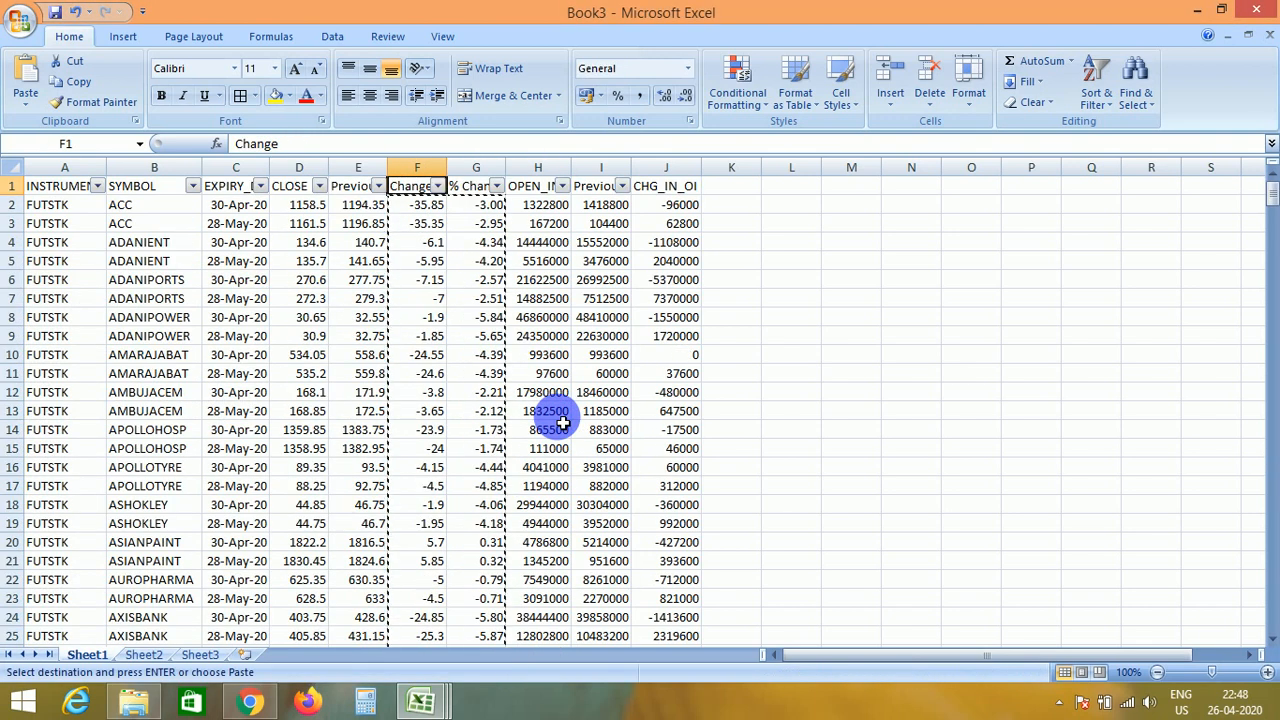
pyautogui.press('Down')
pyautogui.press('Right')
pyautogui.press('Right')
pyautogui.press('Right')
pyautogui.press('Right')
pyautogui.press('Right')
pyautogui.press('Return')
pyautogui.hotkey('ctrl', 'Up')
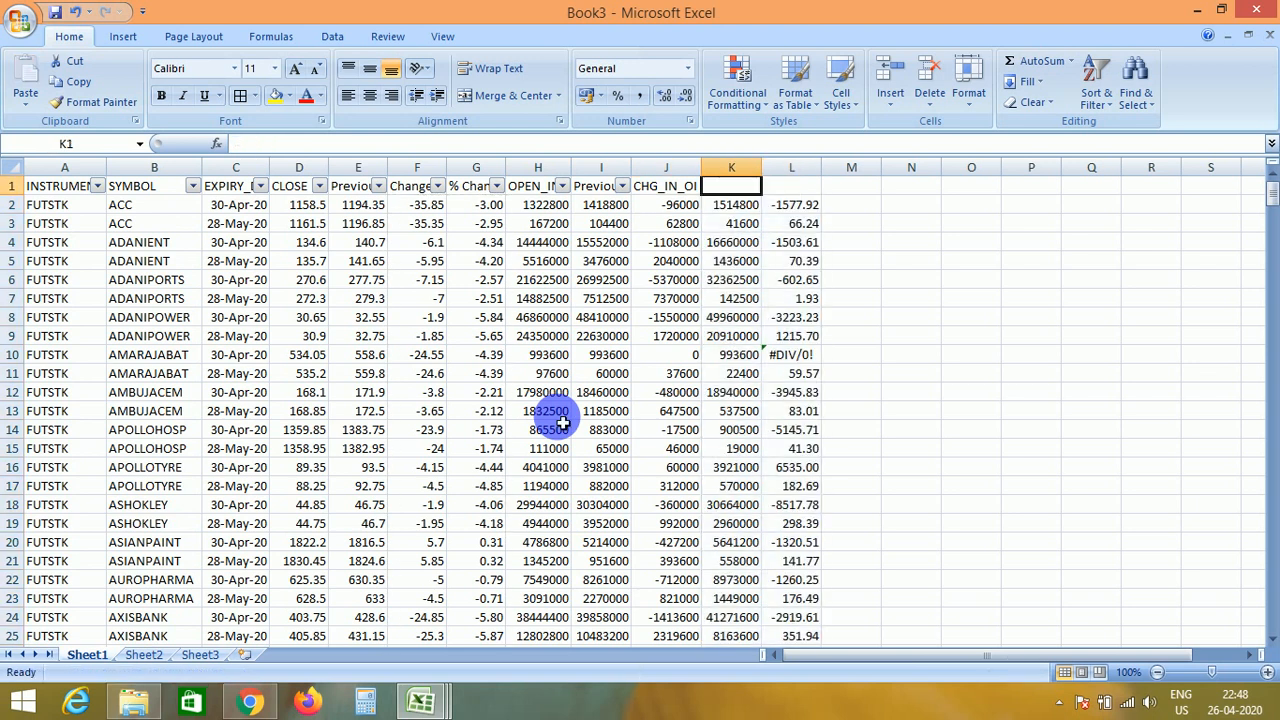
# Delete the two columns of formulas pasted beside CHG_IN_OI, starting with column K
pyautogui.press('Down')
pyautogui.hotkey('ctrl', 'shift', 'Down')
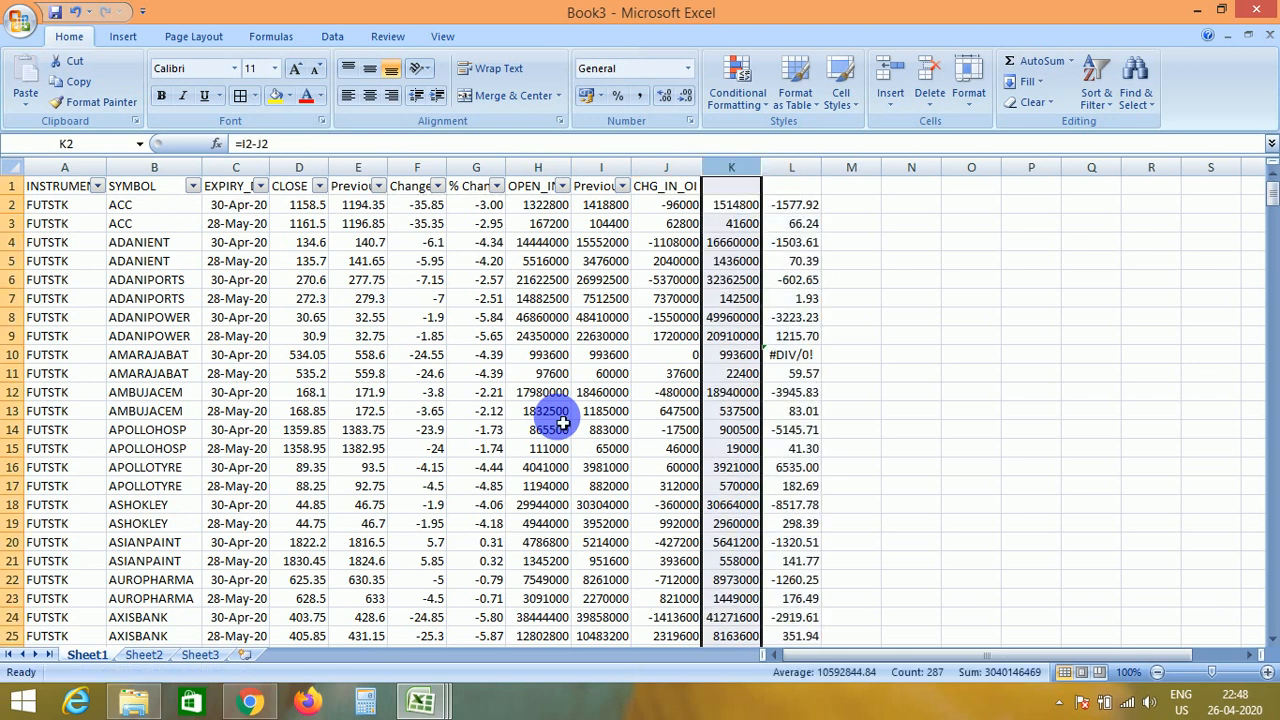
pyautogui.hotkey('ctrl', '-')
pyautogui.press('Up')
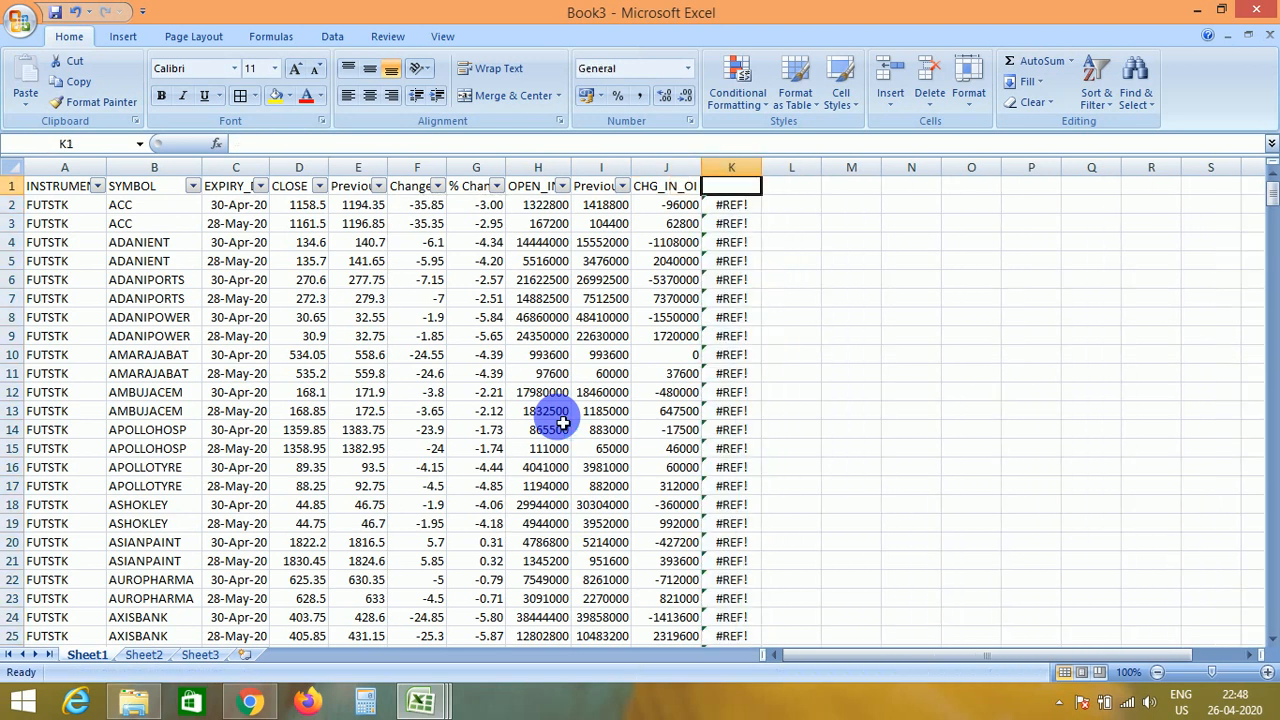
pyautogui.press('Down')
pyautogui.press('Left')
pyautogui.press('Right')
pyautogui.hotkey('ctrl', 'shift', 'Down')
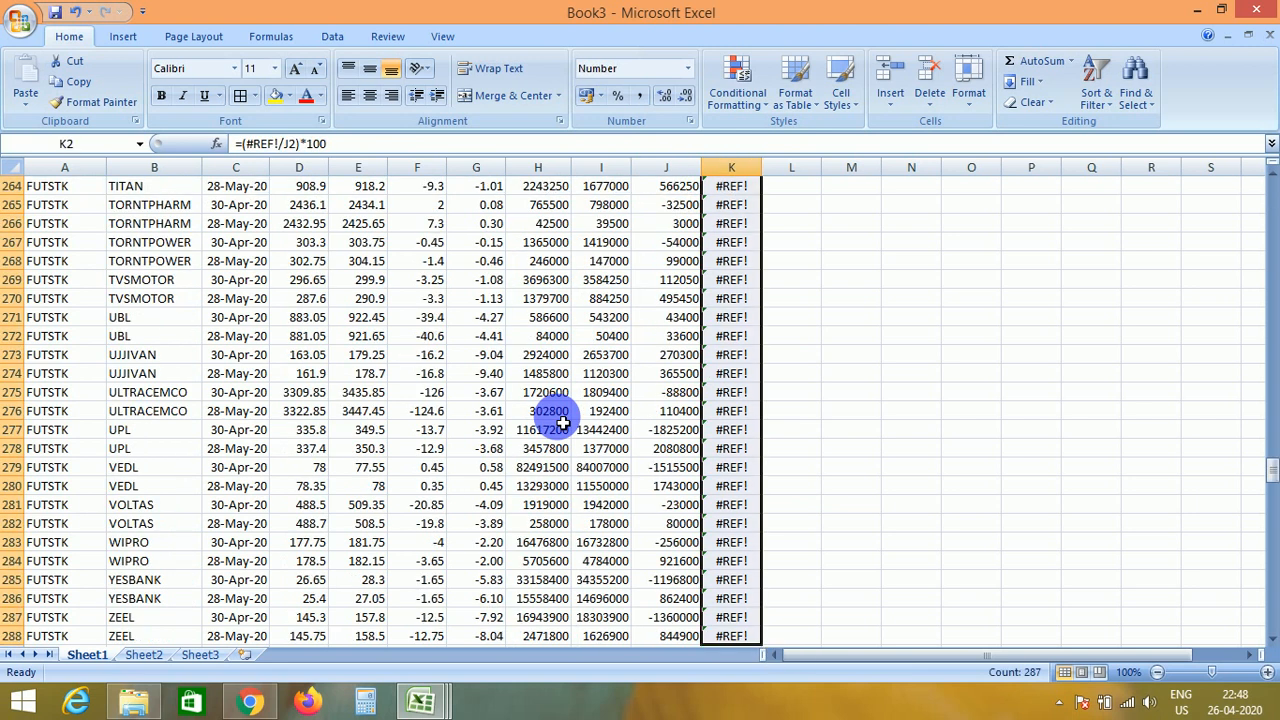
pyautogui.hotkey('ctrl', '-')
pyautogui.press('Escape')
pyautogui.hotkey('ctrl', 'space')
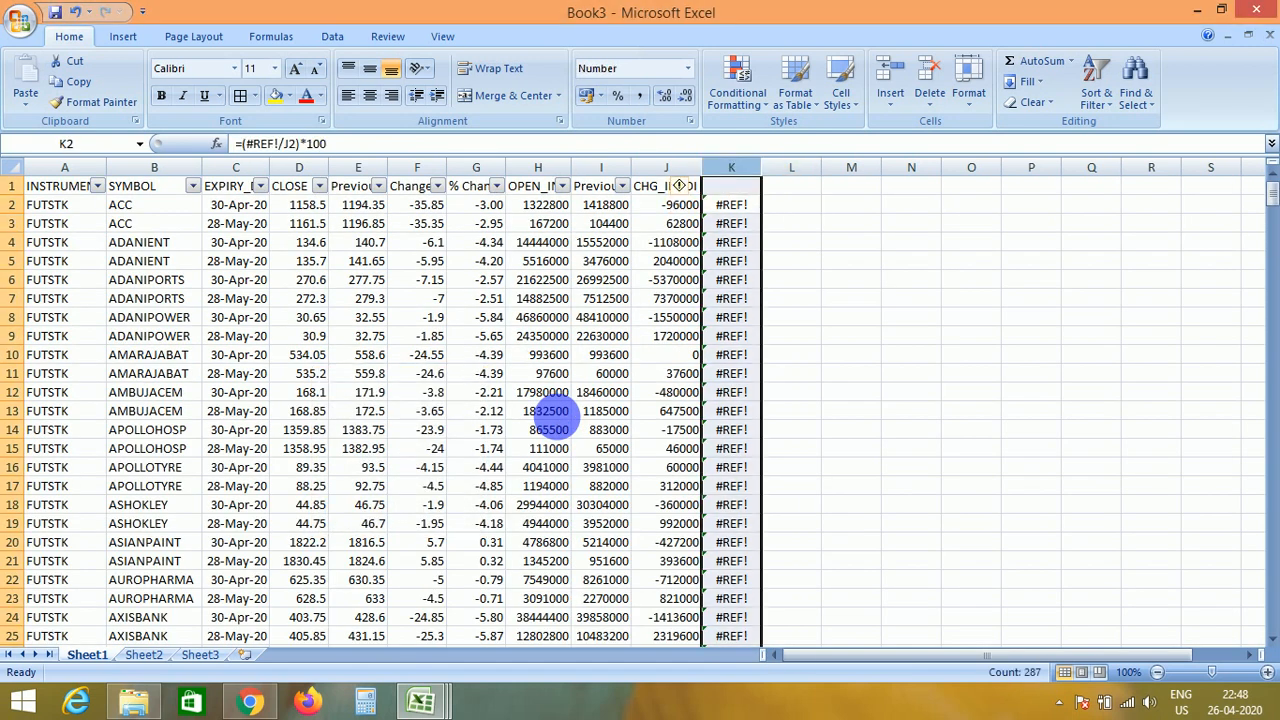
pyautogui.hotkey('ctrl', 'shift', '+')
pyautogui.hotkey('ctrl', '-')
pyautogui.hotkey('ctrl', '-')
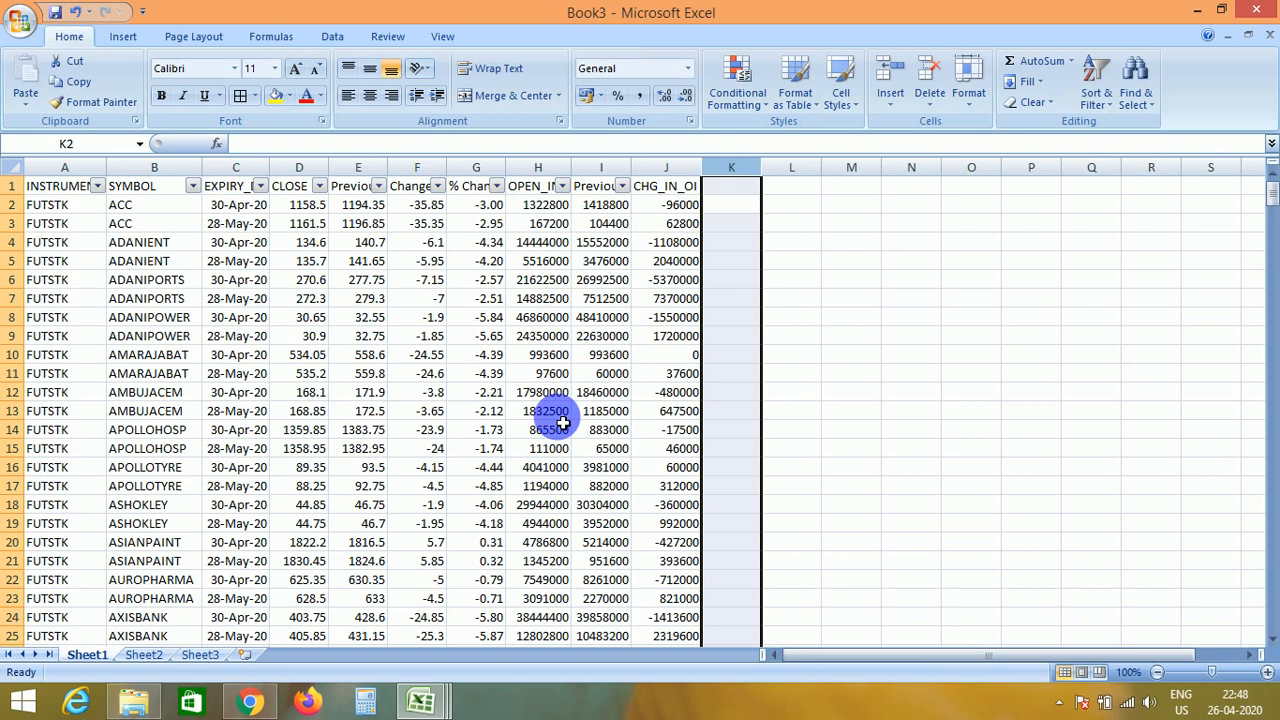
# Enter the header % in K1
pyautogui.press('Up')
pyautogui.press('Down')
pyautogui.press('Down')
pyautogui.press('Up')
pyautogui.press('Up')
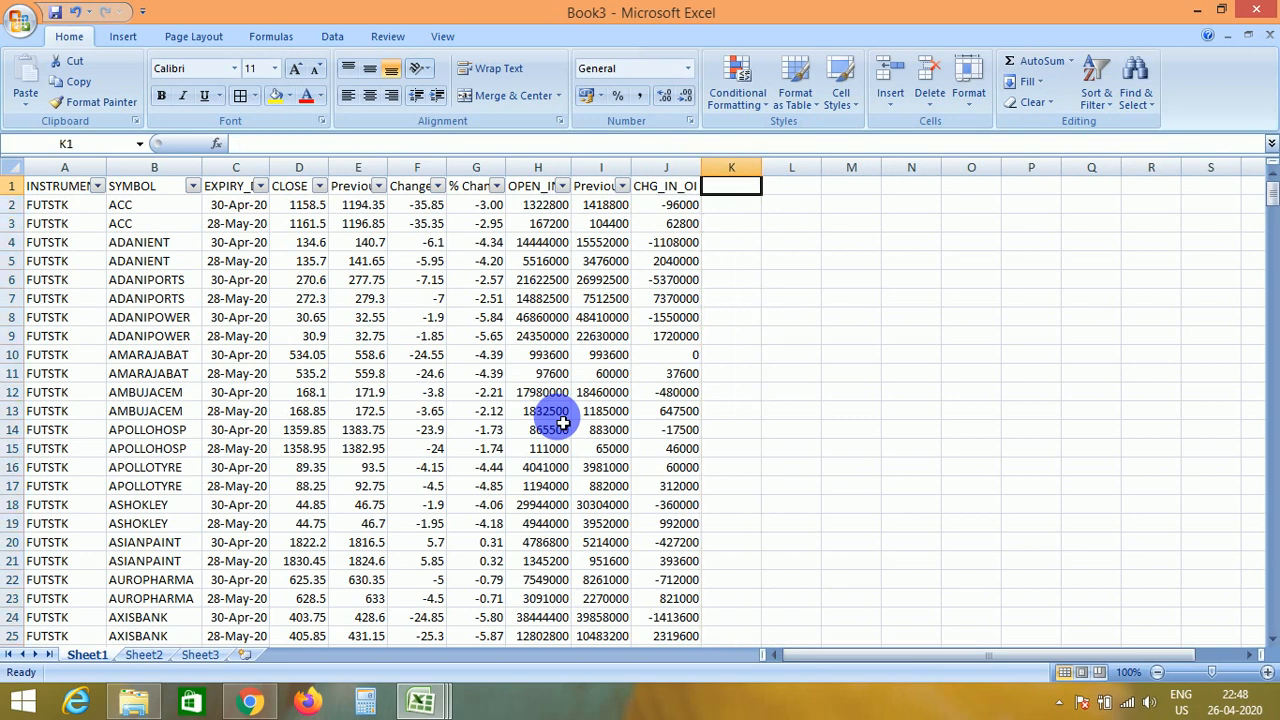
pyautogui.write('%')
pyautogui.press('Return')
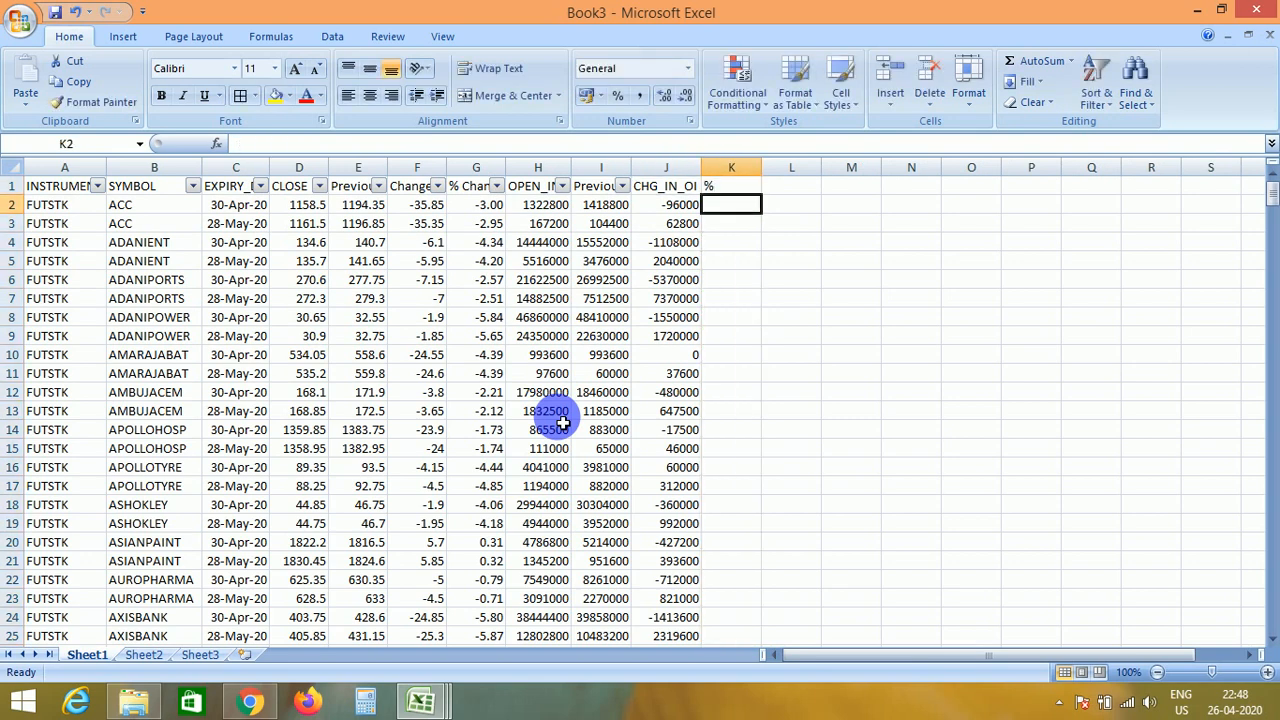
# Copy the percentage change formula from G2 into K2 so it calculates =(J2/I2)*100
pyautogui.press('Left')
pyautogui.press('Left')
pyautogui.press('Left')
pyautogui.press('Left')
pyautogui.hotkey('ctrl', 'c')
pyautogui.press('Right')
pyautogui.press('Right')
pyautogui.press('Right')
pyautogui.press('Right')
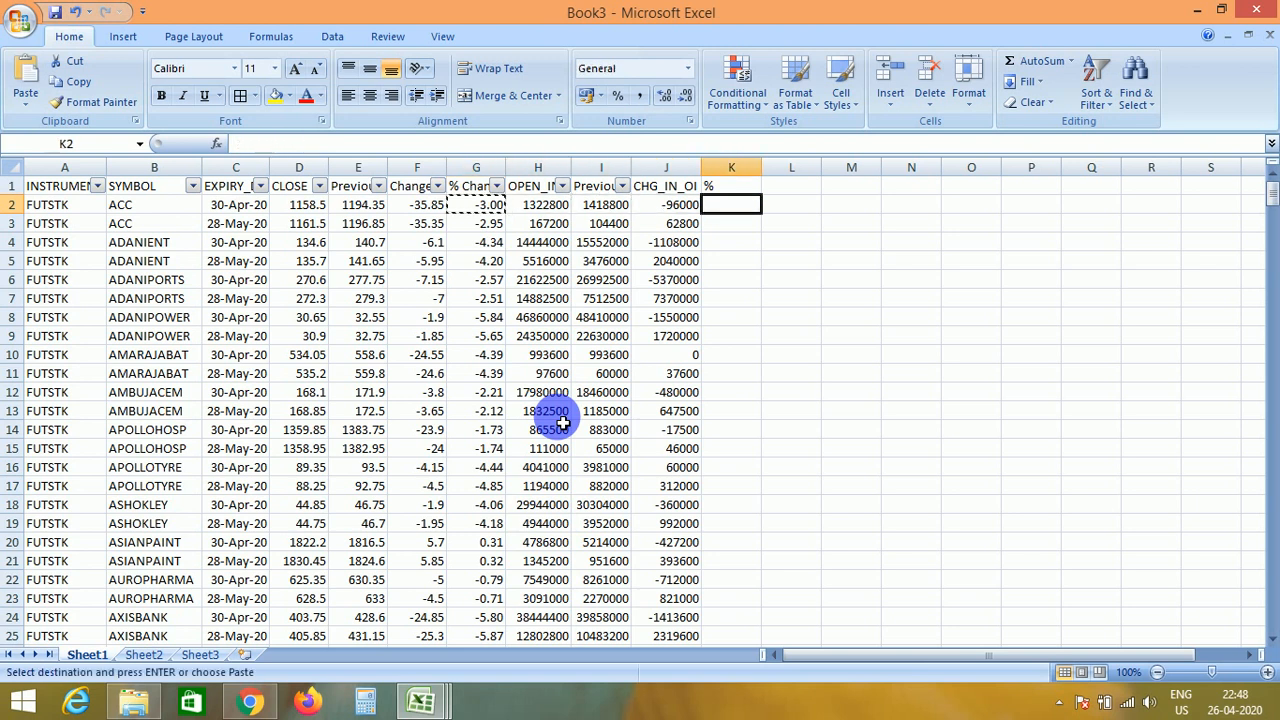
pyautogui.press('Return')
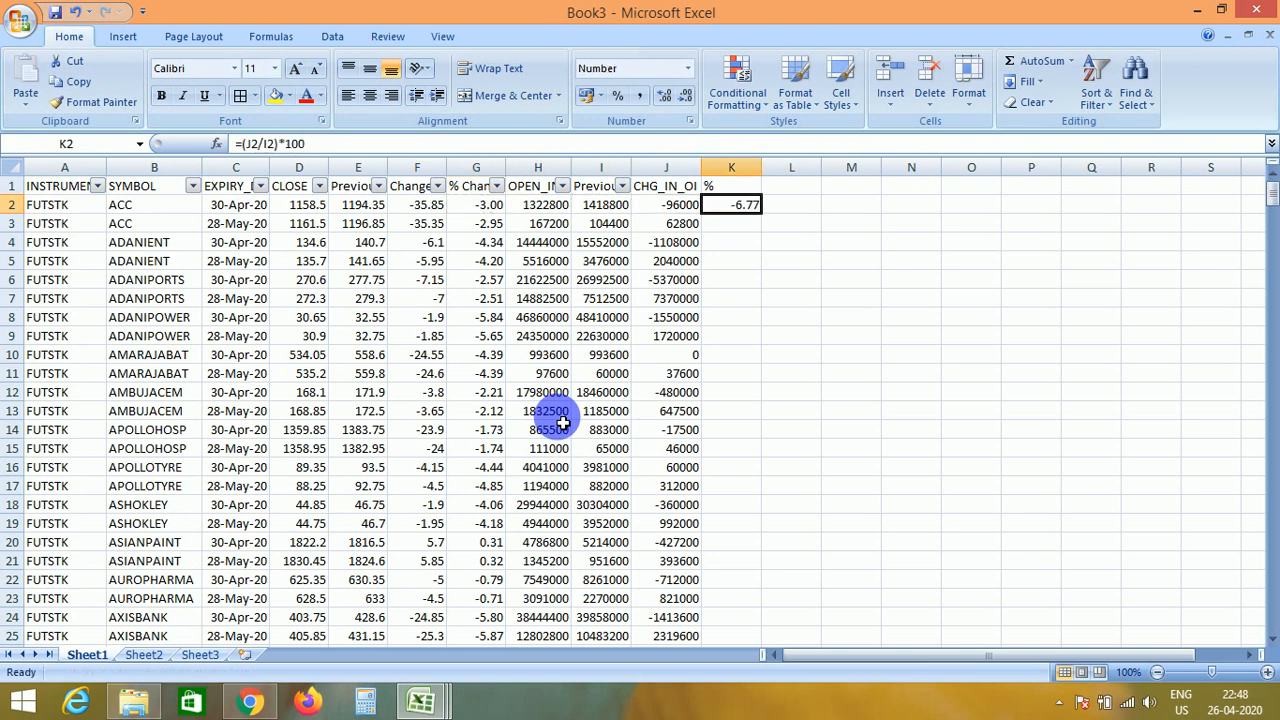
# Copy the open interest percentage formula in K2 down column K to the last data row, K288
pyautogui.press('Left')
pyautogui.press('Left')
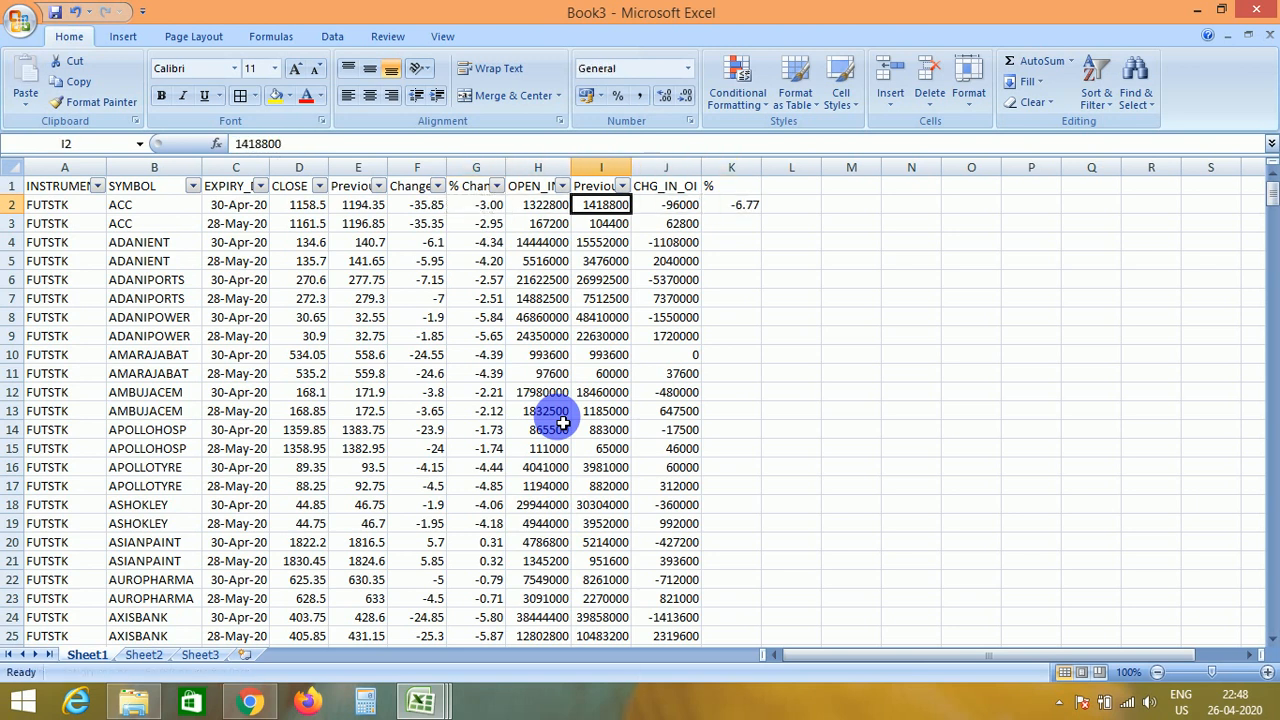
pyautogui.press('Right')
pyautogui.press('Right')
pyautogui.hotkey('ctrl', 'c')
pyautogui.press('Left')
pyautogui.hotkey('ctrl', 'Down')
pyautogui.press('Right')
pyautogui.hotkey('ctrl', 'shift', 'Up')
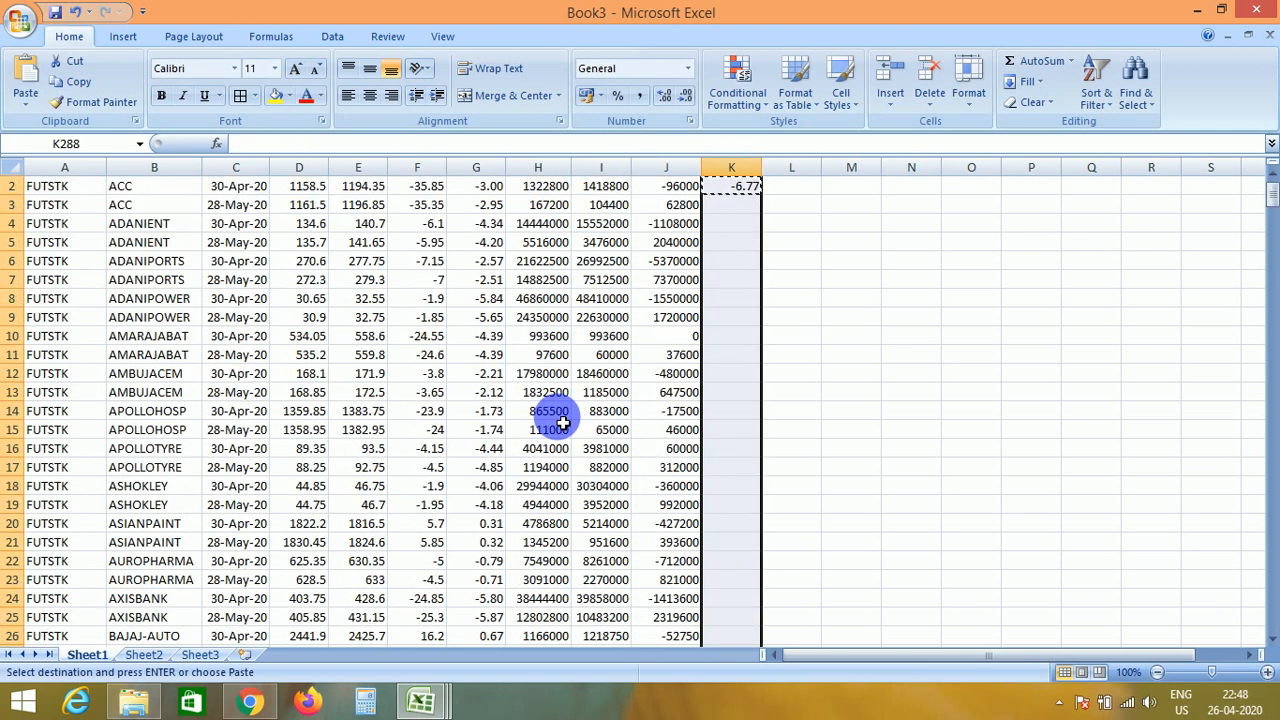
pyautogui.hotkey('ctrl', 'v')
pyautogui.press('Up')
pyautogui.press('Escape')
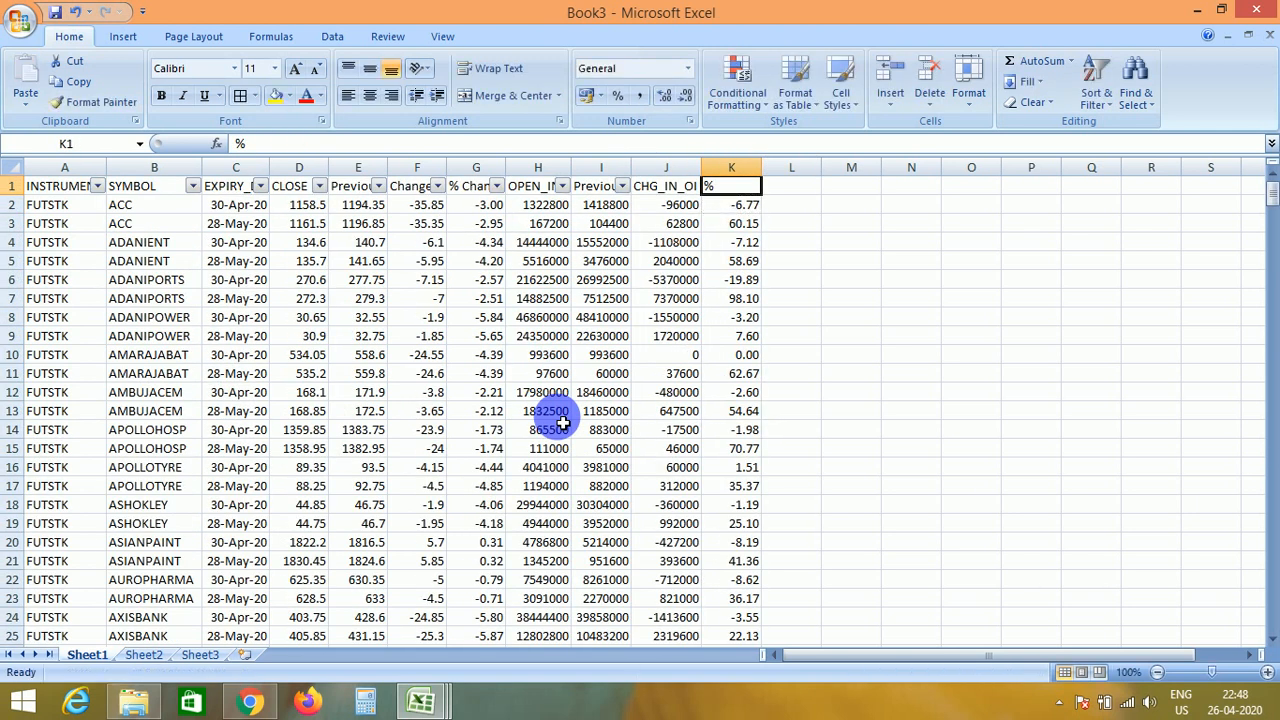
# Change the header in K1 to % OI
pyautogui.press('F2')
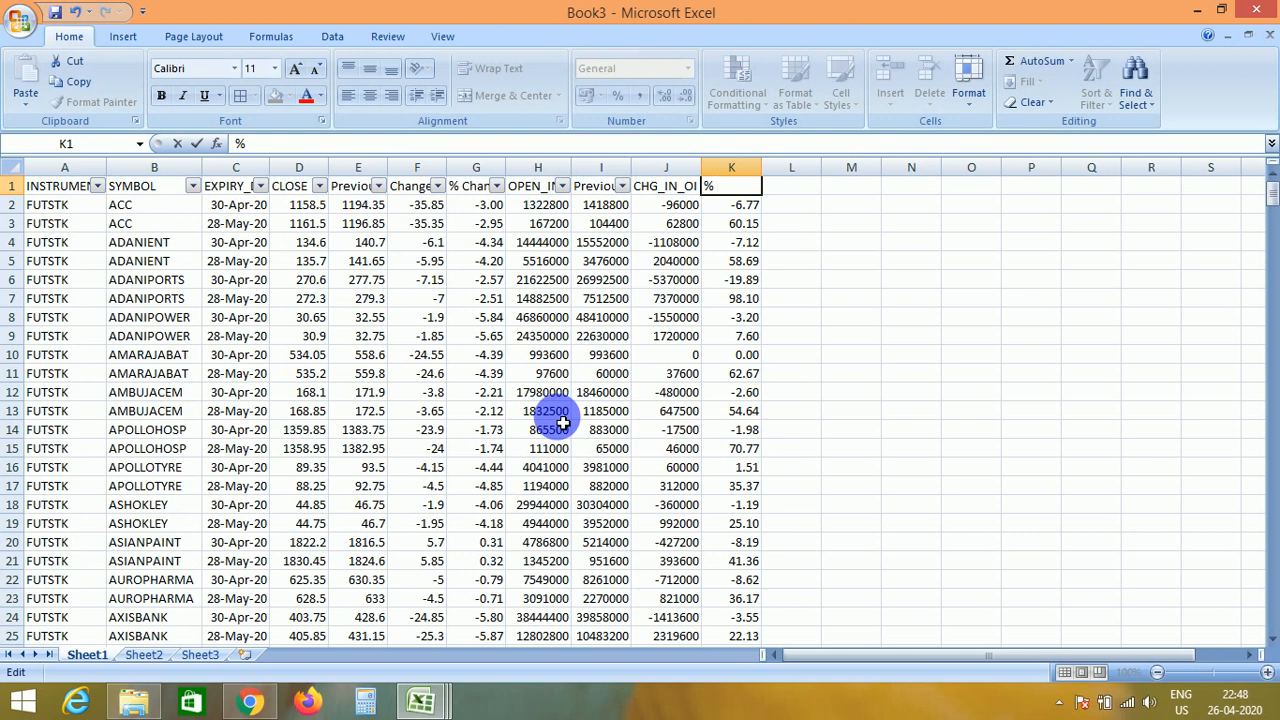
pyautogui.write('OI')
pyautogui.press('Return')
pyautogui.press('Up')
pyautogui.hotkey('ctrl', 'Home')
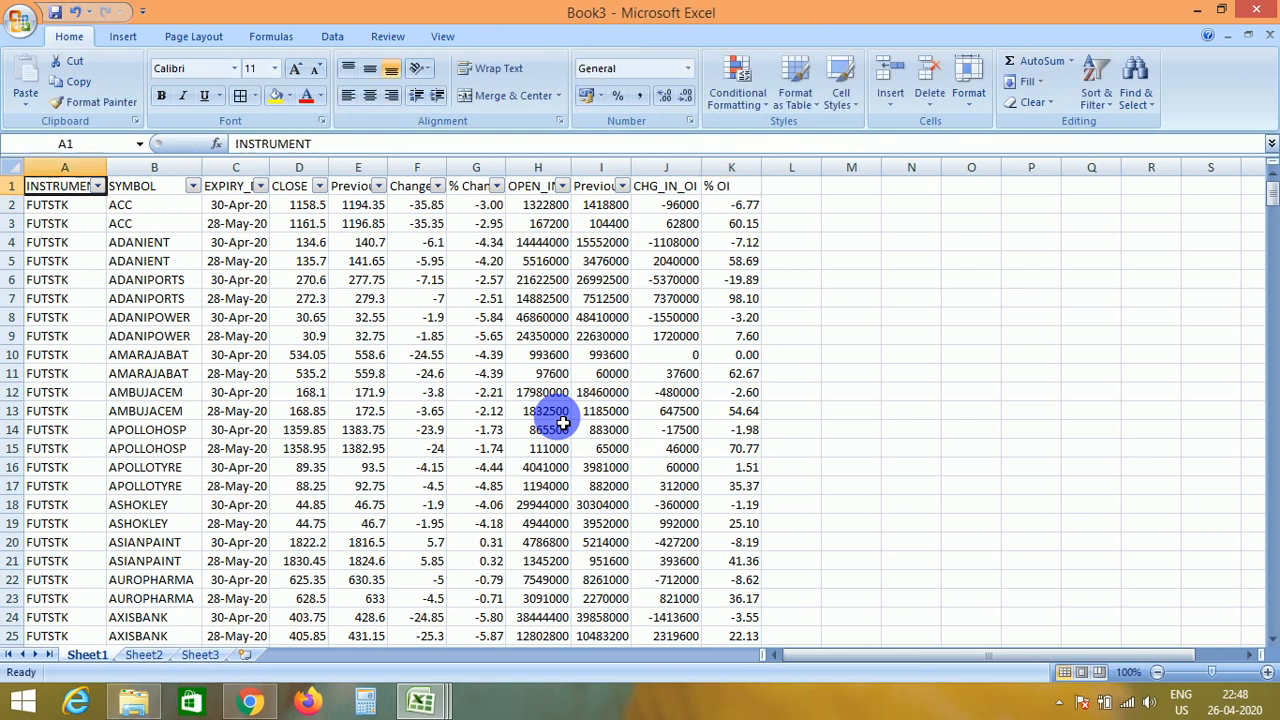
pyautogui.press('super')
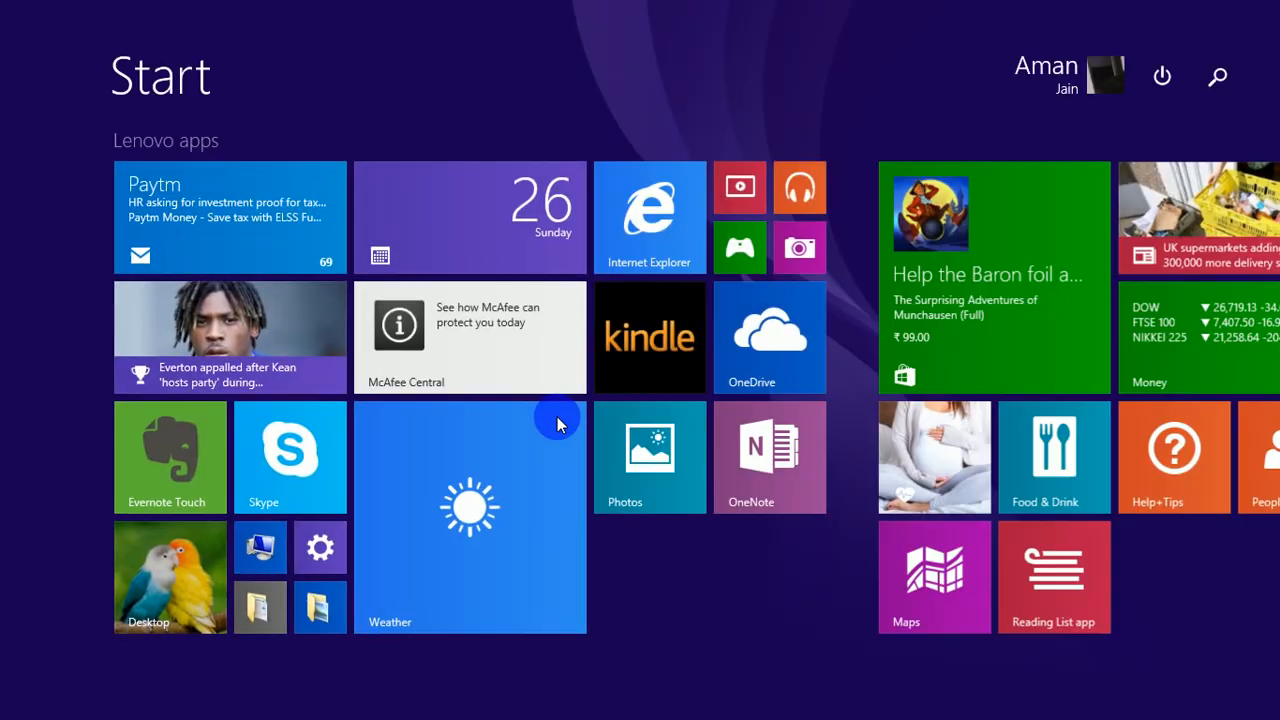
pyautogui.hotkey('alt', 'Tab')
pyautogui.hotkey('alt', 'Tab')
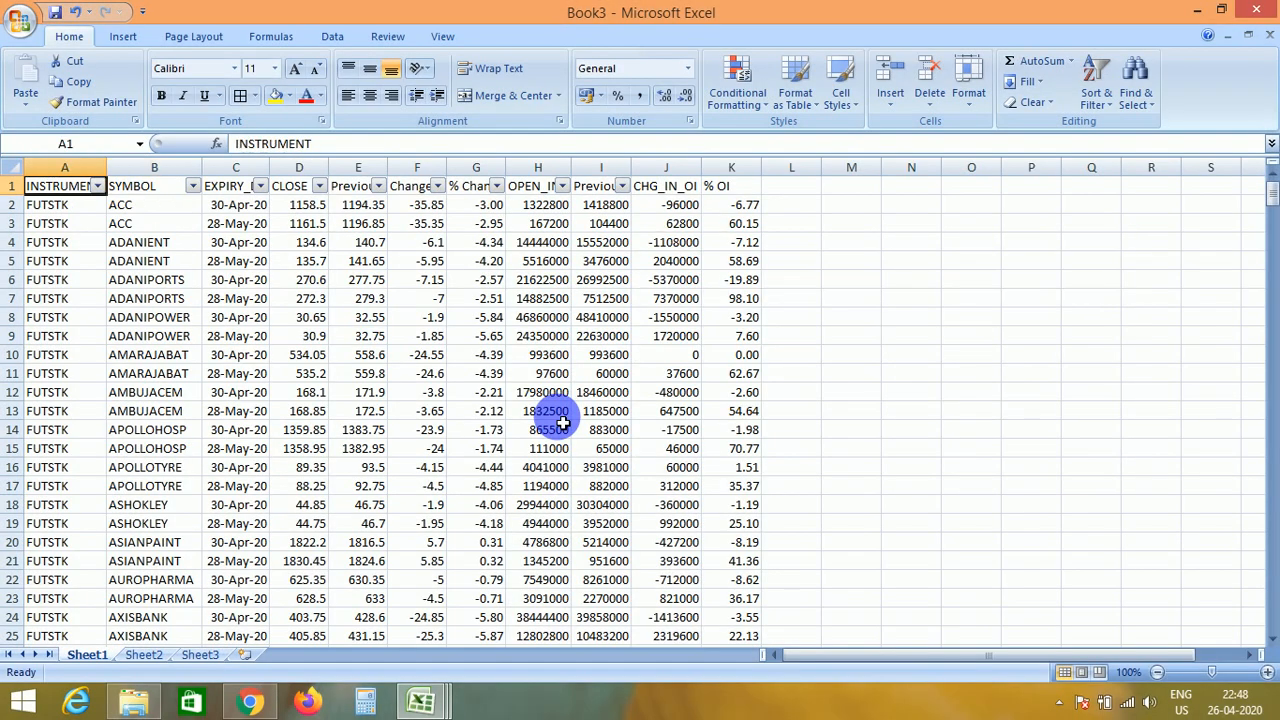
# Turn the header row's AutoFilter off and on again to include the CHG_IN_OI and % OI columns
pyautogui.hotkey('alt', 'd')
pyautogui.press('f')
pyautogui.press('f')
pyautogui.hotkey('alt', 'd')
pyautogui.press('f')
pyautogui.press('f')
pyautogui.press('Right')
pyautogui.press('Right')
pyautogui.press('Right')
pyautogui.press('Left')
pyautogui.press('Down')
pyautogui.press('Down')
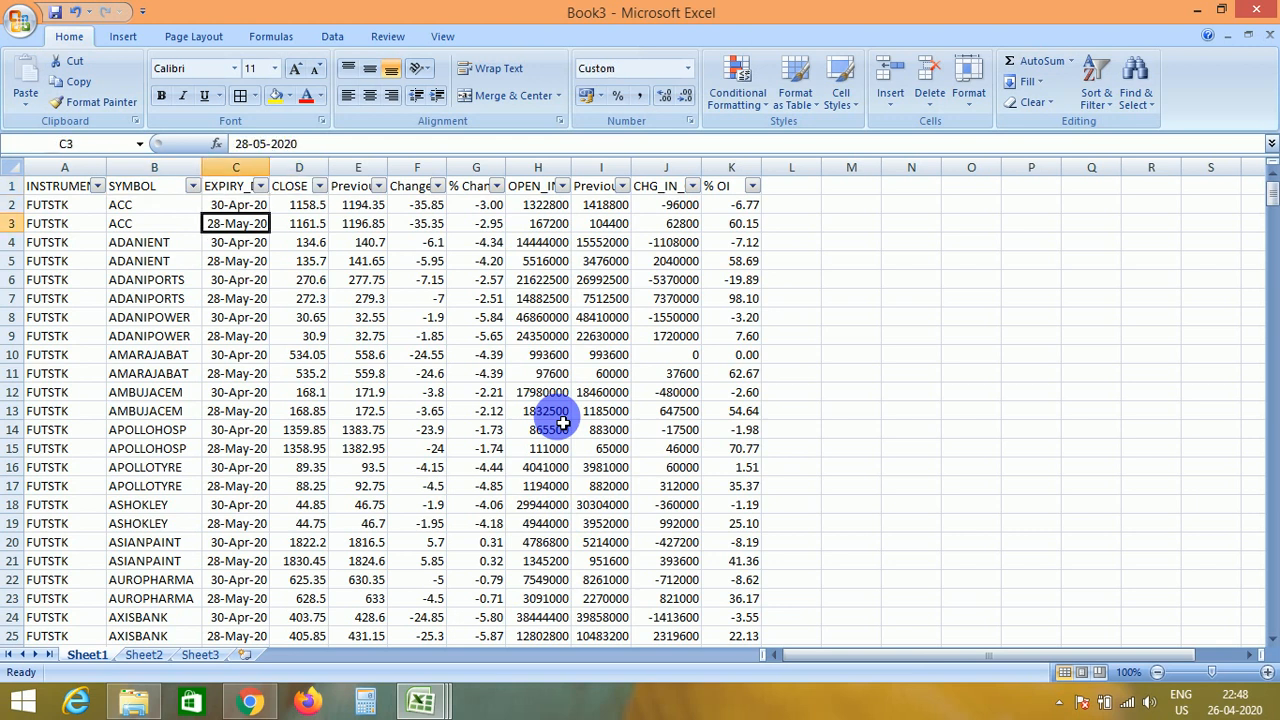
pyautogui.press('Down')
pyautogui.press('Down')
pyautogui.press('Down')
pyautogui.press('Up')
pyautogui.press('Up')
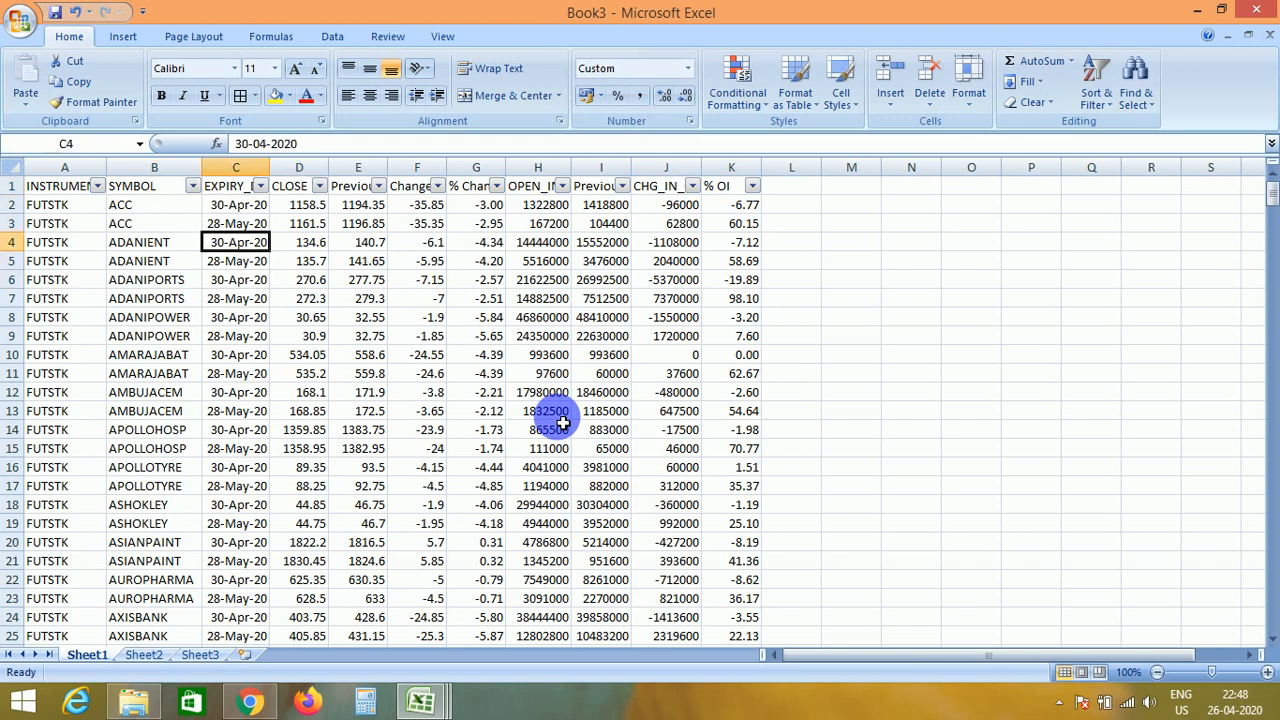
pyautogui.press('Up')
pyautogui.press('Right')
pyautogui.press('Right')
pyautogui.press('Right')
pyautogui.press('Right')
pyautogui.press('Right')
pyautogui.press('Right')
pyautogui.press('Right')
pyautogui.press('Right')
pyautogui.press('Right')
pyautogui.press('Right')
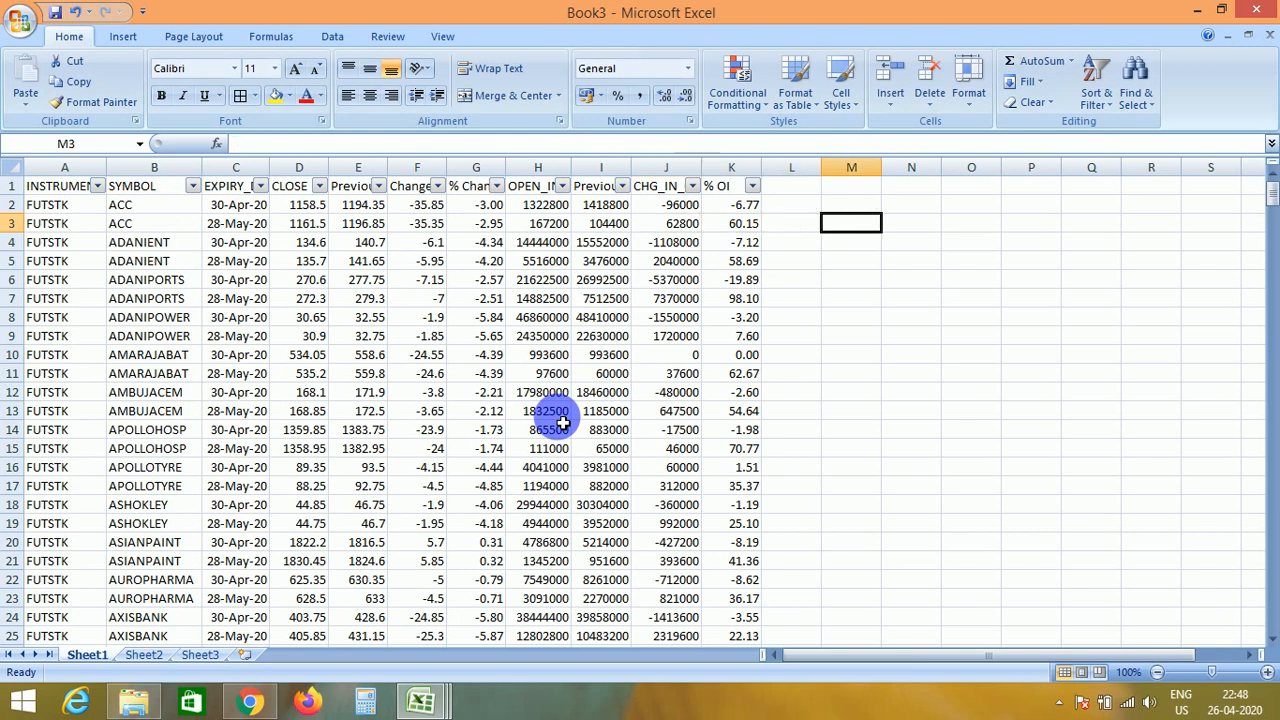
pyautogui.press('Left')
pyautogui.press('Right')
pyautogui.press('Right')
pyautogui.press('Home')
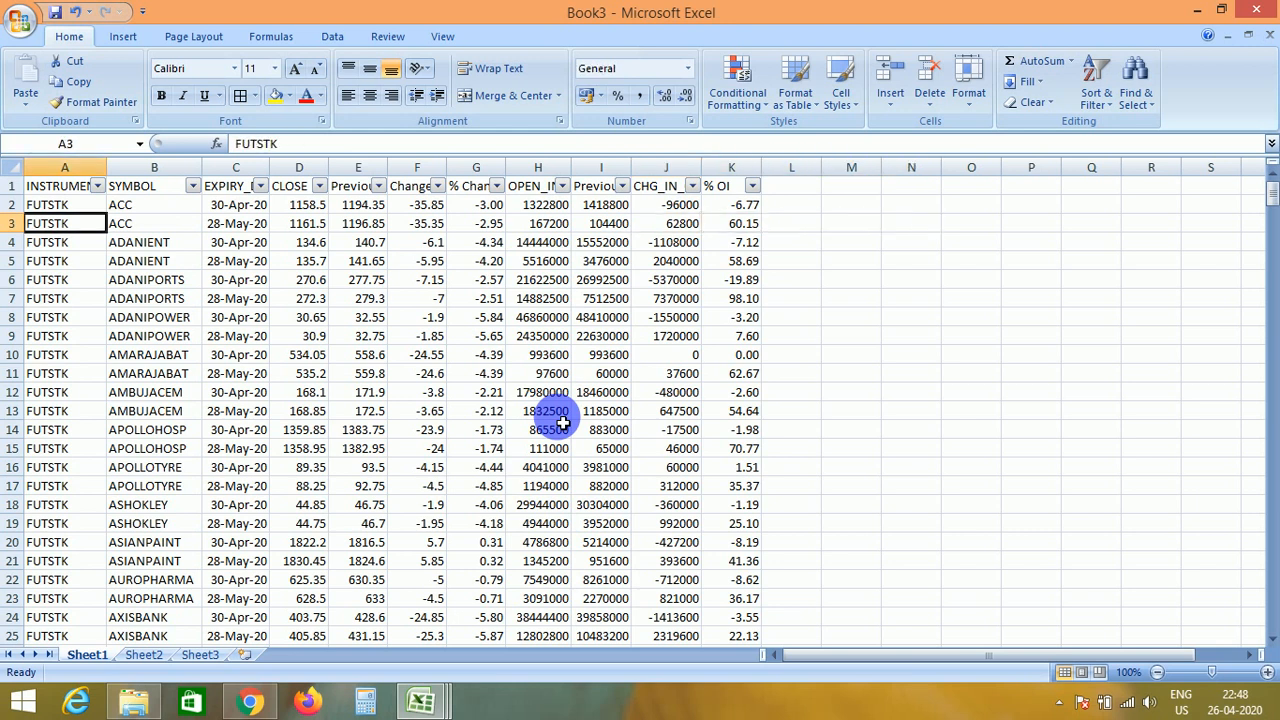
# Sort the data by EXPIRY_DT from oldest to newest
pyautogui.press('Right')
pyautogui.press('Right')
pyautogui.press('Up')
pyautogui.press('Up')
pyautogui.hotkey('alt', 'Down')
pyautogui.press('Down')
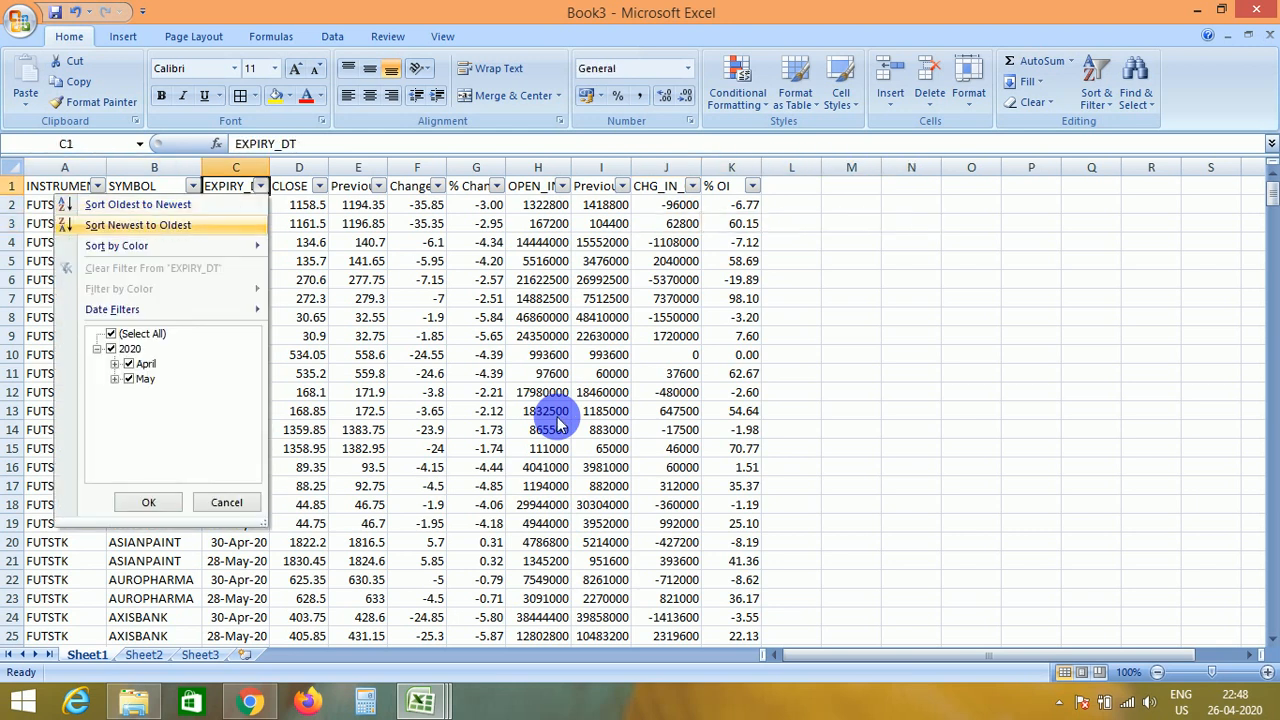
pyautogui.press('Up')
pyautogui.press('Return')
pyautogui.press('Down')
pyautogui.press('Down')
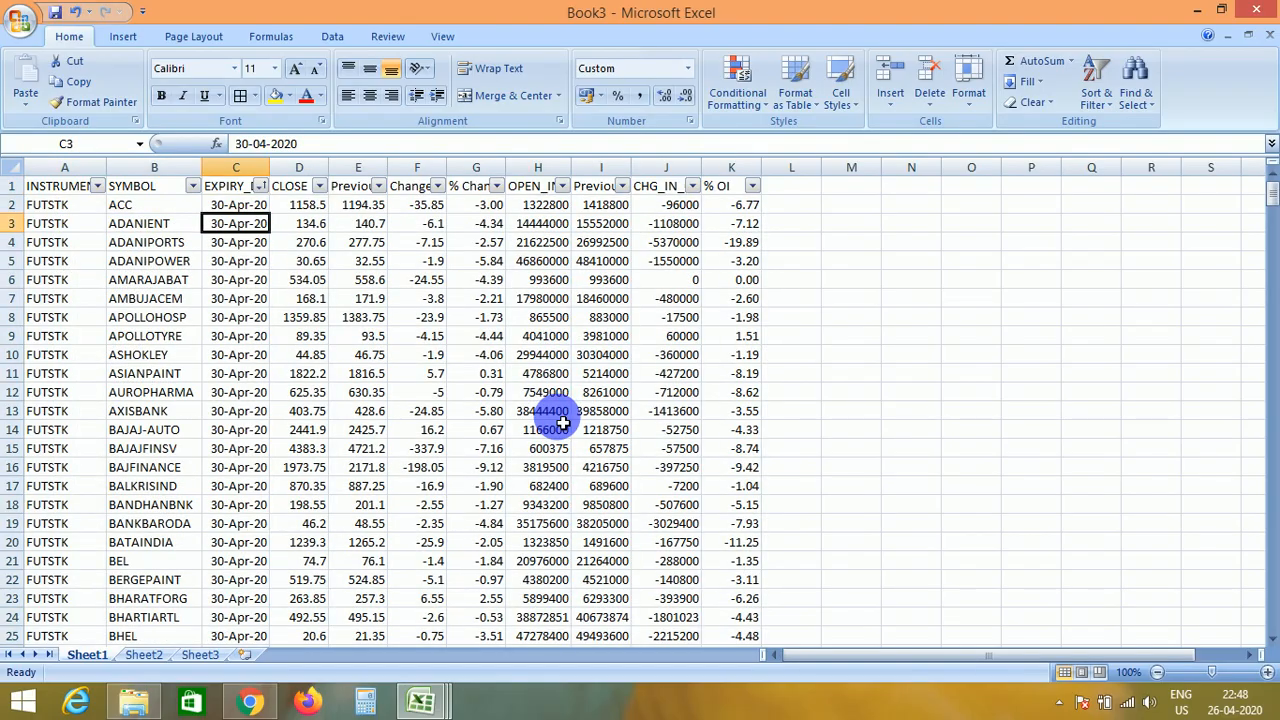
# Copy all the 28-May-20 contract rows, A146:K288
pyautogui.press('Down')
pyautogui.press('Down')
pyautogui.press('Down')
pyautogui.press('Down')
pyautogui.press('Down')
pyautogui.press('Down')
pyautogui.press('Down')
pyautogui.press('Down')
pyautogui.press('Down')
pyautogui.press('Down')
pyautogui.press('Down')
pyautogui.press('Down')
pyautogui.press('Down')
pyautogui.press('Down')
pyautogui.press('Down')
pyautogui.press('Down')
pyautogui.press('Down')
pyautogui.press('Down')
pyautogui.press('Down')
pyautogui.press('Down')
pyautogui.press('Down')
pyautogui.press('Down')
pyautogui.press('Down')
pyautogui.press('Down')
pyautogui.press('Down')
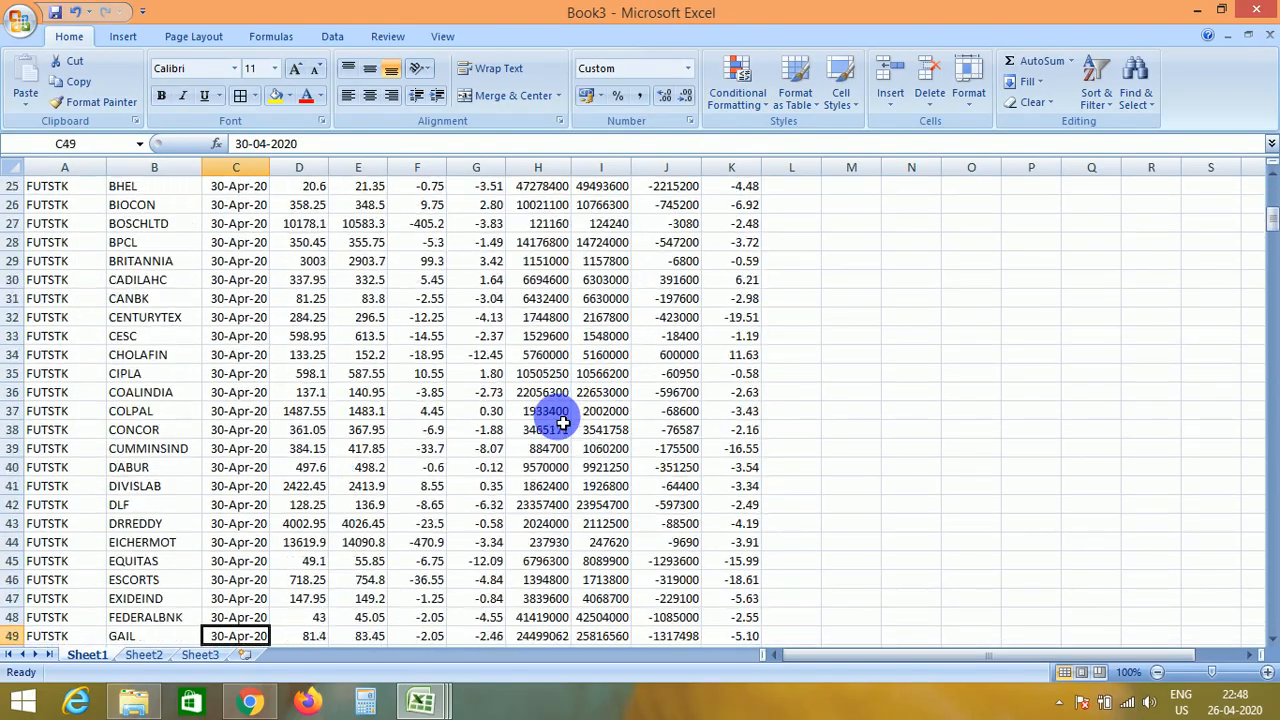
pyautogui.press('Down')
pyautogui.press('Down')
pyautogui.press('Down')
pyautogui.press('Down')
pyautogui.press('Down')
pyautogui.press('Down')
pyautogui.press('Down')
pyautogui.press('Down')
pyautogui.press('Down')
pyautogui.press('Down')
pyautogui.press('Down')
pyautogui.press('Down')
pyautogui.press('Down')
pyautogui.press('Down')
pyautogui.press('Down')
pyautogui.press('Down')
pyautogui.press('Down')
pyautogui.press('Down')
pyautogui.press('Down')
pyautogui.press('Down')
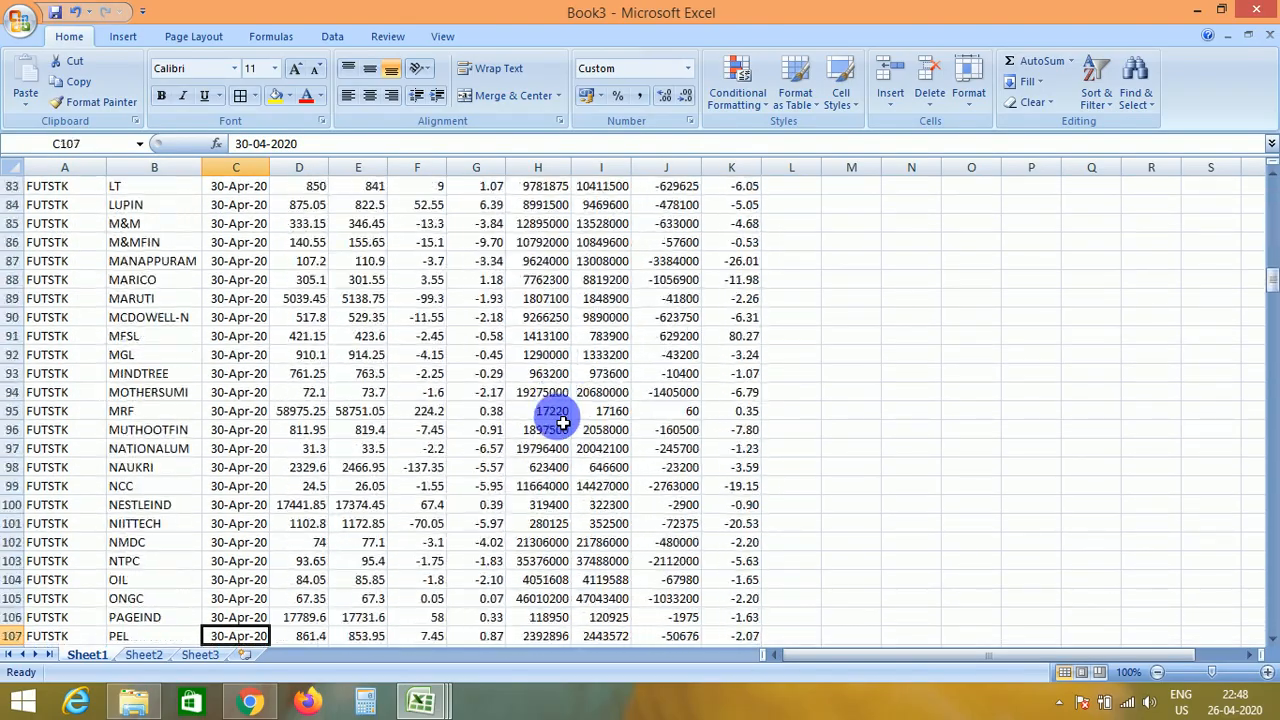
pyautogui.press('Down')
pyautogui.press('Down')
pyautogui.press('Down')
pyautogui.press('Down')
pyautogui.press('Down')
pyautogui.press('Down')
pyautogui.press('Down')
pyautogui.press('Down')
pyautogui.press('Down')
pyautogui.press('Down')
pyautogui.press('Down')
pyautogui.press('Down')
pyautogui.press('Down')
pyautogui.press('Down')
pyautogui.press('Down')
pyautogui.press('Down')
pyautogui.press('Down')
pyautogui.press('Down')
pyautogui.press('Down')
pyautogui.press('Down')
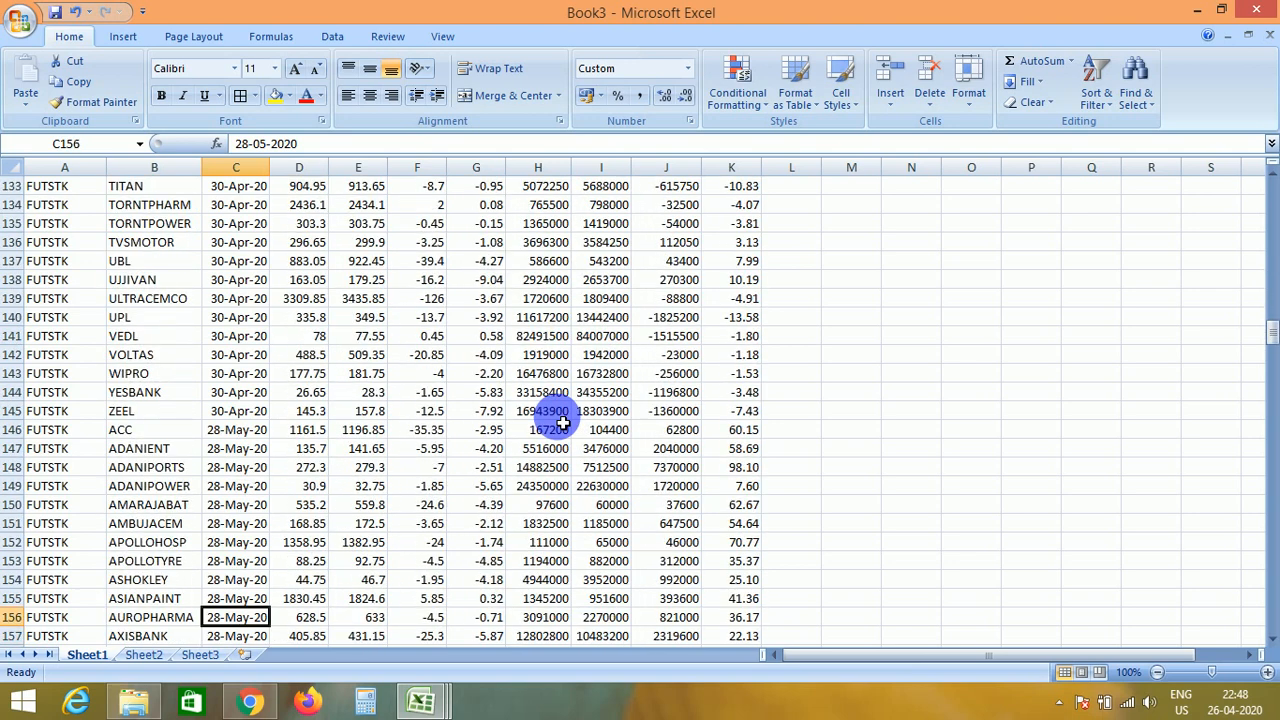
pyautogui.press('Up')
pyautogui.press('Up')
pyautogui.press('Up')
pyautogui.press('Up')
pyautogui.press('Up')
pyautogui.press('Up')
pyautogui.press('Up')
pyautogui.press('Up')
pyautogui.press('Up')
pyautogui.press('Up')
pyautogui.press('Left')
pyautogui.press('Left')
pyautogui.hotkey('ctrl', 'shift', 'Right')
pyautogui.hotkey('ctrl', 'shift', 'Down')
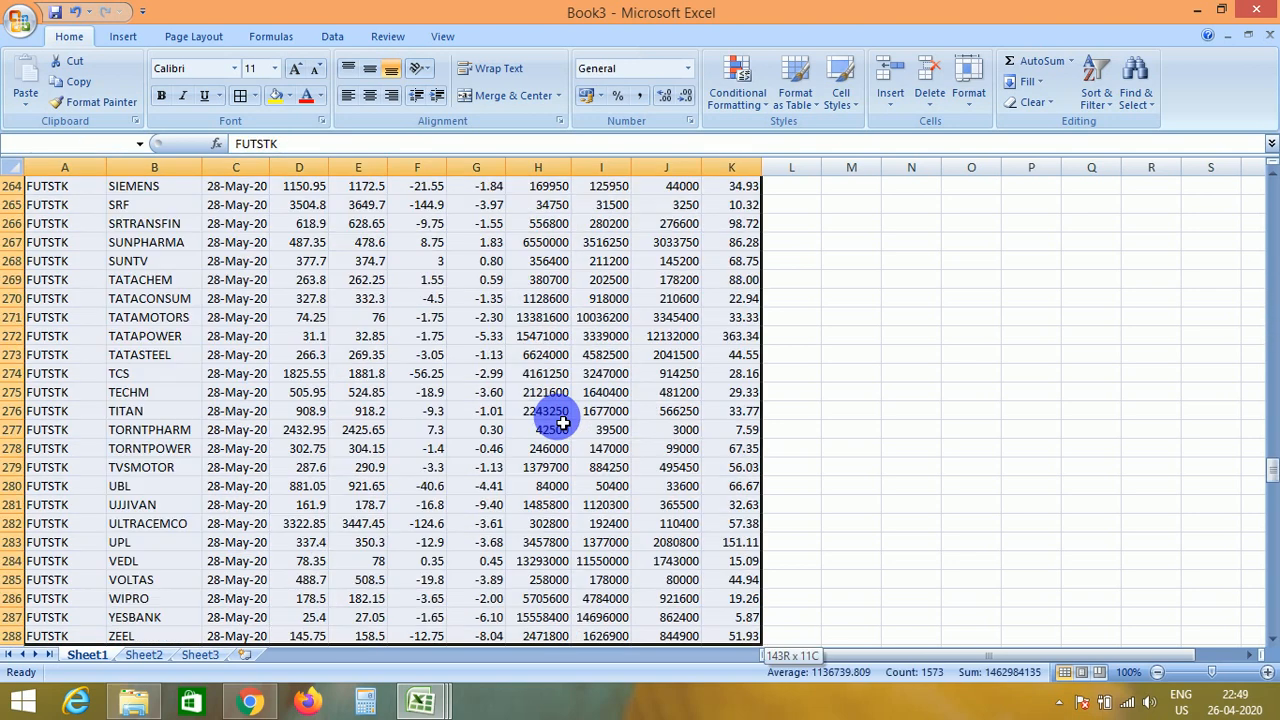
pyautogui.hotkey('ctrl', 'c')
# Paste the copied May contract rows beside the April rows, starting at L2
pyautogui.hotkey('ctrl', 'Home')
pyautogui.press('Down')
pyautogui.press('Right')
pyautogui.press('Right')
pyautogui.press('Right')
pyautogui.press('Right')
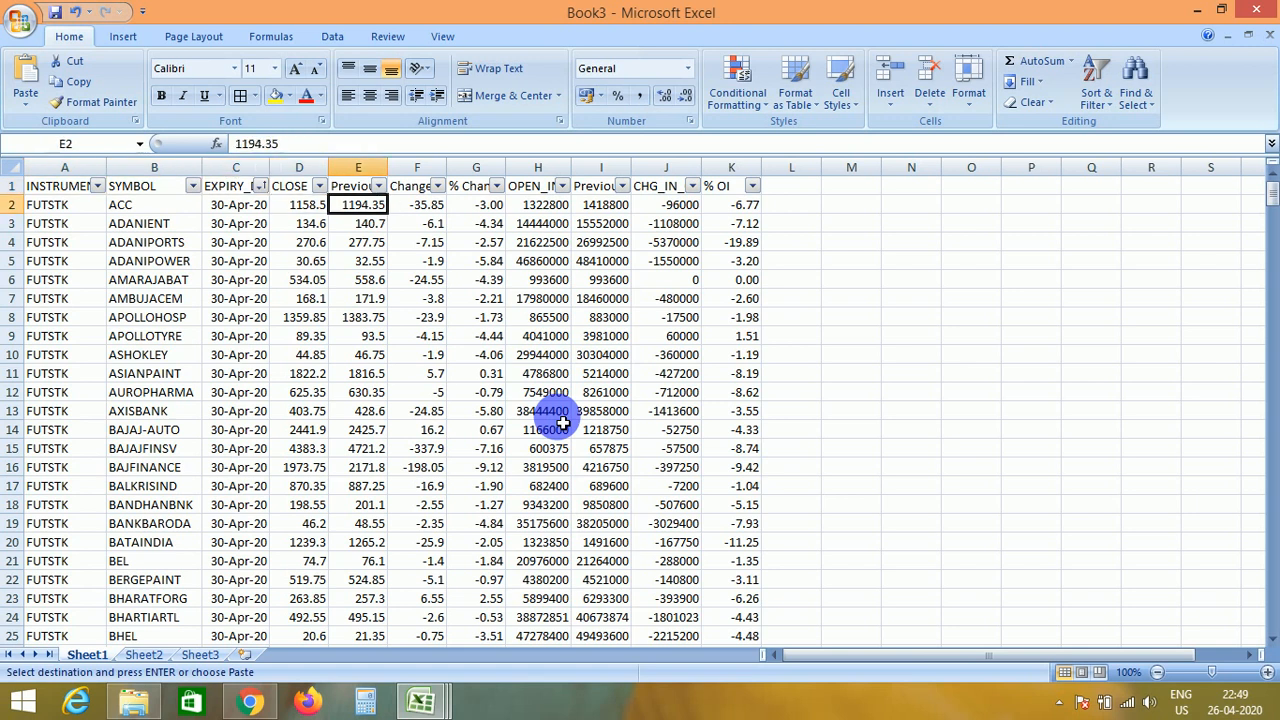
pyautogui.press('Right')
pyautogui.press('Right')
pyautogui.press('Right')
pyautogui.press('Right')
pyautogui.press('Right')
pyautogui.press('Right')
pyautogui.press('Right')
pyautogui.hotkey('ctrl', 'v')
pyautogui.press('Escape')
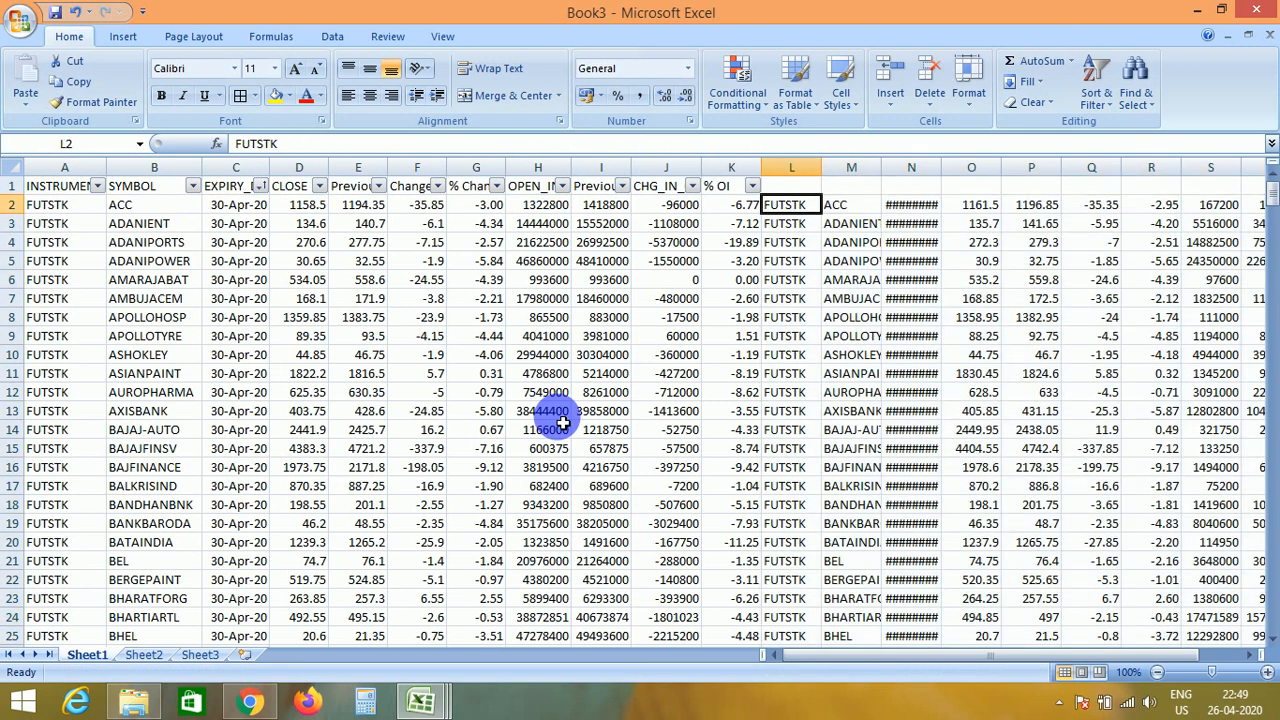
# Insert blank cells in column N beside the pasted symbols, from N2 to row 144, shifting the existing cells right
pyautogui.press('Right')
pyautogui.press('Right')
pyautogui.hotkey('ctrl', 'shift', 'Down')
pyautogui.hotkey('ctrl', 'shift', '+')
pyautogui.press('Return')
pyautogui.press('Left')
pyautogui.press('Right')
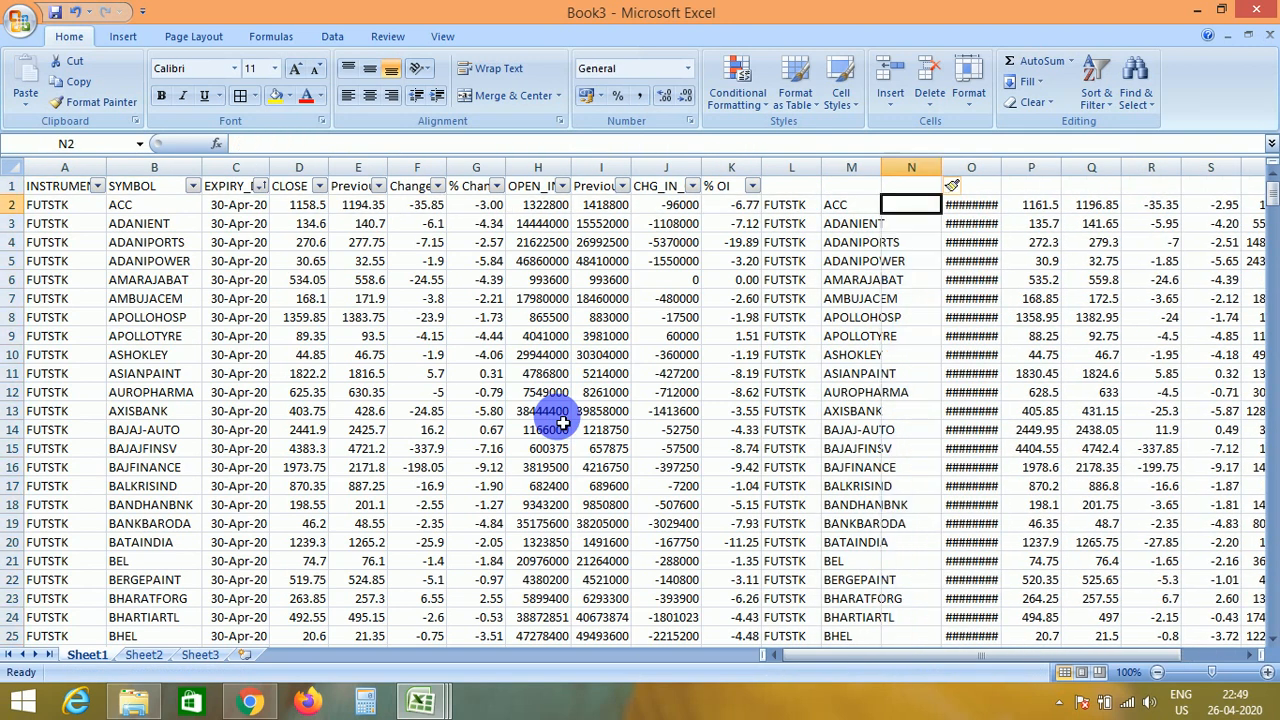
# Enter the formula =M2=B2 in N2 to compare the May symbol with the April symbol
pyautogui.write('=')
pyautogui.press('Left')
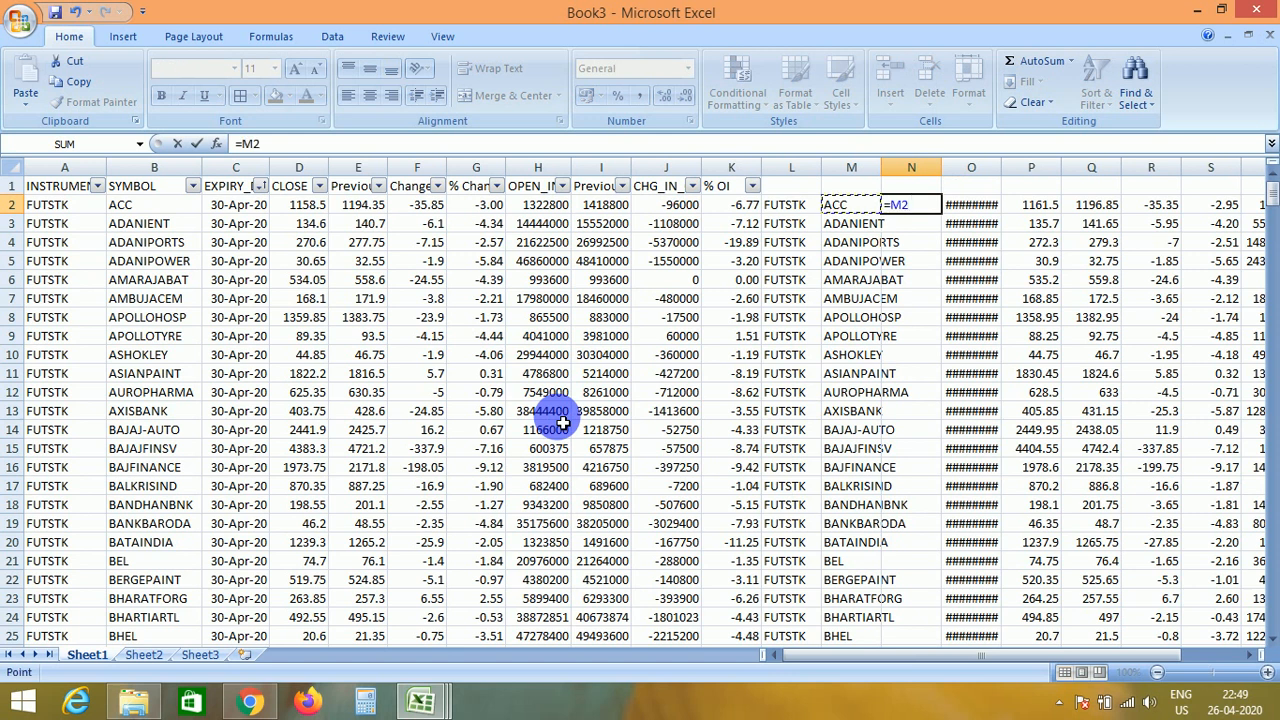
pyautogui.press('Left')
pyautogui.press('Left')
pyautogui.press('Left')
pyautogui.press('Left')
pyautogui.press('Return')
# Copy the symbol comparison formula in N2 down column N to row 144
pyautogui.press('Up')
pyautogui.hotkey('ctrl', 'c')
pyautogui.press('Left')
pyautogui.hotkey('ctrl', 'Down')
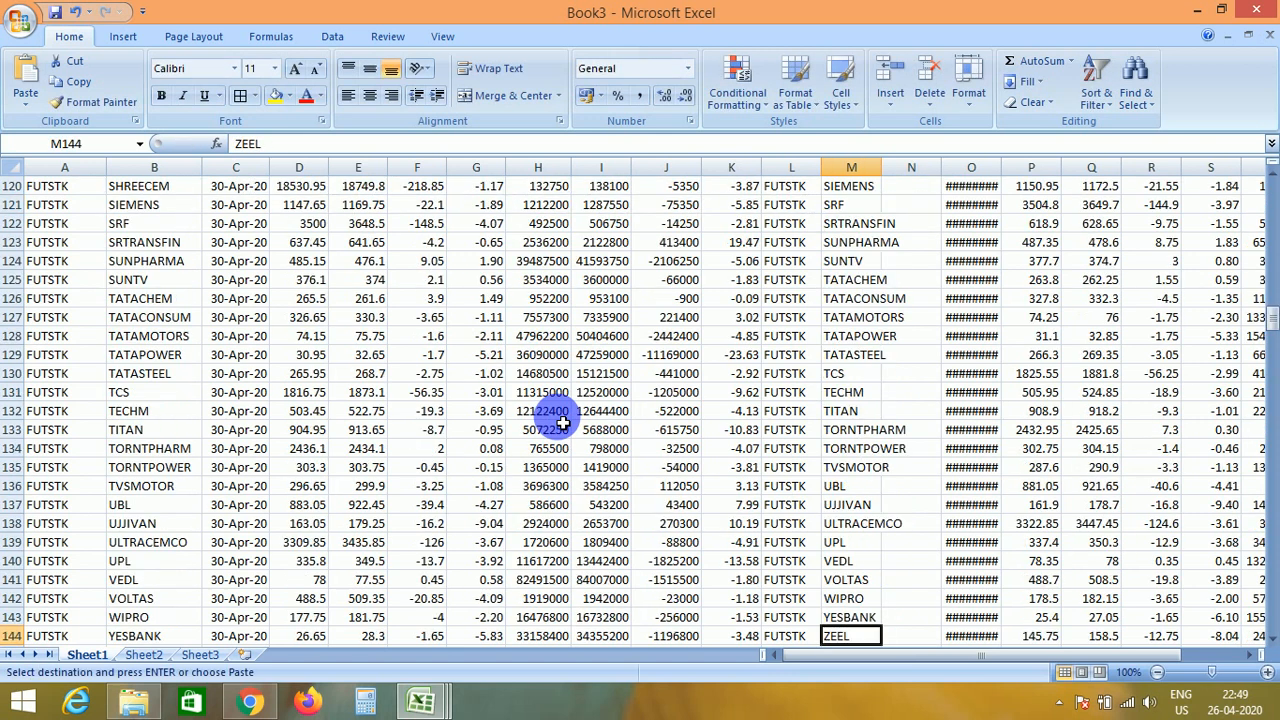
pyautogui.press('Right')
pyautogui.hotkey('ctrl', 'shift', 'Up')
pyautogui.hotkey('ctrl', 'v')
pyautogui.hotkey('ctrl', 'Up')
pyautogui.press('Up')
pyautogui.press('Escape')
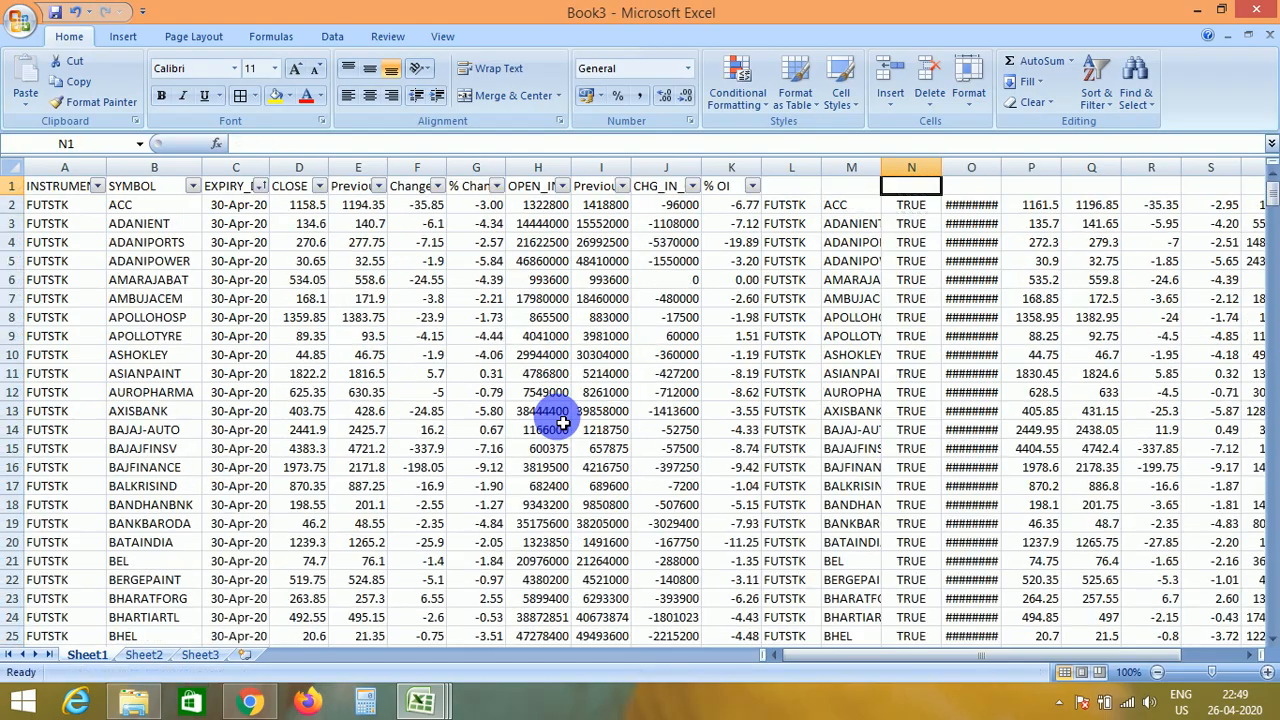
# Check the comparison results in column N for the first row where the April and May symbols differ
pyautogui.hotkey('ctrl', 'Down')
pyautogui.hotkey('ctrl', 'Down')
pyautogui.press('Up')
pyautogui.press('Up')
pyautogui.press('Up')
pyautogui.press('Up')
pyautogui.press('Up')
pyautogui.press('Up')
pyautogui.press('Up')
pyautogui.press('Up')
pyautogui.press('Up')
pyautogui.press('Up')
pyautogui.press('Up')
pyautogui.press('Up')
pyautogui.press('Up')
pyautogui.press('Up')
pyautogui.press('Up')
pyautogui.press('Up')
pyautogui.press('Up')
pyautogui.press('Up')
pyautogui.press('Up')
pyautogui.press('Up')
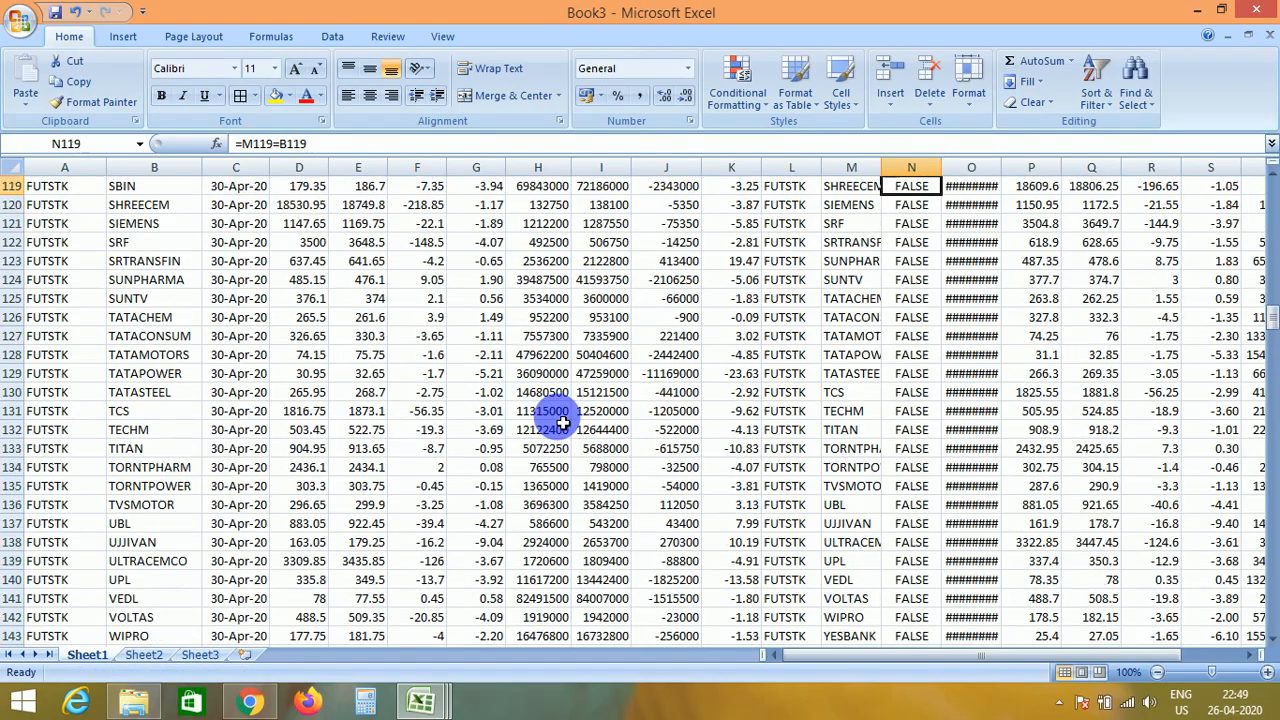
pyautogui.press('Up')
pyautogui.press('Up')
pyautogui.press('Up')
pyautogui.press('Up')
pyautogui.press('Up')
pyautogui.press('Up')
pyautogui.press('Up')
pyautogui.press('Up')
pyautogui.press('Up')
pyautogui.press('Up')
pyautogui.press('Up')
pyautogui.press('Up')
pyautogui.press('Up')
pyautogui.press('Up')
pyautogui.press('Up')
pyautogui.press('Up')
pyautogui.press('Up')
pyautogui.press('Up')
pyautogui.press('Up')
pyautogui.press('Up')
pyautogui.press('Down')
pyautogui.press('Down')
pyautogui.press('Down')
pyautogui.press('Down')
pyautogui.press('Down')
pyautogui.press('Down')
pyautogui.press('Down')
pyautogui.press('Down')
pyautogui.press('Down')
pyautogui.press('Down')
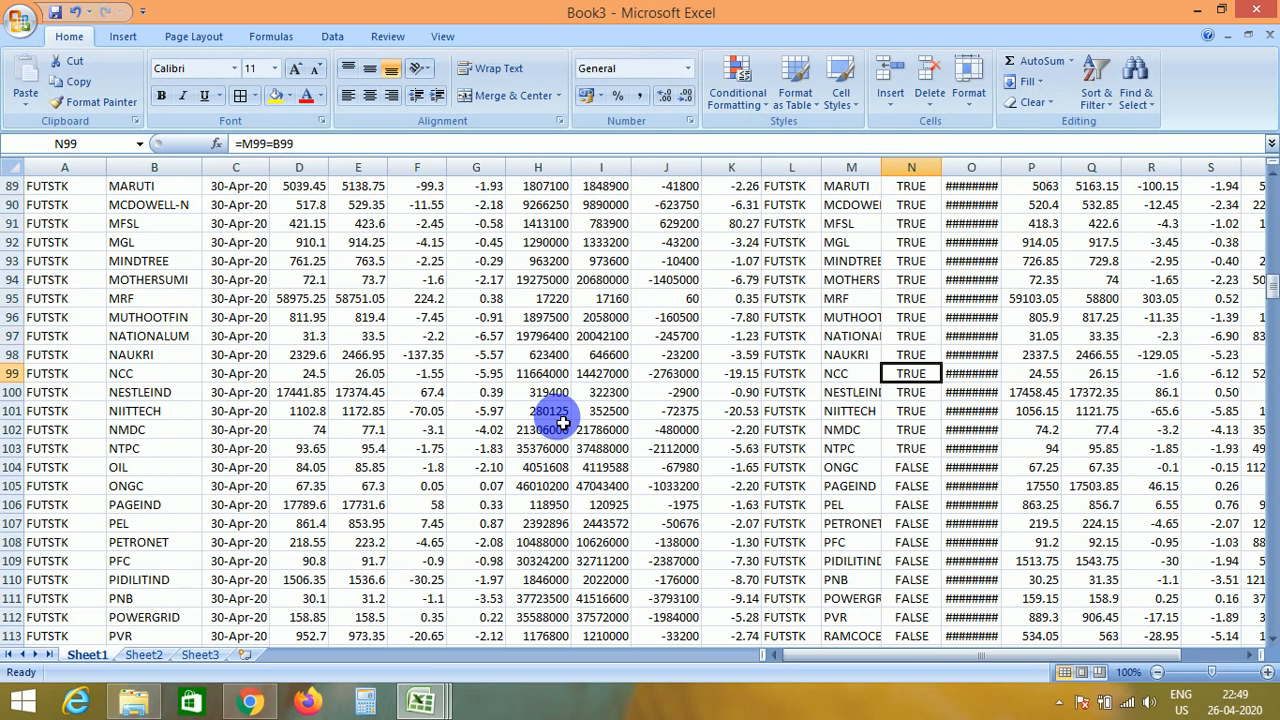
pyautogui.press('Down')
pyautogui.press('Down')
pyautogui.press('Down')
pyautogui.press('Down')
pyautogui.press('Down')
# Compare the April contract entries in row 104 with the May entries beside them
pyautogui.press('Left')
pyautogui.press('Left')
pyautogui.press('Right')
pyautogui.press('Left')
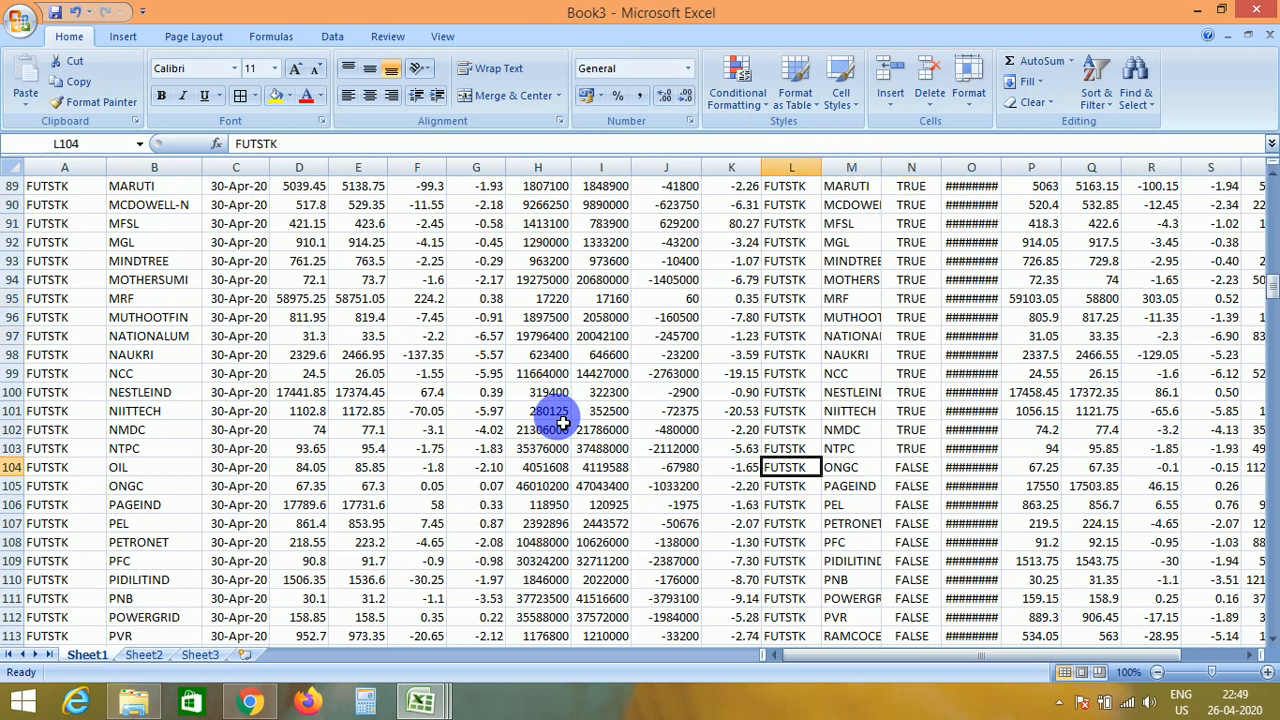
pyautogui.press('Left')
pyautogui.press('Left')
pyautogui.press('Left')
pyautogui.press('Left')
pyautogui.press('Left')
pyautogui.press('Left')
pyautogui.press('Left')
pyautogui.press('Left')
pyautogui.press('Left')
pyautogui.press('Left')
pyautogui.press('Left')
pyautogui.press('Right')
pyautogui.press('Right')
pyautogui.press('Left')
pyautogui.press('Left')
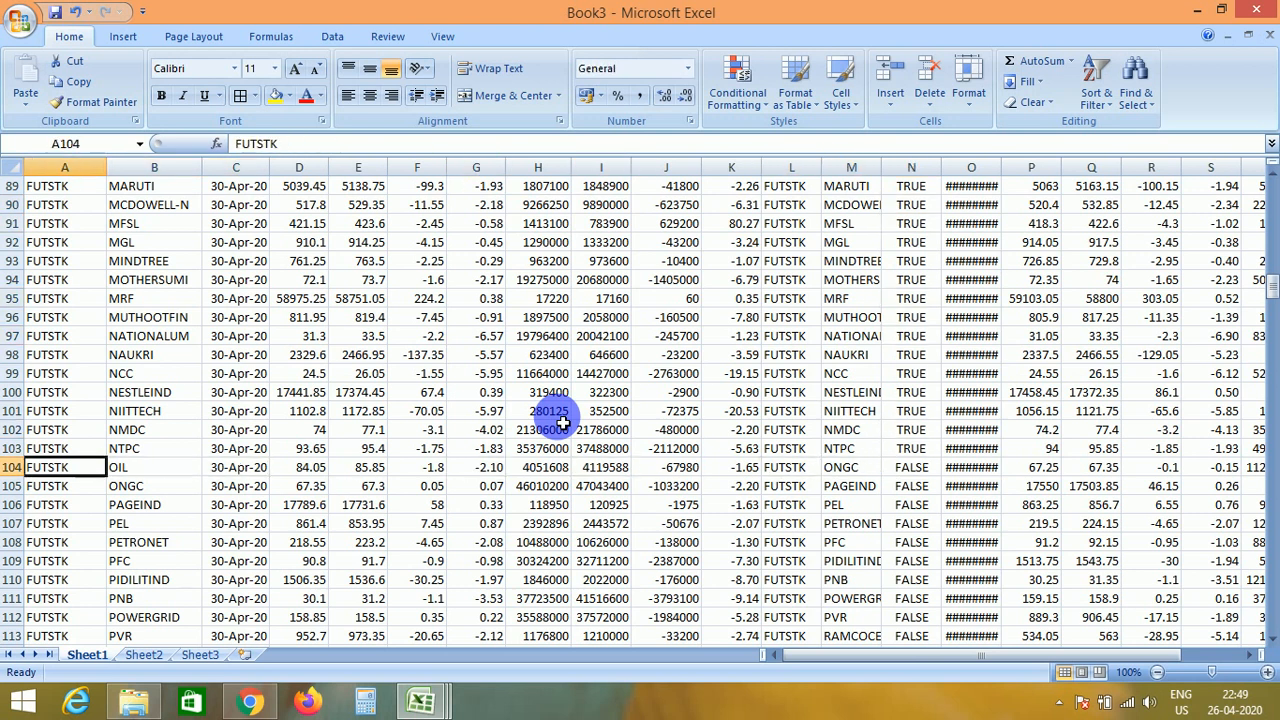
pyautogui.press('Right')
pyautogui.press('Right')
pyautogui.press('Right')
pyautogui.press('Left')
pyautogui.press('Left')
pyautogui.press('Left')
pyautogui.press('Right')
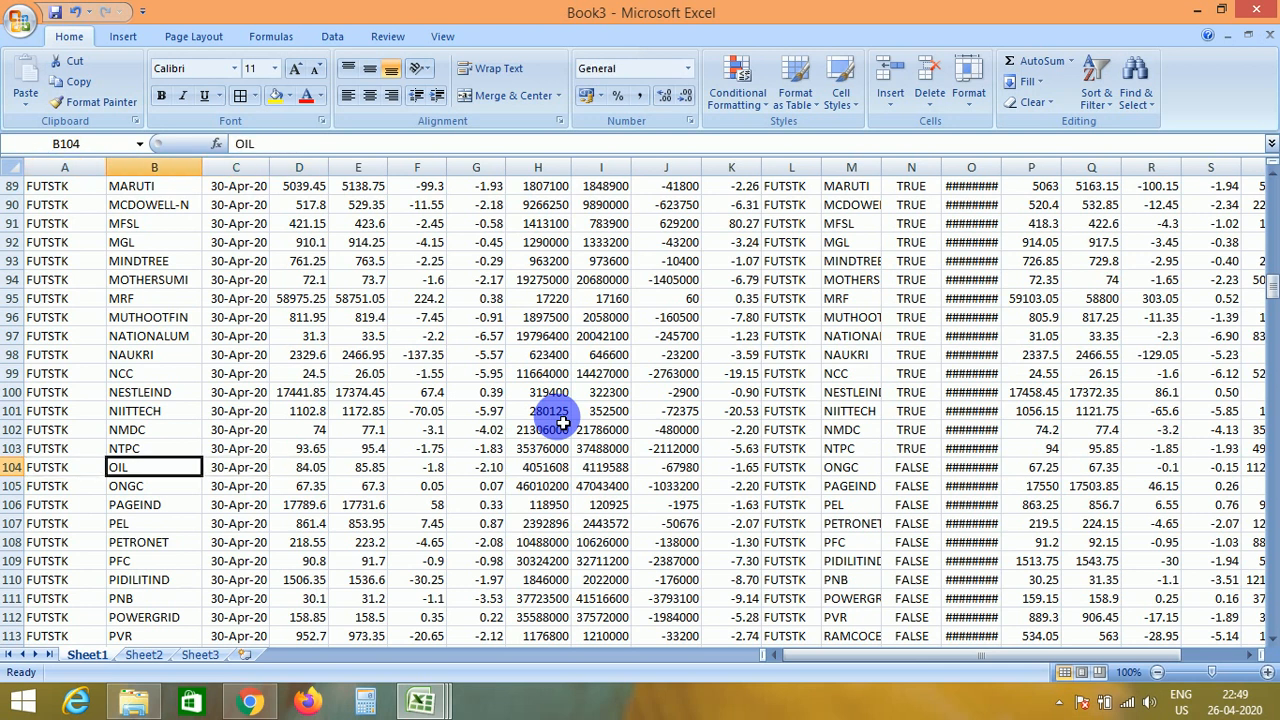
pyautogui.press('Right')
pyautogui.press('Right')
pyautogui.press('Right')
pyautogui.press('Right')
pyautogui.press('Right')
pyautogui.press('Right')
pyautogui.press('Right')
pyautogui.press('Right')
pyautogui.press('Right')
pyautogui.press('Right')
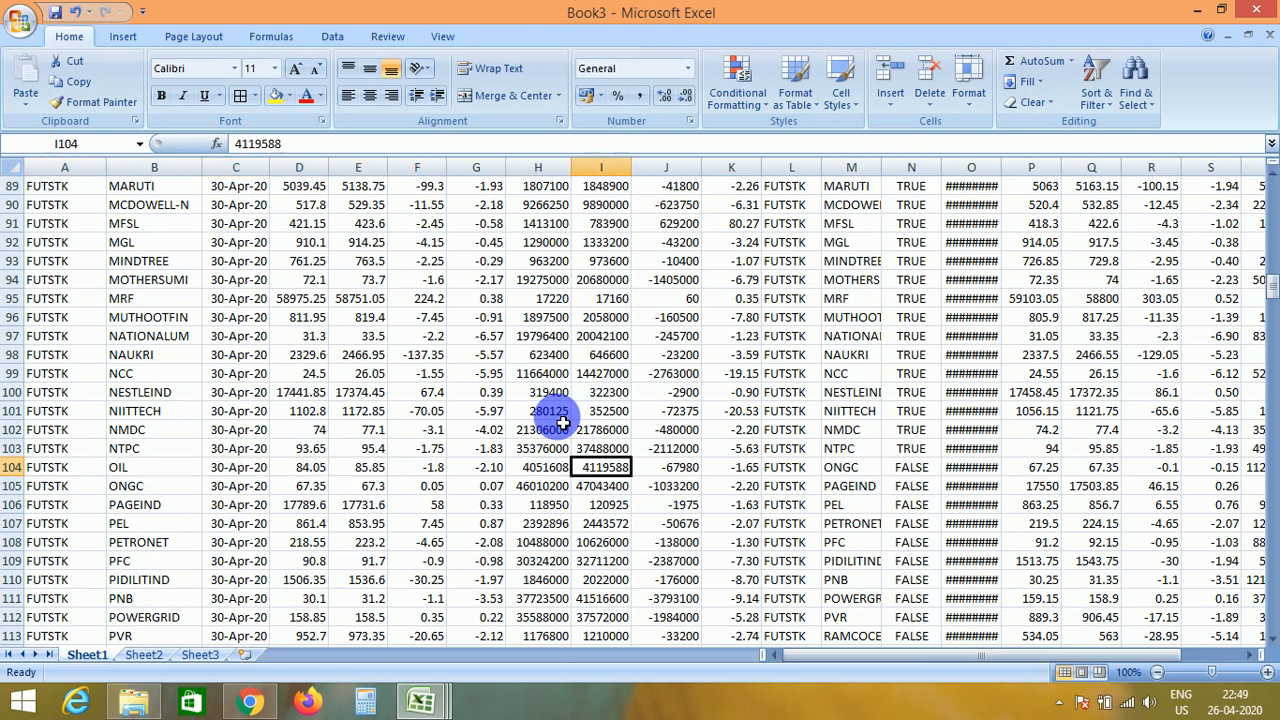
# Move the May block L104:W144 down one row so that it starts at L105
pyautogui.hotkey('ctrl', 'shift', 'End')
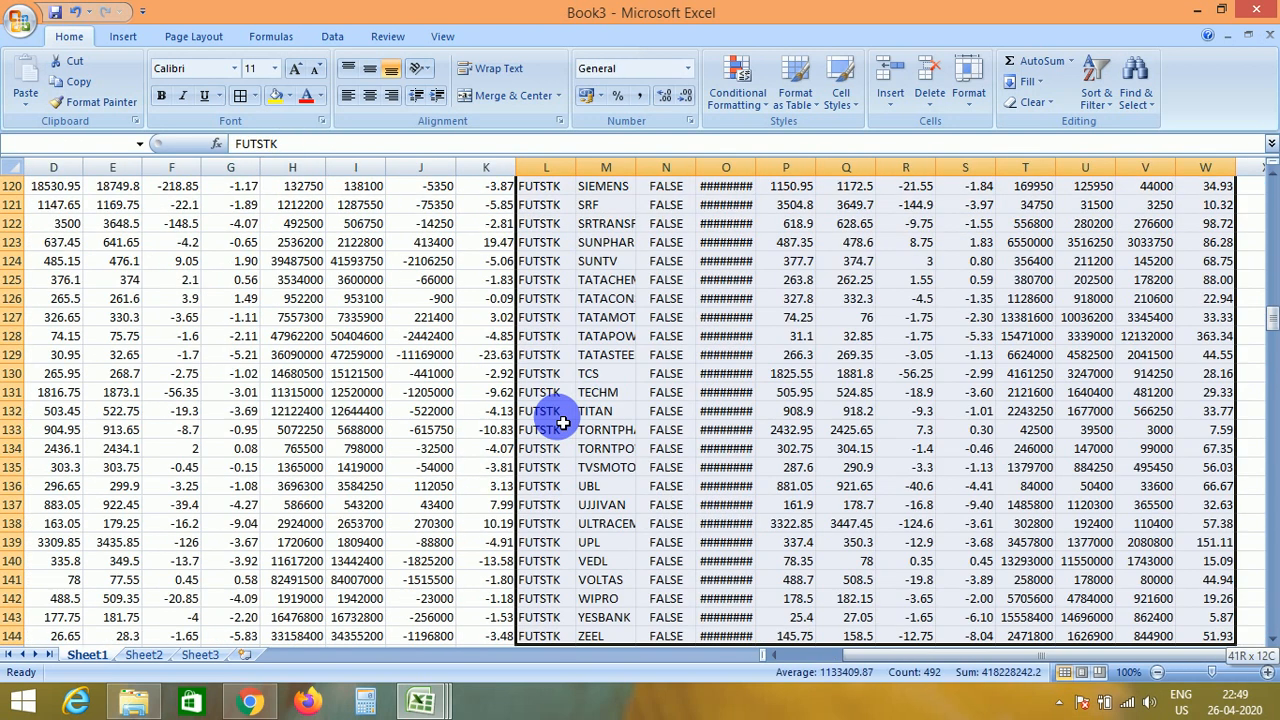
pyautogui.hotkey('ctrl', 'c')
pyautogui.press('Down')
pyautogui.hotkey('ctrl', 'v')
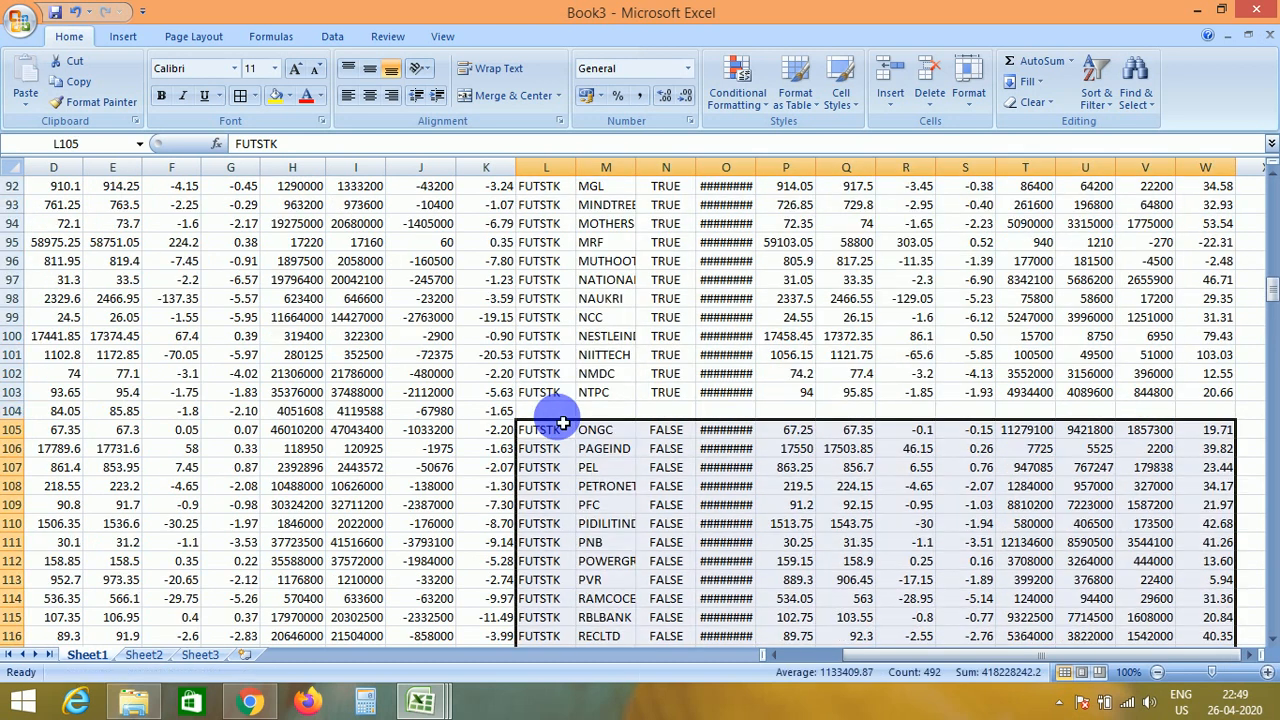
# Copy the symbol comparison formula from N103 into column N from N105 down to the last May row
pyautogui.press('Right')
pyautogui.press('Right')
pyautogui.press('Up')
pyautogui.press('Up')
pyautogui.hotkey('ctrl', 'c')
pyautogui.press('Down')
pyautogui.press('Down')
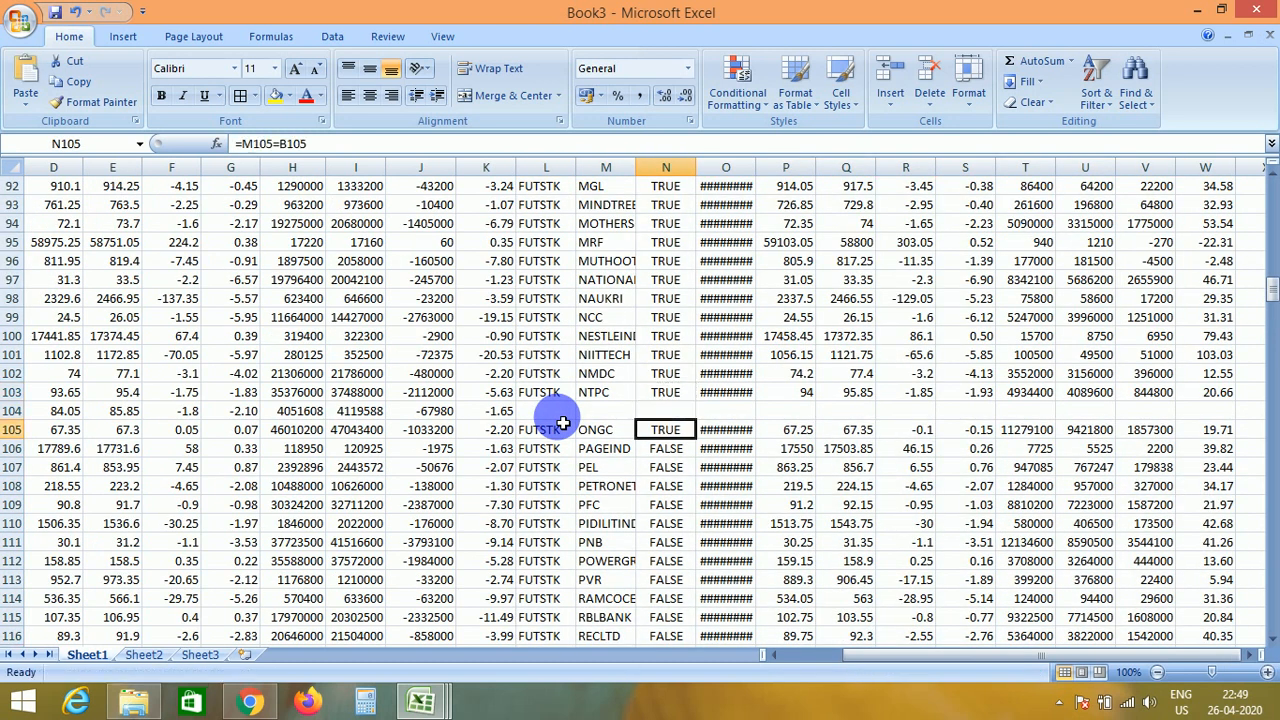
pyautogui.hotkey('shift', 'Down')
pyautogui.hotkey('ctrl', 'shift', 'Down')
pyautogui.press('Return')
# Delete row 104, the OIL row that has no matching May contract
pyautogui.hotkey('ctrl', 'Up')
pyautogui.hotkey('ctrl', 'Up')
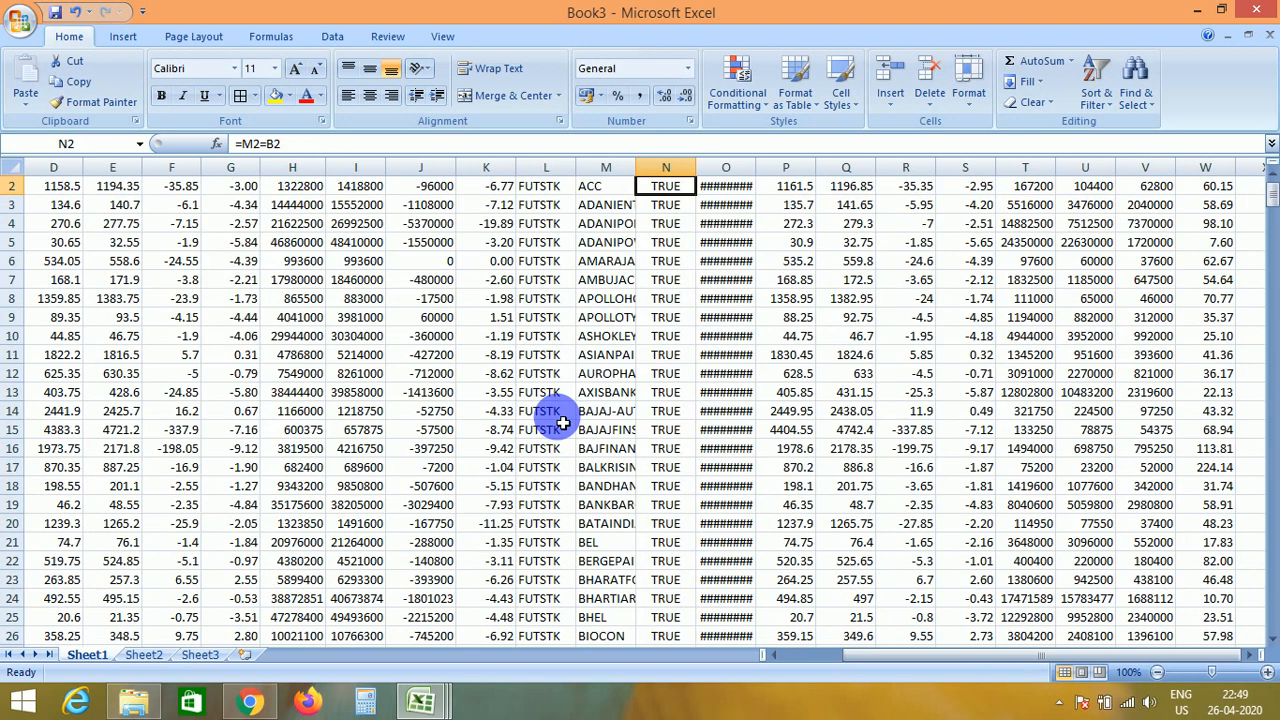
pyautogui.hotkey('ctrl', 'Down')
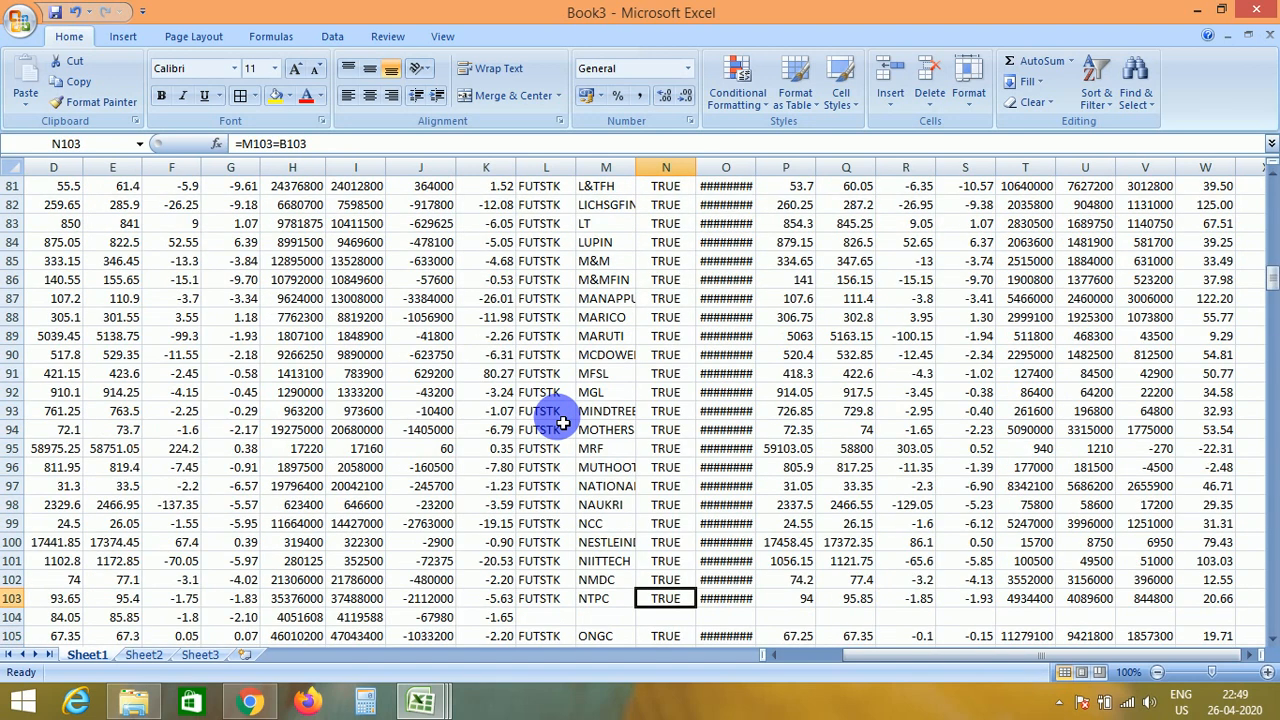
pyautogui.press('Down')
pyautogui.press('Home')
pyautogui.hotkey('shift', 'space')
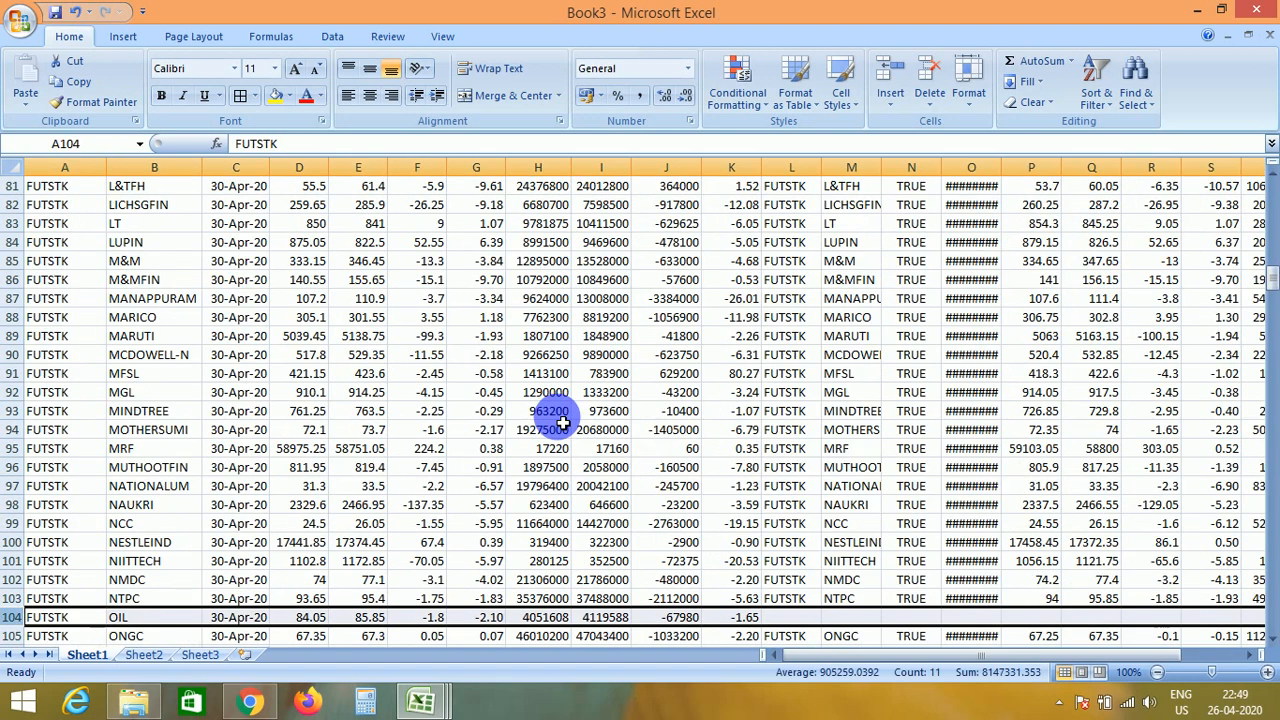
pyautogui.hotkey('ctrl', '-')
# Delete the symbol comparison column N
pyautogui.press('Up')
pyautogui.press('Down')
pyautogui.press('Right')
pyautogui.press('Right')
pyautogui.press('Right')
pyautogui.press('Right')
pyautogui.press('Right')
pyautogui.press('Right')
pyautogui.press('Right')
pyautogui.press('Right')
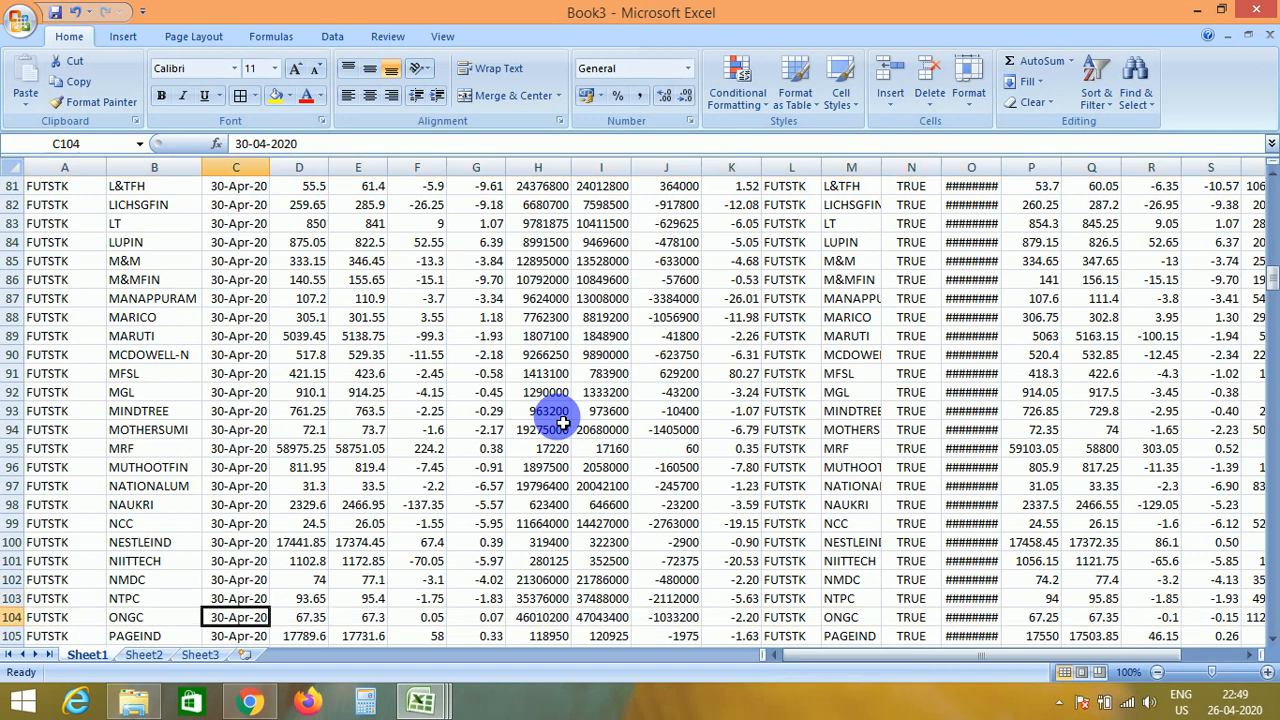
pyautogui.press('Right')
pyautogui.hotkey('ctrl', 'Up')
pyautogui.press('Right')
pyautogui.press('Right')
pyautogui.press('Right')
pyautogui.press('Right')
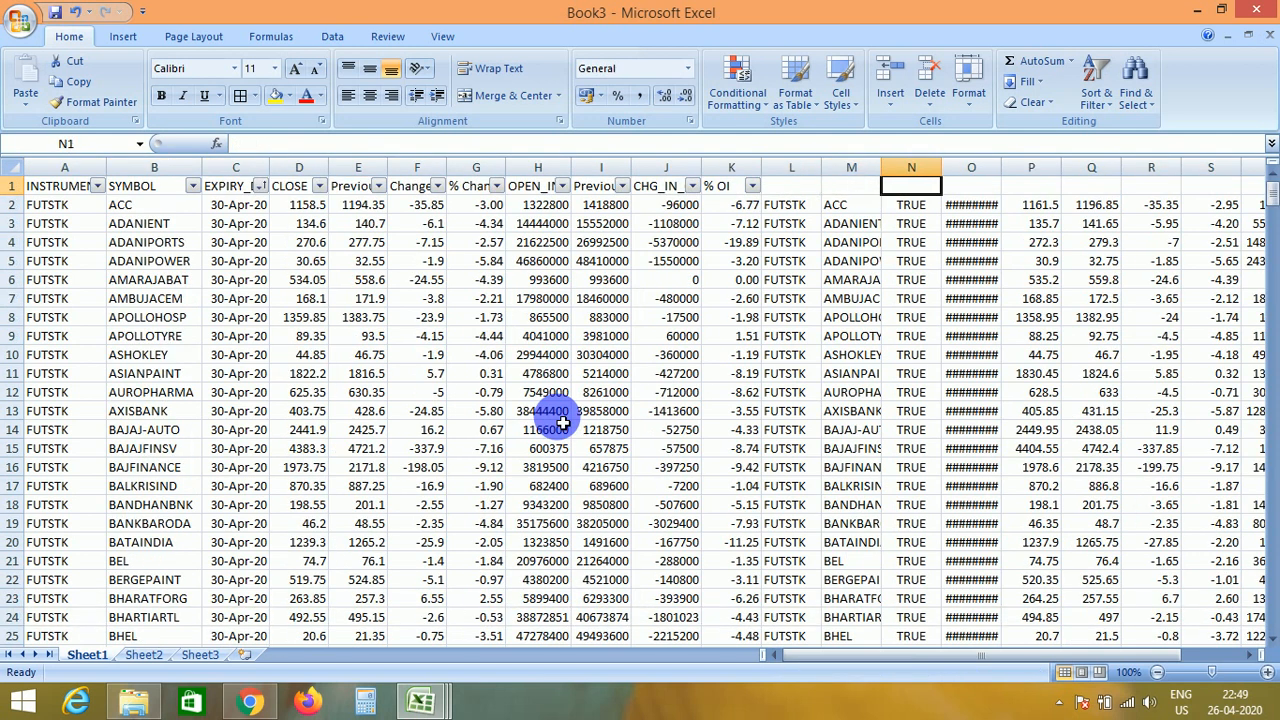
pyautogui.press('Left')
pyautogui.press('Left')
pyautogui.press('Right')
pyautogui.press('Right')
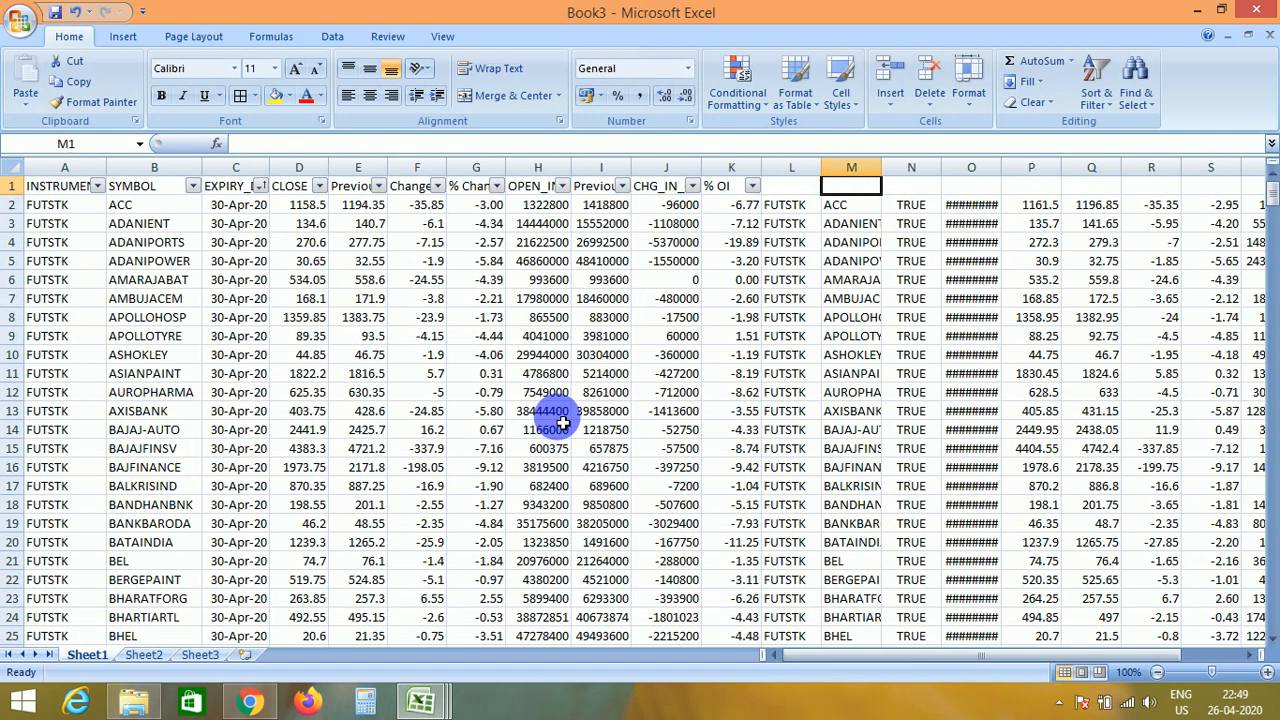
pyautogui.hotkey('ctrl', 'space')
pyautogui.hotkey('ctrl', '-')
# Copy the April column headers A1:K1 above the May data, starting at L1
pyautogui.hotkey('ctrl', 'Left')
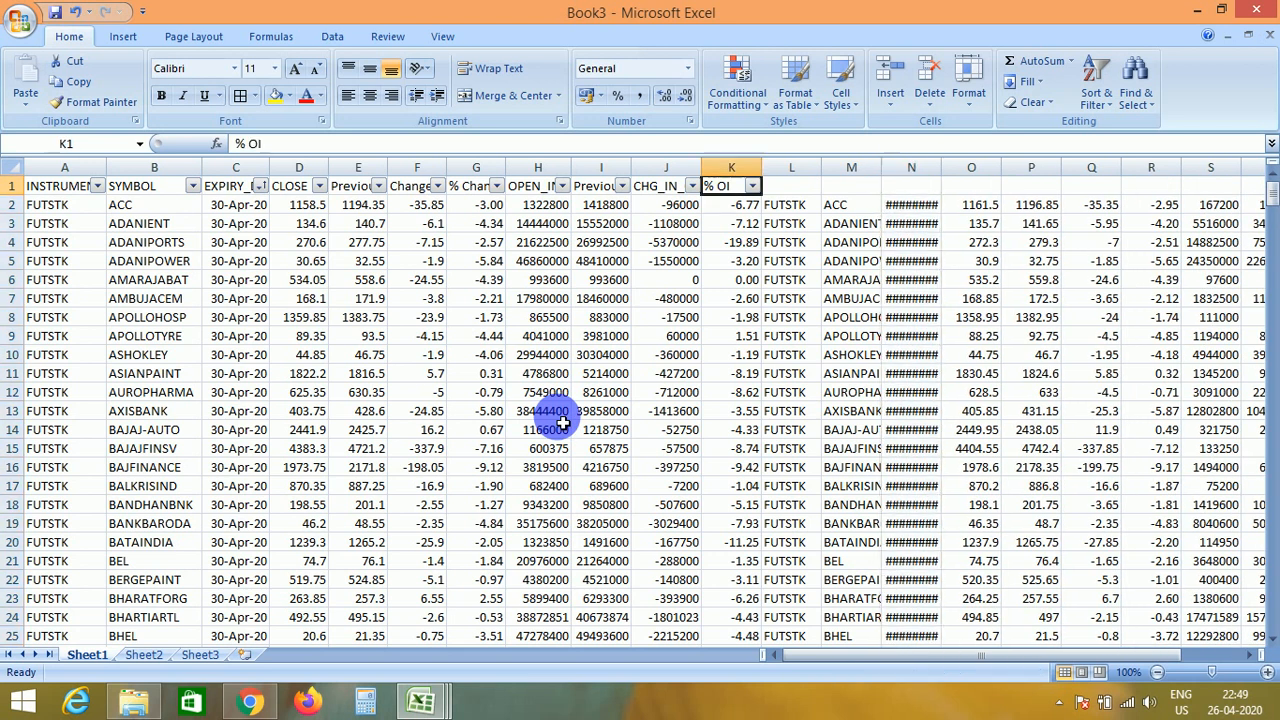
pyautogui.hotkey('ctrl', 'Left')
pyautogui.hotkey('ctrl', 'shift', 'Right')
pyautogui.hotkey('ctrl', 'c')
pyautogui.hotkey('ctrl', 'Right')
pyautogui.press('Right')
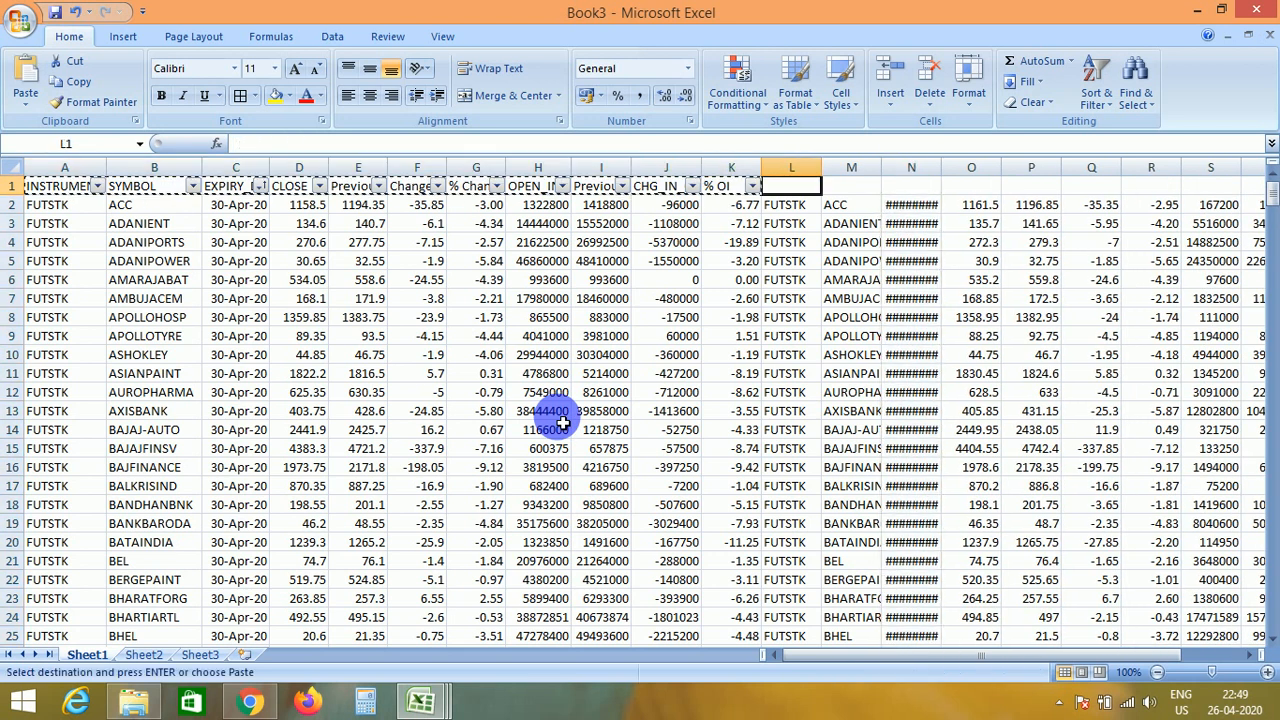
pyautogui.press('Return')
# Delete the duplicate May instrument, symbol and expiry date columns, L to N
pyautogui.press('Right')
pyautogui.press('Left')
pyautogui.hotkey('ctrl', 'space')
pyautogui.hotkey('shift', 'Right')
pyautogui.hotkey('shift', 'Right')
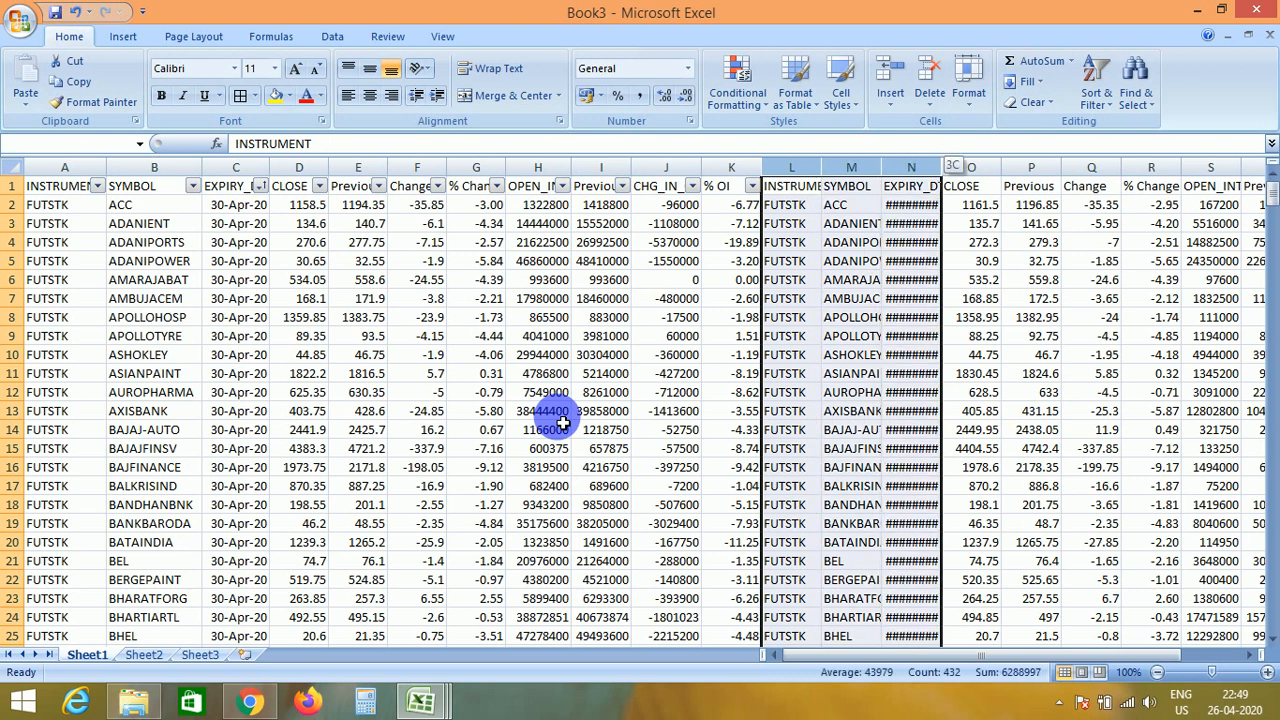
pyautogui.hotkey('ctrl', '-')
# Delete the May CLOSE, Previous, Change and % Change columns, L to O, keeping the open interest columns
pyautogui.press('Right')
pyautogui.press('Left')
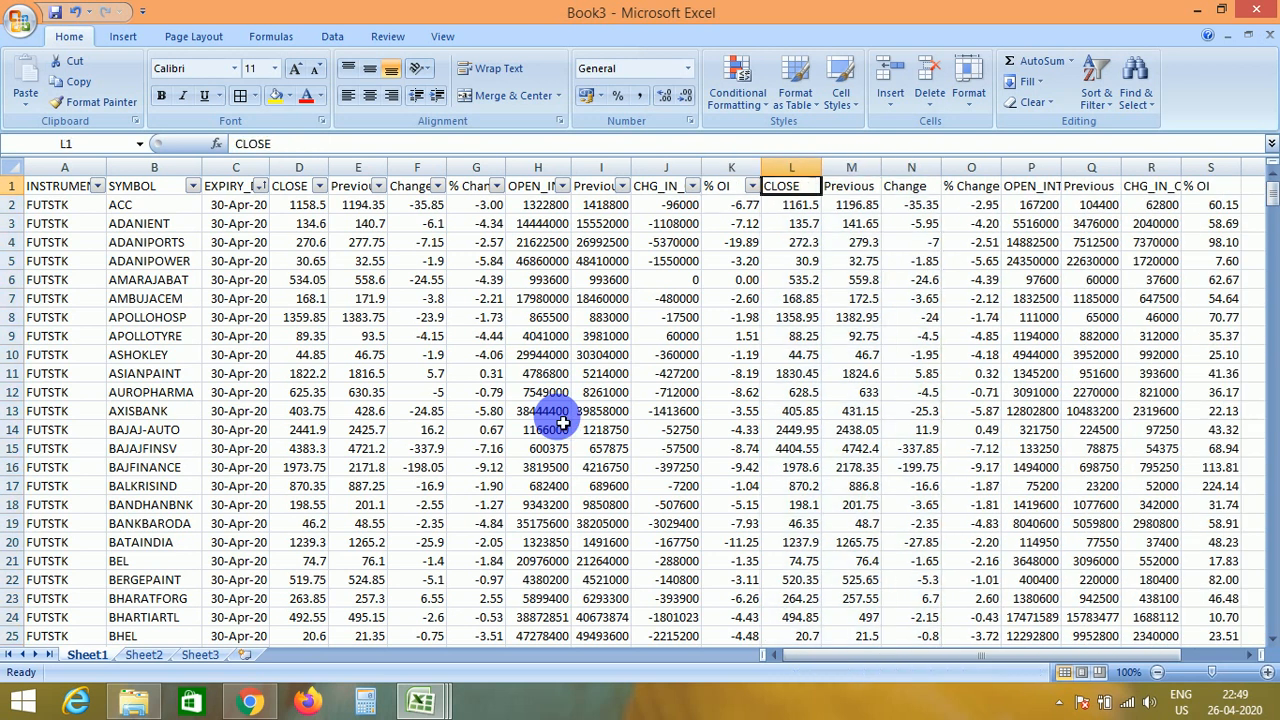
pyautogui.hotkey('ctrl', 'space')
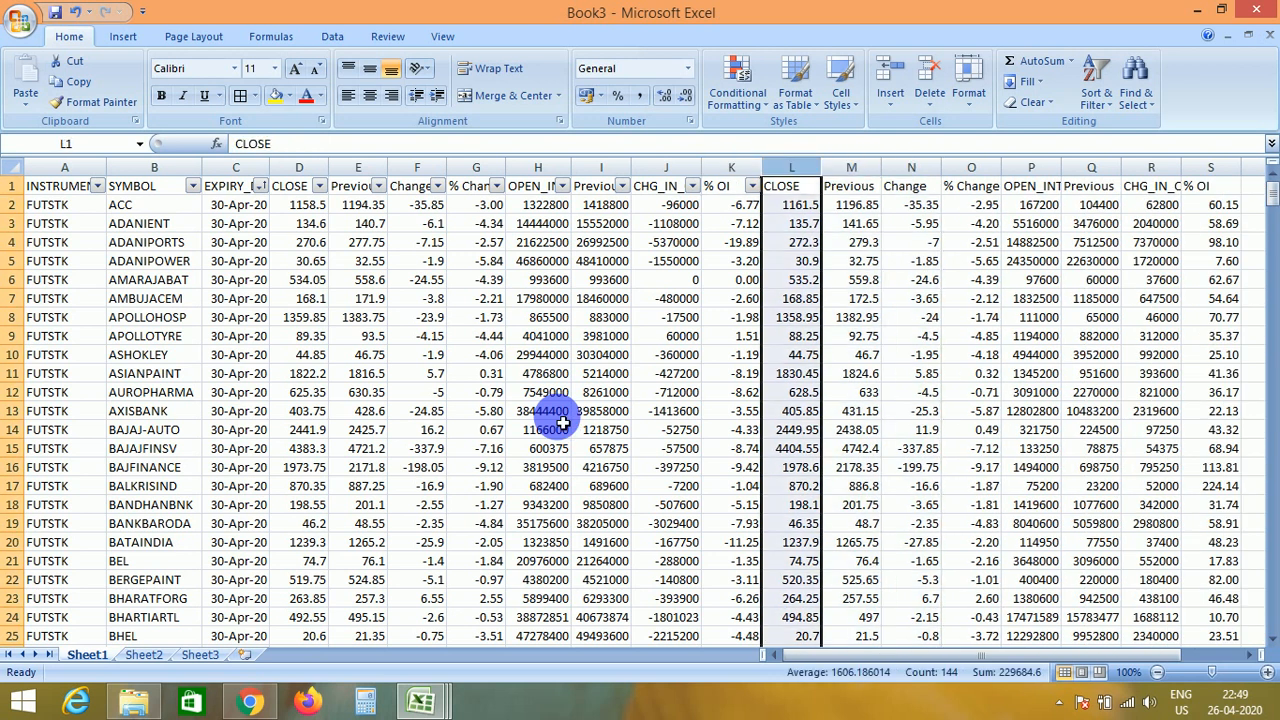
pyautogui.hotkey('shift', 'Right')
pyautogui.hotkey('shift', 'Right')
pyautogui.hotkey('shift', 'Right')
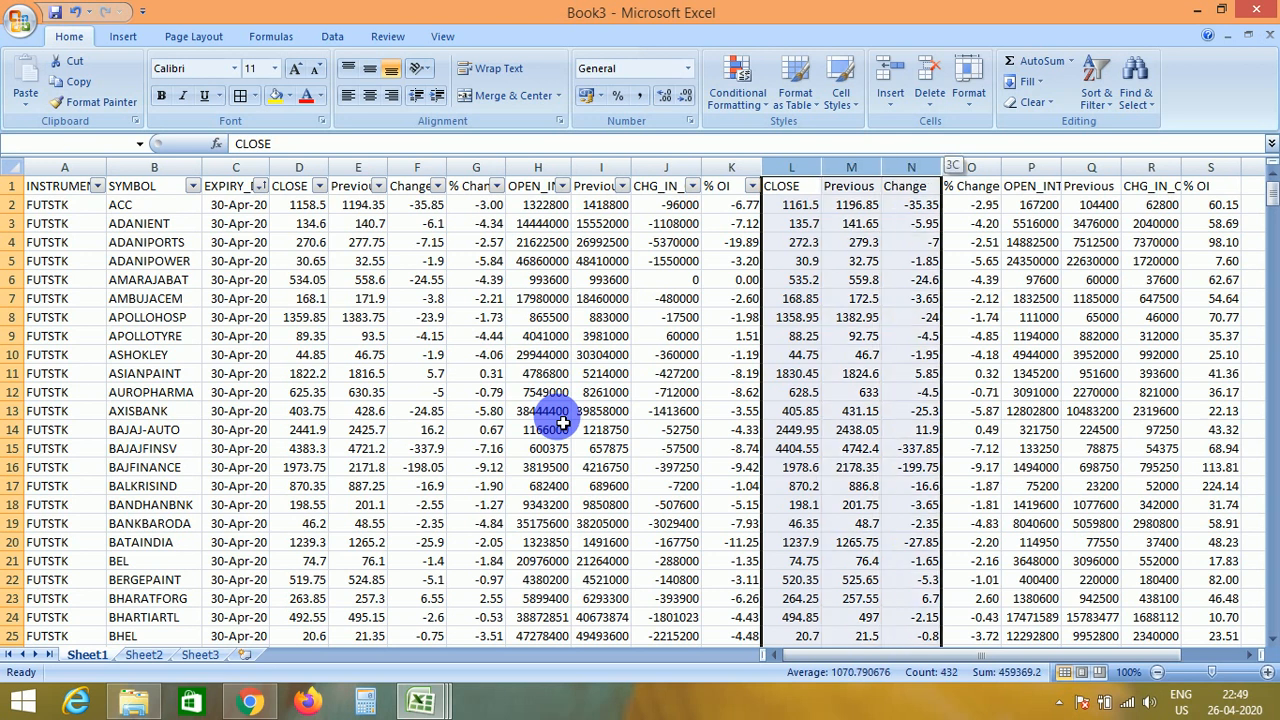
pyautogui.hotkey('ctrl', '-')
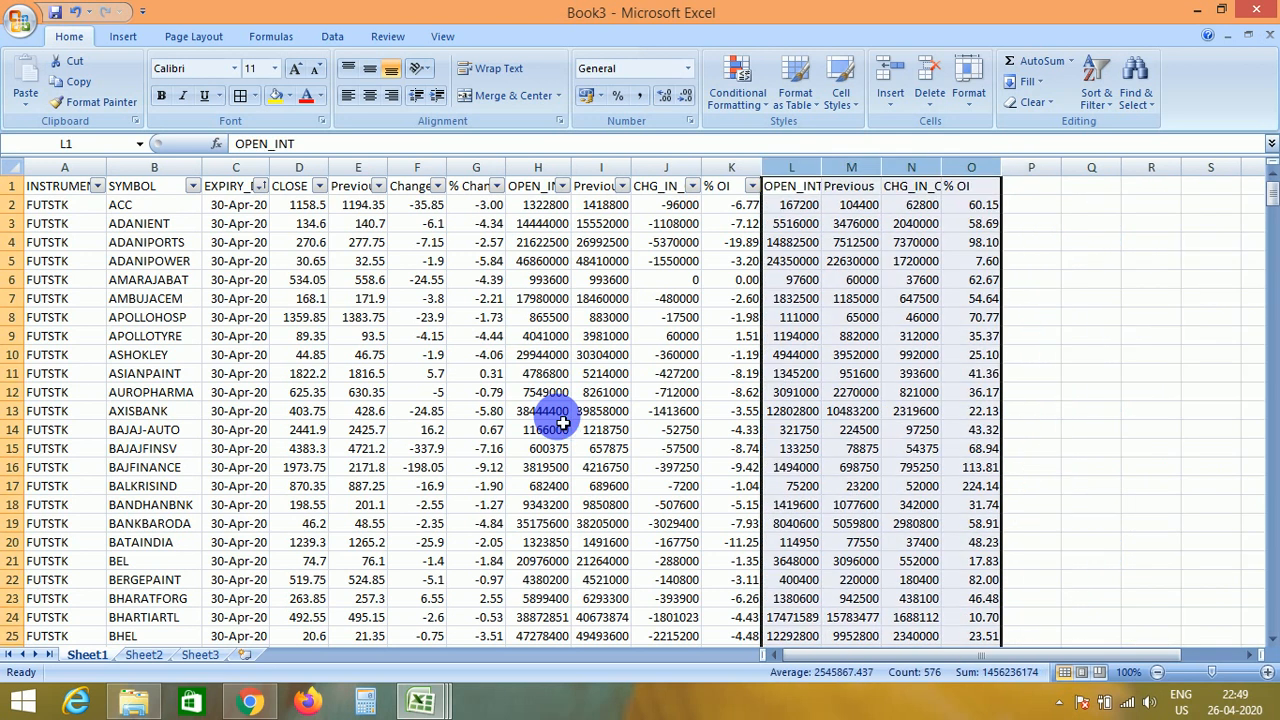
pyautogui.press('Right')
pyautogui.press('Right')
pyautogui.press('Right')
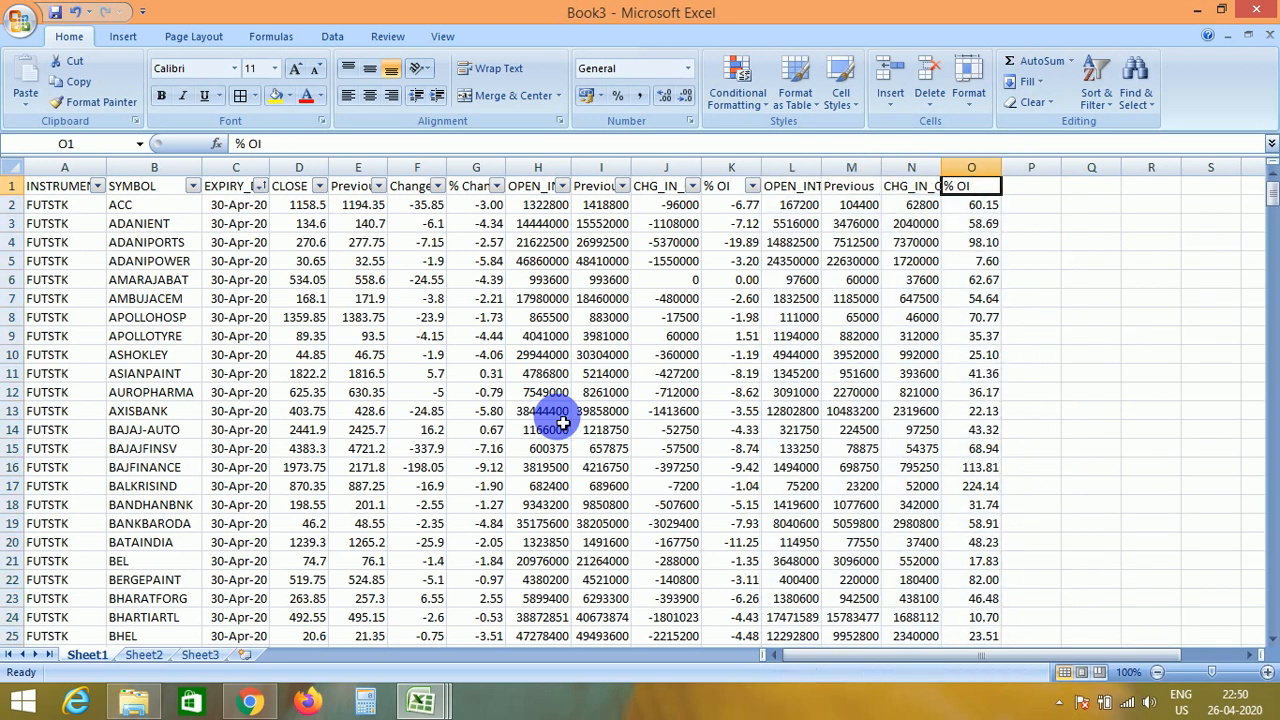
# Reset the AutoFilter on the header row so that it covers all columns from A to O
pyautogui.press('Down')
pyautogui.press('Left')
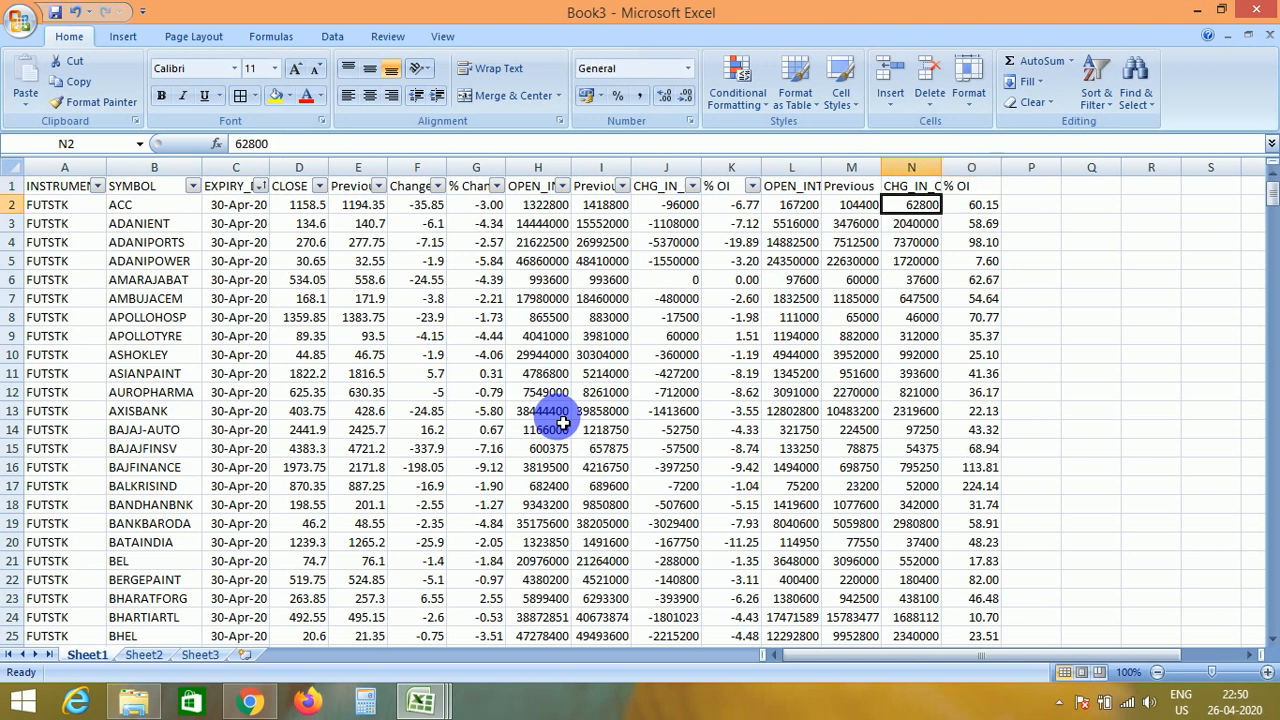
pyautogui.press('Left')
pyautogui.press('Up')
pyautogui.press('Right')
pyautogui.press('Left')
pyautogui.press('Left')
pyautogui.press('Left')
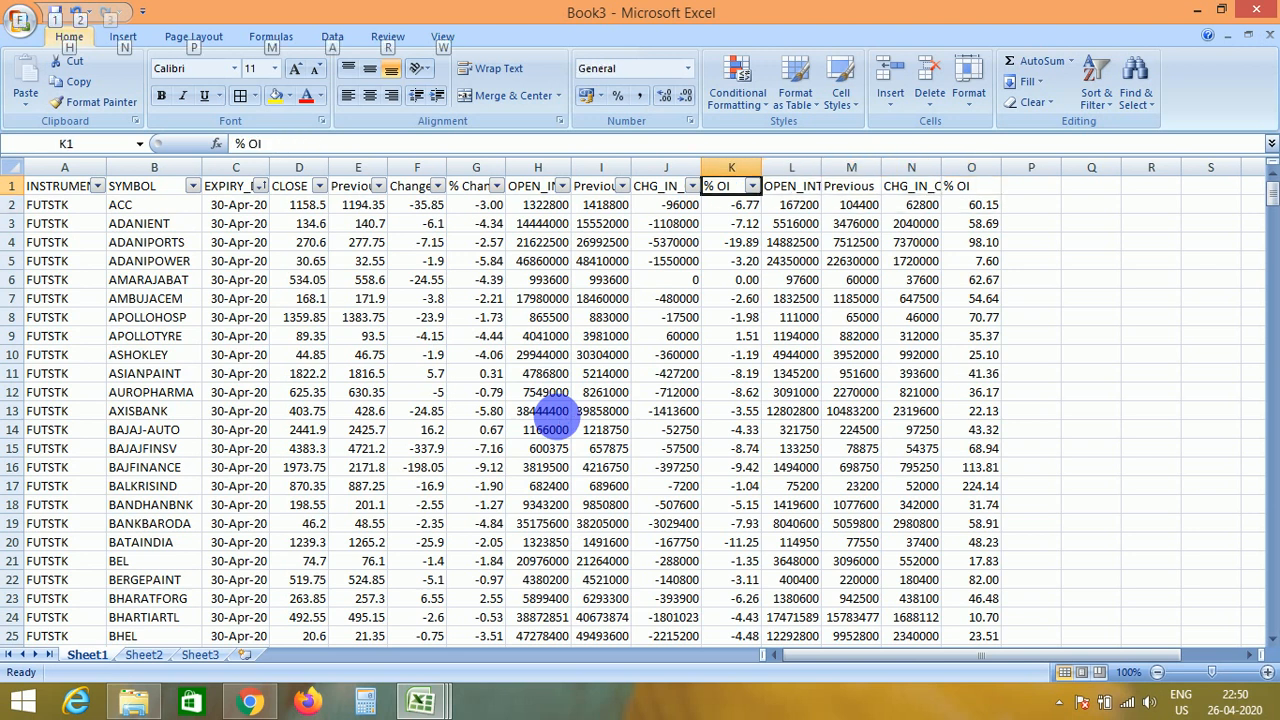
pyautogui.hotkey('alt', 'f')
pyautogui.press('Escape')
pyautogui.hotkey('alt', 'd')
pyautogui.press('f')
pyautogui.press('f')
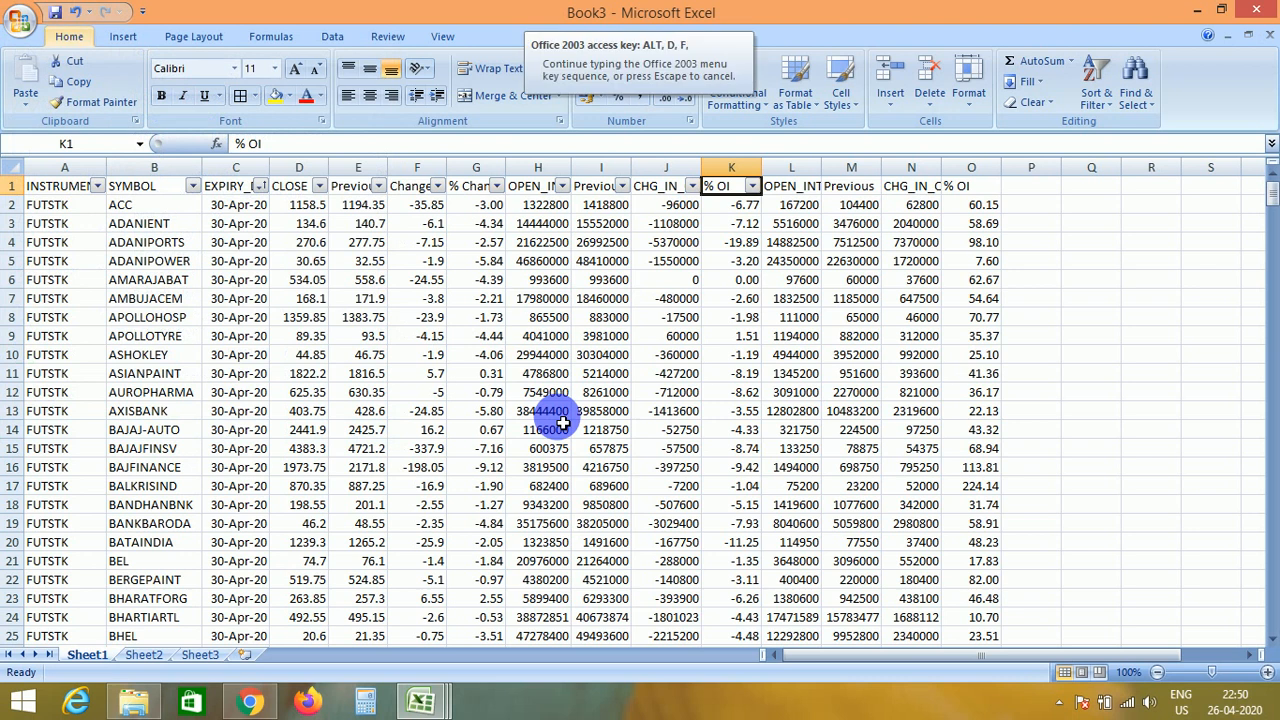
pyautogui.hotkey('ctrl', 'Home')
pyautogui.hotkey('alt', 'd')
pyautogui.press('f')
pyautogui.press('f')
# Add the heading COI in cell P1, beside the May % OI column
pyautogui.hotkey('ctrl', 'Right')
pyautogui.hotkey('ctrl', 'Right')
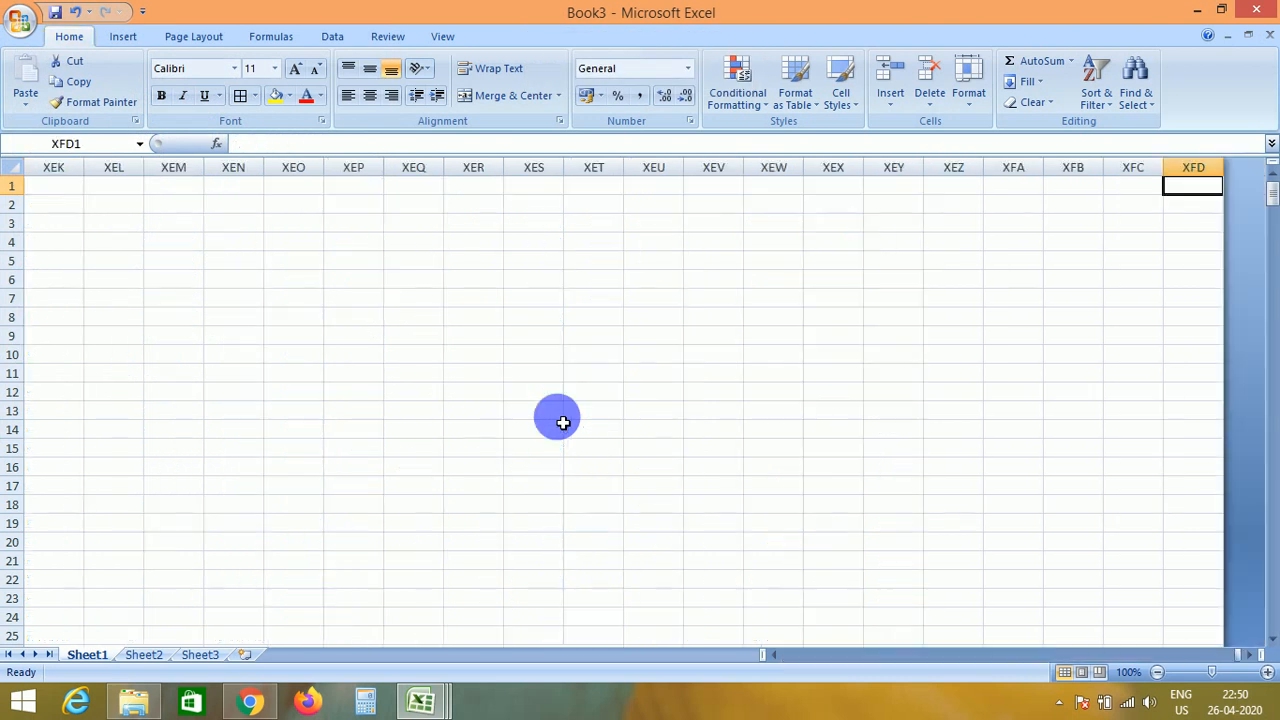
pyautogui.hotkey('ctrl', 'Left')
pyautogui.hotkey('ctrl', 'Left')
pyautogui.hotkey('ctrl', 'Right')
pyautogui.press('Right')
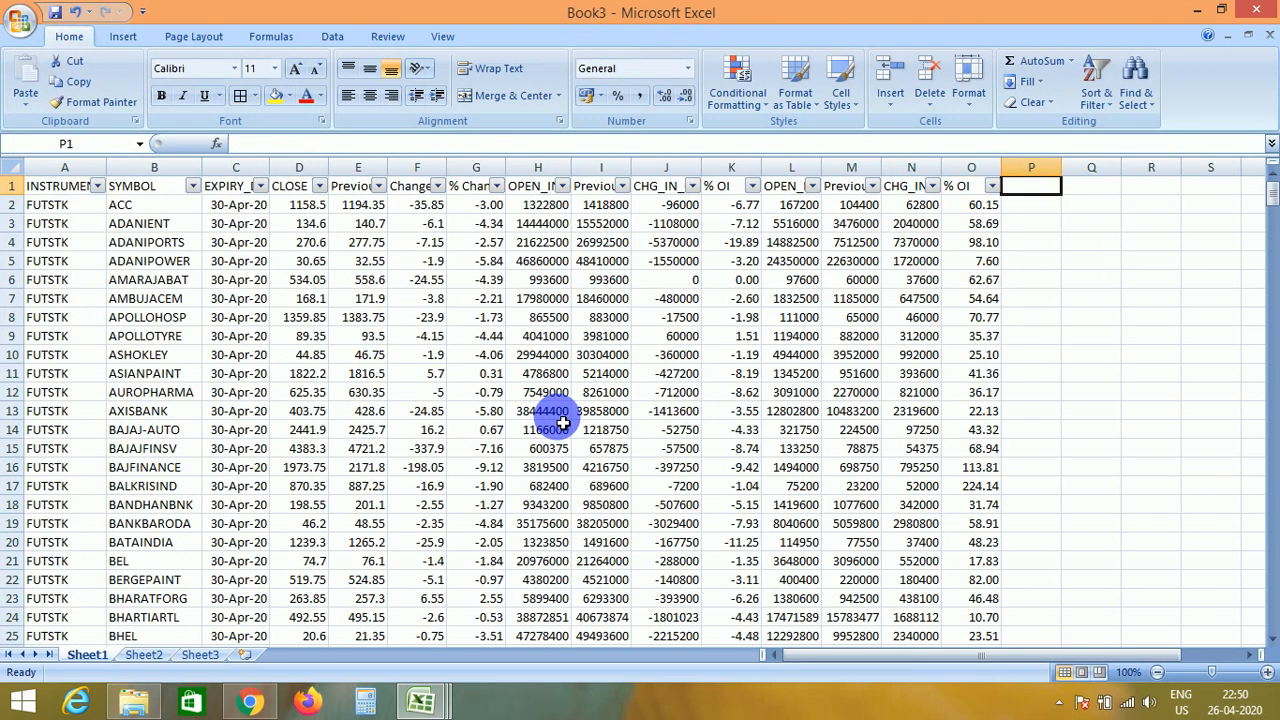
pyautogui.write('COI')
pyautogui.press('Return')
pyautogui.write('=')
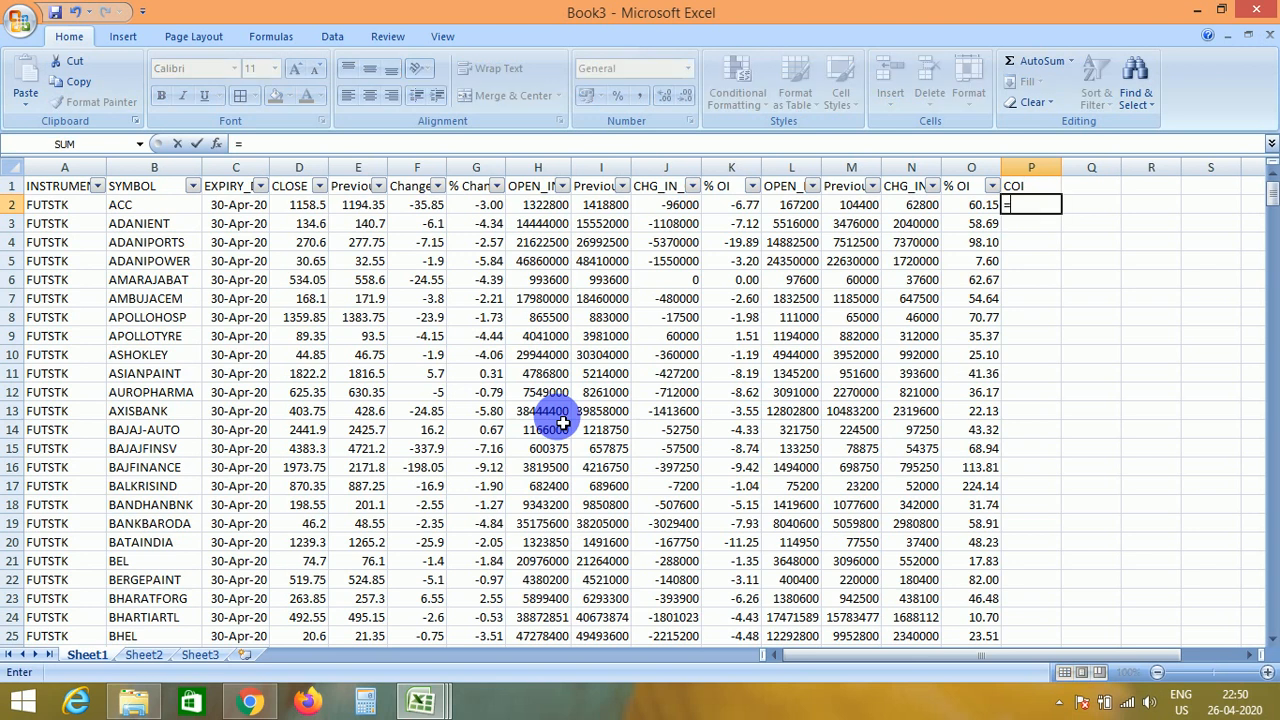
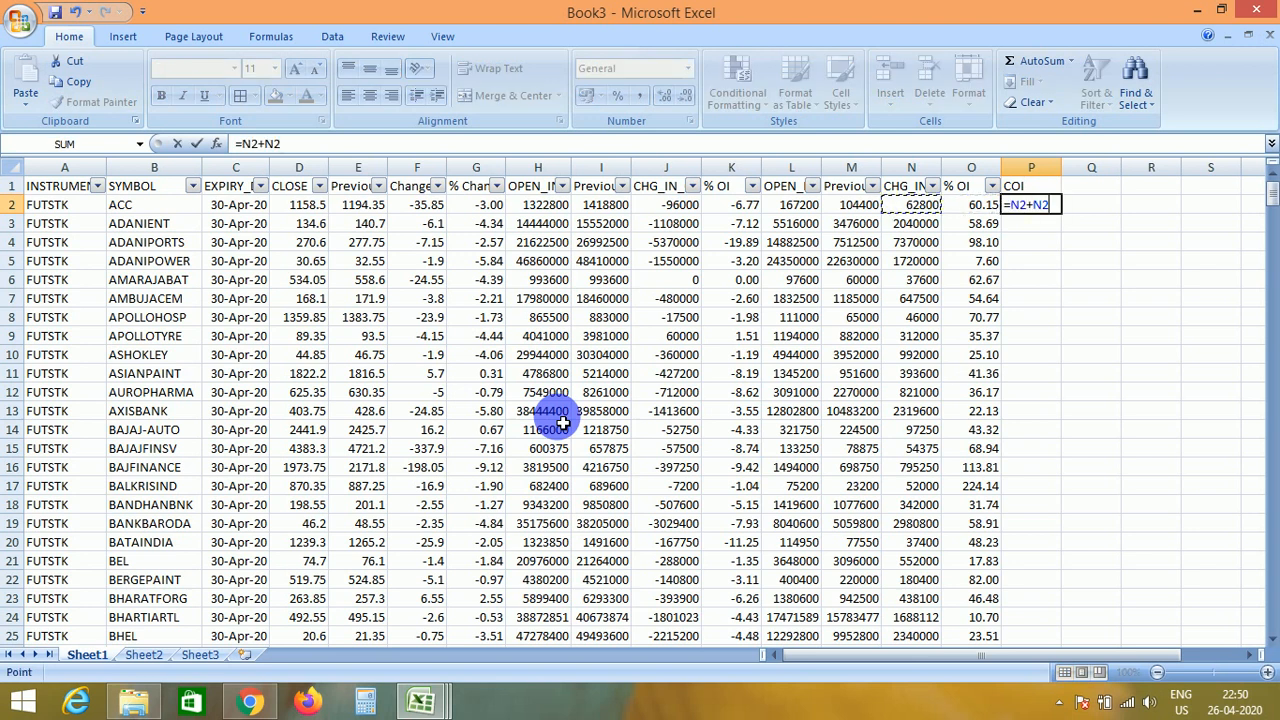
pyautogui.press('Left')
pyautogui.press('Left')
pyautogui.press('Left')
pyautogui.press('Left')
pyautogui.press('Left')
pyautogui.press('Escape')
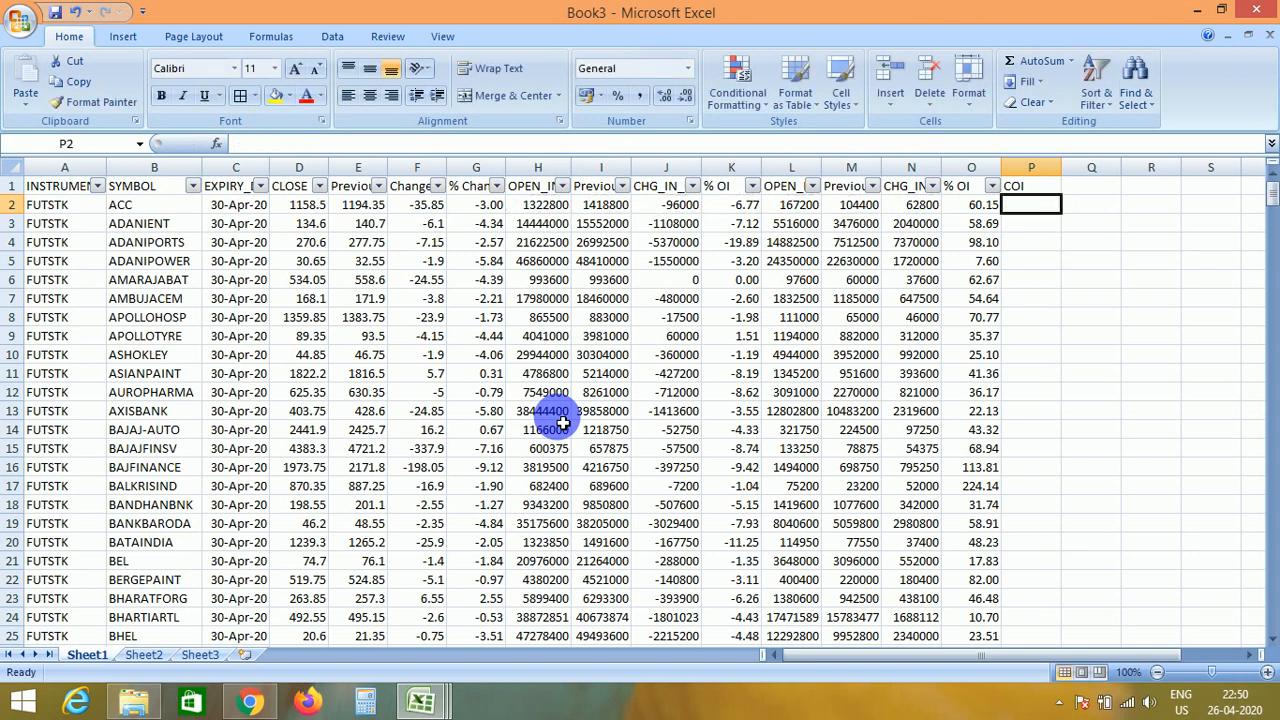
# Enter =L2+H2 in P2 to add the May and April open interest for ACC
pyautogui.write('=')
pyautogui.press('Left')
pyautogui.press('Left')
pyautogui.press('Left')
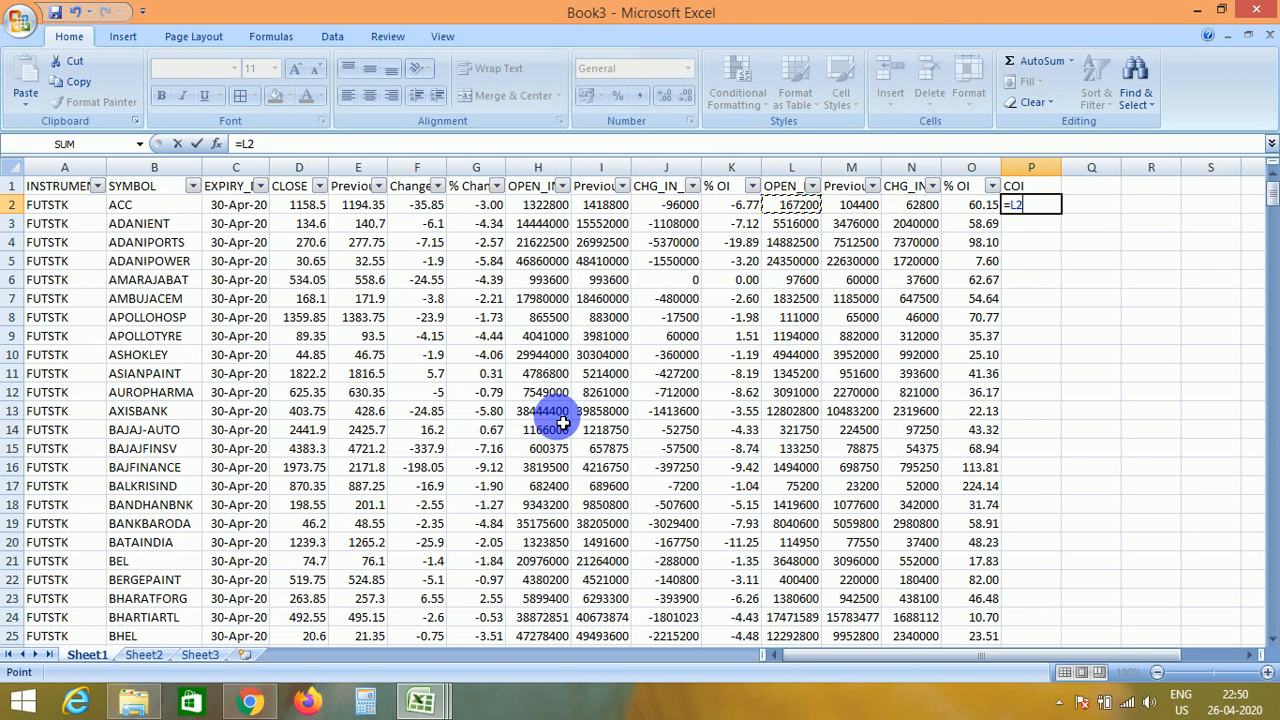
pyautogui.write('+')
pyautogui.press('Left')
pyautogui.press('Left')
pyautogui.press('Left')
pyautogui.press('Left')
pyautogui.press('Left')
pyautogui.press('Left')
pyautogui.press('Left')
pyautogui.press('Left')
pyautogui.hotkey('ctrl', 'Return')
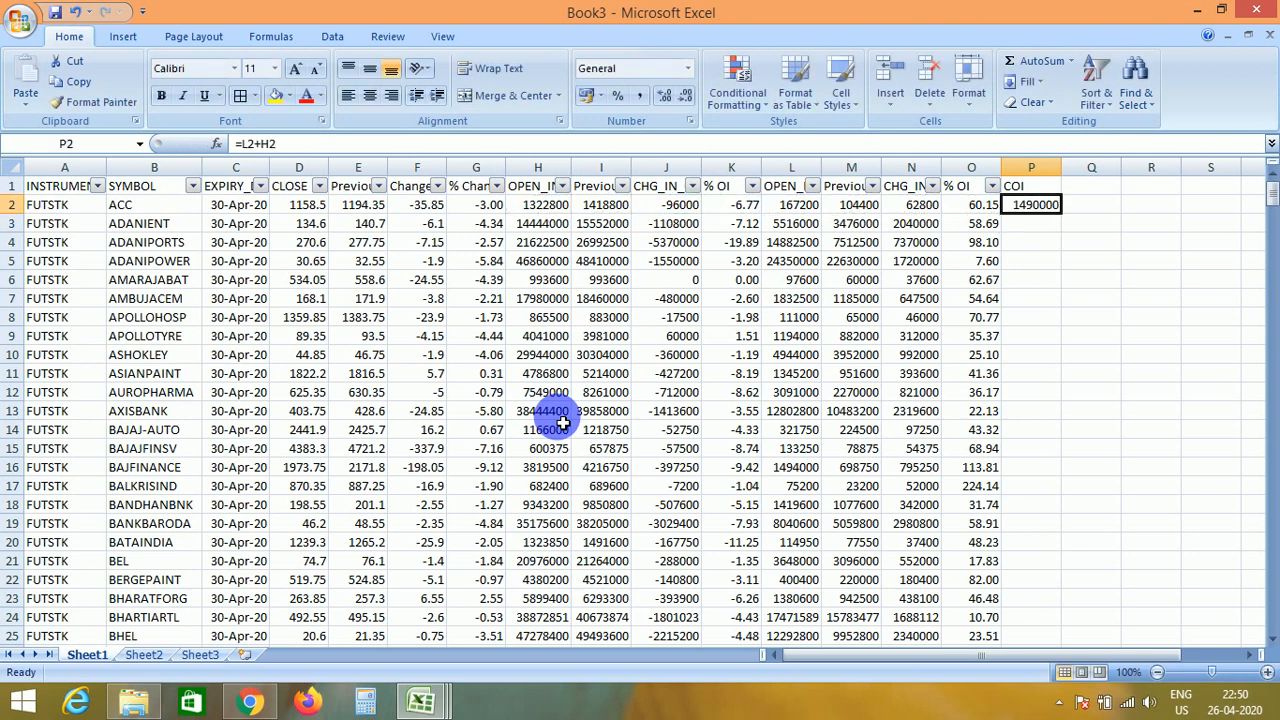
# Copy the combined open interest formula from P2 to Q2 to add the previous May and April open interest
pyautogui.hotkey('ctrl', 'c')
pyautogui.press('Right')
pyautogui.press('Return')
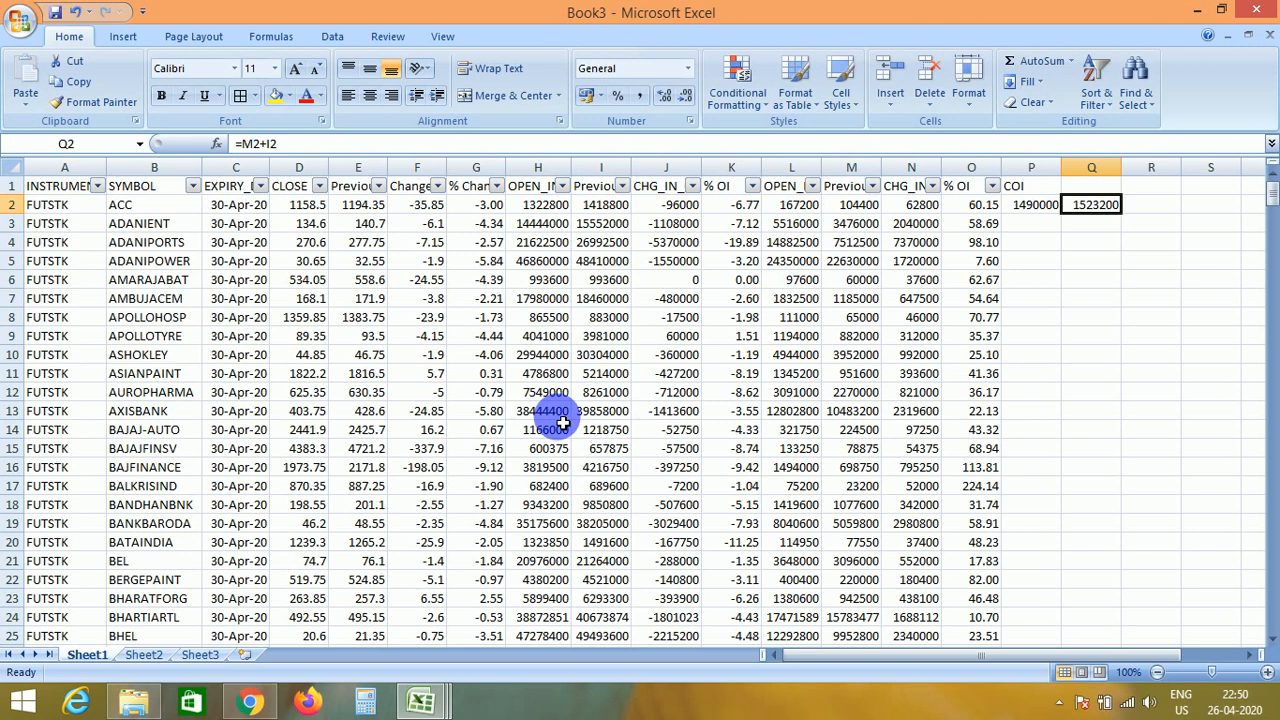
# Enter =P2-Q2 in R2 to calculate the change in combined open interest
pyautogui.press('Right')
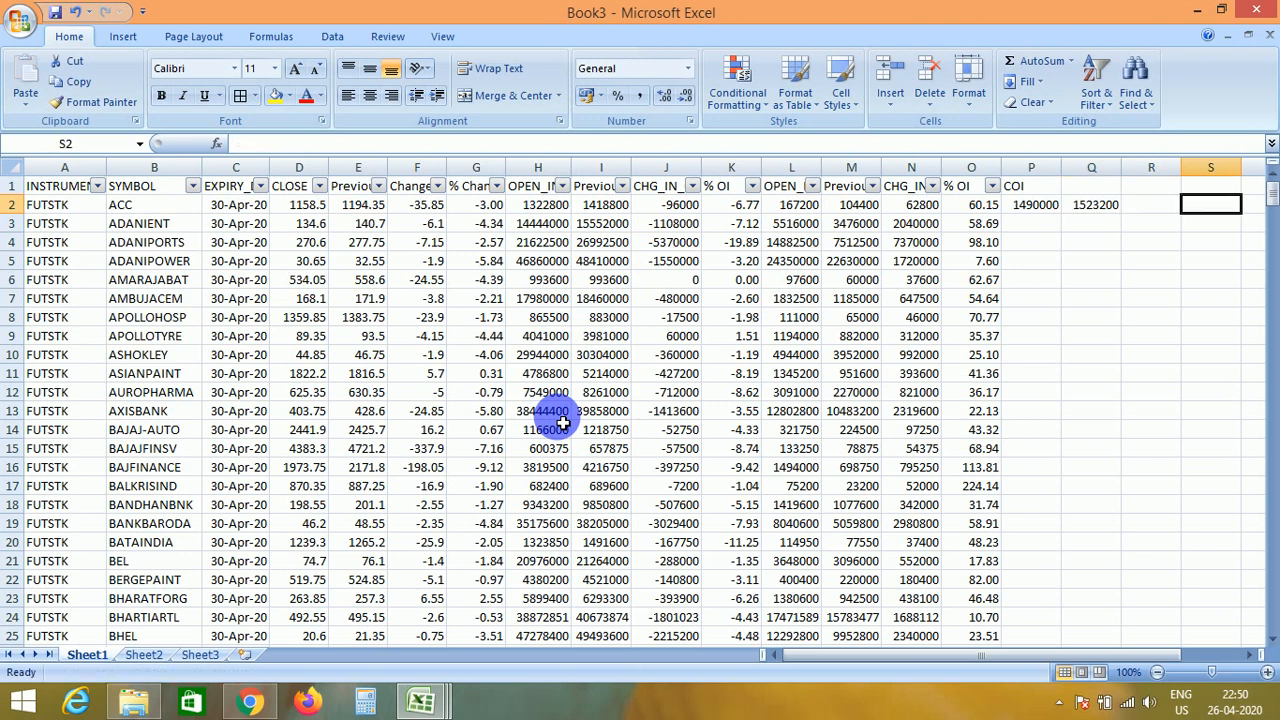
pyautogui.write('=')
pyautogui.press('Left')
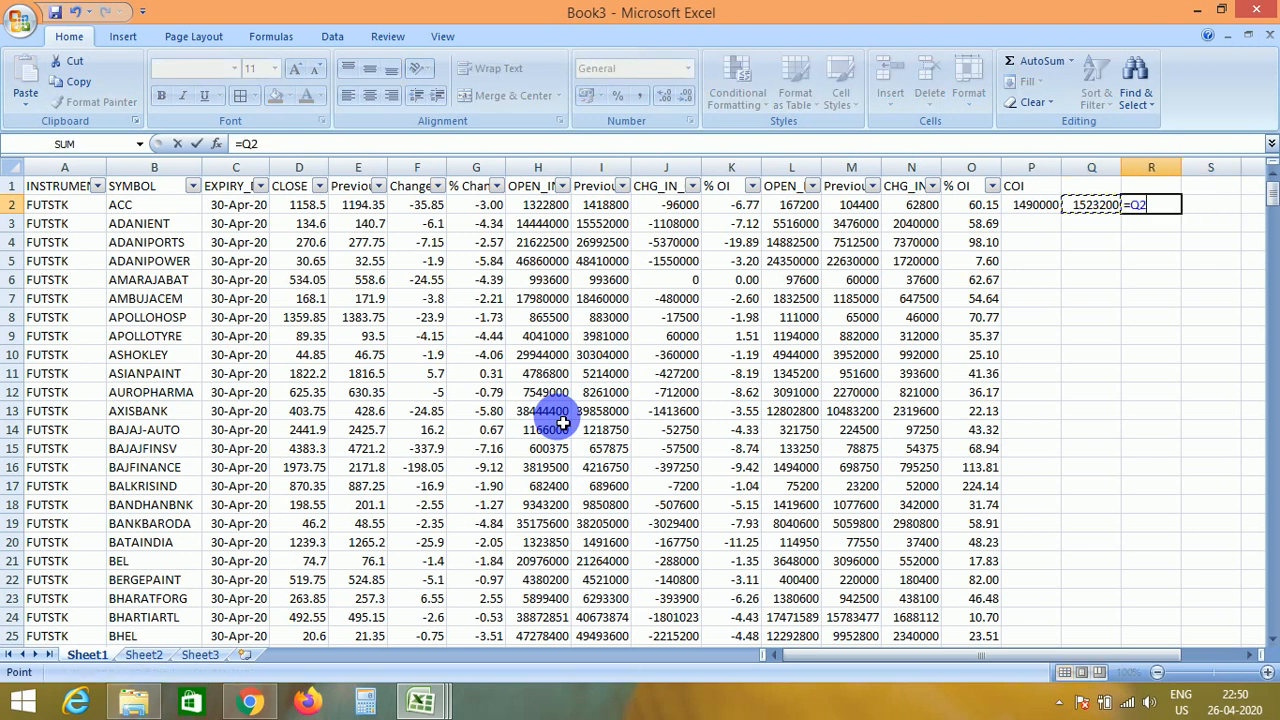
pyautogui.press('Left')
pyautogui.write('-')
pyautogui.press('Left')
pyautogui.press('Return')
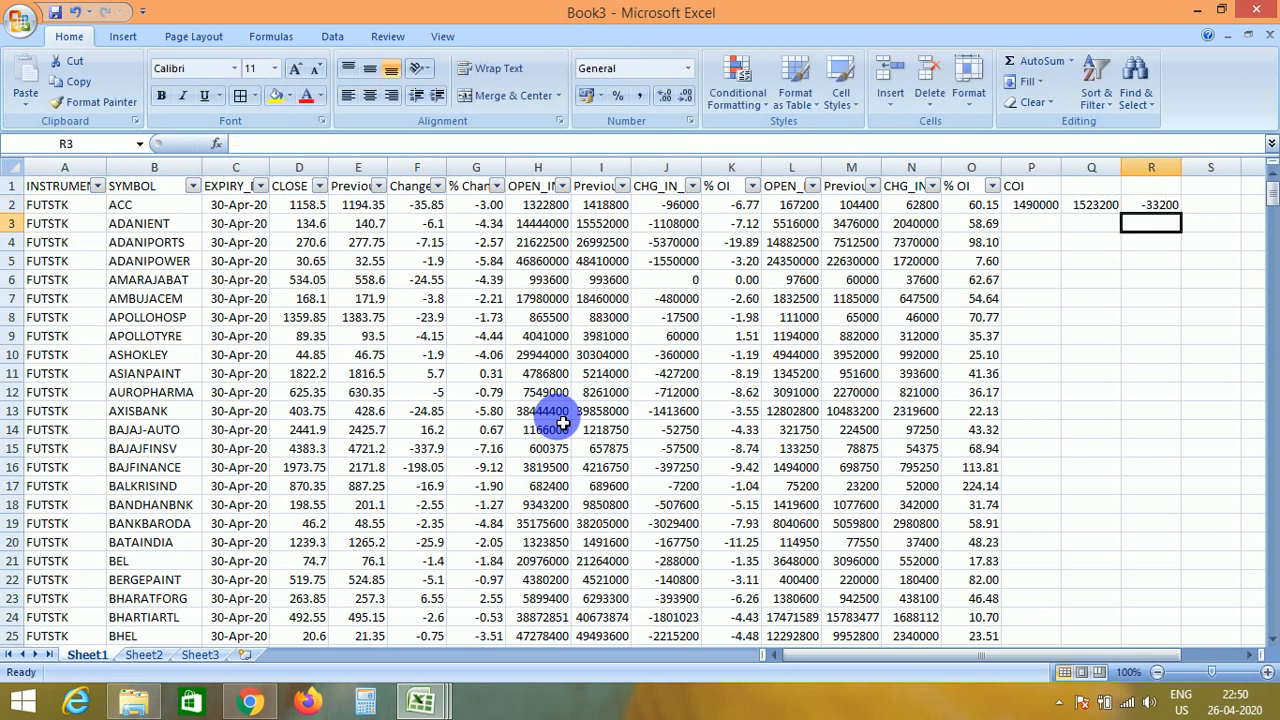
# Enter =(R2/Q2)*100 in S2 to calculate the percentage change in combined open interest
pyautogui.press('Up')
pyautogui.press('Right')
pyautogui.write('=')
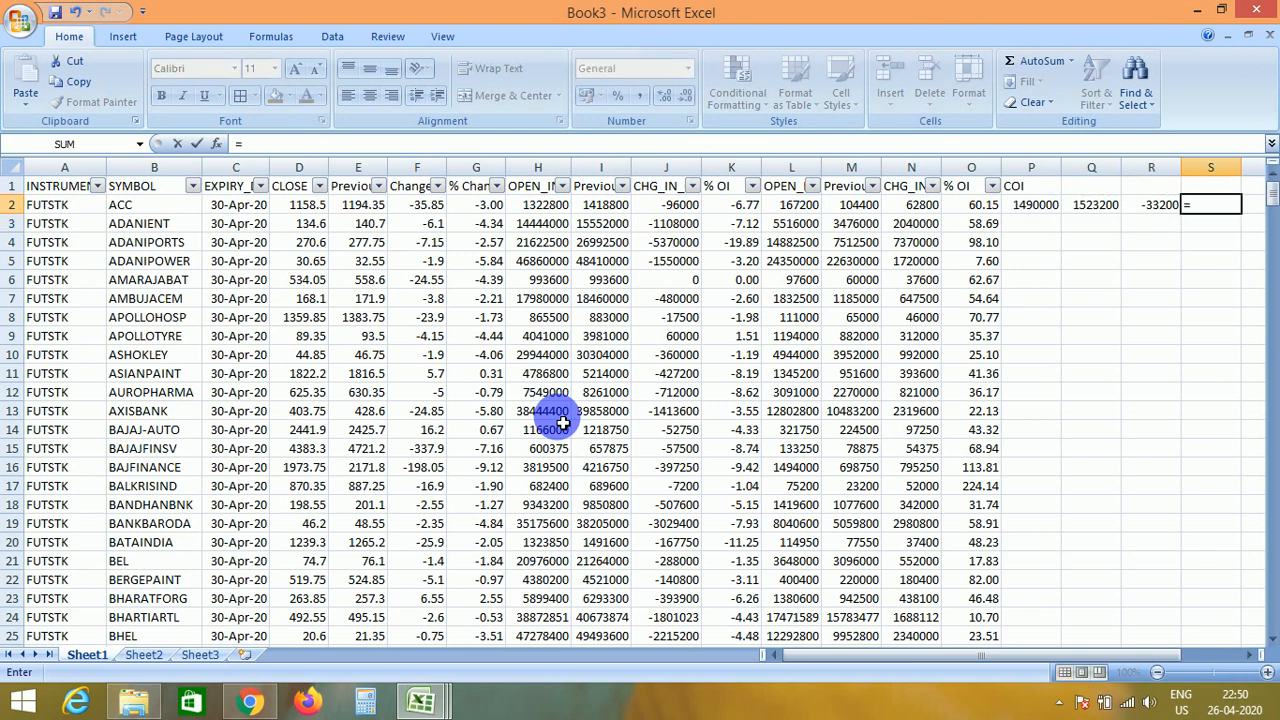
pyautogui.write('(')
pyautogui.press('Left')
pyautogui.write('/')
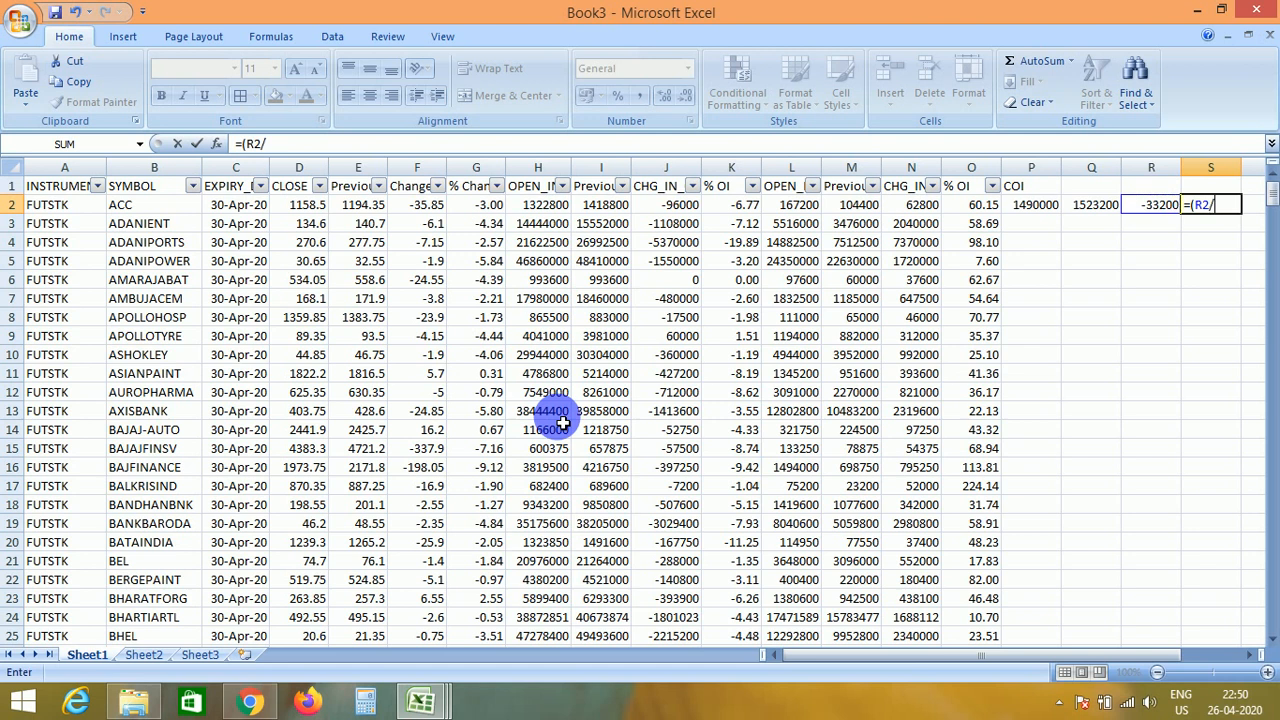
pyautogui.press('Left')
pyautogui.press('Left')
pyautogui.write(')*100')
pyautogui.press('Return')
pyautogui.press('Up')
# Copy the formulas in P2:S2 down to row 144 for all symbols
pyautogui.press('Left')
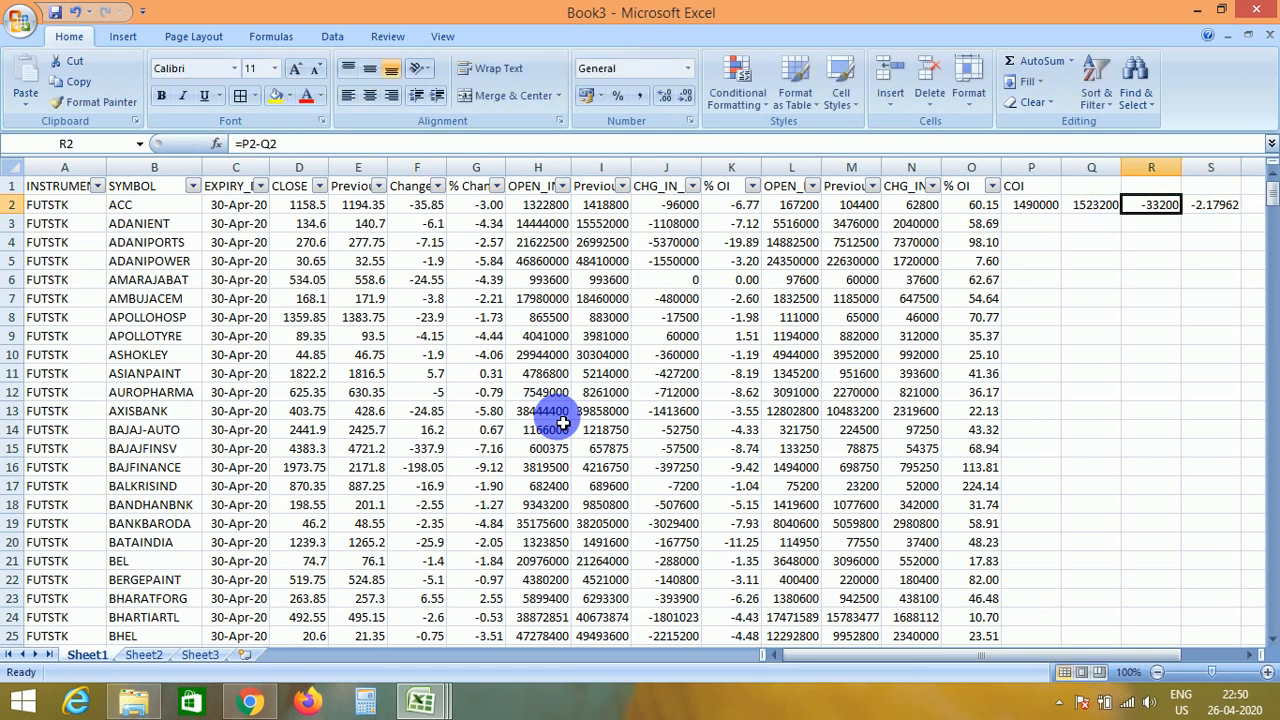
pyautogui.press('Left')
pyautogui.press('Left')
pyautogui.hotkey('shift', 'Right')
pyautogui.hotkey('shift', 'Right')
pyautogui.hotkey('shift', 'Right')
pyautogui.hotkey('ctrl', 'c')
pyautogui.press('Left')
pyautogui.hotkey('ctrl', 'Down')
pyautogui.press('Right')
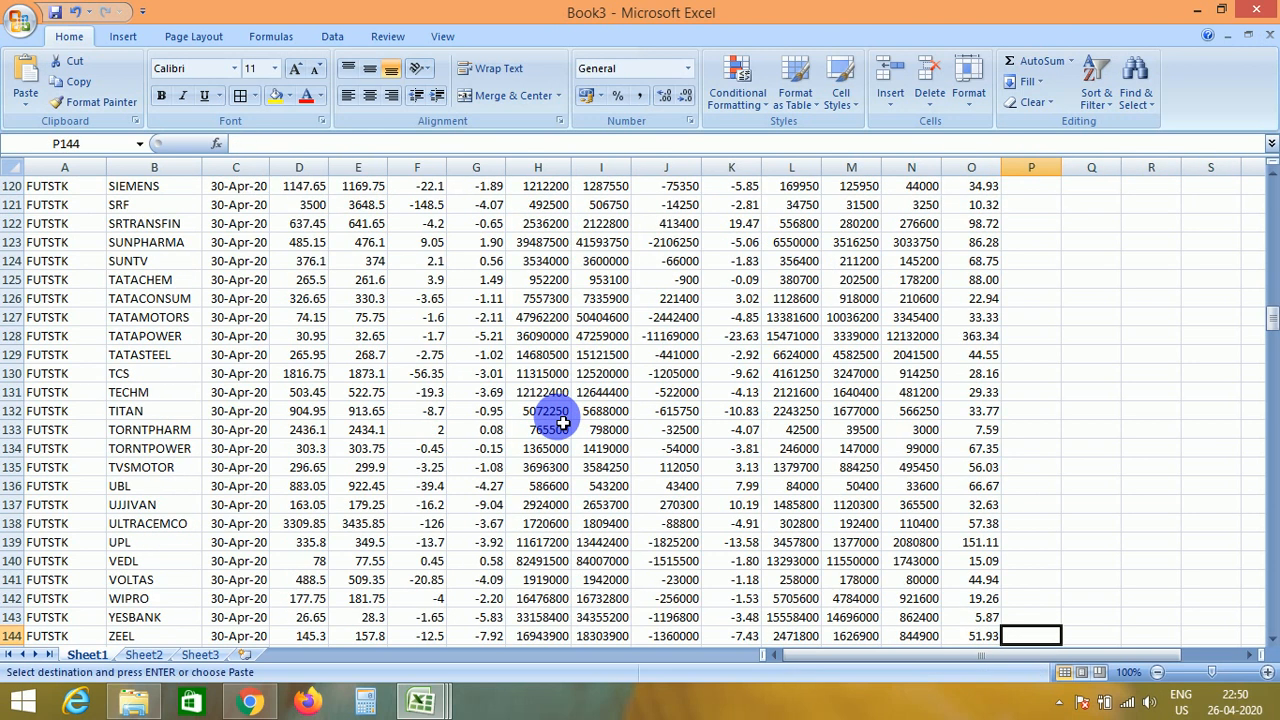
pyautogui.hotkey('shift', 'Right')
pyautogui.hotkey('shift', 'Right')
pyautogui.hotkey('shift', 'Right')
pyautogui.hotkey('ctrl', 'shift', 'Up')
pyautogui.hotkey('ctrl', 'v')
pyautogui.hotkey('ctrl', 'Up')
pyautogui.press('Escape')
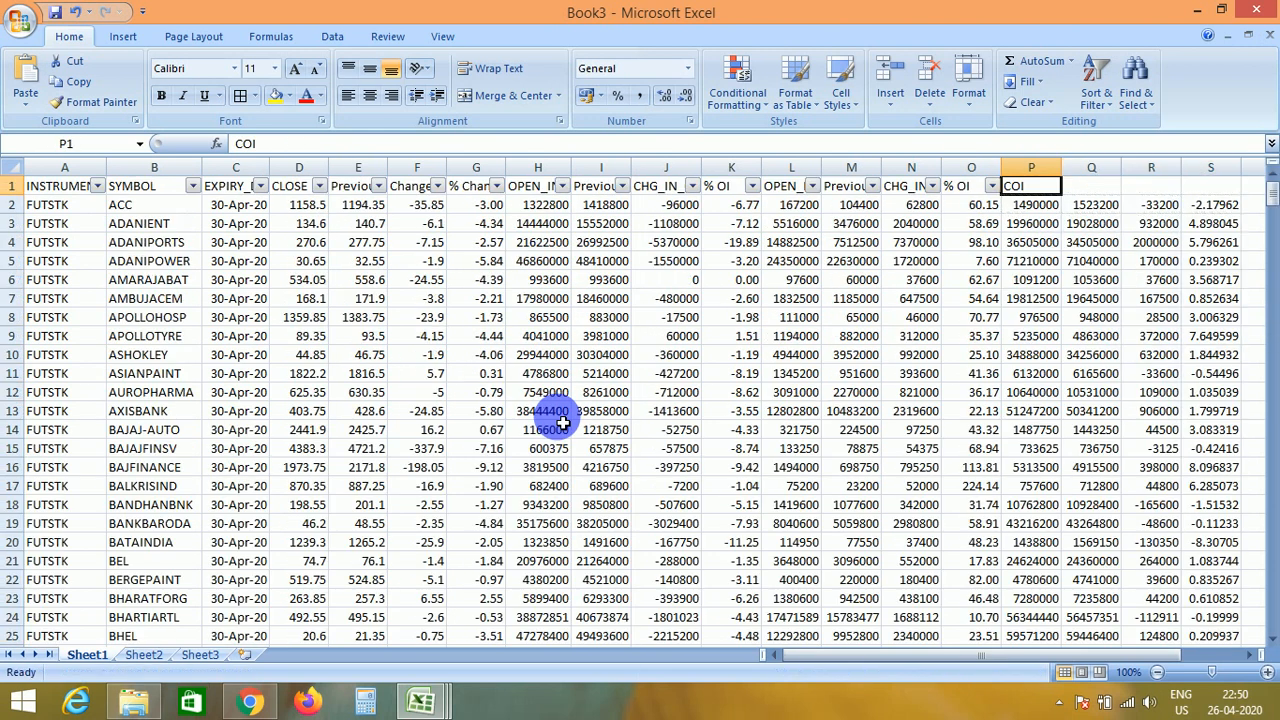
# Format the percentage results in S2:S144 as Number with two decimal places
pyautogui.press('Down')
pyautogui.press('Down')
pyautogui.press('Right')
pyautogui.press('Right')
pyautogui.press('Right')
pyautogui.press('Up')
pyautogui.hotkey('ctrl', 'shift', 'Down')
pyautogui.hotkey('shift', 'F10')
pyautogui.press('Down')
pyautogui.press('Down')
pyautogui.press('Down')
pyautogui.press('Down')
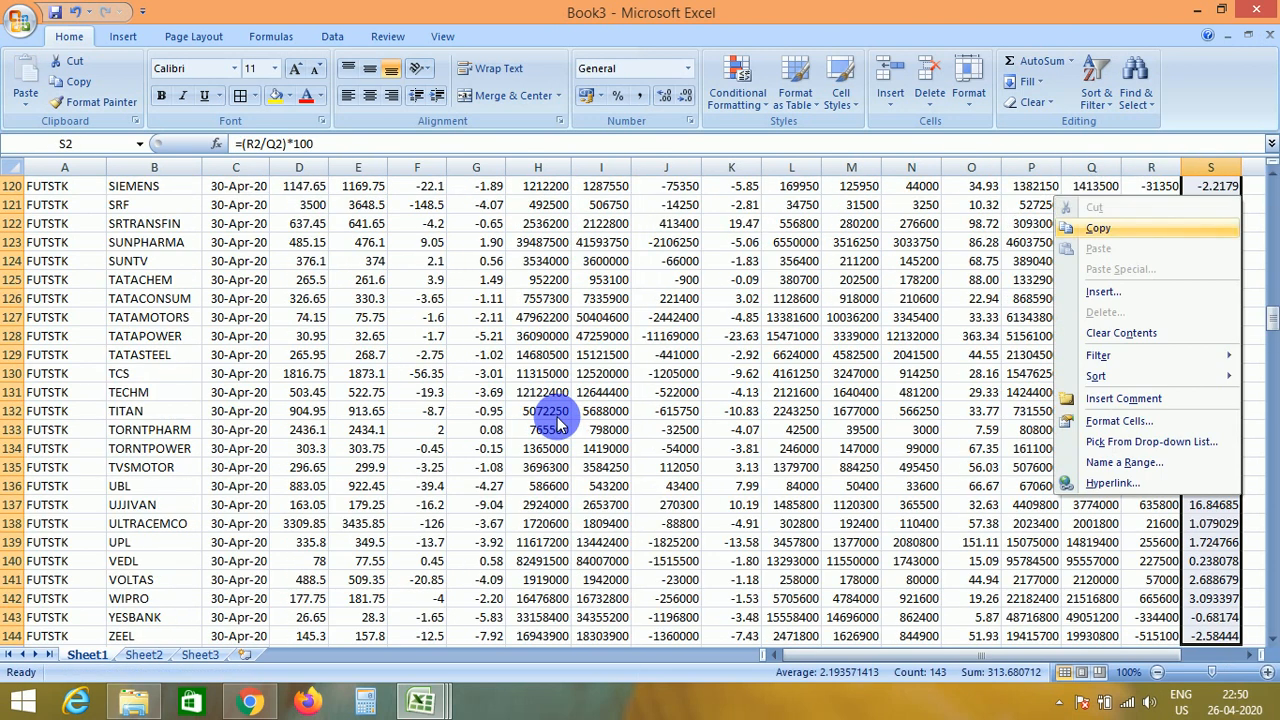
pyautogui.press('Down')
pyautogui.press('Down')
pyautogui.press('Return')
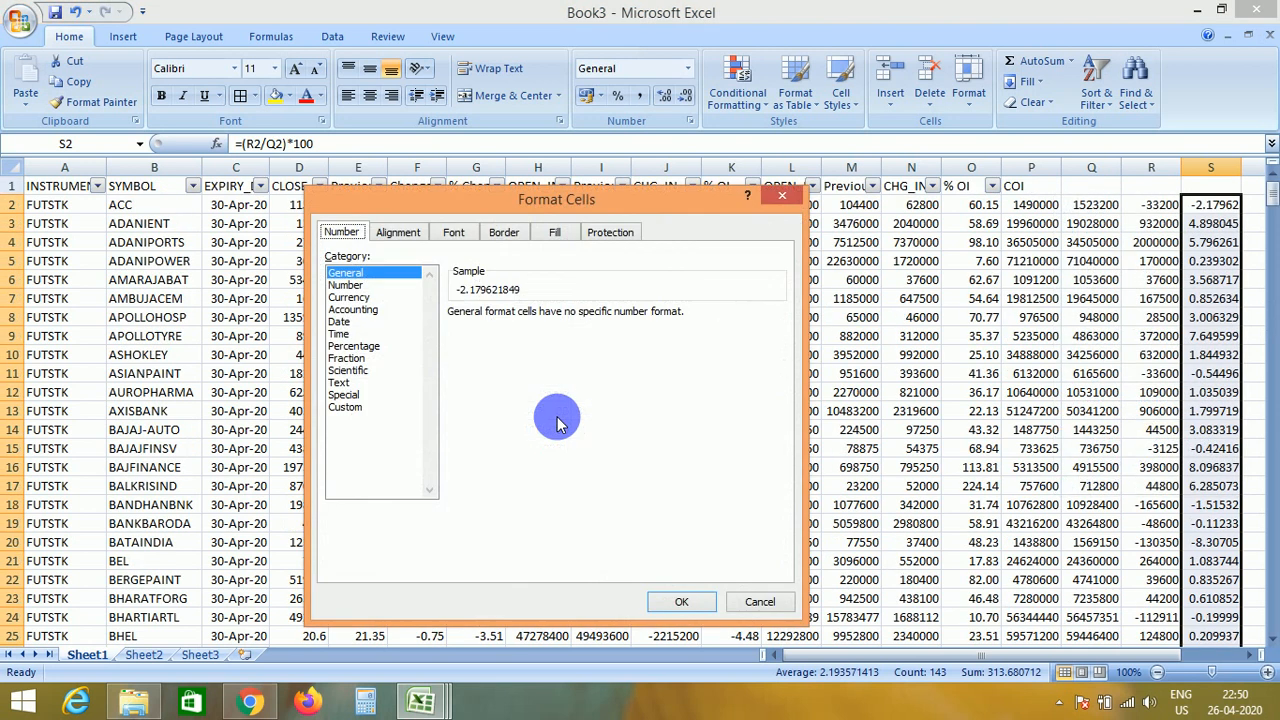
pyautogui.click(390, 287)
pyautogui.click(701, 607)
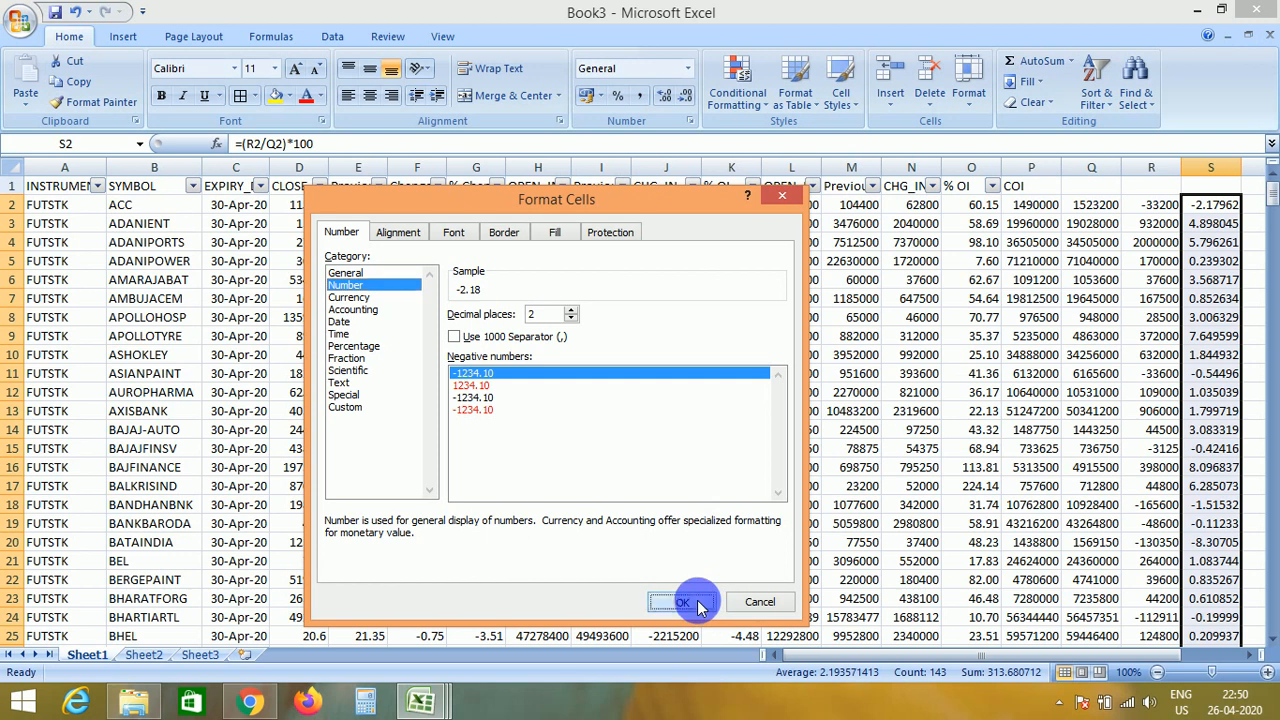
# Copy the whole sheet and paste it over itself as values only to replace the formulas
pyautogui.press('Up')
pyautogui.press('Left')
pyautogui.press('Left')
pyautogui.press('Left')
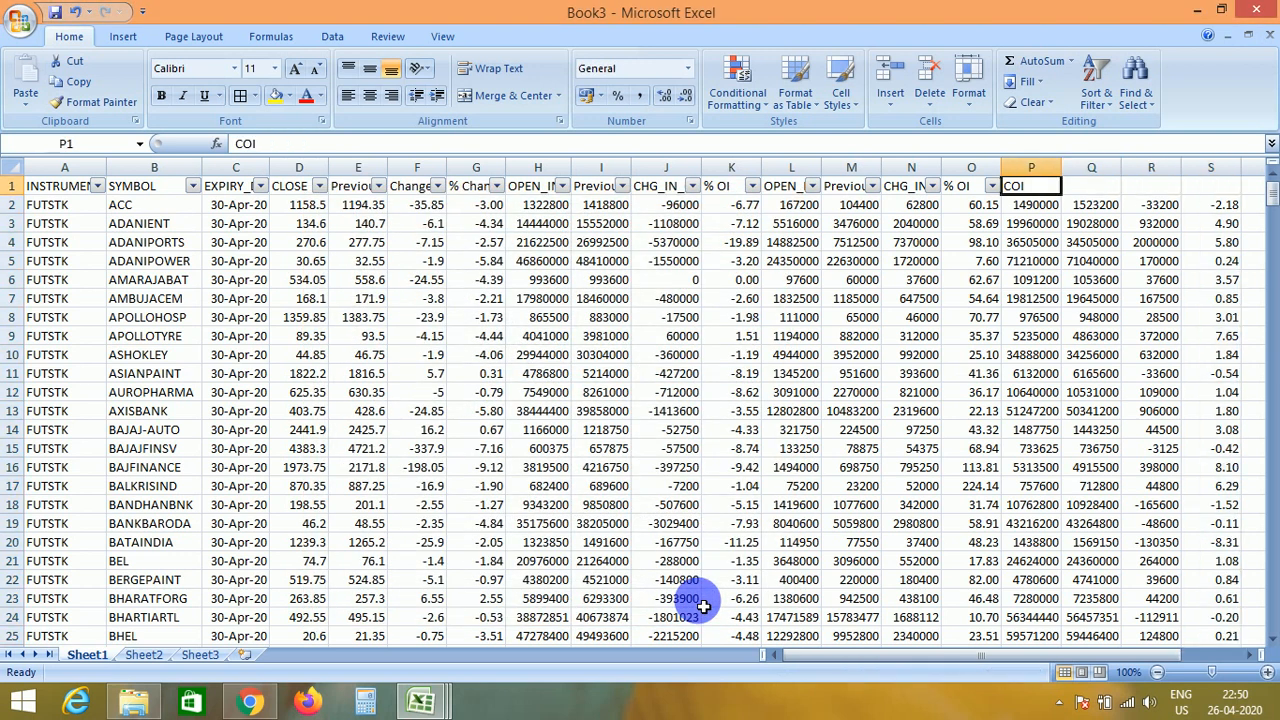
pyautogui.hotkey('ctrl', 'a')
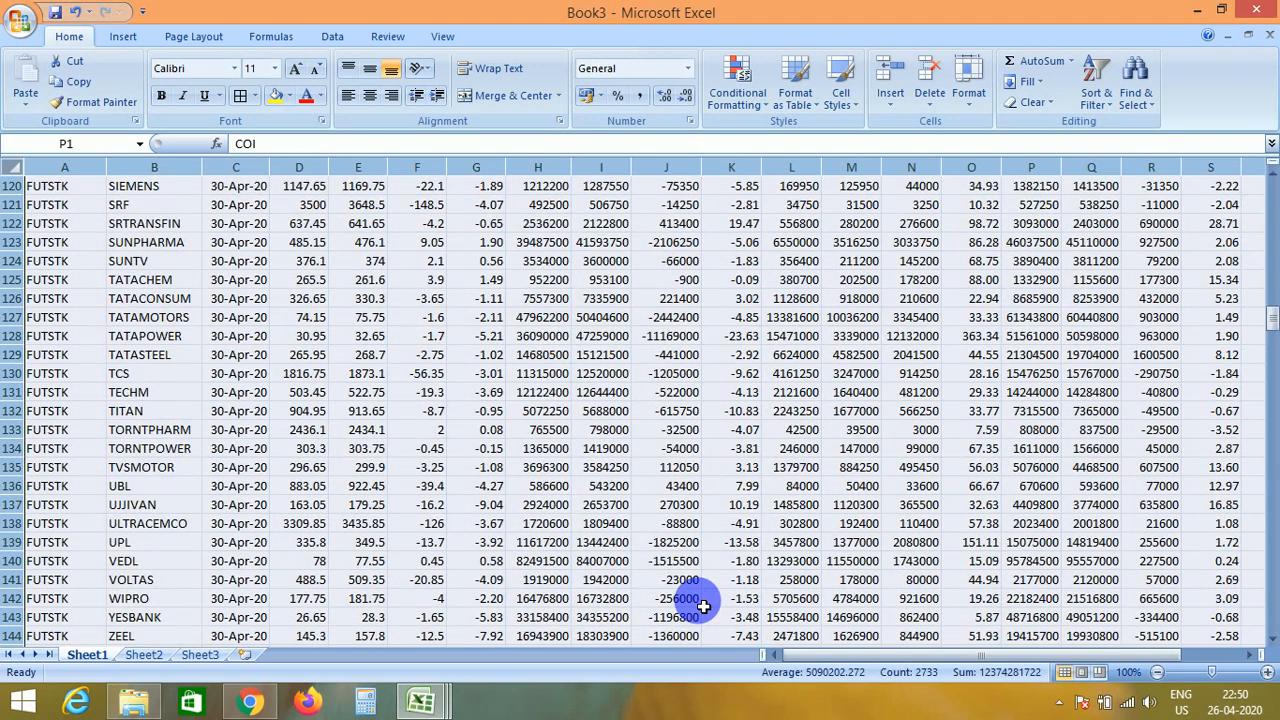
pyautogui.hotkey('ctrl', 'c')
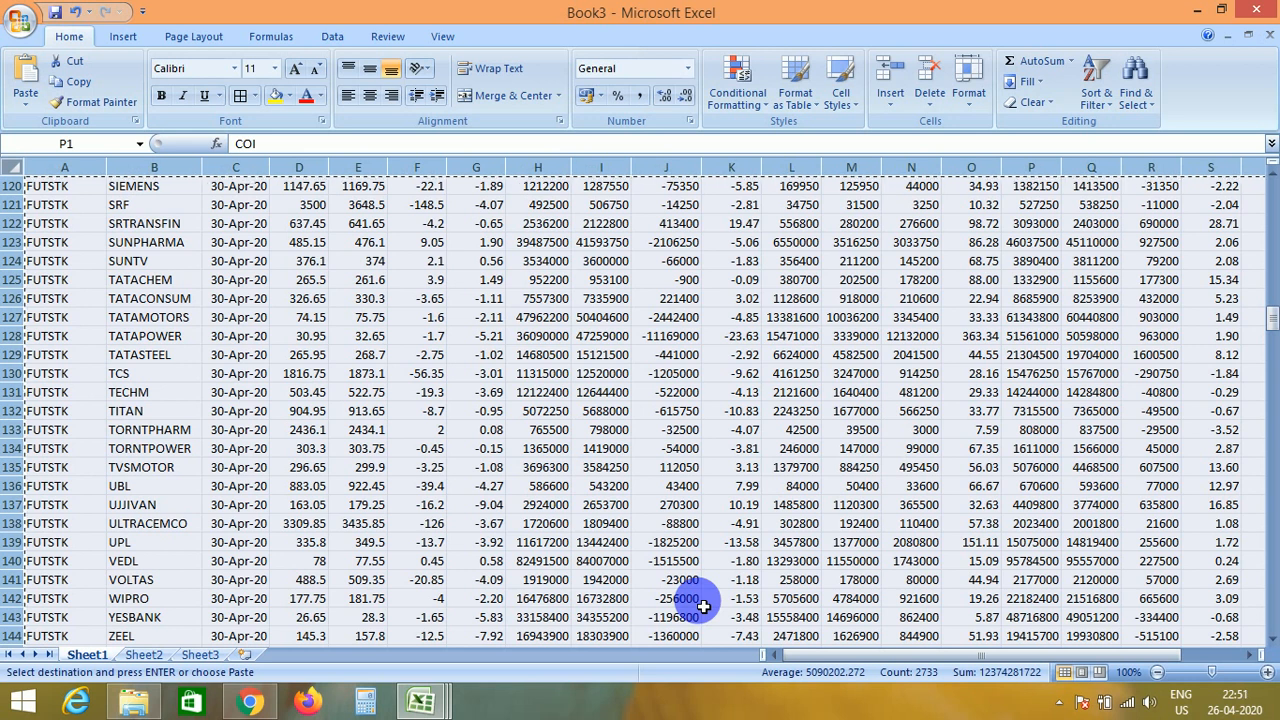
pyautogui.hotkey('shift', 'F10')
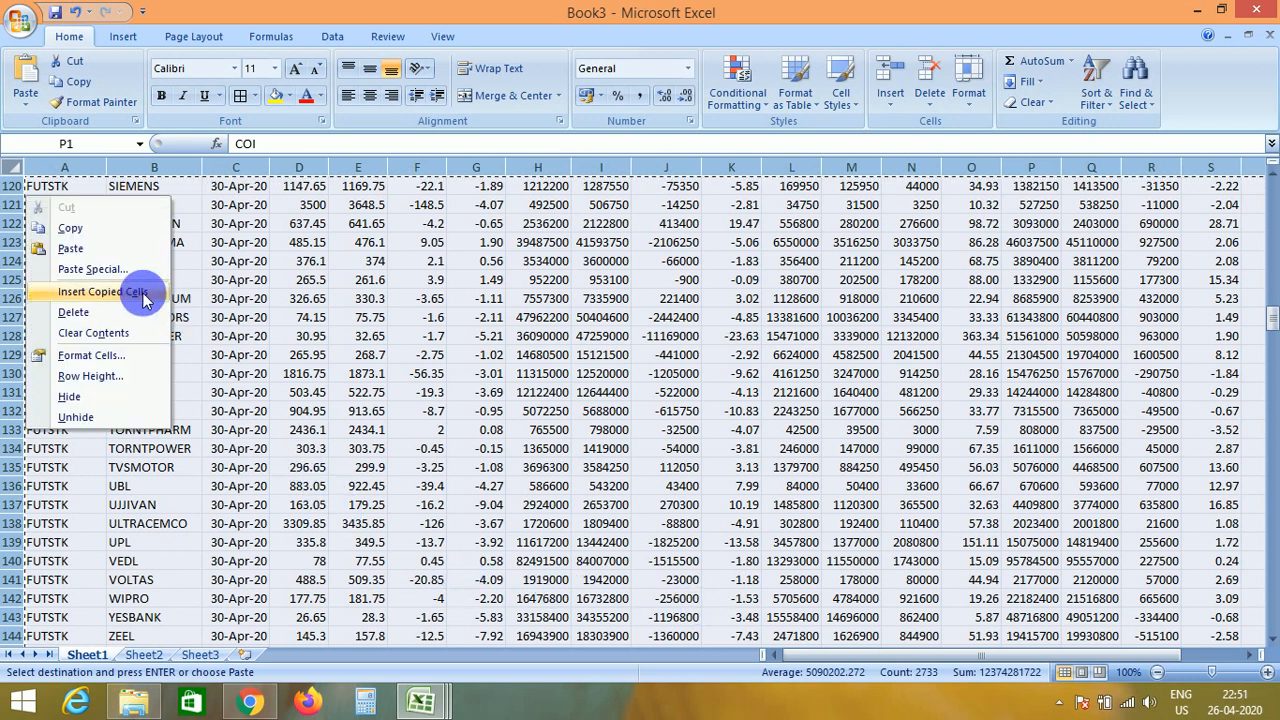
pyautogui.click(122, 272)
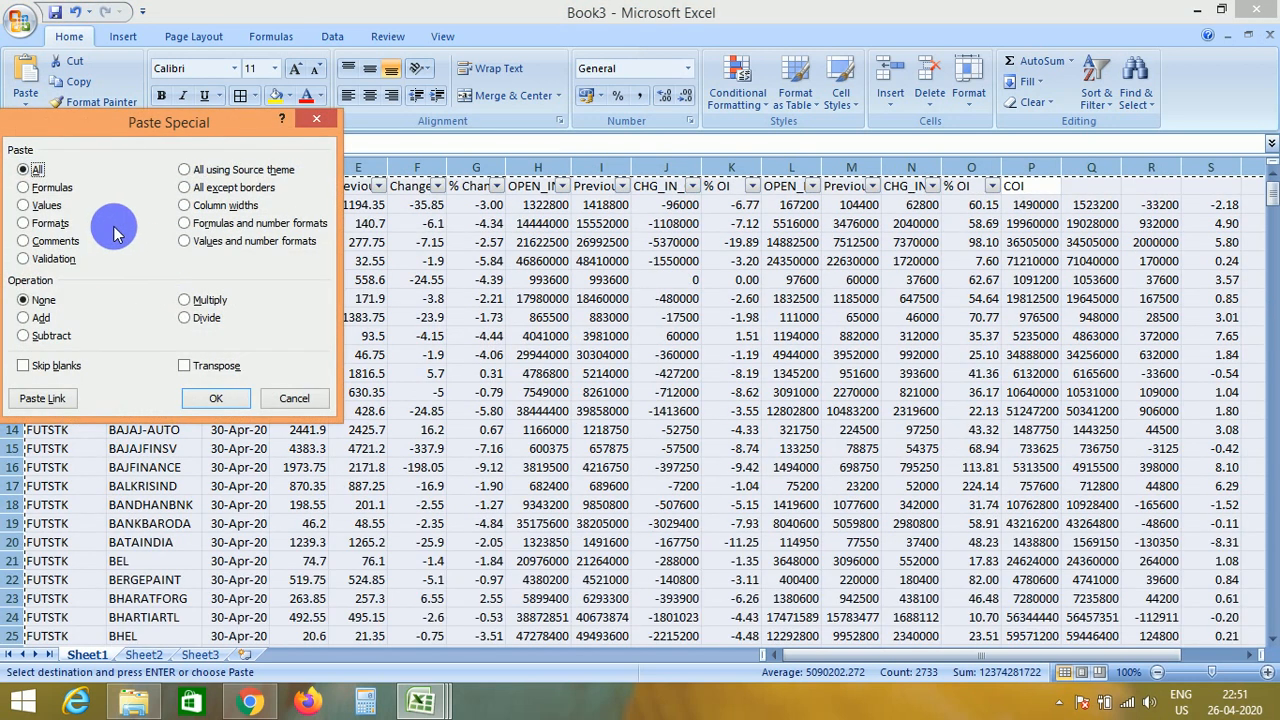
pyautogui.click(46, 205)
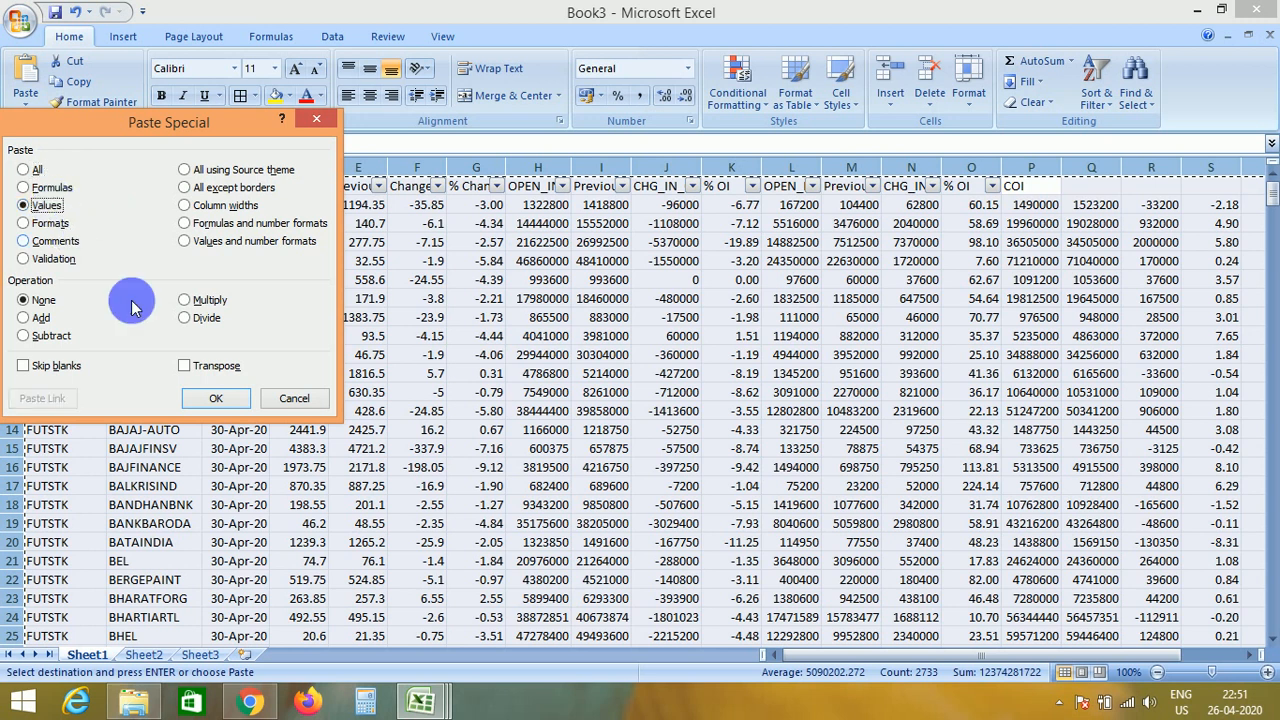
pyautogui.click(215, 398)
pyautogui.hotkey('ctrl', 'Up')
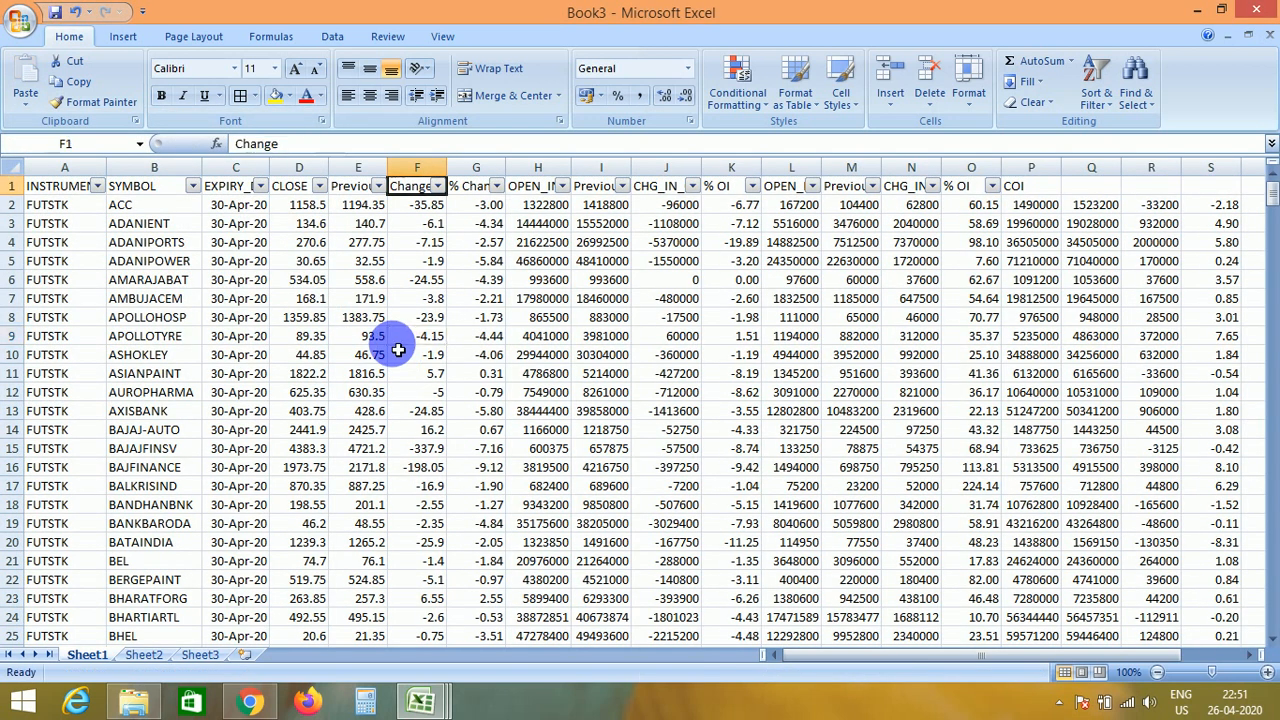
# Delete the Previous close price column E
pyautogui.press('Home')
pyautogui.hotkey('ctrl', 'Right')
pyautogui.press('Right')
pyautogui.press('Home')
pyautogui.press('Right')
pyautogui.press('Right')
pyautogui.press('Right')
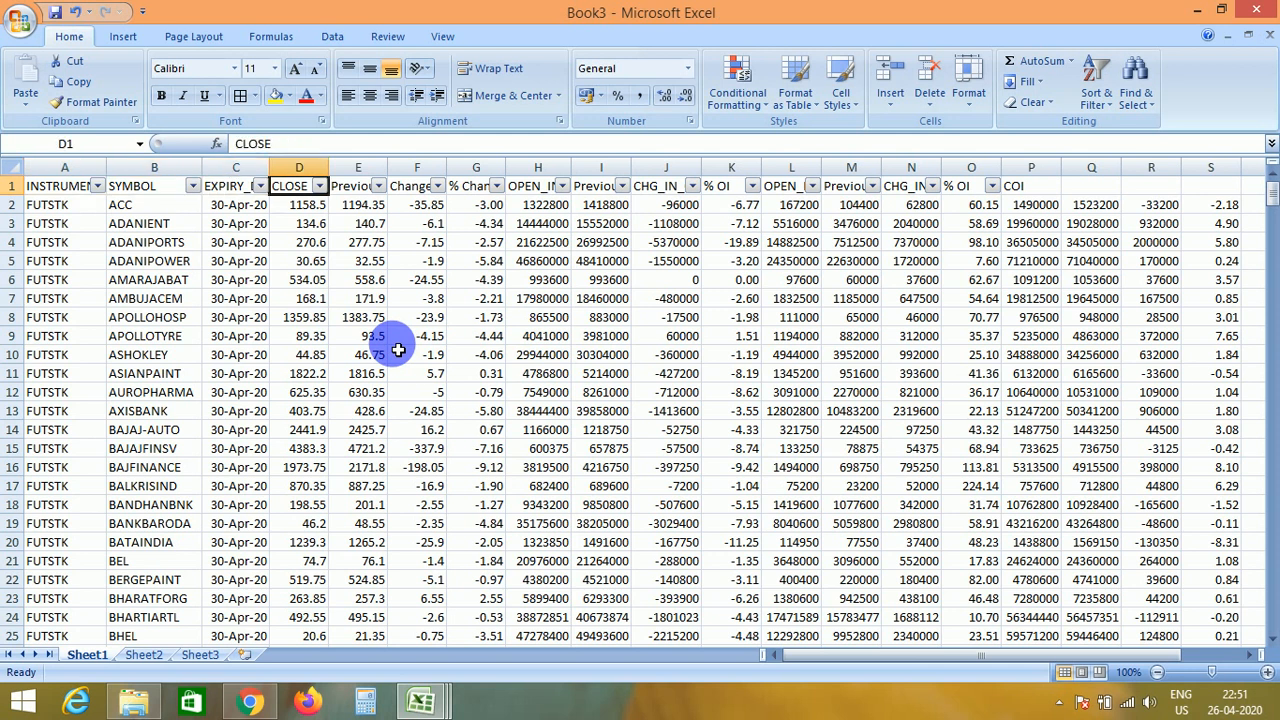
pyautogui.press('Right')
pyautogui.press('Down')
pyautogui.press('Down')
pyautogui.press('Up')
pyautogui.press('Up')
pyautogui.hotkey('ctrl', 'space')
pyautogui.hotkey('ctrl', '-')
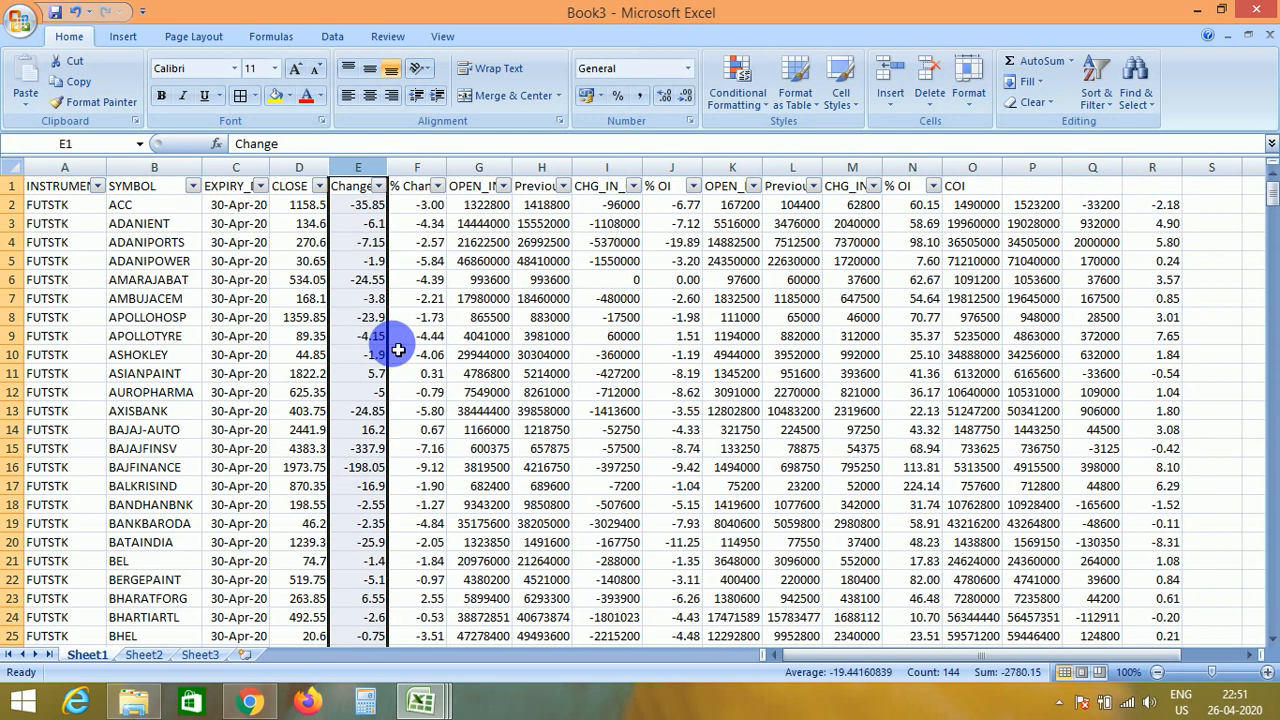
# Delete the April Previous open interest column H
pyautogui.press('Right')
pyautogui.press('Right')
pyautogui.press('Right')
pyautogui.press('Right')
pyautogui.press('Left')
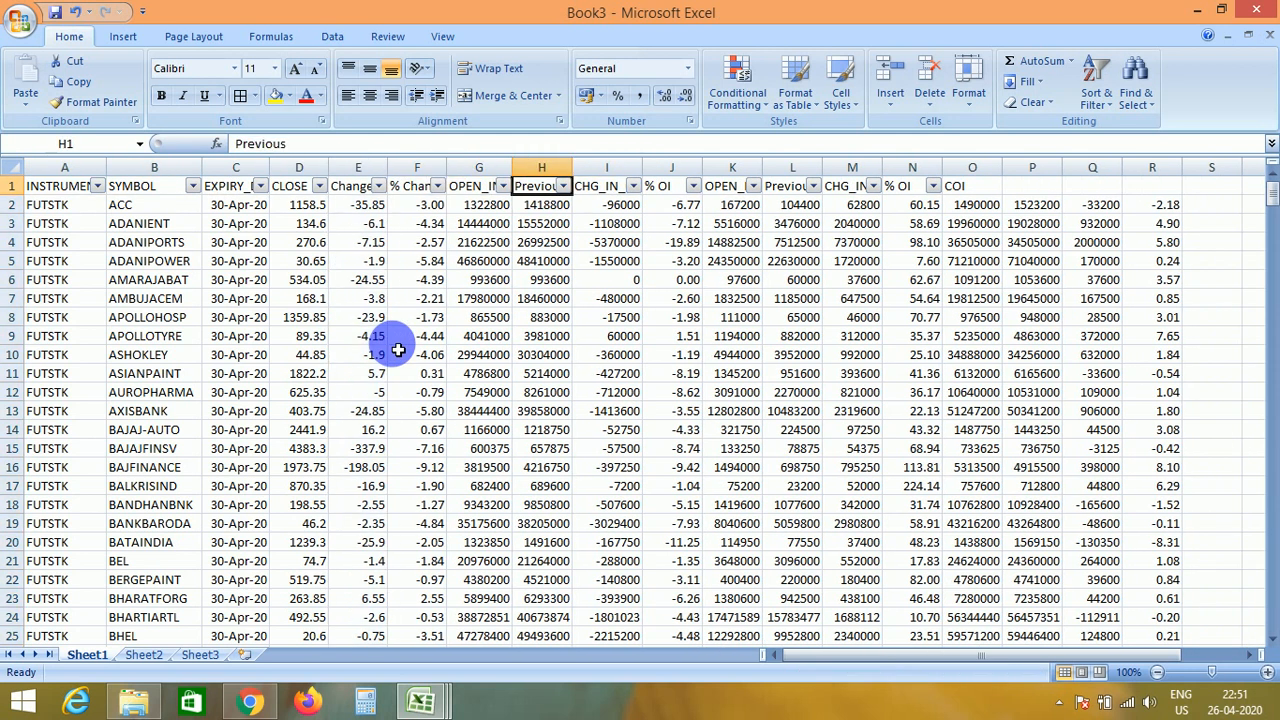
pyautogui.press('Down')
pyautogui.press('Up')
pyautogui.hotkey('ctrl', 'space')
pyautogui.hotkey('ctrl', '-')
# Delete the May Previous open interest column K
pyautogui.press('Right')
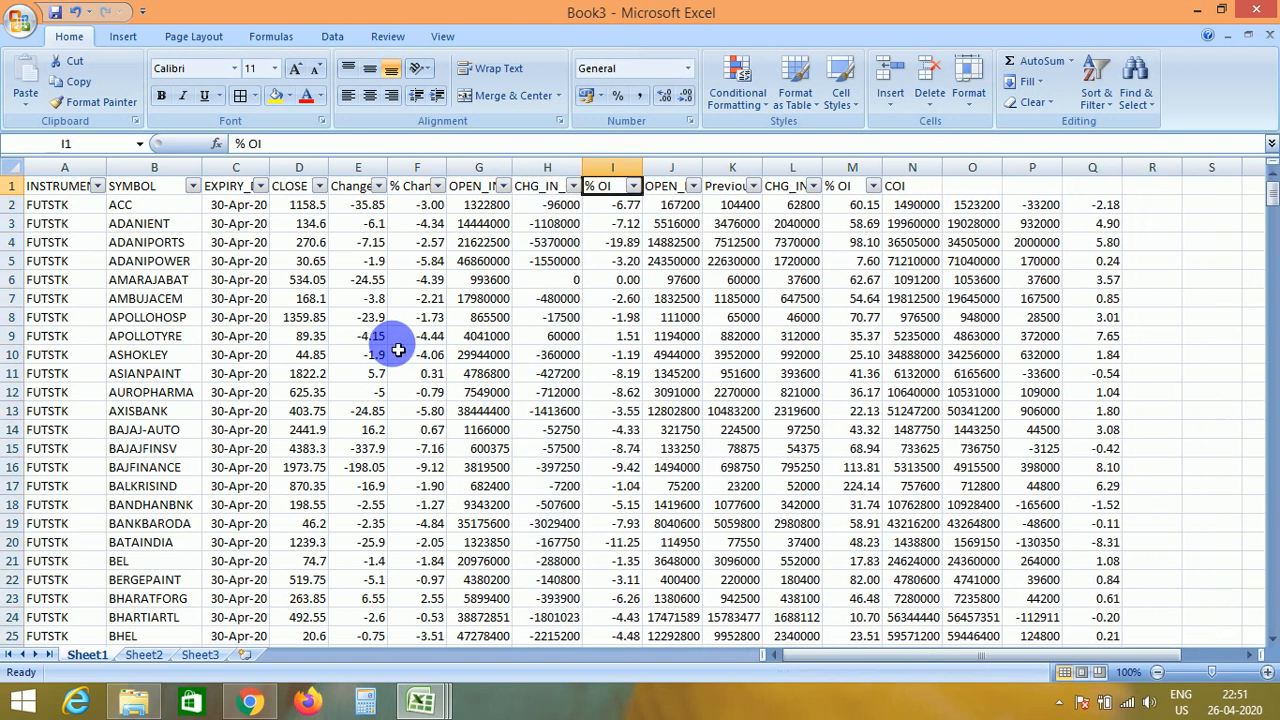
pyautogui.press('Right')
pyautogui.press('Right')
pyautogui.hotkey('ctrl', 'space')
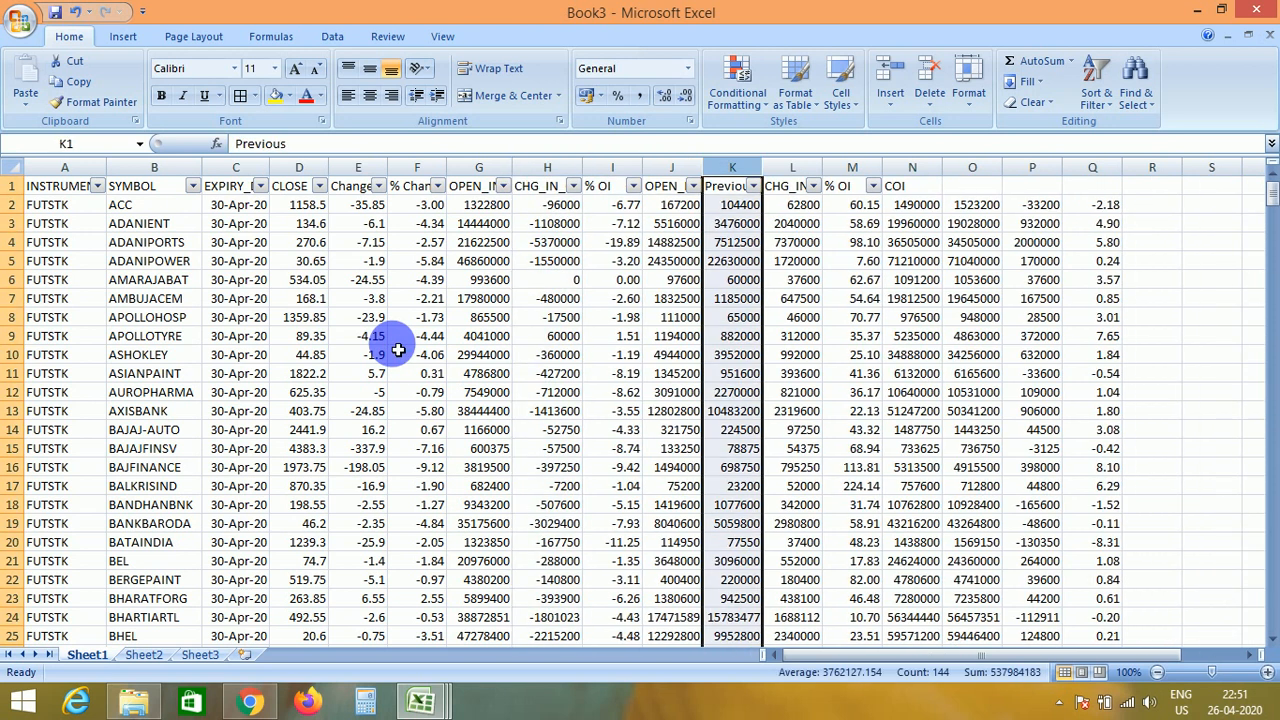
pyautogui.hotkey('ctrl', '-')
# Delete the unlabelled previous cumulative open interest column N
pyautogui.press('Right')
pyautogui.press('Right')
pyautogui.press('Right')
pyautogui.hotkey('ctrl', 'space')
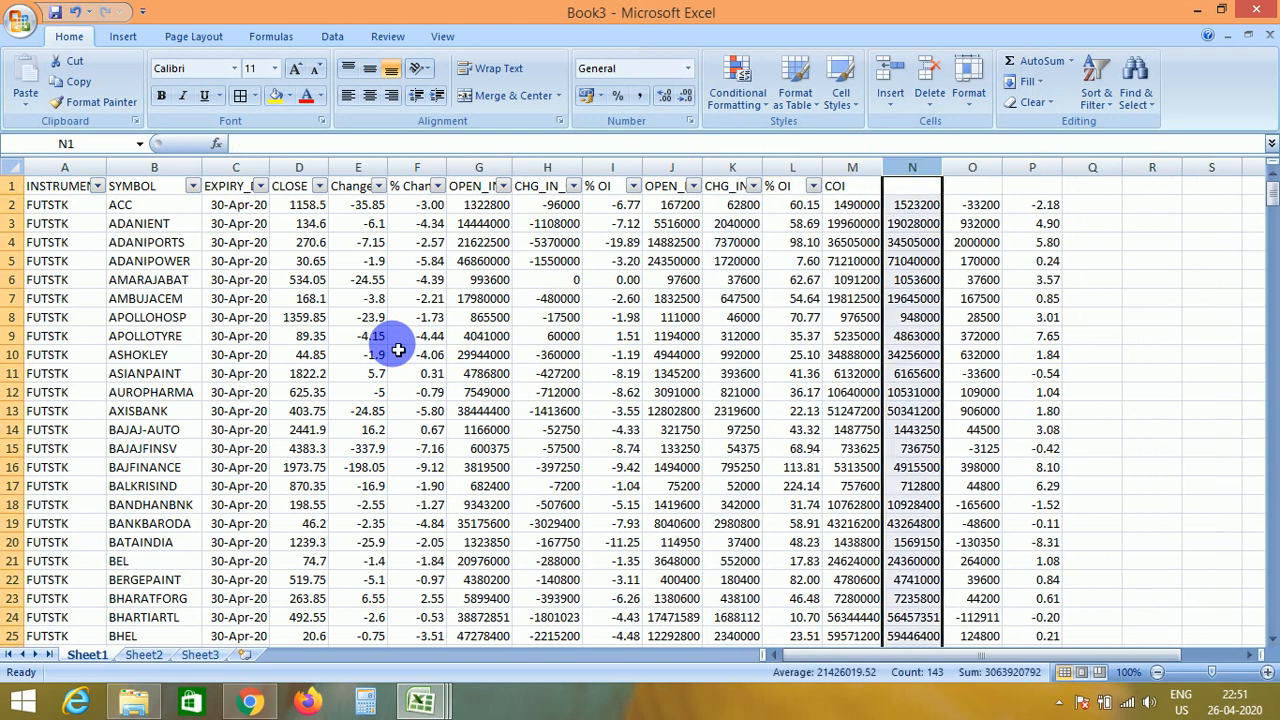
pyautogui.hotkey('ctrl', '-')
# Copy the CHG_IN_OI and % OI headers from K1:L1 into N1:O1 above the cumulative change columns
pyautogui.press('Left')
pyautogui.press('Left')
pyautogui.press('Left')
pyautogui.hotkey('shift', 'Right')
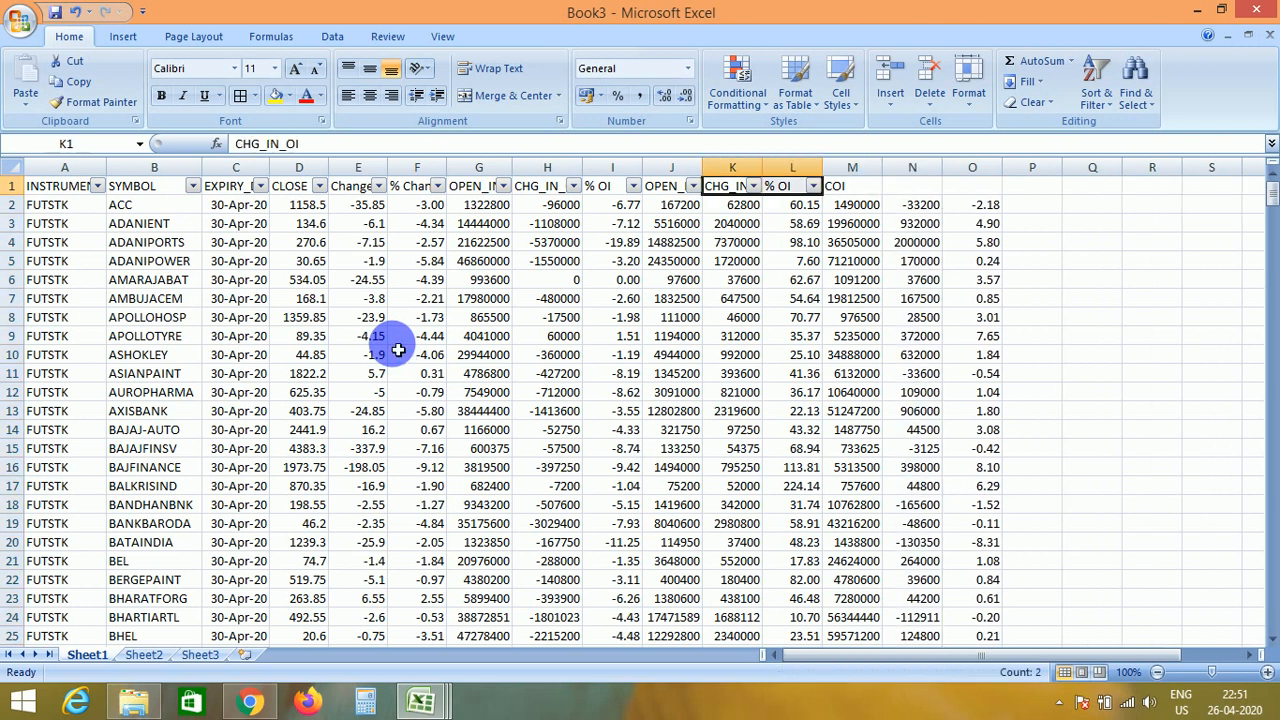
pyautogui.hotkey('ctrl', 'c')
pyautogui.press('Right')
pyautogui.press('Right')
pyautogui.press('Right')
pyautogui.press('Return')
pyautogui.hotkey('ctrl', 'Home')
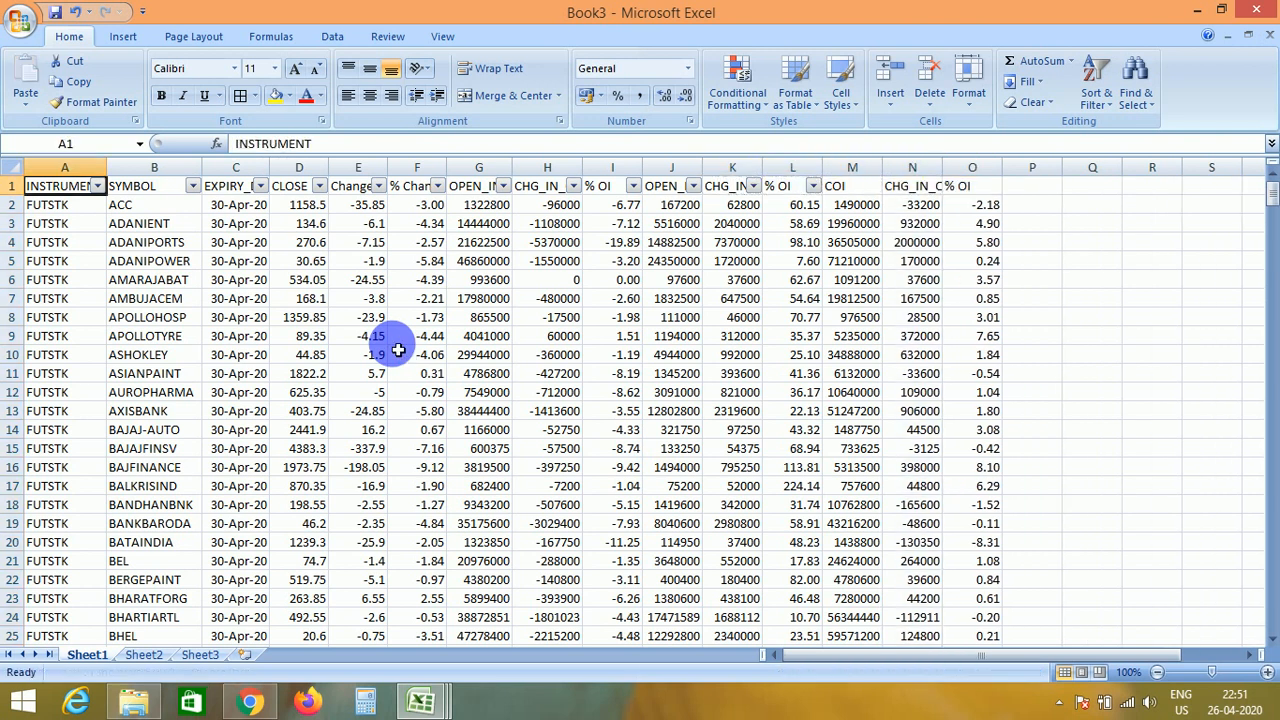
pyautogui.press('alt')
pyautogui.press('f')
pyautogui.press('f')
pyautogui.press('Escape')
pyautogui.press('Escape')
pyautogui.press('Escape')
pyautogui.press('Right')
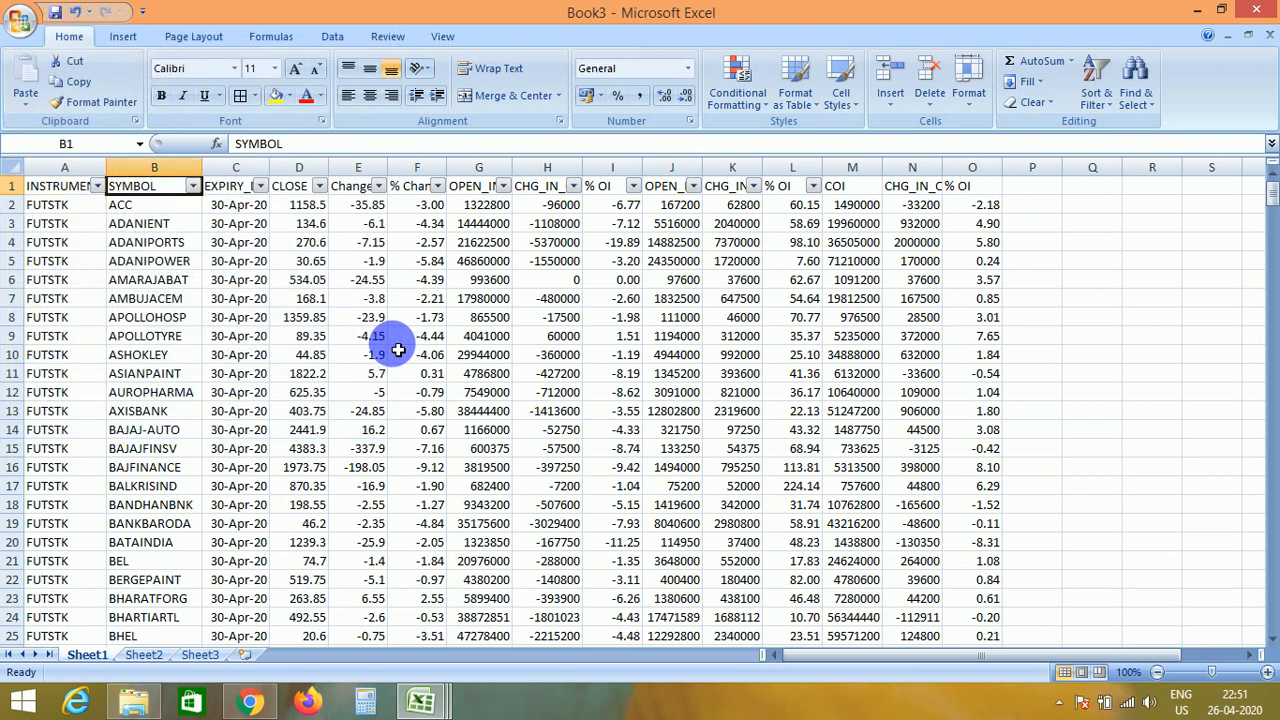
pyautogui.press('Right')
pyautogui.press('Right')
pyautogui.press('Right')
pyautogui.press('Right')
pyautogui.press('Left')
pyautogui.press('Left')
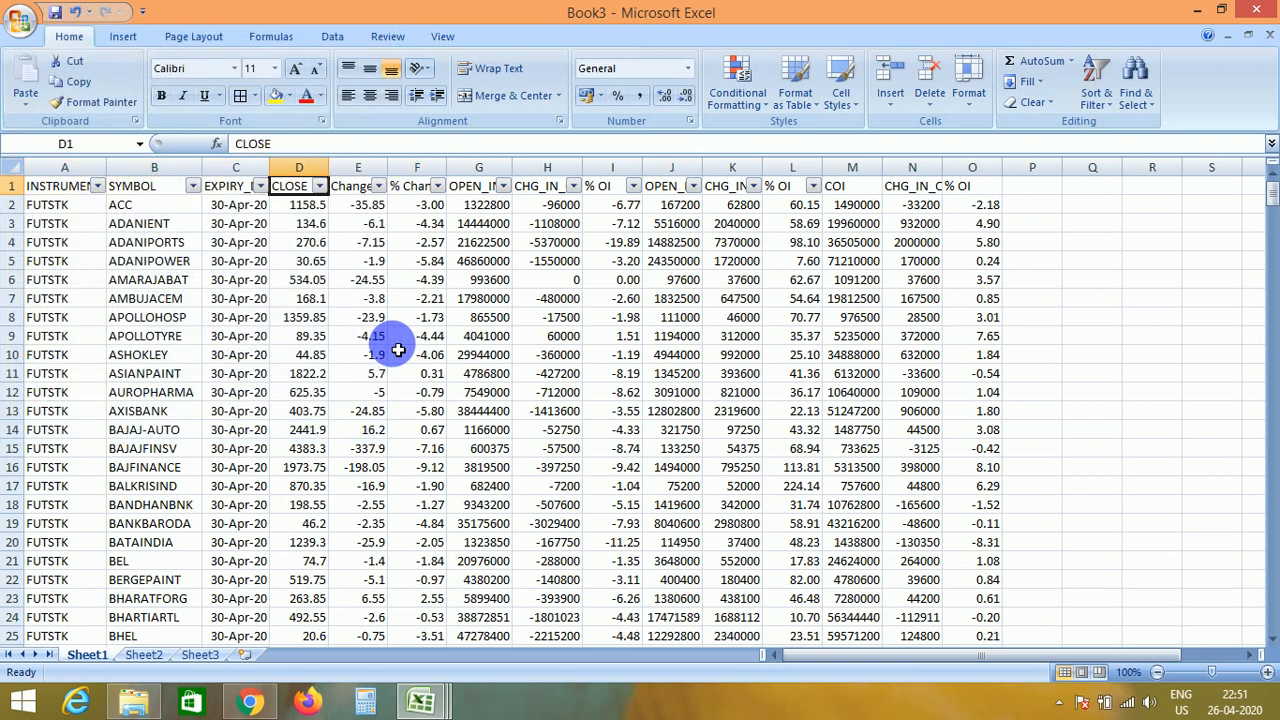
# Remove the AutoFilter from the header row
pyautogui.press('alt')
pyautogui.press('d')
pyautogui.press('f')
pyautogui.press('f')
# Fill the % Change price column F with yellow
pyautogui.press('Right')
pyautogui.press('Right')
pyautogui.press('Right')
pyautogui.press('Left')
pyautogui.hotkey('ctrl', 'space')
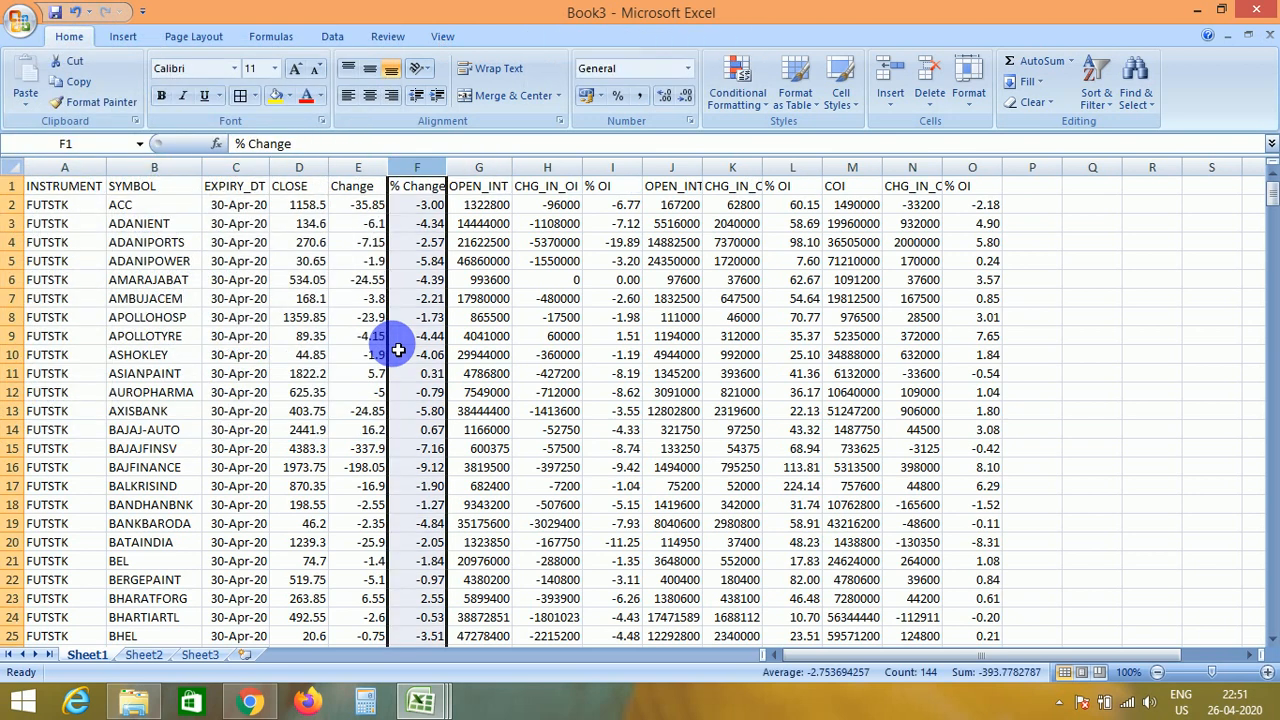
pyautogui.click(275, 95)
# Fill the April % OI column I with yellow
pyautogui.press('Right')
pyautogui.press('Right')
pyautogui.press('Right')
pyautogui.hotkey('ctrl', 'space')
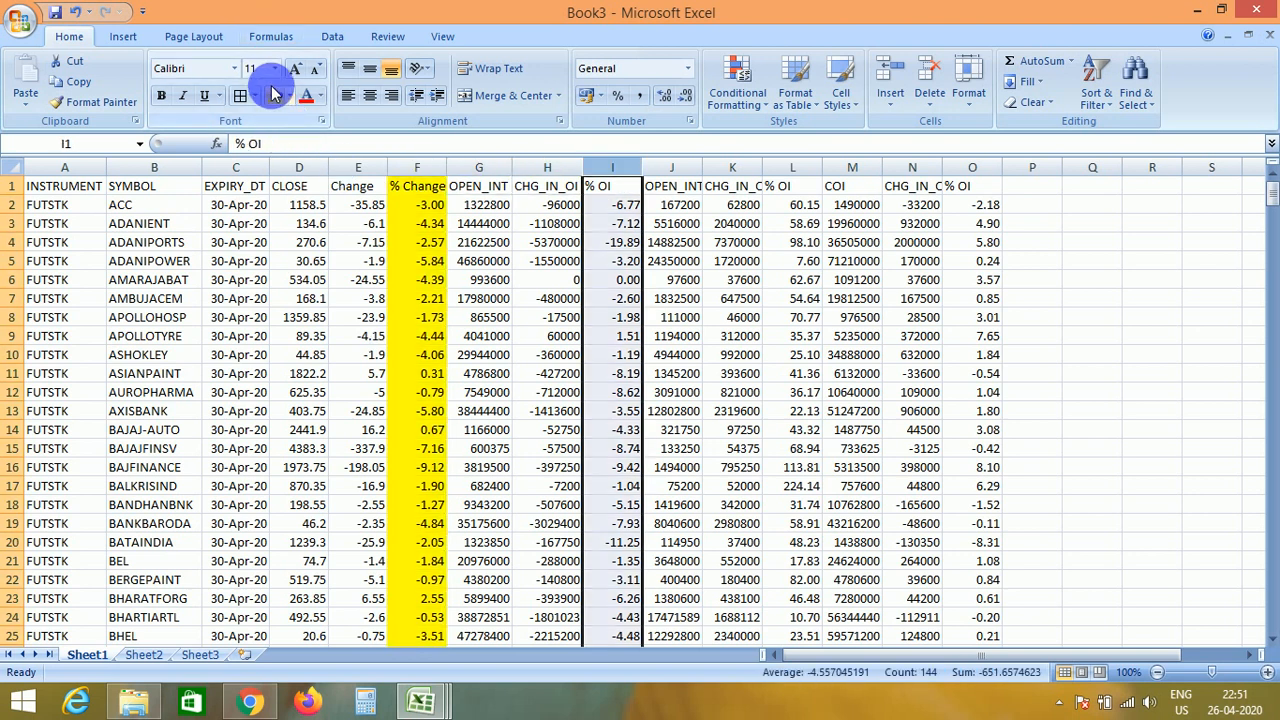
pyautogui.click(275, 95)
# Fill the May % OI column L with yellow
pyautogui.press('Right')
pyautogui.press('Right')
pyautogui.press('Right')
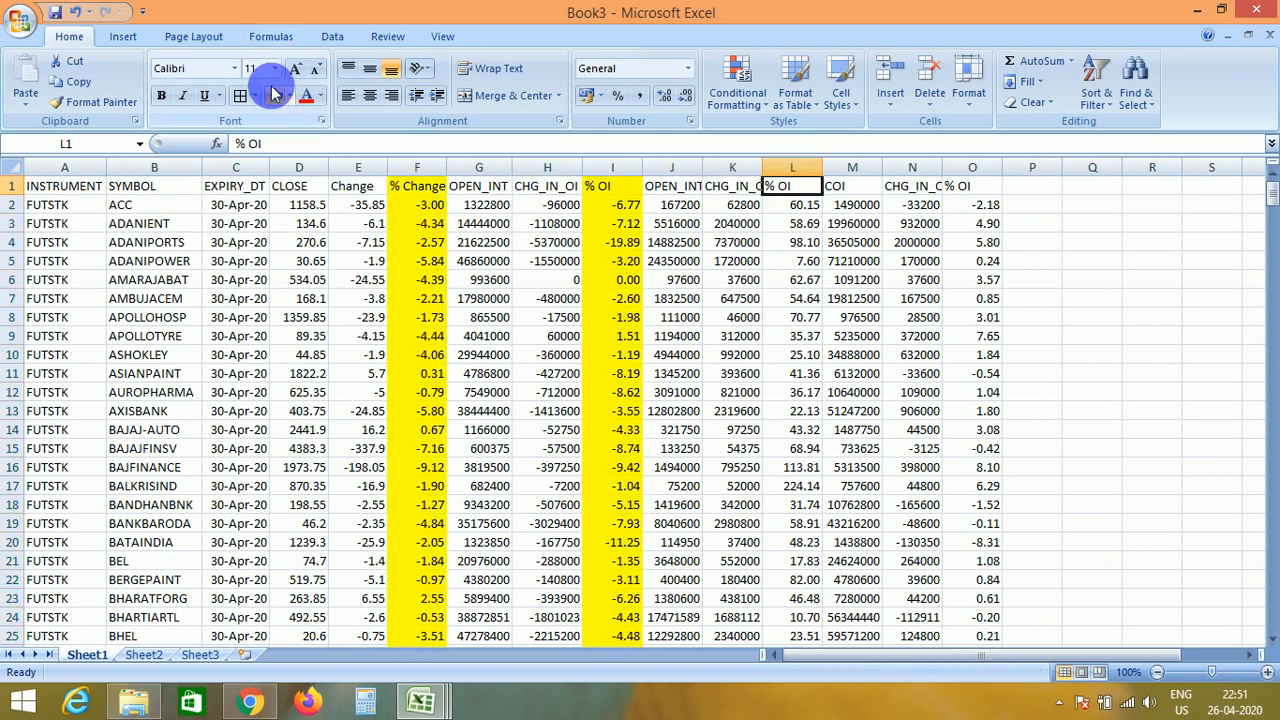
pyautogui.hotkey('ctrl', 'space')
pyautogui.click(275, 95)
# Fill the cumulative % OI column O with yellow
pyautogui.press('Right')
pyautogui.press('Right')
pyautogui.press('Right')
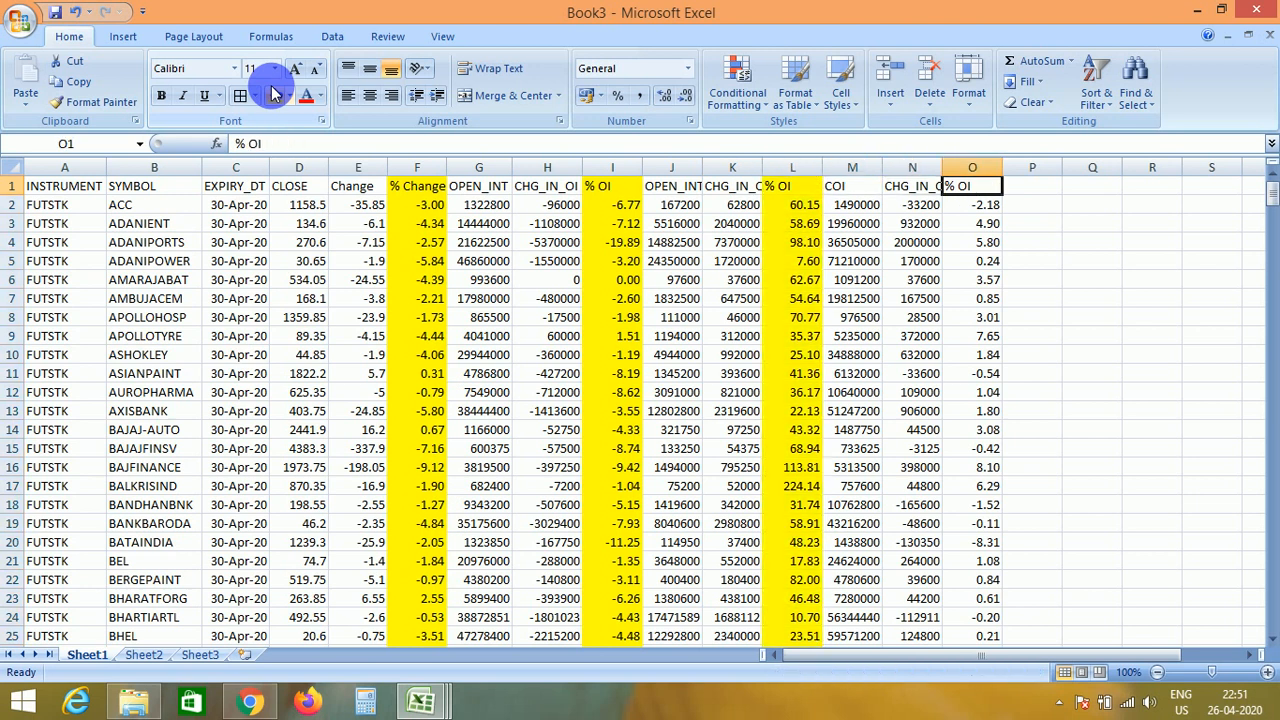
pyautogui.hotkey('ctrl', 'space')
pyautogui.click(275, 95)
# Turn the AutoFilter back on for all header columns A to O
pyautogui.hotkey('ctrl', 'Home')
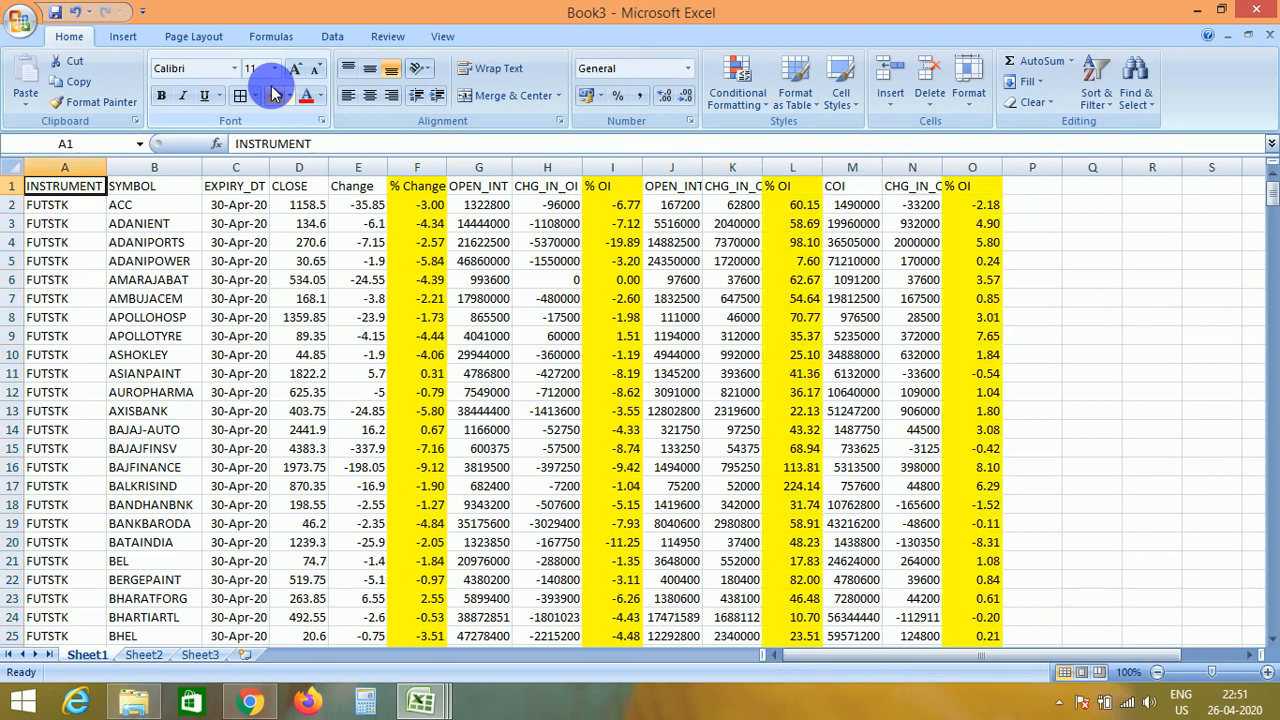
pyautogui.hotkey('alt', 'd')
pyautogui.press('f')
pyautogui.press('f')
pyautogui.press('Right')
pyautogui.press('Right')
pyautogui.press('Left')
pyautogui.press('Left')
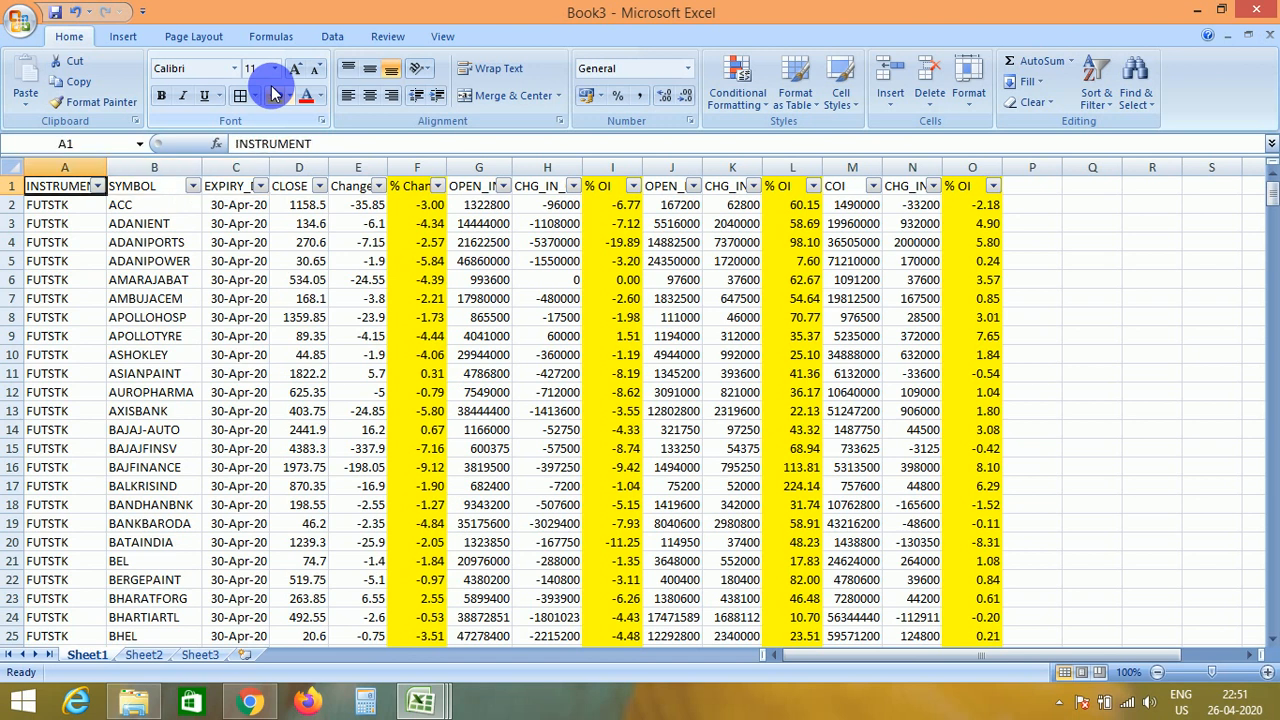
# Apply cell borders and centre alignment to the whole data table A1:O144
pyautogui.hotkey('ctrl', 'shift', 'Right')
pyautogui.hotkey('ctrl', 'shift', 'Down')
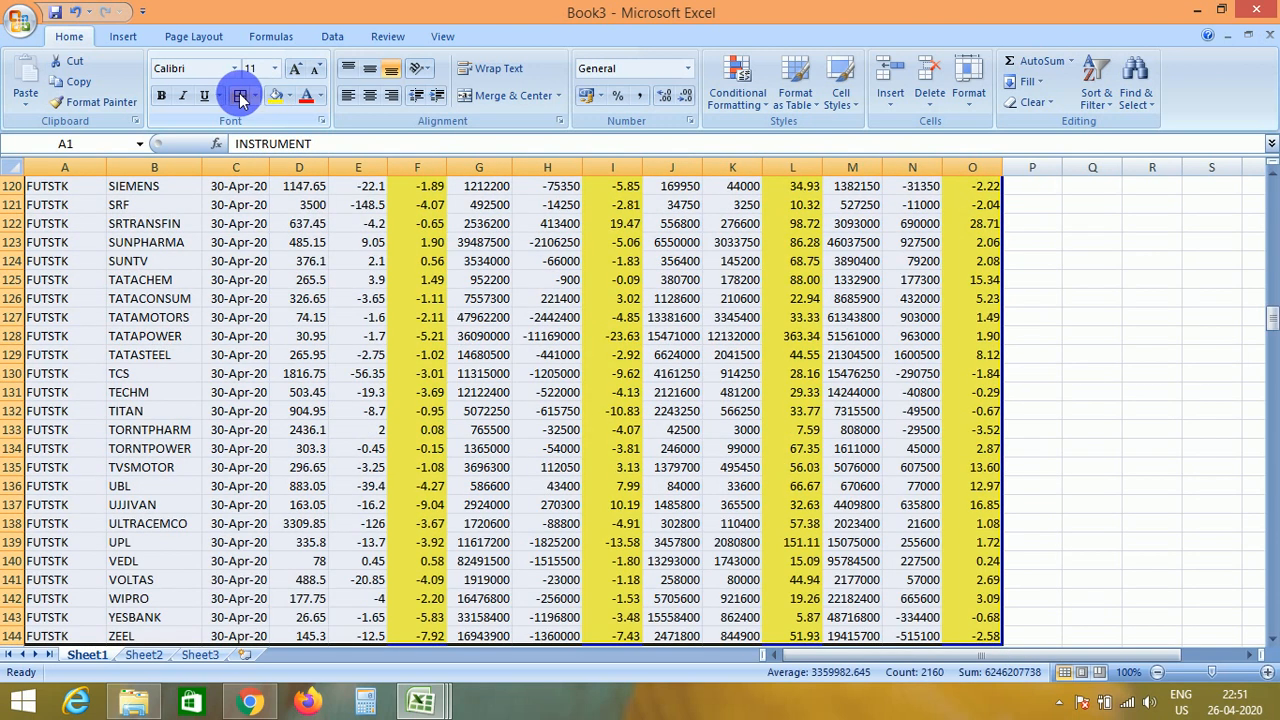
pyautogui.click(240, 97)
pyautogui.click(370, 96)
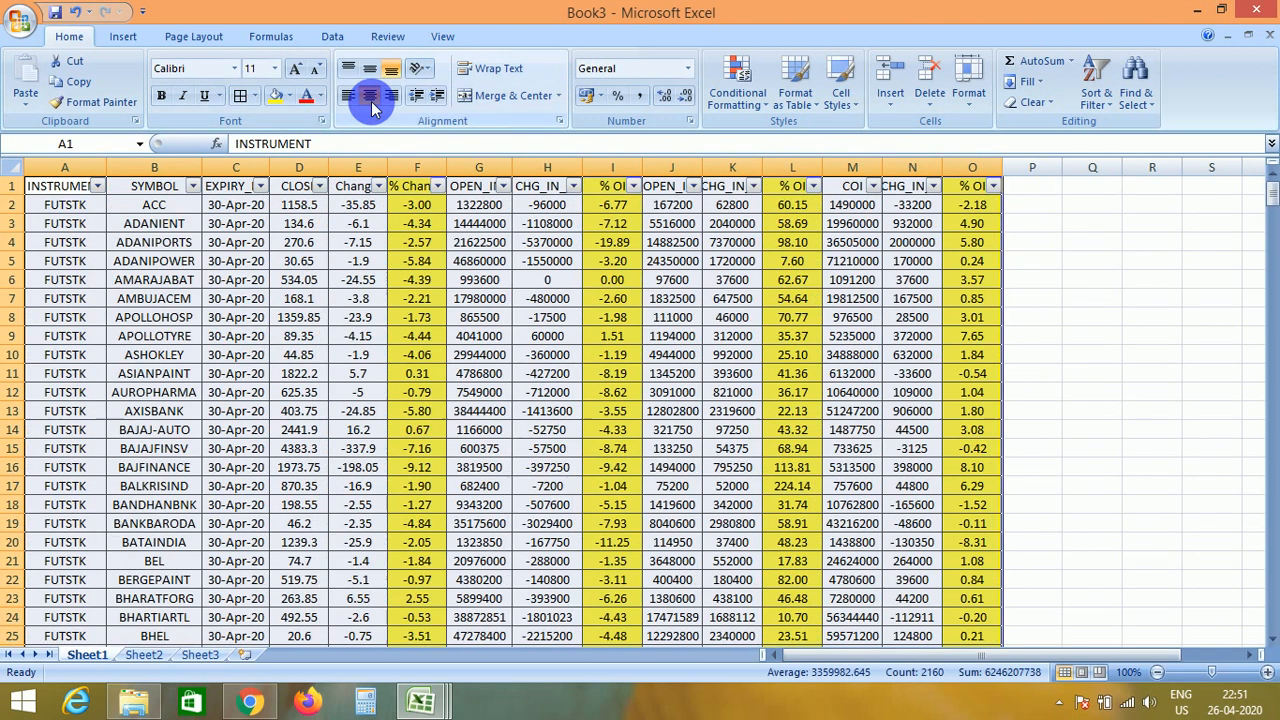
# Sort the table by the cumulative % OI column O from largest to smallest
pyautogui.click(394, 414)
pyautogui.hotkey('ctrl', 'Up')
pyautogui.press('Home')
pyautogui.press('Right')
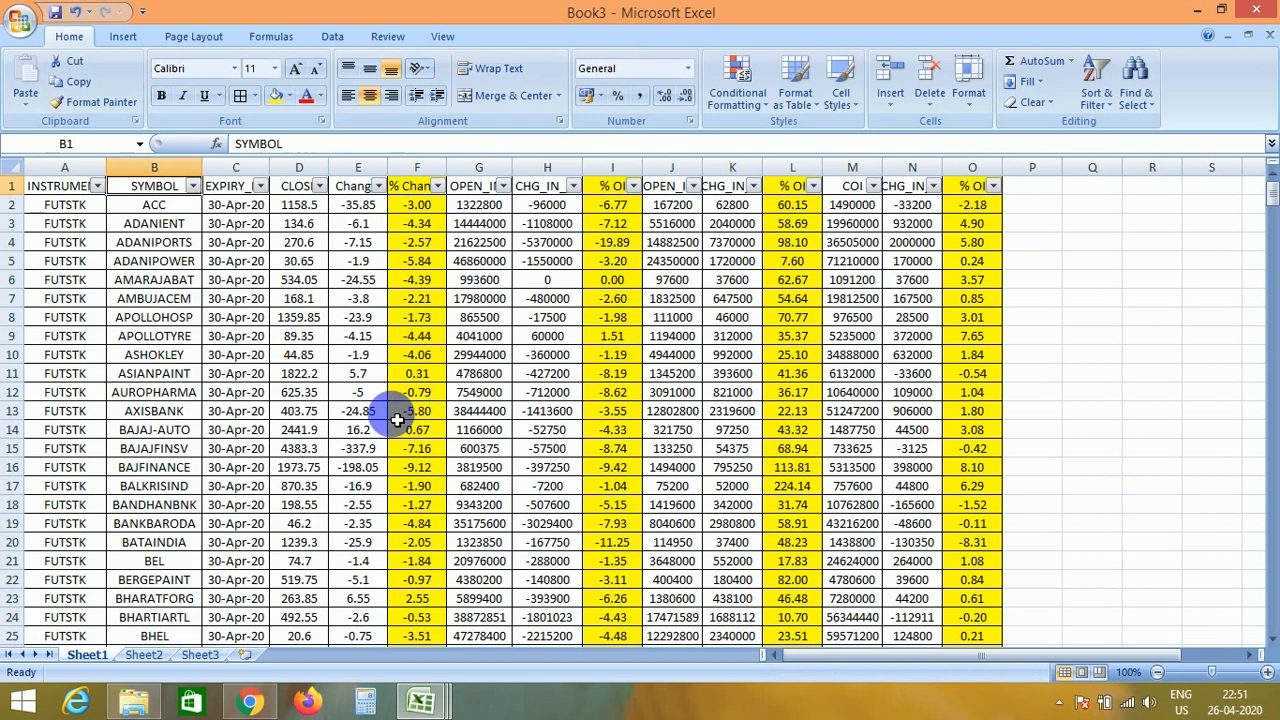
pyautogui.press('Right')
pyautogui.press('Right')
pyautogui.press('Right')
pyautogui.press('Right')
pyautogui.press('Right')
pyautogui.press('Right')
pyautogui.press('Right')
pyautogui.press('Right')
pyautogui.press('Right')
pyautogui.press('Right')
pyautogui.press('Right')
pyautogui.press('Right')
pyautogui.press('Right')
pyautogui.hotkey('alt', 'Down')
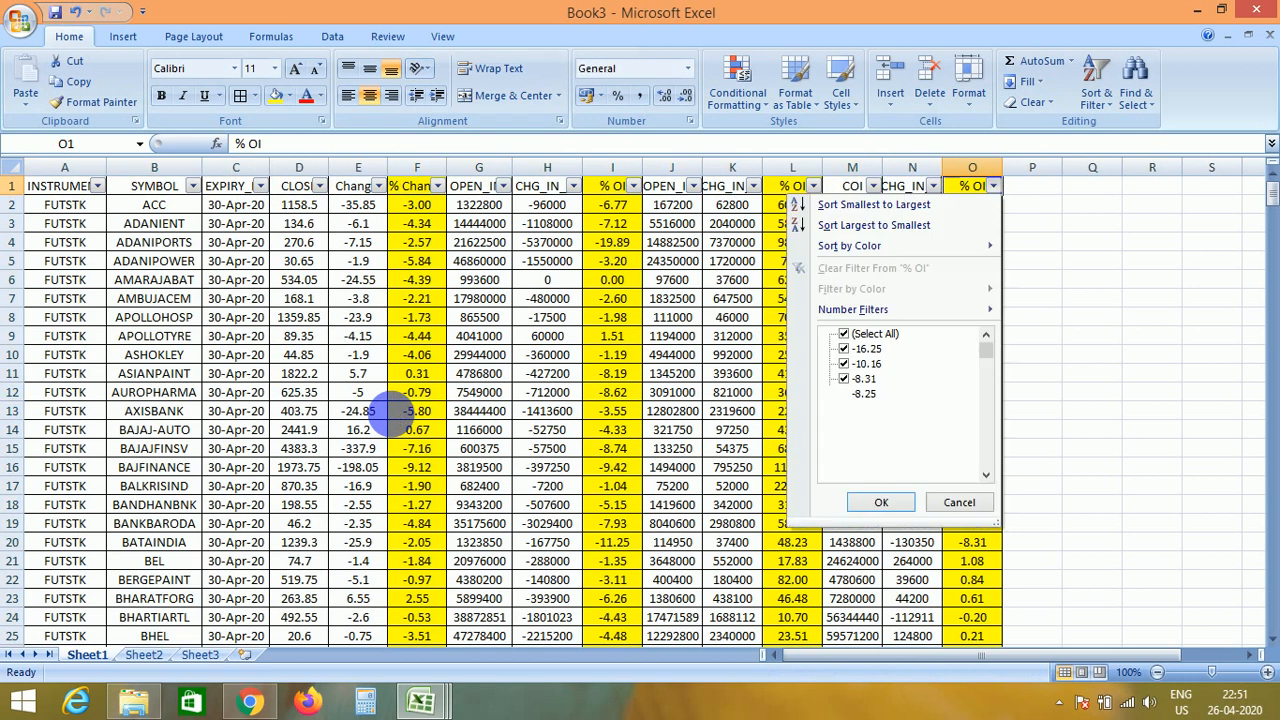
pyautogui.press('Down')
pyautogui.press('Up')
pyautogui.press('Down')
pyautogui.press('Return')
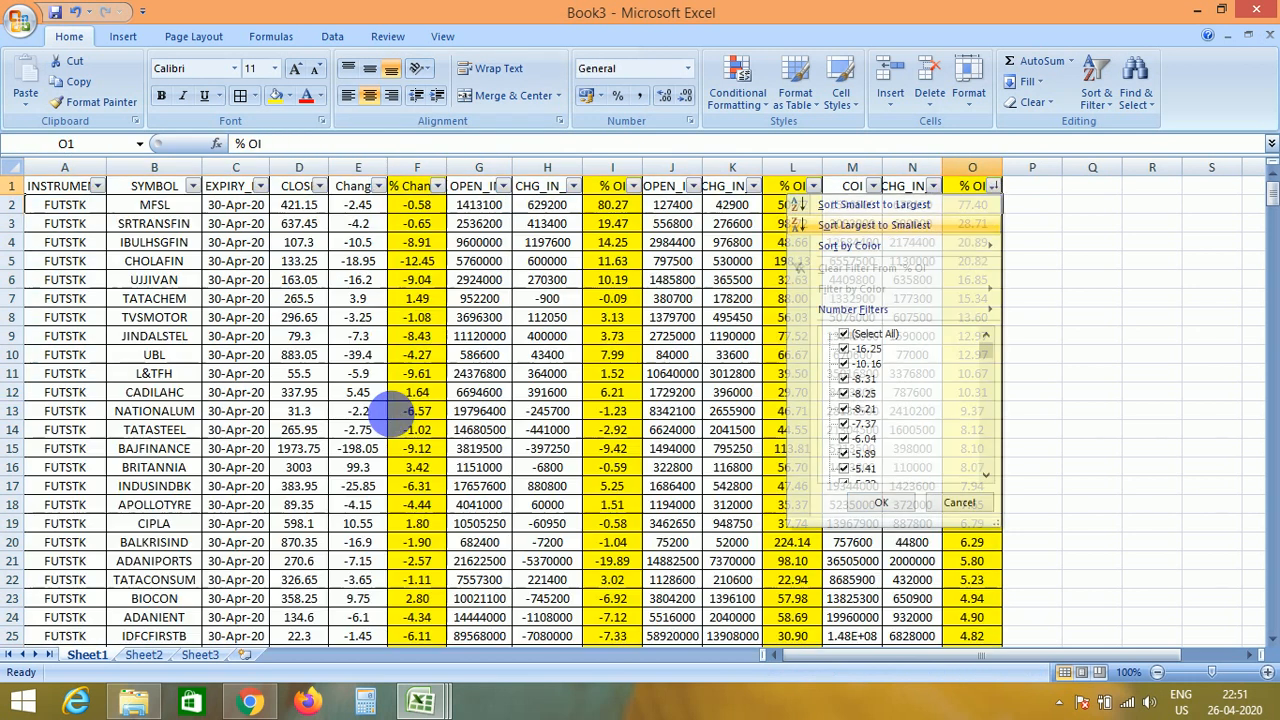
# Examine the MFSL row's price change against its April, May and cumulative open interest changes
pyautogui.press('Down')
pyautogui.press('Home')
pyautogui.press('Right')
pyautogui.press('Right')
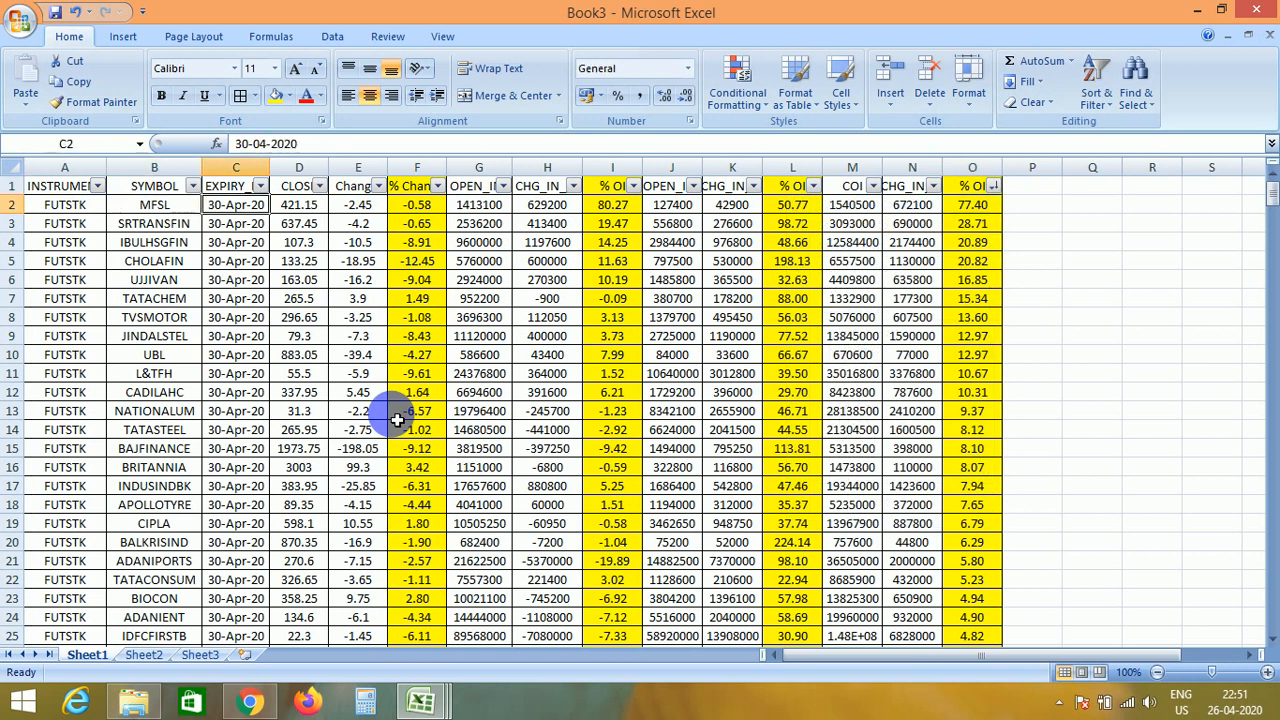
pyautogui.press('Left')
pyautogui.press('Left')
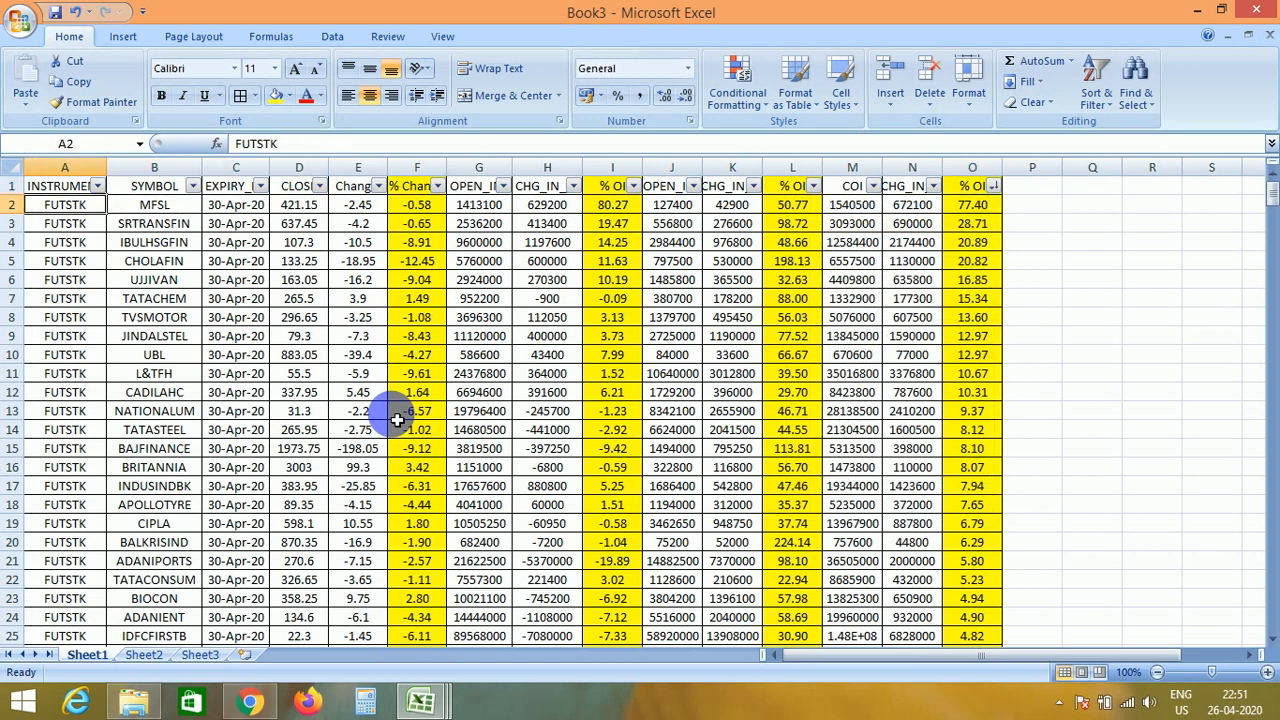
pyautogui.press('Right')
pyautogui.press('Right')
pyautogui.press('Right')
pyautogui.press('Right')
pyautogui.press('Right')
pyautogui.press('Right')
pyautogui.press('Right')
pyautogui.press('Right')
pyautogui.press('Right')
pyautogui.press('Right')
pyautogui.press('Right')
pyautogui.press('Right')
pyautogui.press('Right')
pyautogui.press('Right')
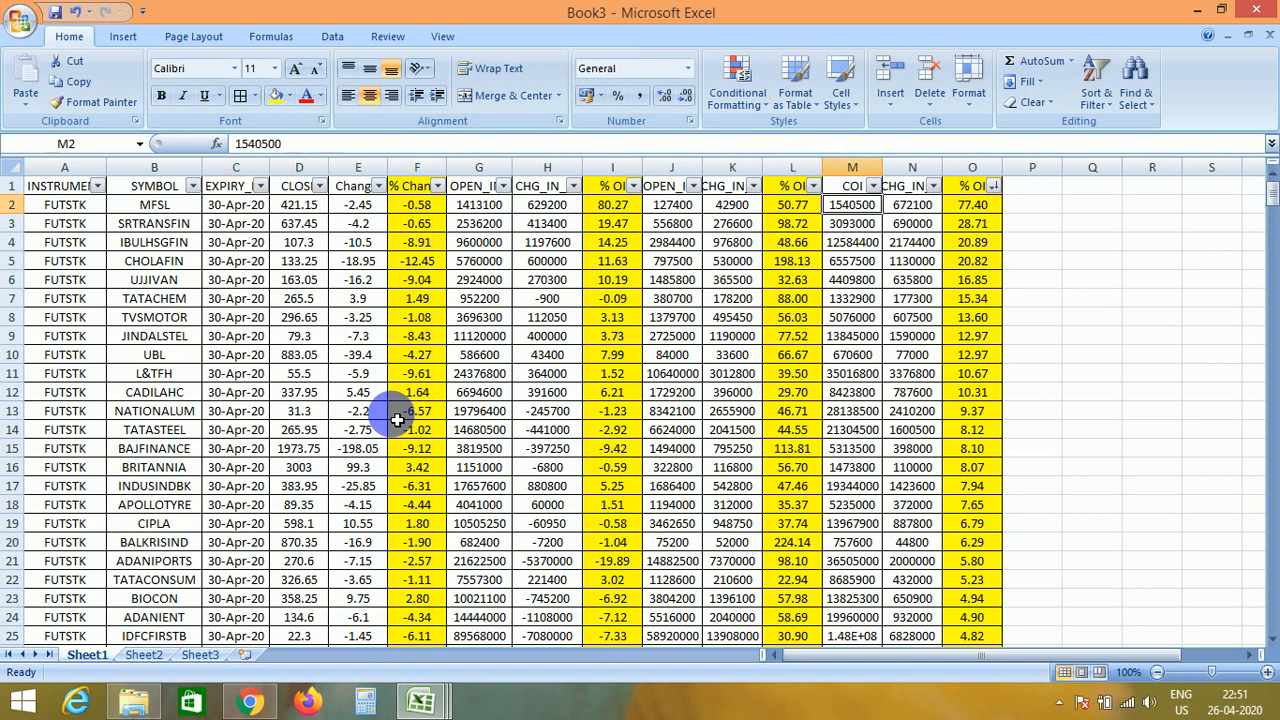
pyautogui.press('Up')
pyautogui.press('Down')
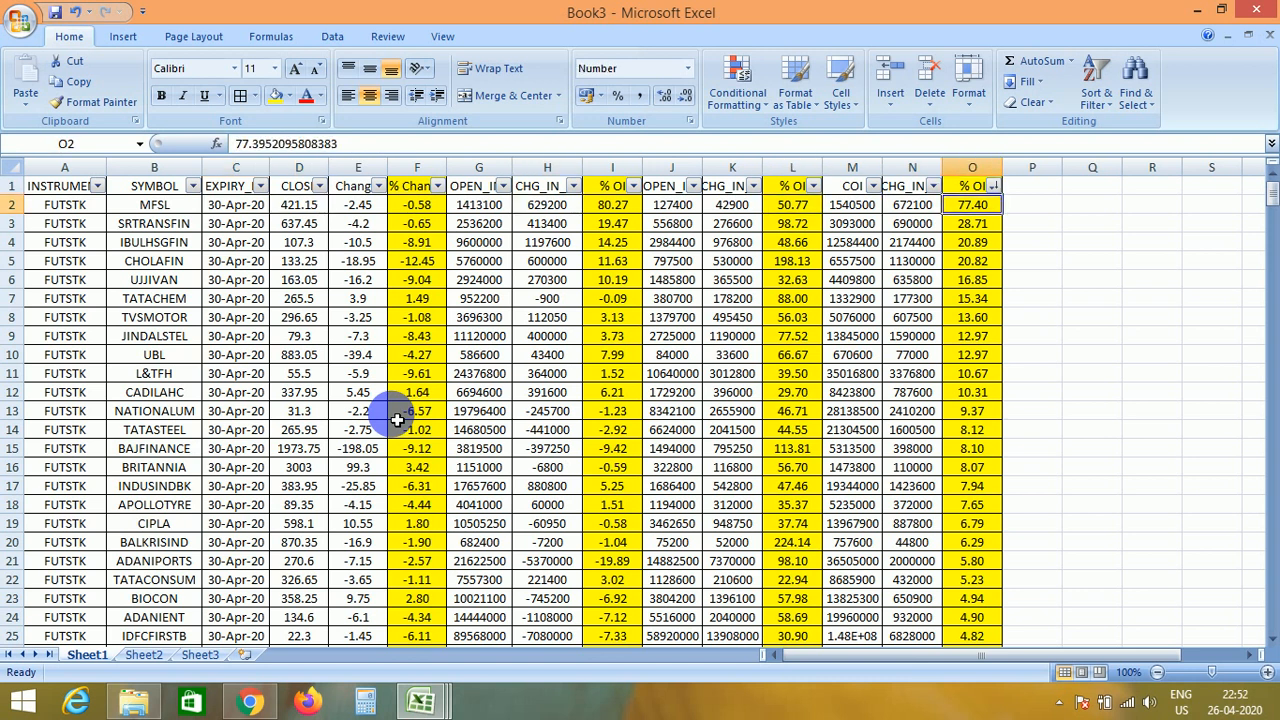
pyautogui.press('Left')
pyautogui.press('Left')
pyautogui.press('Left')
pyautogui.press('Left')
pyautogui.press('Left')
pyautogui.press('Left')
pyautogui.press('Left')
pyautogui.press('Left')
pyautogui.press('Left')
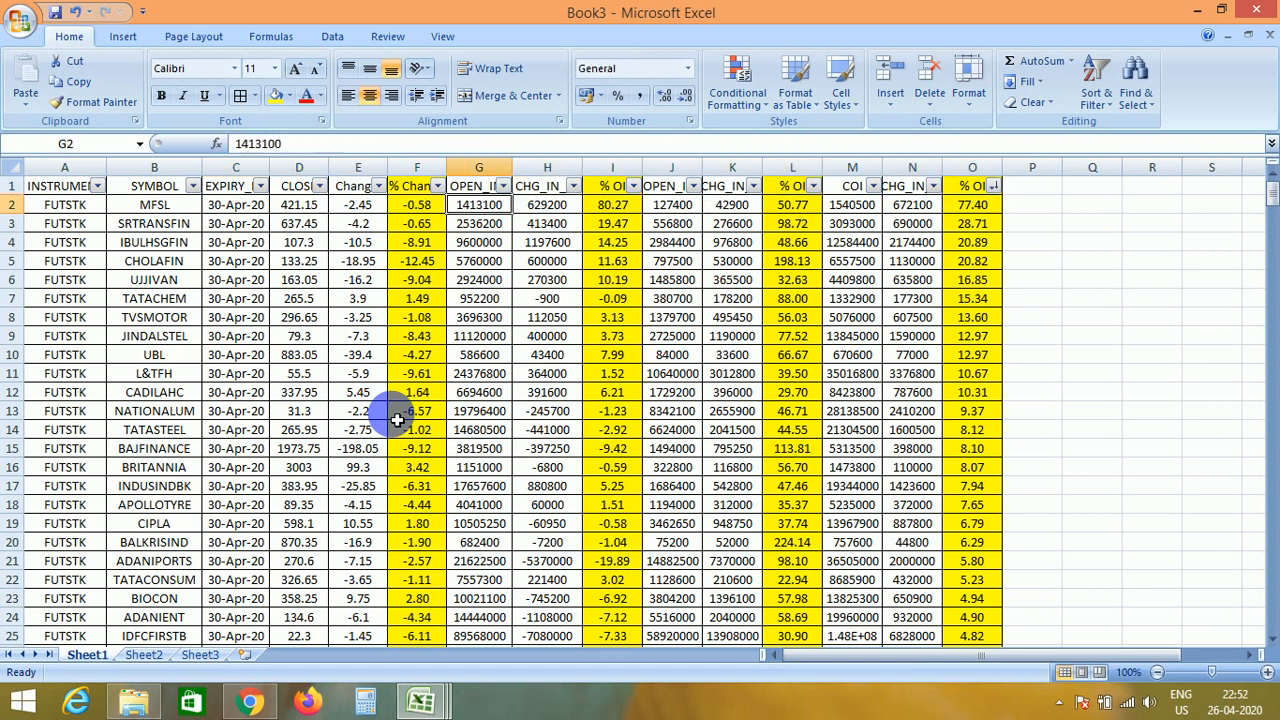
pyautogui.press('Right')
pyautogui.press('Left')
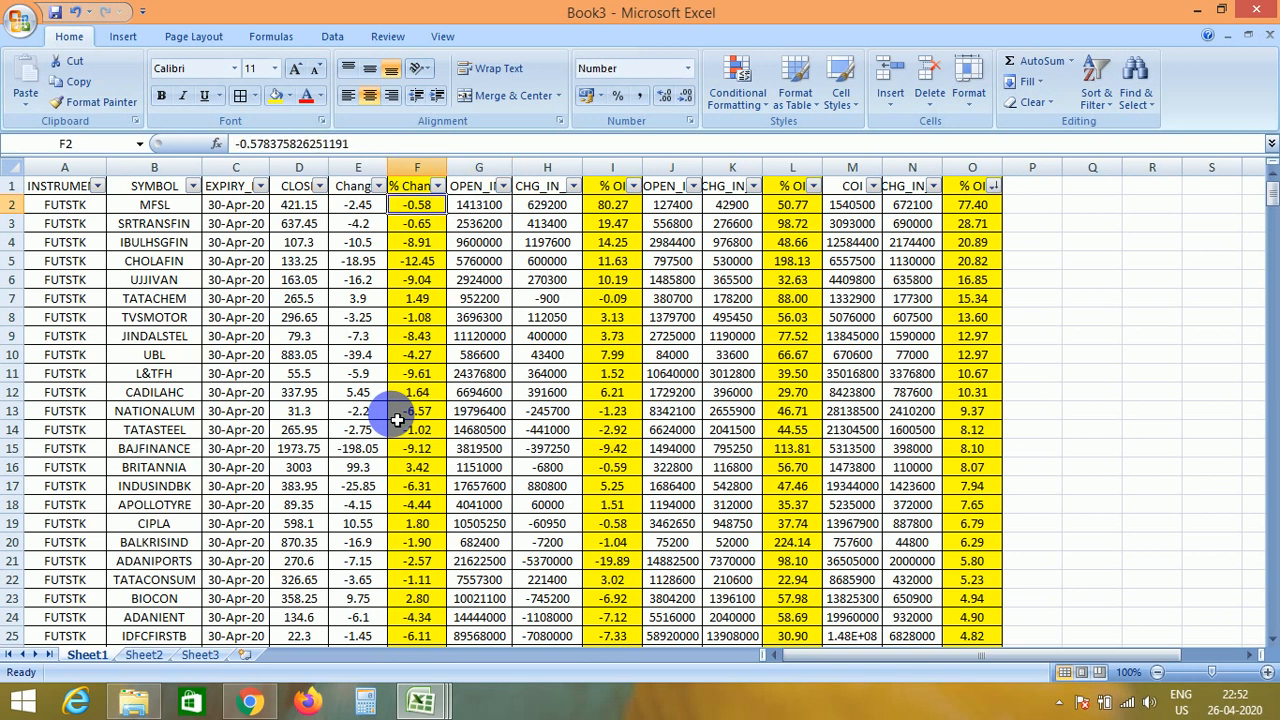
# Look over the IBULHSGFIN row in the sorted table
pyautogui.press('Down')
pyautogui.press('Down')
pyautogui.press('Home')
pyautogui.press('Right')
pyautogui.press('Right')
pyautogui.press('Right')
pyautogui.press('Right')
pyautogui.press('Right')
pyautogui.press('Right')
pyautogui.press('Right')
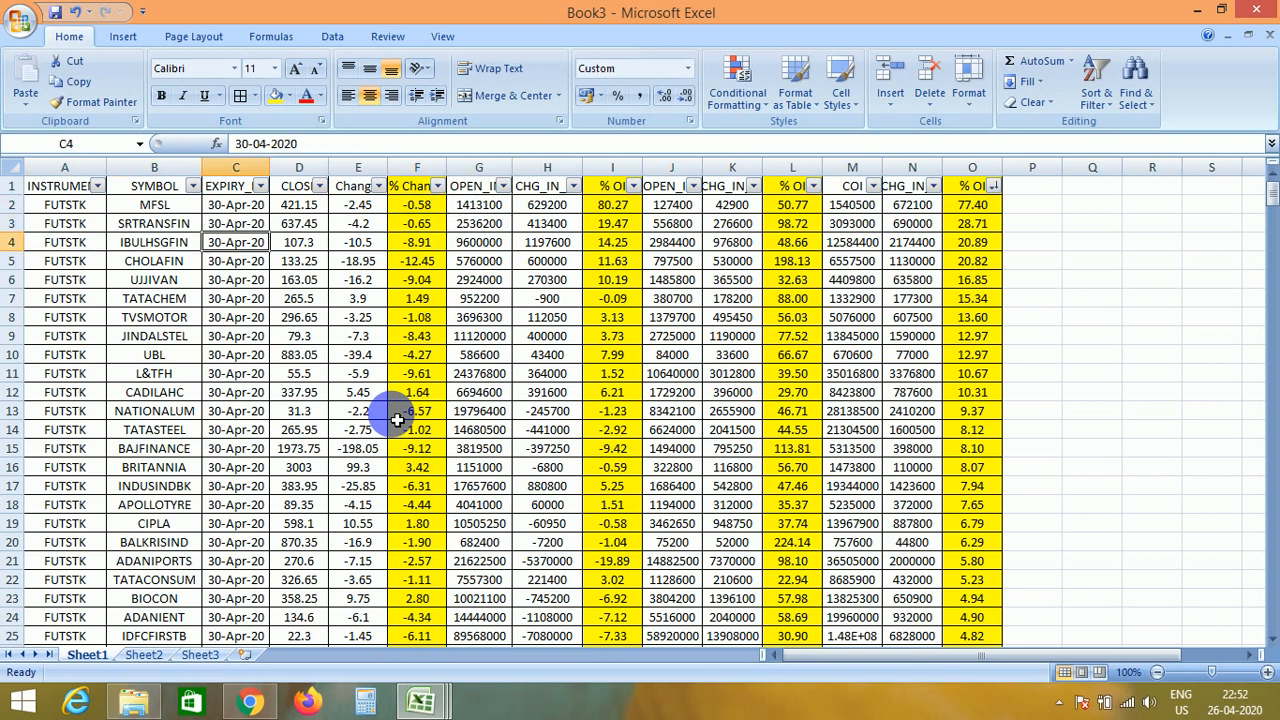
pyautogui.press('Home')
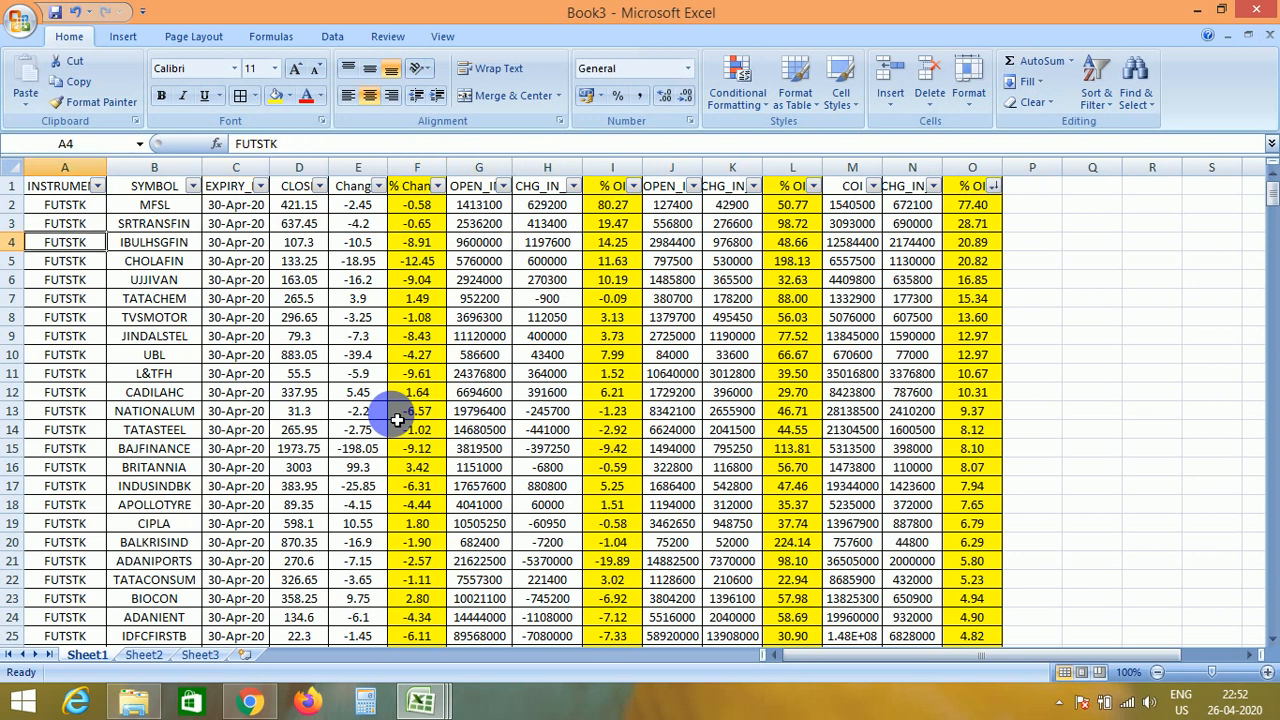
# Switch to the Analysis_FO_Stx.xlsx workbook in Excel
pyautogui.hotkey('alt', 'Tab')
pyautogui.hotkey('alt', 'Tab')
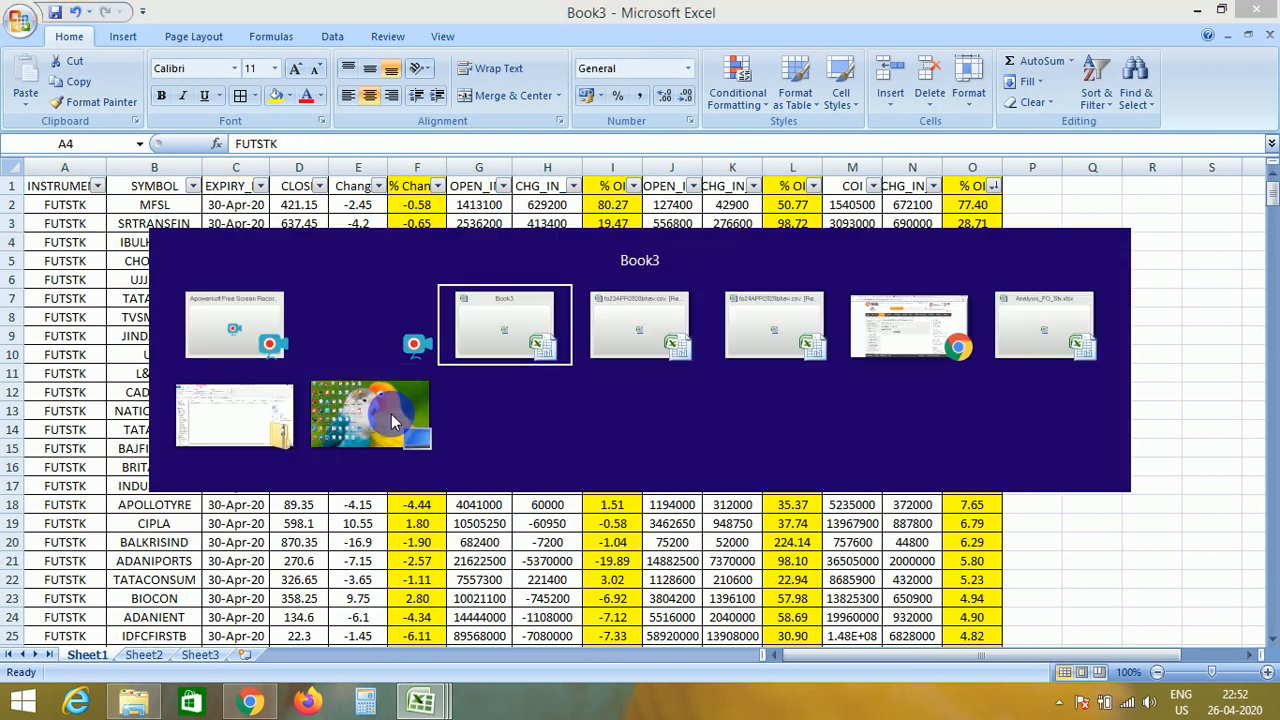
pyautogui.hotkey('alt', 'Tab')
pyautogui.hotkey('alt', 'Tab')
pyautogui.hotkey('alt', 'Tab')
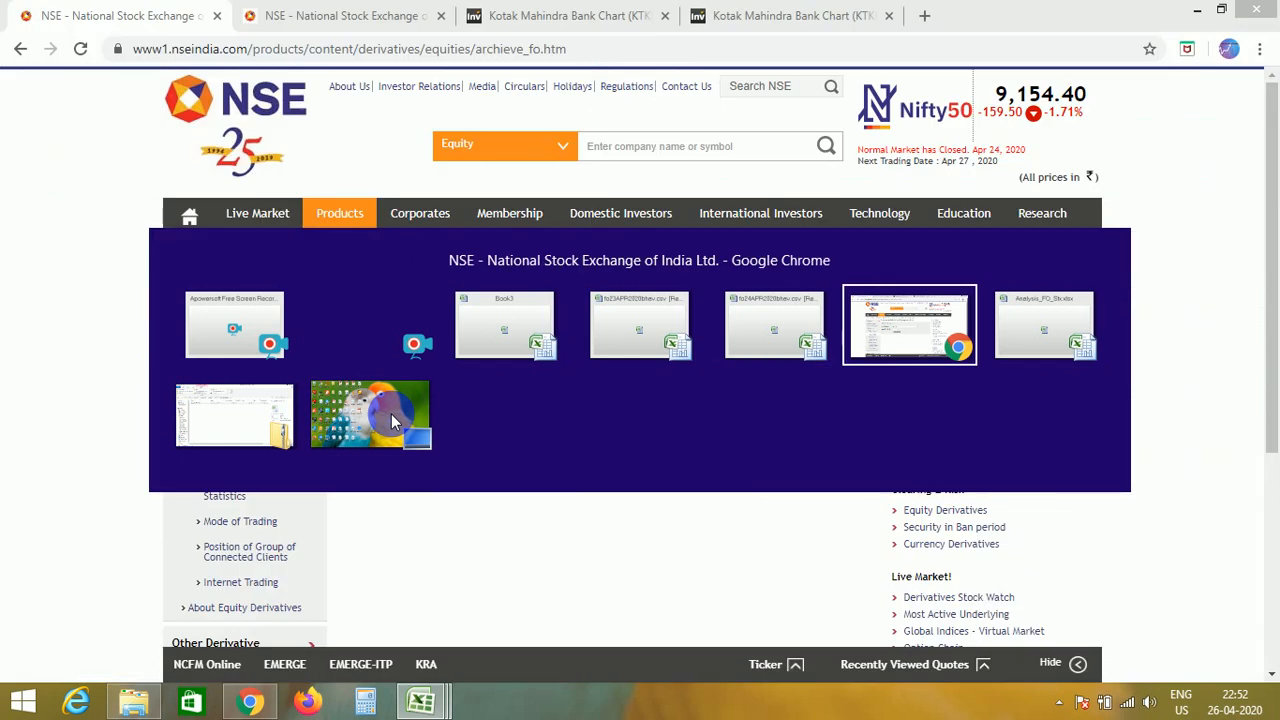
pyautogui.hotkey('alt', 'Tab')
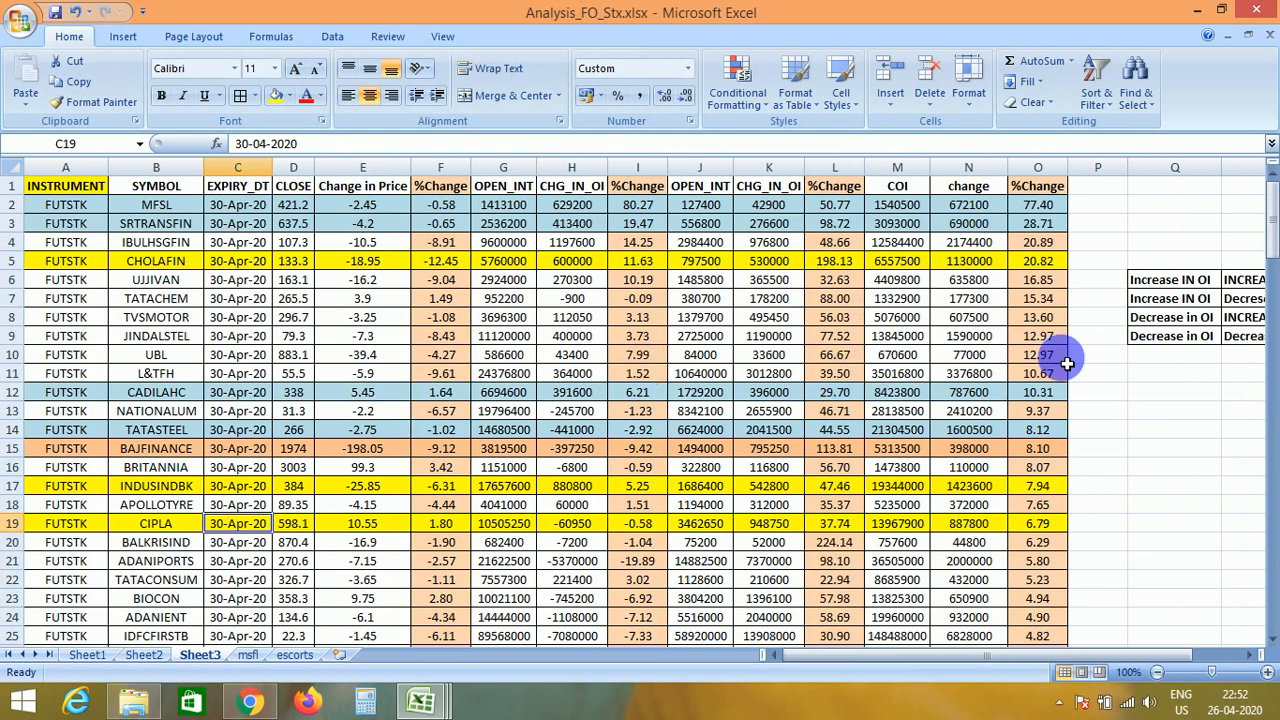
# Examine the reference table in Q6:S9 relating open interest and price direction to each buildup, covering and unwinding type
pyautogui.click(1067, 364)
pyautogui.press('Right')
pyautogui.press('Right')
pyautogui.press('Right')
pyautogui.press('Right')
pyautogui.press('Right')
pyautogui.press('Left')
pyautogui.press('Left')
pyautogui.press('Left')
pyautogui.press('Up')
pyautogui.press('Up')
pyautogui.press('Up')
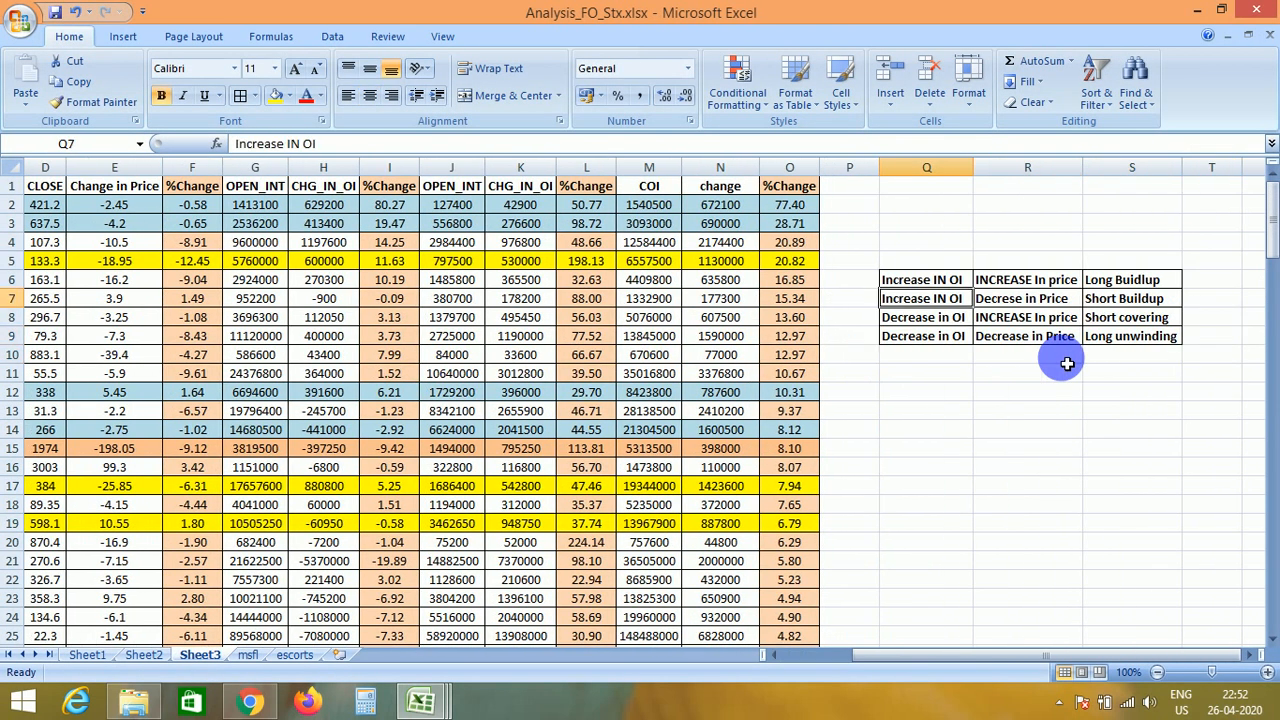
pyautogui.press('Up')
pyautogui.press('Right')
pyautogui.press('Right')
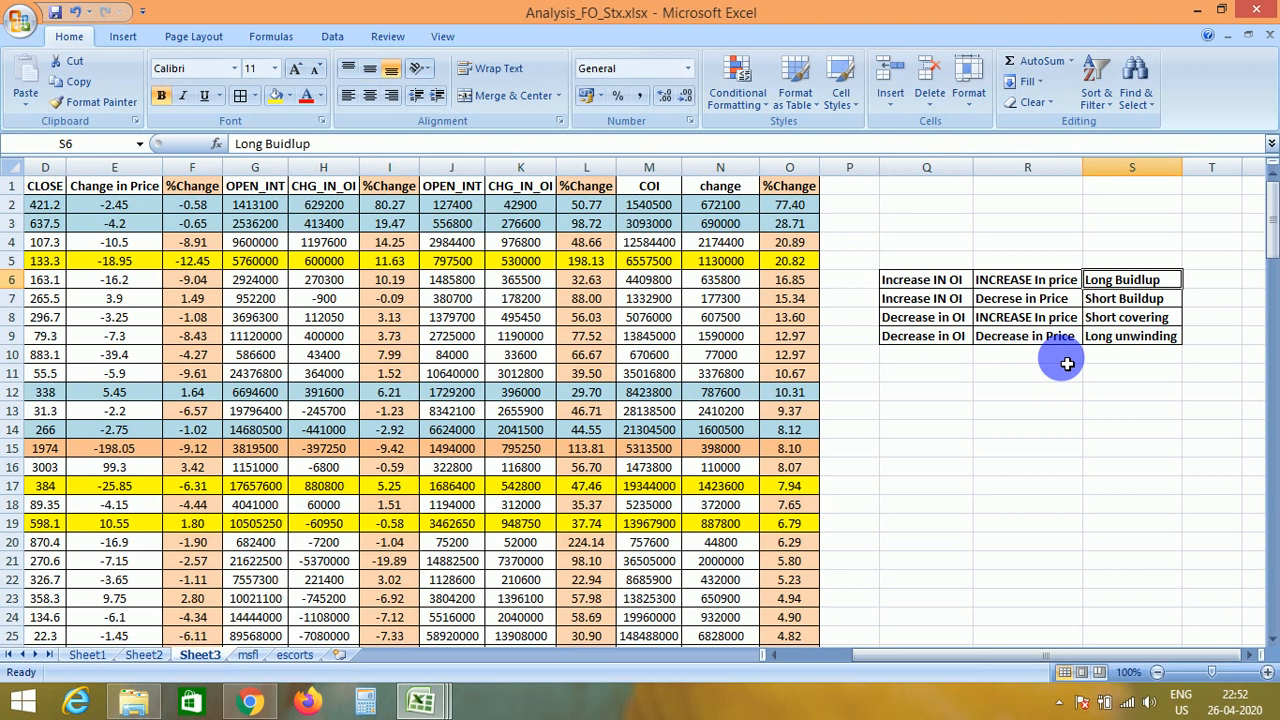
pyautogui.press('Left')
pyautogui.press('Left')
pyautogui.press('Down')
pyautogui.press('Right')
pyautogui.press('Right')
pyautogui.press('Down')
pyautogui.press('Down')
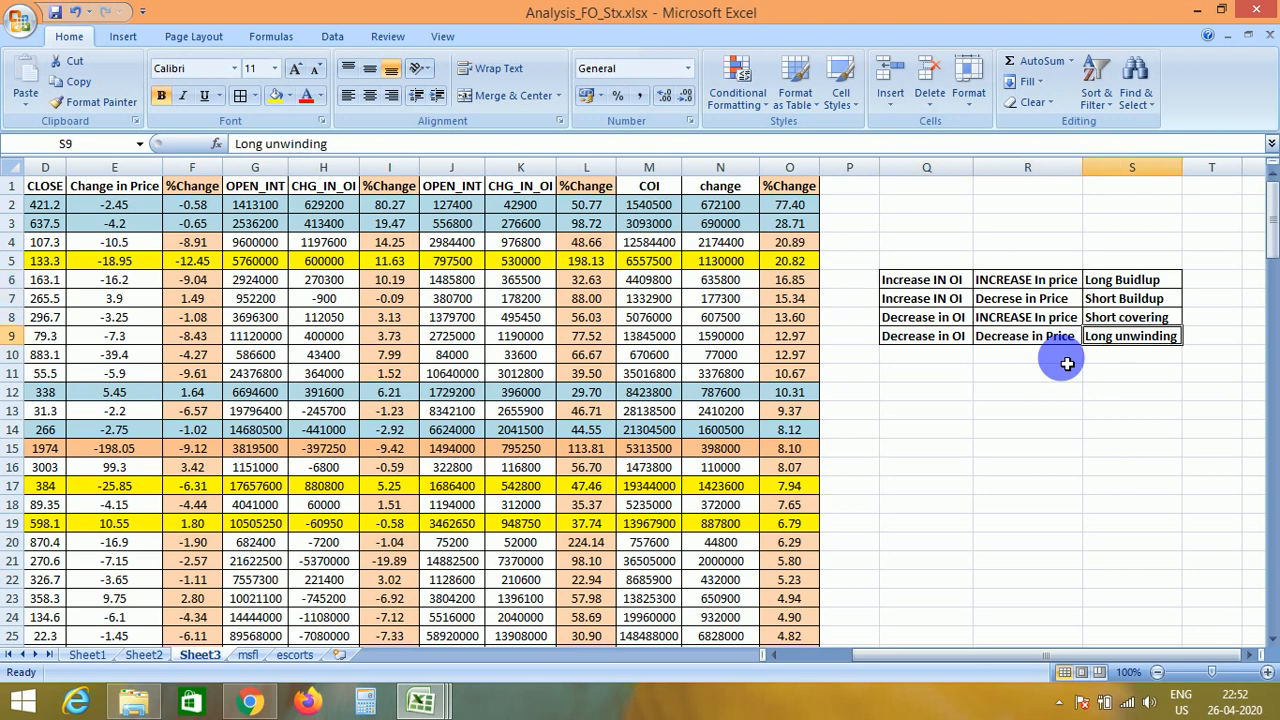
# Examine the price change and open interest columns across the JINDALSTEL row
pyautogui.press('Left')
pyautogui.press('Left')
pyautogui.press('Left')
pyautogui.press('Left')
pyautogui.press('Left')
pyautogui.press('Left')
pyautogui.press('Left')
pyautogui.press('Left')
pyautogui.press('Left')
pyautogui.press('Left')
pyautogui.press('Left')
pyautogui.press('Left')
pyautogui.press('Left')
pyautogui.press('Left')
pyautogui.press('Left')
pyautogui.press('Left')
pyautogui.press('Left')
pyautogui.press('Left')
pyautogui.press('Right')
pyautogui.press('Right')
pyautogui.press('Right')
pyautogui.press('Right')
pyautogui.press('Right')
pyautogui.press('Right')
pyautogui.press('Right')
pyautogui.press('Right')
pyautogui.press('Right')
pyautogui.press('Right')
pyautogui.press('Right')
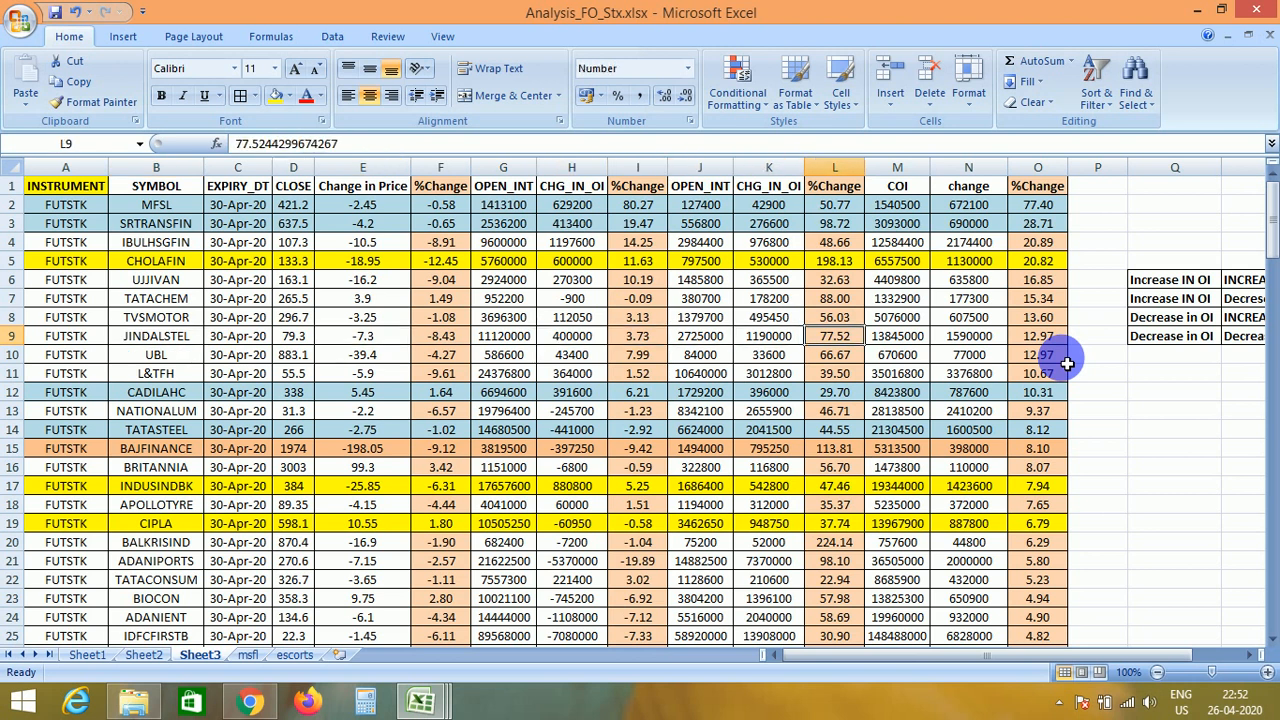
pyautogui.press('Home')
pyautogui.press('Right')
pyautogui.press('Right')
pyautogui.press('Right')
pyautogui.press('Right')
pyautogui.press('Right')
pyautogui.press('Home')
pyautogui.press('Right')
pyautogui.press('Right')
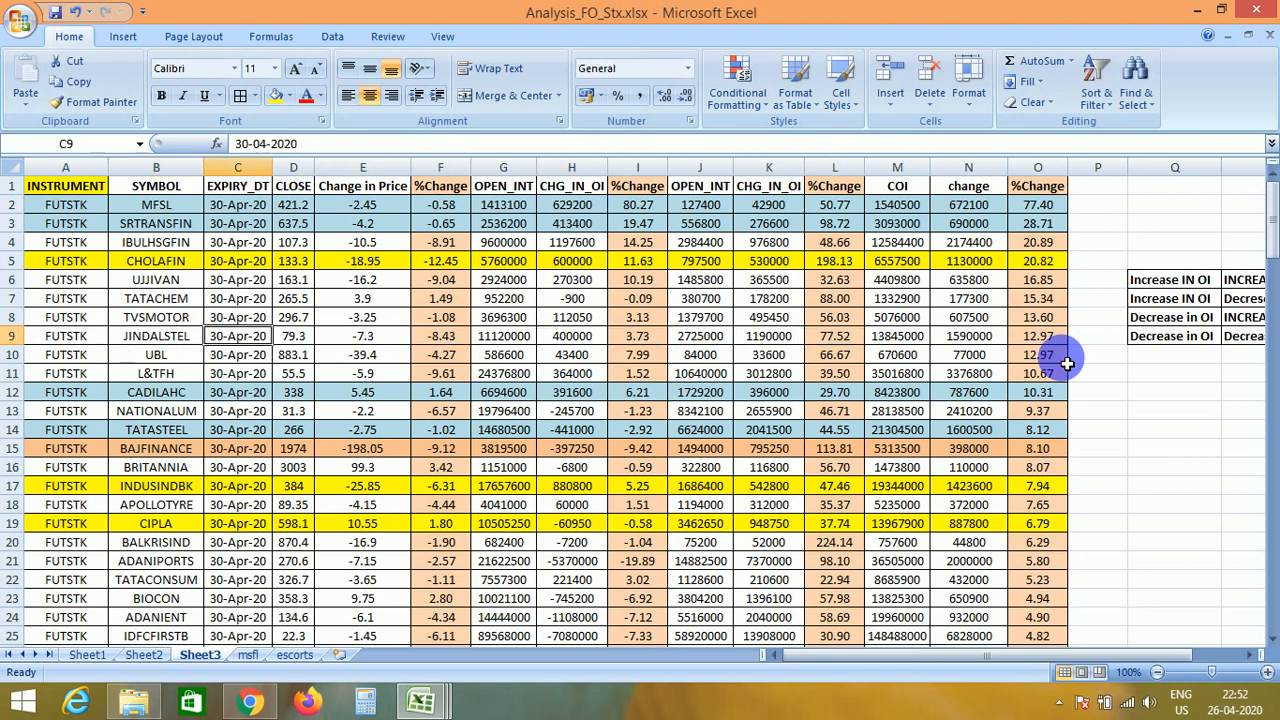
pyautogui.press('Right')
pyautogui.press('Right')
pyautogui.press('Right')
pyautogui.press('Right')
pyautogui.press('Right')
# Look down the April CHG_IN_OI column from the JINDALSTEL row to the LICHSGFIN row
pyautogui.press('Down')
pyautogui.press('Down')
pyautogui.press('Down')
pyautogui.press('Down')
pyautogui.press('Down')
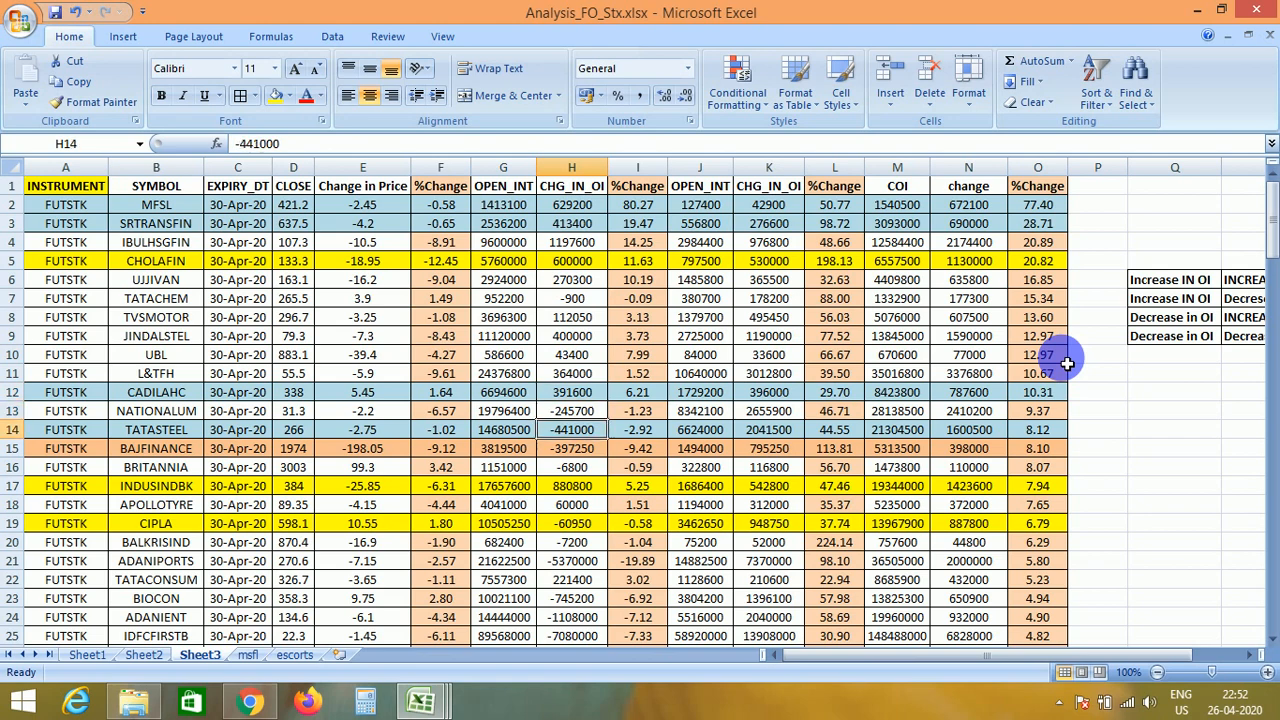
pyautogui.press('Down')
pyautogui.press('Down')
pyautogui.press('Down')
pyautogui.press('Down')
pyautogui.press('Down')
pyautogui.press('Down')
pyautogui.press('Down')
pyautogui.press('Down')
pyautogui.press('Down')
pyautogui.press('Down')
pyautogui.press('Down')
pyautogui.press('Down')
pyautogui.press('Down')
pyautogui.press('Down')
pyautogui.press('Down')
pyautogui.press('Down')
pyautogui.press('Down')
pyautogui.press('Down')
pyautogui.press('Down')
pyautogui.press('Down')
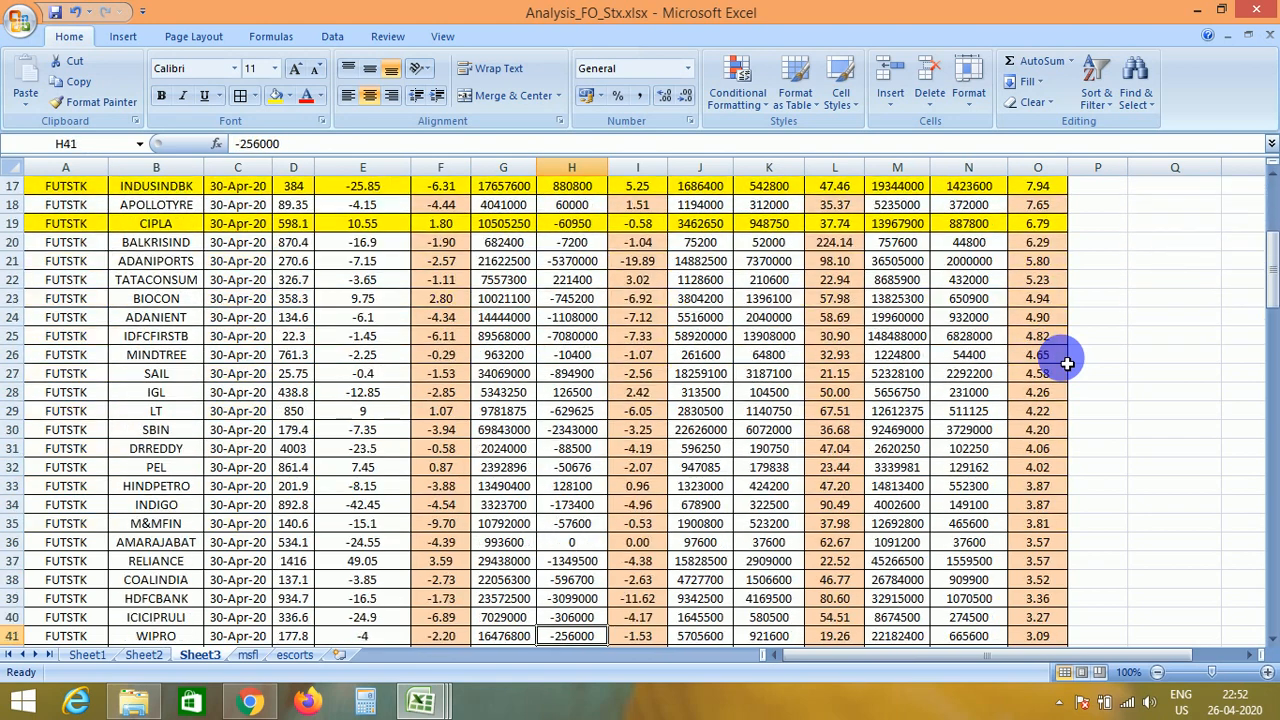
pyautogui.press('Down')
pyautogui.press('Down')
pyautogui.press('Down')
pyautogui.press('Down')
pyautogui.press('Down')
pyautogui.press('Down')
pyautogui.press('Down')
pyautogui.press('Down')
pyautogui.press('Down')
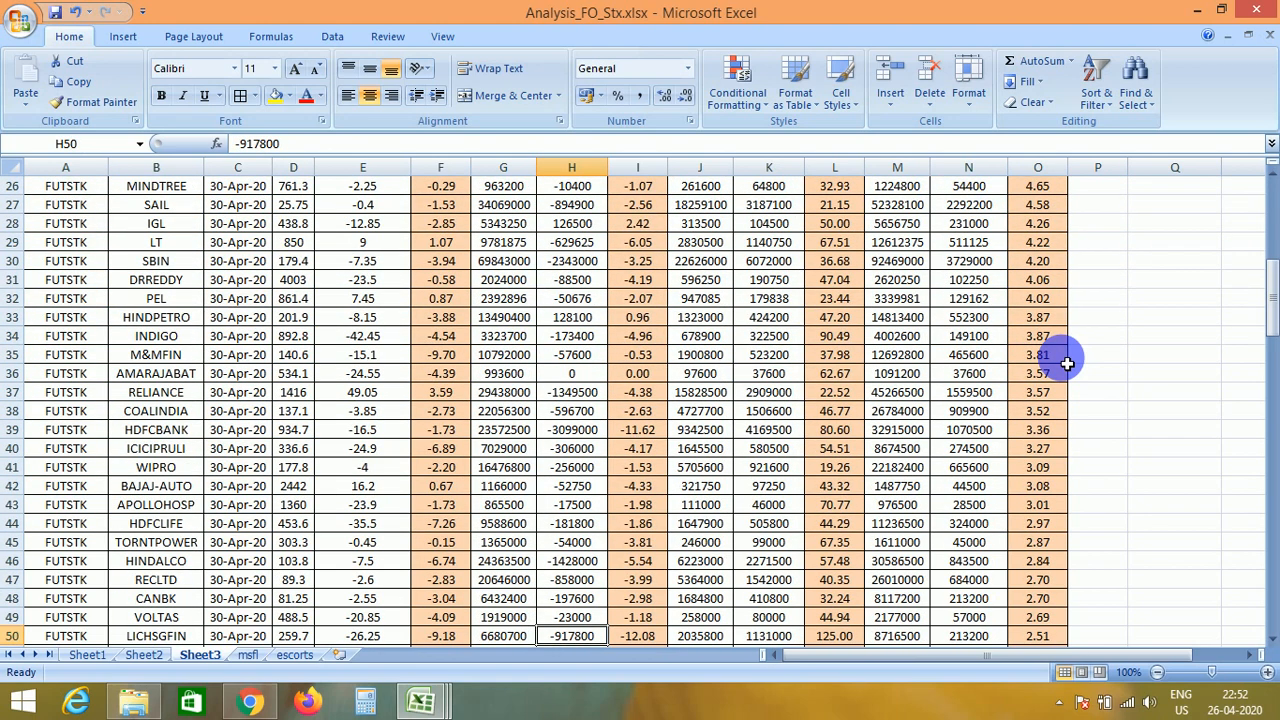
# Return to the MFSL row and compare its price change with its April, May and cumulative open interest changes
pyautogui.press('Up')
pyautogui.press('Up')
pyautogui.press('Up')
pyautogui.press('Up')
pyautogui.press('Up')
pyautogui.press('Up')
pyautogui.press('Up')
pyautogui.press('Up')
pyautogui.press('Up')
pyautogui.press('Up')
pyautogui.press('Up')
pyautogui.press('Up')
pyautogui.press('Up')
pyautogui.press('Up')
pyautogui.press('Up')
pyautogui.press('Up')
pyautogui.press('Up')
pyautogui.press('Up')
pyautogui.press('Up')
pyautogui.press('Up')
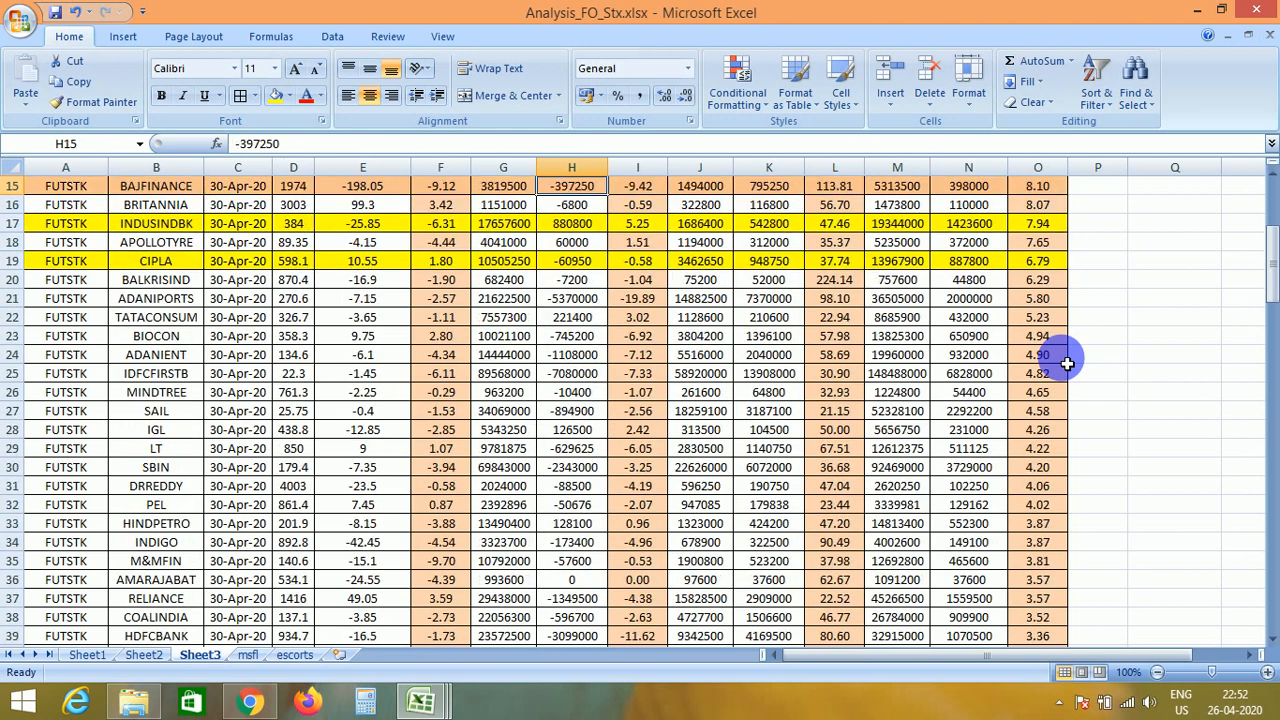
pyautogui.hotkey('ctrl', 'Up')
pyautogui.press('Down')
pyautogui.press('Up')
pyautogui.press('Home')
pyautogui.press('Down')
pyautogui.press('Right')
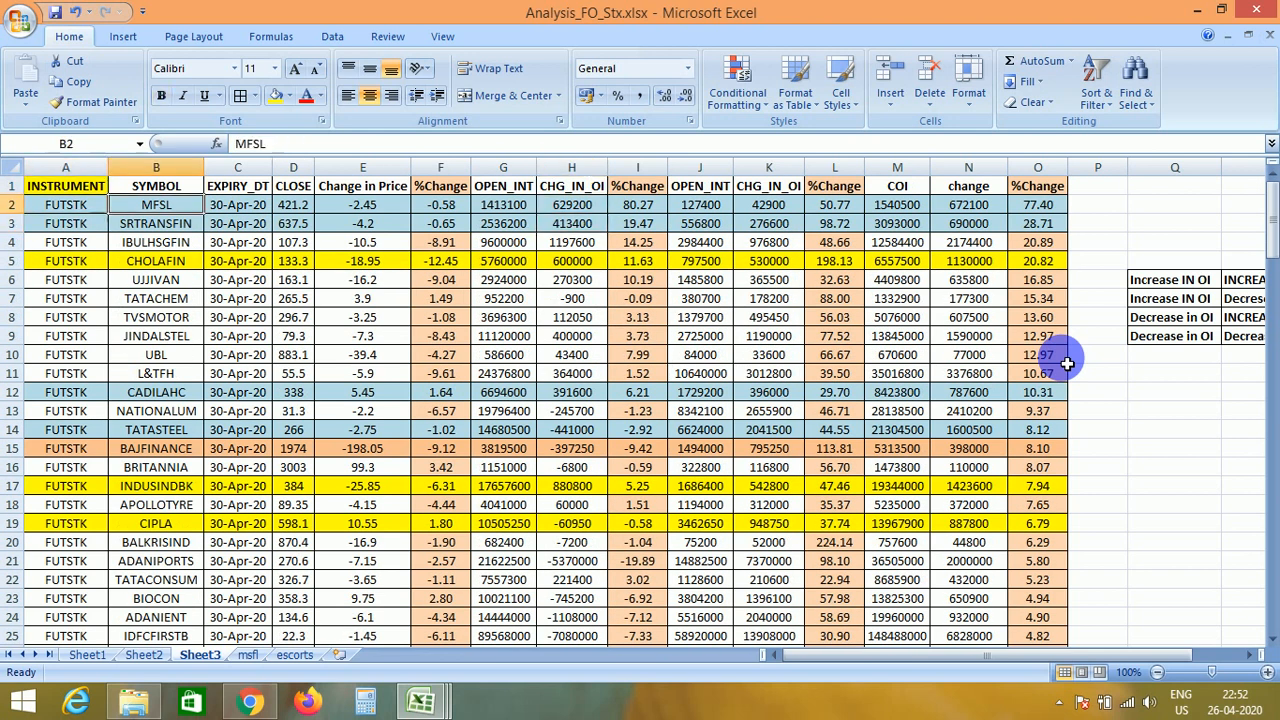
pyautogui.press('Right')
pyautogui.press('Right')
pyautogui.press('Right')
pyautogui.press('Right')
pyautogui.press('Right')
pyautogui.press('Right')
pyautogui.press('Right')
pyautogui.press('Right')
pyautogui.press('Right')
pyautogui.press('Right')
pyautogui.press('Right')
pyautogui.press('Right')
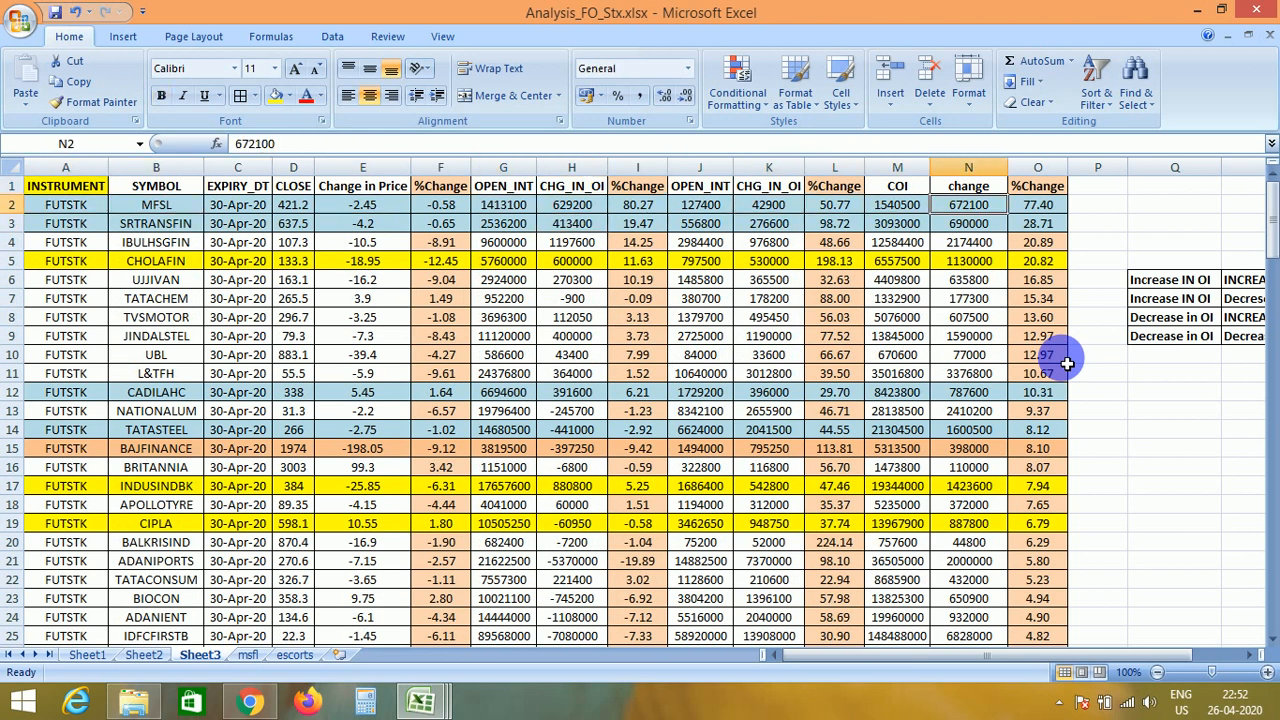
pyautogui.press('Left')
pyautogui.press('Left')
pyautogui.press('Left')
pyautogui.press('Left')
pyautogui.press('Left')
pyautogui.press('Left')
pyautogui.press('Left')
pyautogui.press('Left')
pyautogui.press('Left')
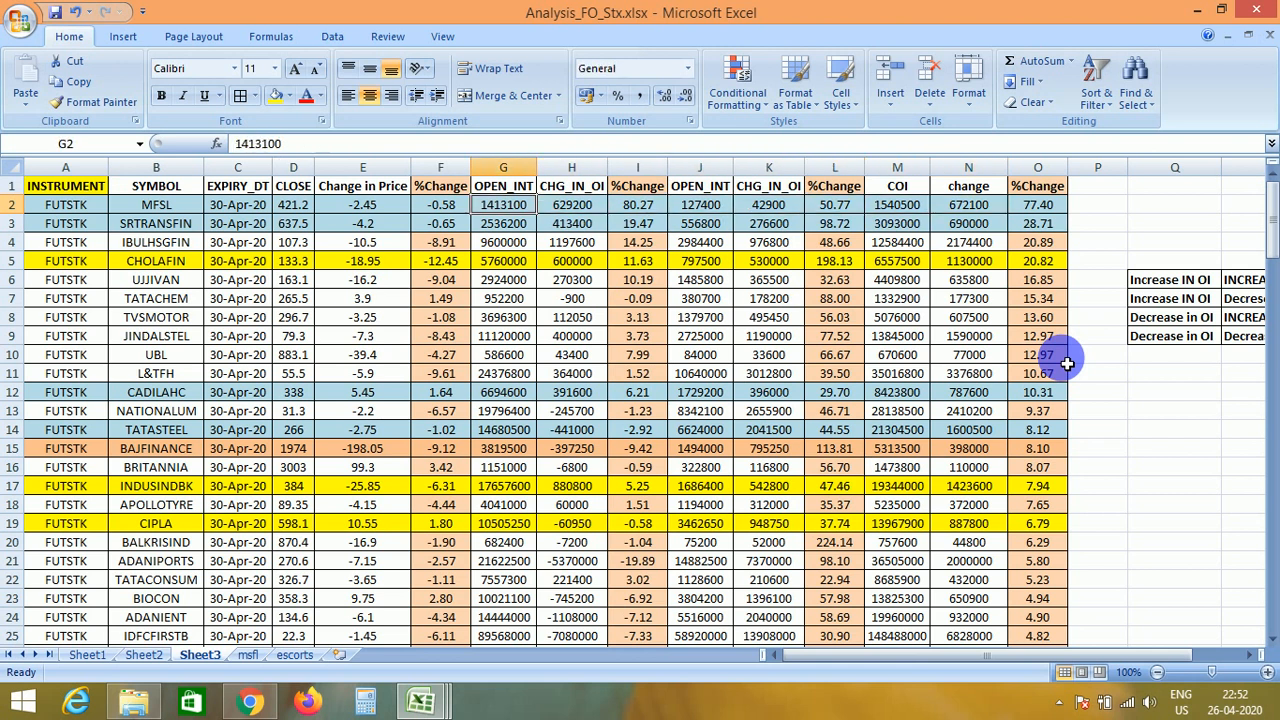
pyautogui.press('Right')
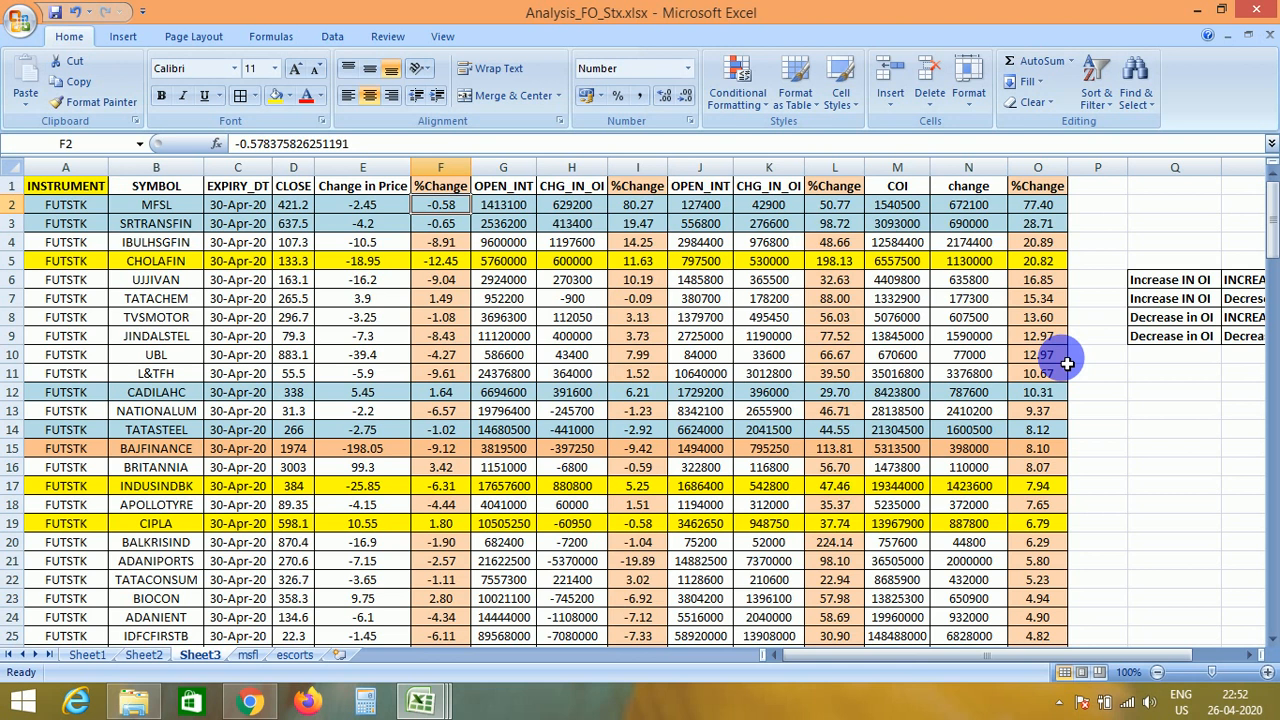
# Examine the IBULHSGFIN row from its price %Change through to its cumulative open interest change
pyautogui.press('Down')
pyautogui.press('Down')
pyautogui.press('Right')
pyautogui.press('Right')
pyautogui.press('Right')
pyautogui.press('Right')
pyautogui.press('Right')
pyautogui.press('Right')
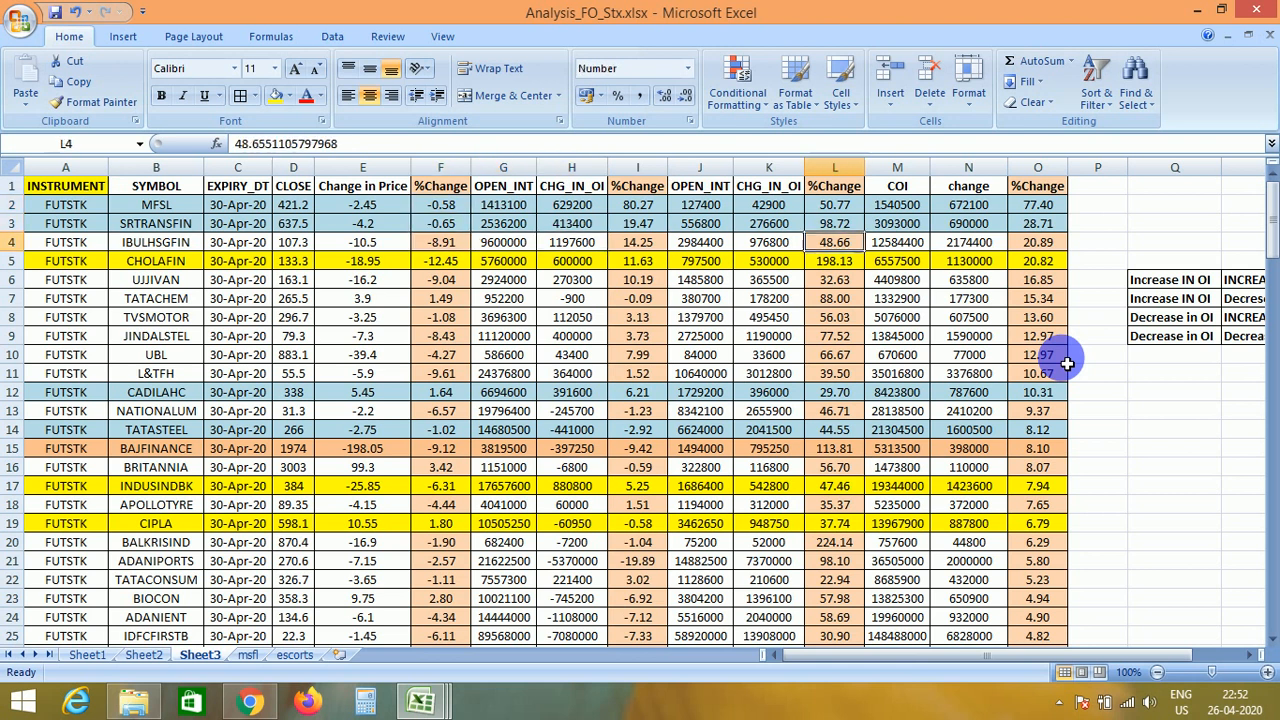
pyautogui.press('Right')
pyautogui.press('Right')
# Look over the open interest changes of CIPLA and the price %Change of INDUSINDBK in the yellow rows
pyautogui.press('Down')
pyautogui.press('Down')
pyautogui.press('Down')
pyautogui.press('Down')
pyautogui.press('Down')
pyautogui.press('Down')
pyautogui.press('Down')
pyautogui.press('Down')
pyautogui.press('Down')
pyautogui.press('Down')
pyautogui.press('Down')
pyautogui.press('Down')
pyautogui.press('Down')
pyautogui.press('Down')
pyautogui.press('Down')
pyautogui.press('Left')
pyautogui.press('Left')
pyautogui.press('Left')
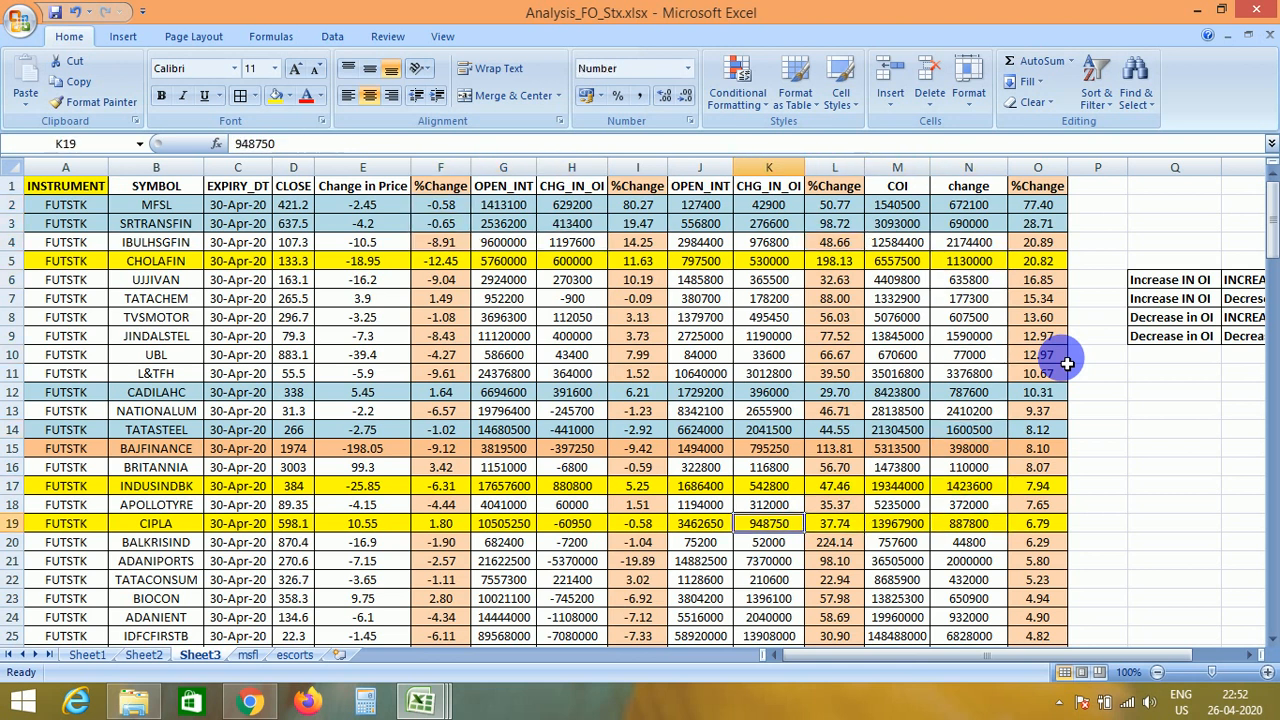
pyautogui.press('Left')
pyautogui.press('Left')
pyautogui.press('Left')
pyautogui.press('Up')
pyautogui.press('Left')
pyautogui.press('Up')
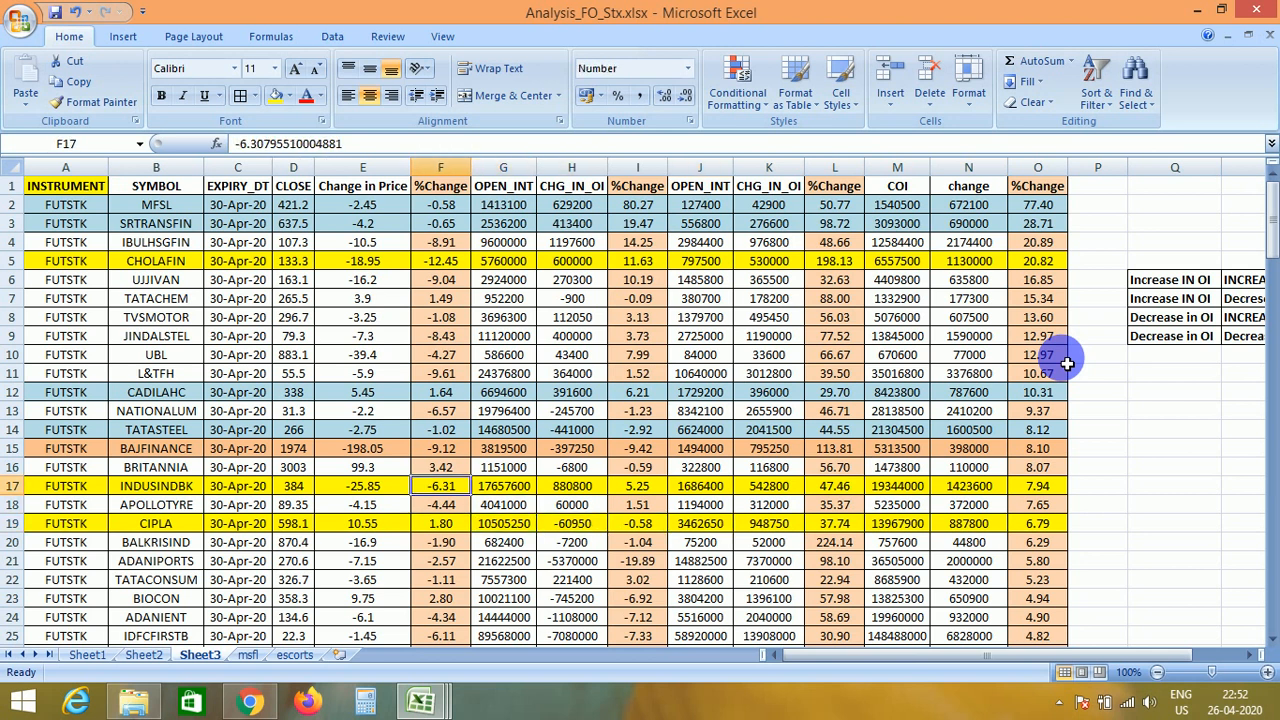
# Read across the INDUSINDBK row from its price %Change through the April and May open interest figures to COI
pyautogui.press('Right')
pyautogui.press('Right')
pyautogui.press('Right')
pyautogui.press('Right')
pyautogui.press('Right')
pyautogui.press('Right')
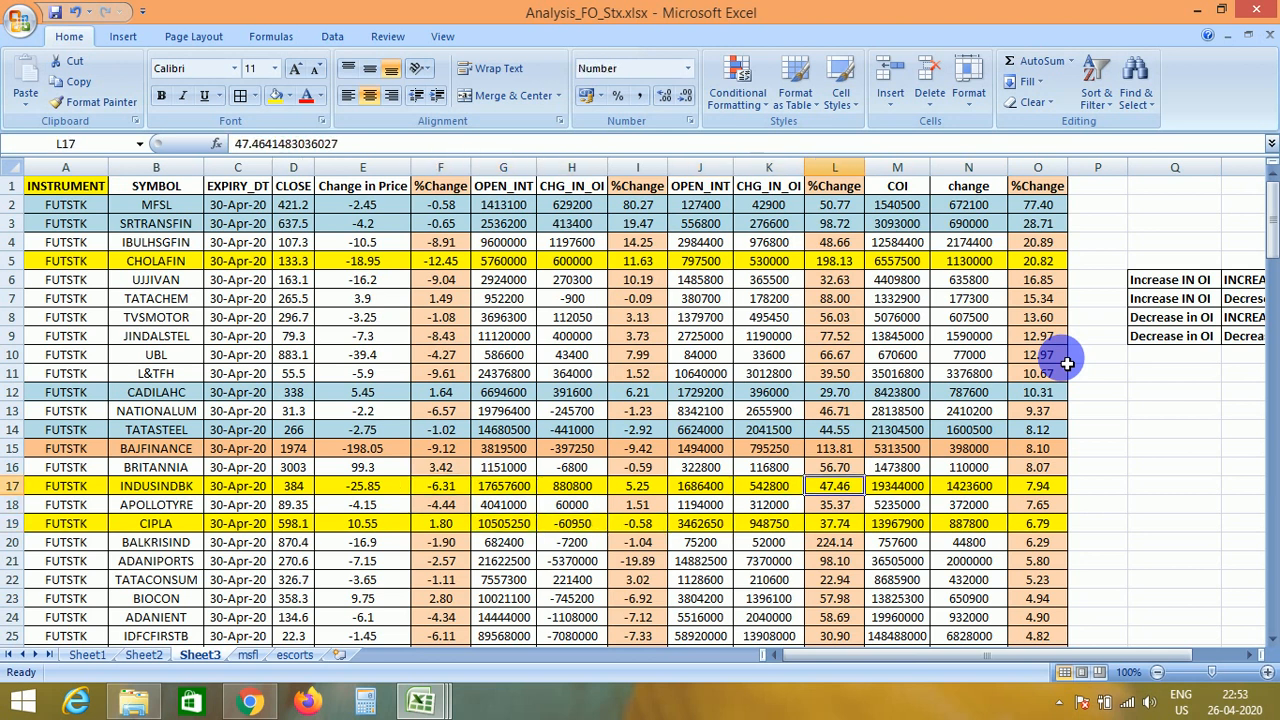
pyautogui.press('Right')
# Compare INDUSINDBK's May and April open interest changes with its price %Change
pyautogui.press('Left')
pyautogui.press('Left')
pyautogui.press('Right')
pyautogui.press('Left')
pyautogui.press('Left')
pyautogui.press('Left')
pyautogui.press('Left')
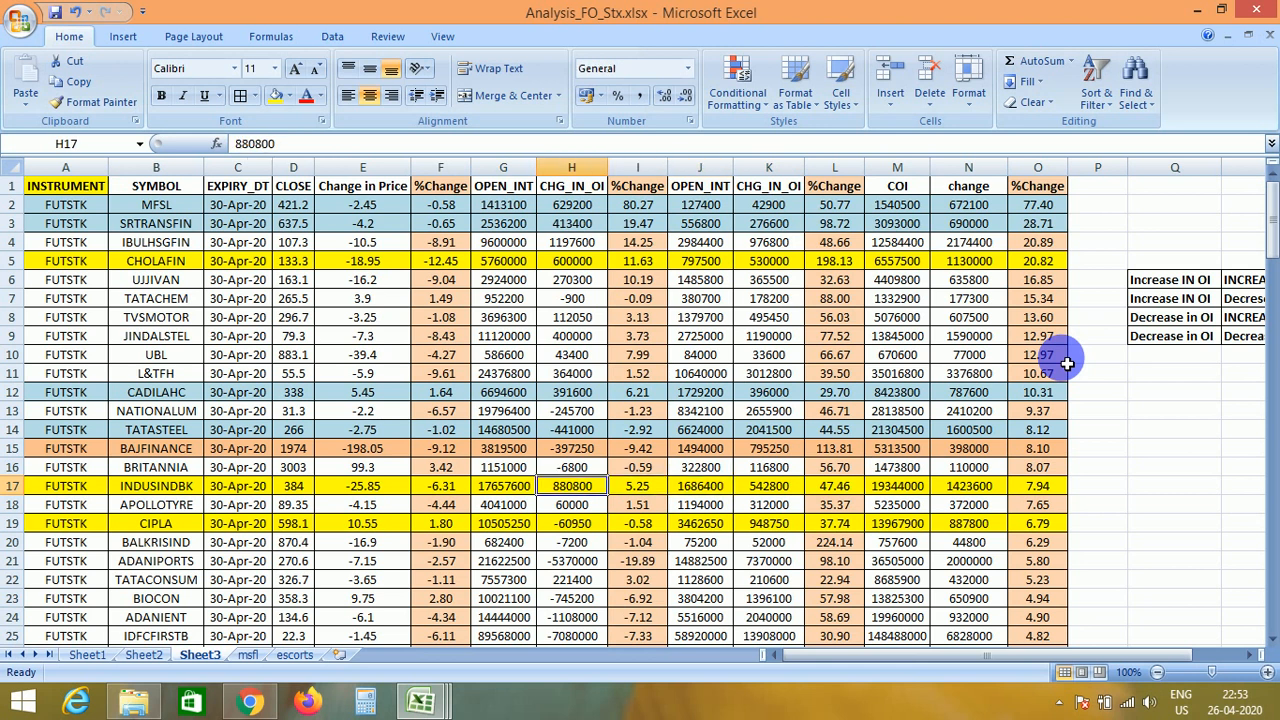
pyautogui.press('Right')
pyautogui.press('Left')
pyautogui.press('Left')
pyautogui.press('Left')
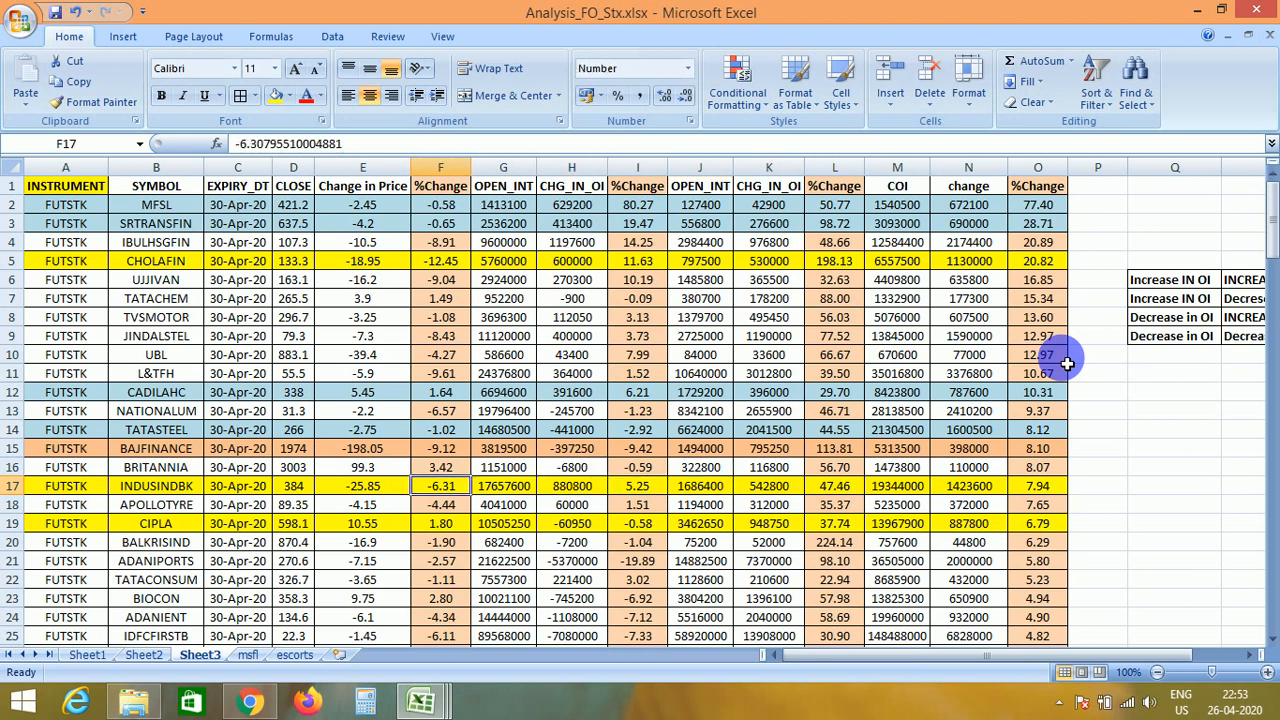
pyautogui.press('Right')
pyautogui.press('Right')
pyautogui.press('Left')
pyautogui.press('Left')
# Examine the BAJFINANCE row from its price %Change through to its cumulative open interest change
pyautogui.press('Up')
pyautogui.press('Up')
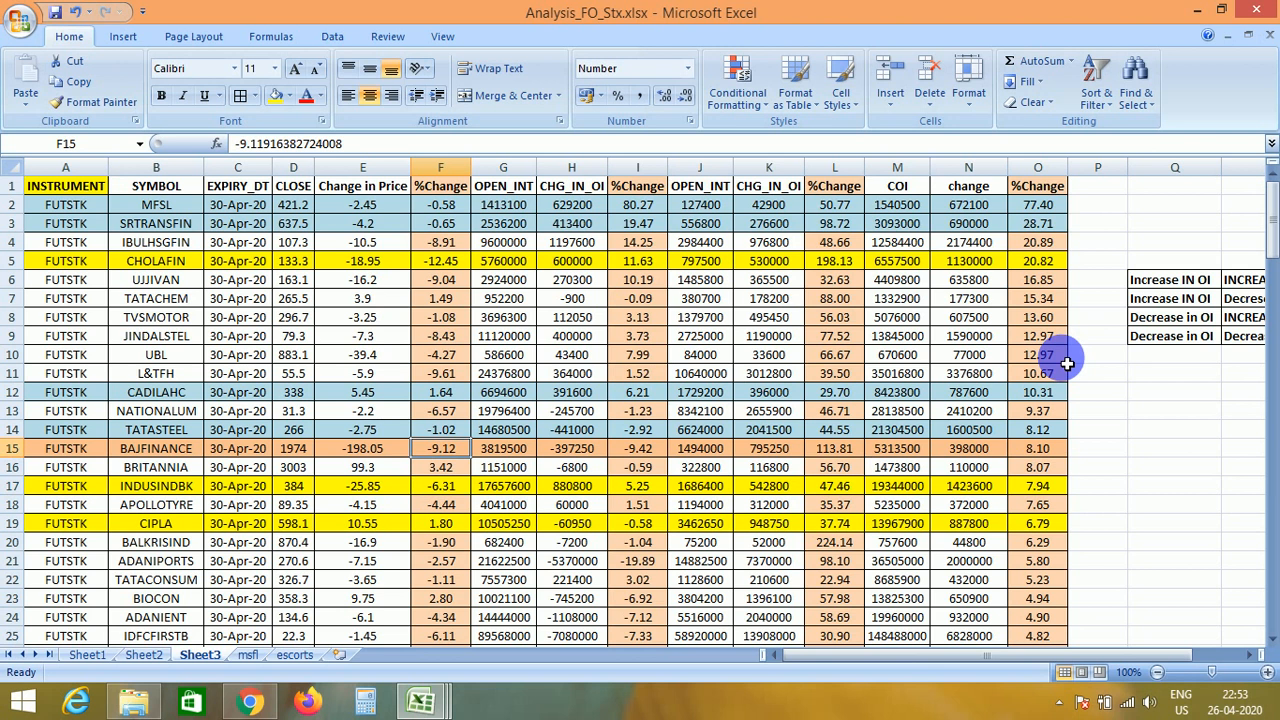
pyautogui.press('Right')
pyautogui.press('Right')
pyautogui.press('Right')
pyautogui.press('Right')
pyautogui.press('Right')
pyautogui.press('Right')
pyautogui.press('Right')
pyautogui.press('Right')
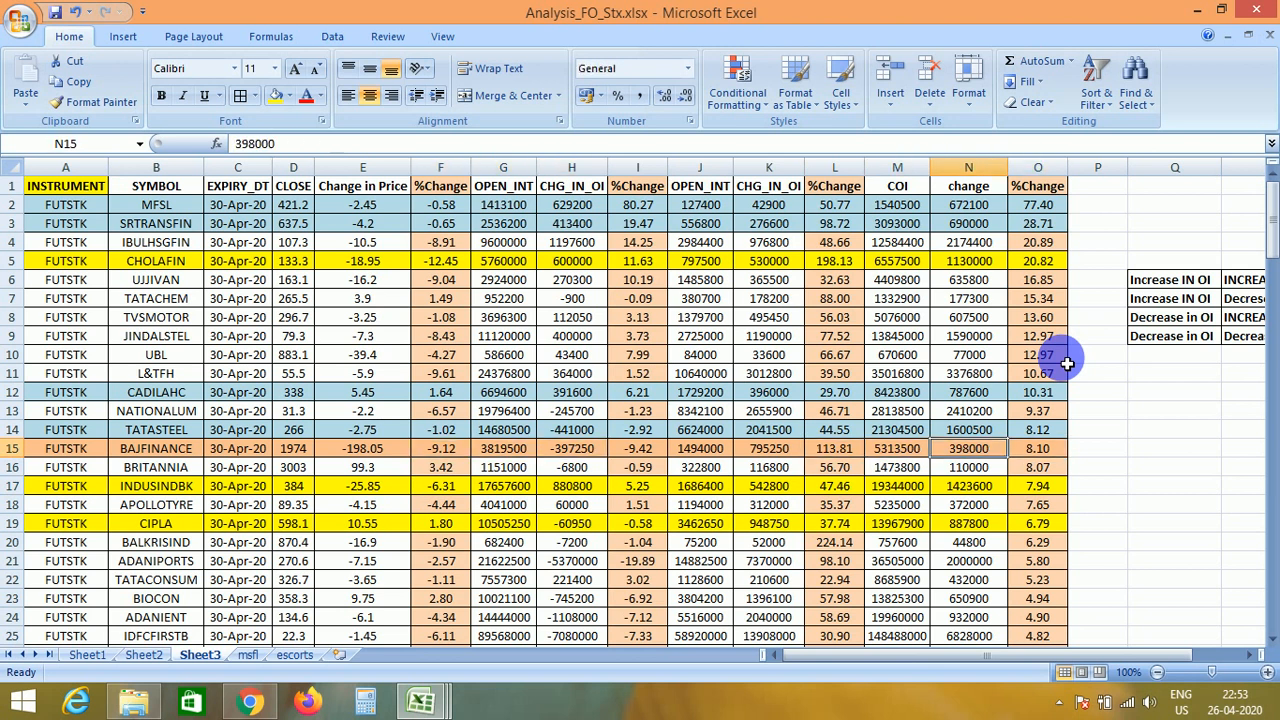
# Review BAJFINANCE's May and April open interest figures back to its price %Change
pyautogui.press('Left')
pyautogui.press('Left')
pyautogui.press('Left')
pyautogui.press('Left')
pyautogui.press('Left')
pyautogui.press('Left')
pyautogui.press('Left')
pyautogui.press('Left')
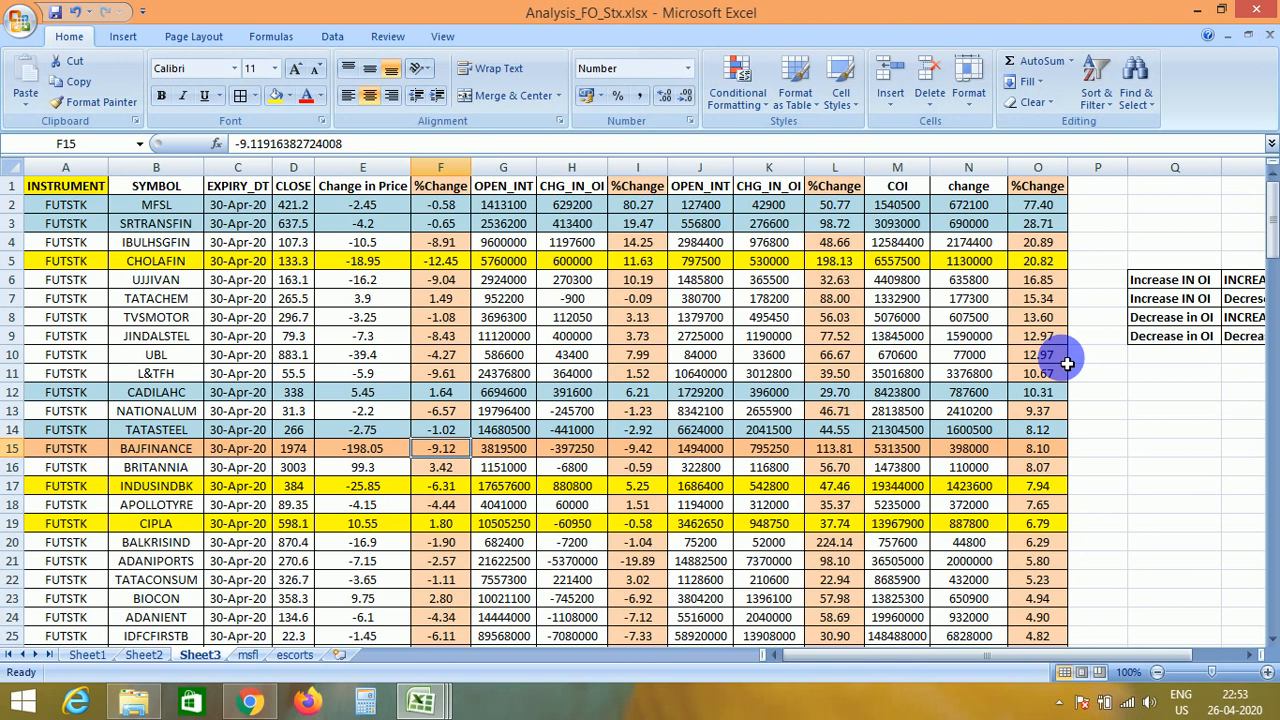